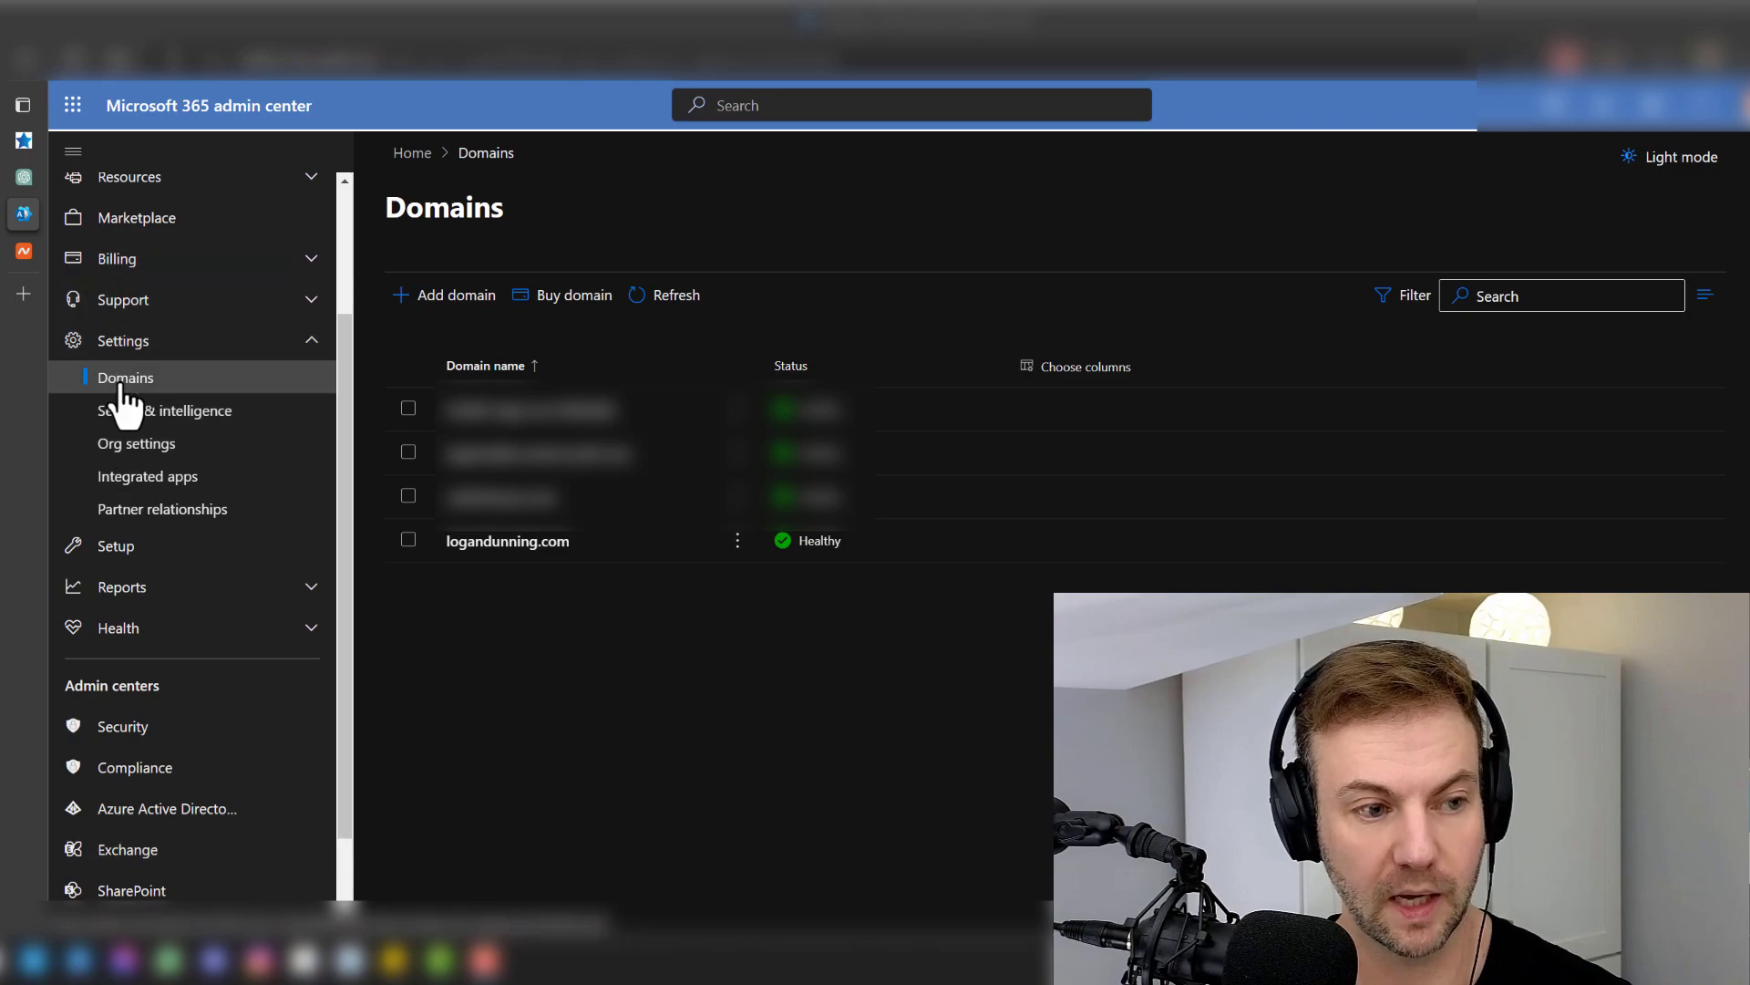
- Start adding a domain and fill its name with the codeplayculture.com text copied from the Namecheap domain details page
click(447, 308)
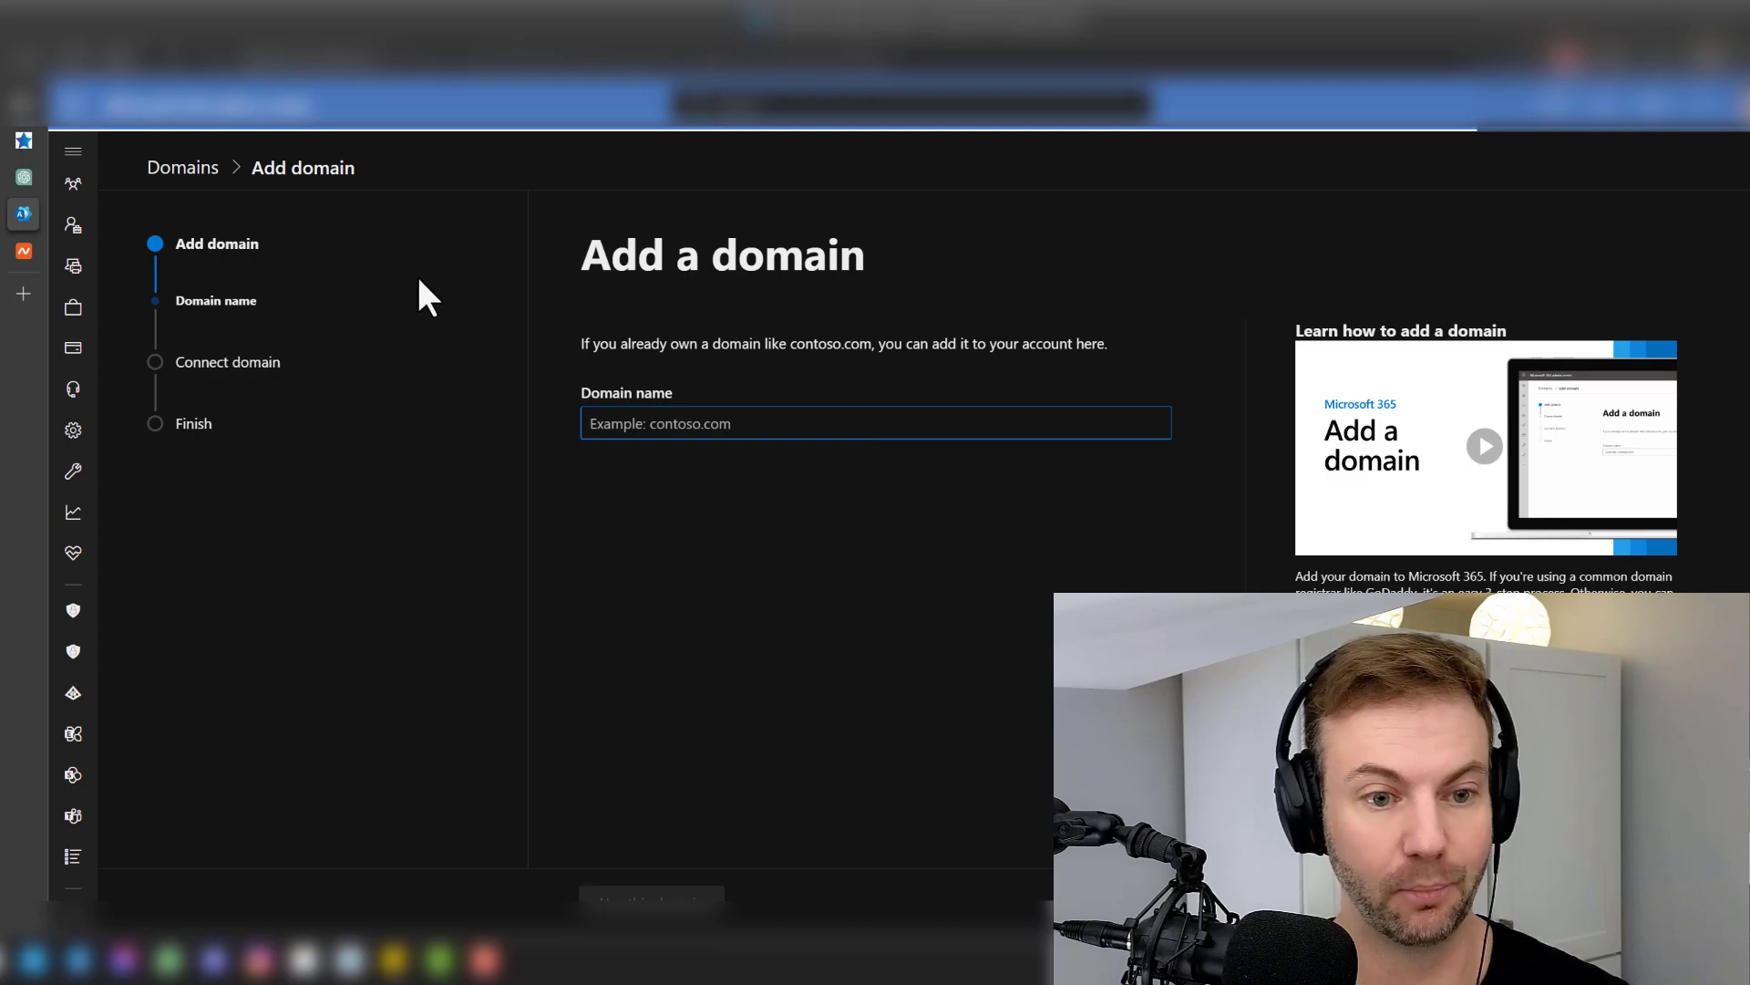
click(24, 250)
drag(744, 338, 502, 335)
key(ctrl+c)
click(24, 213)
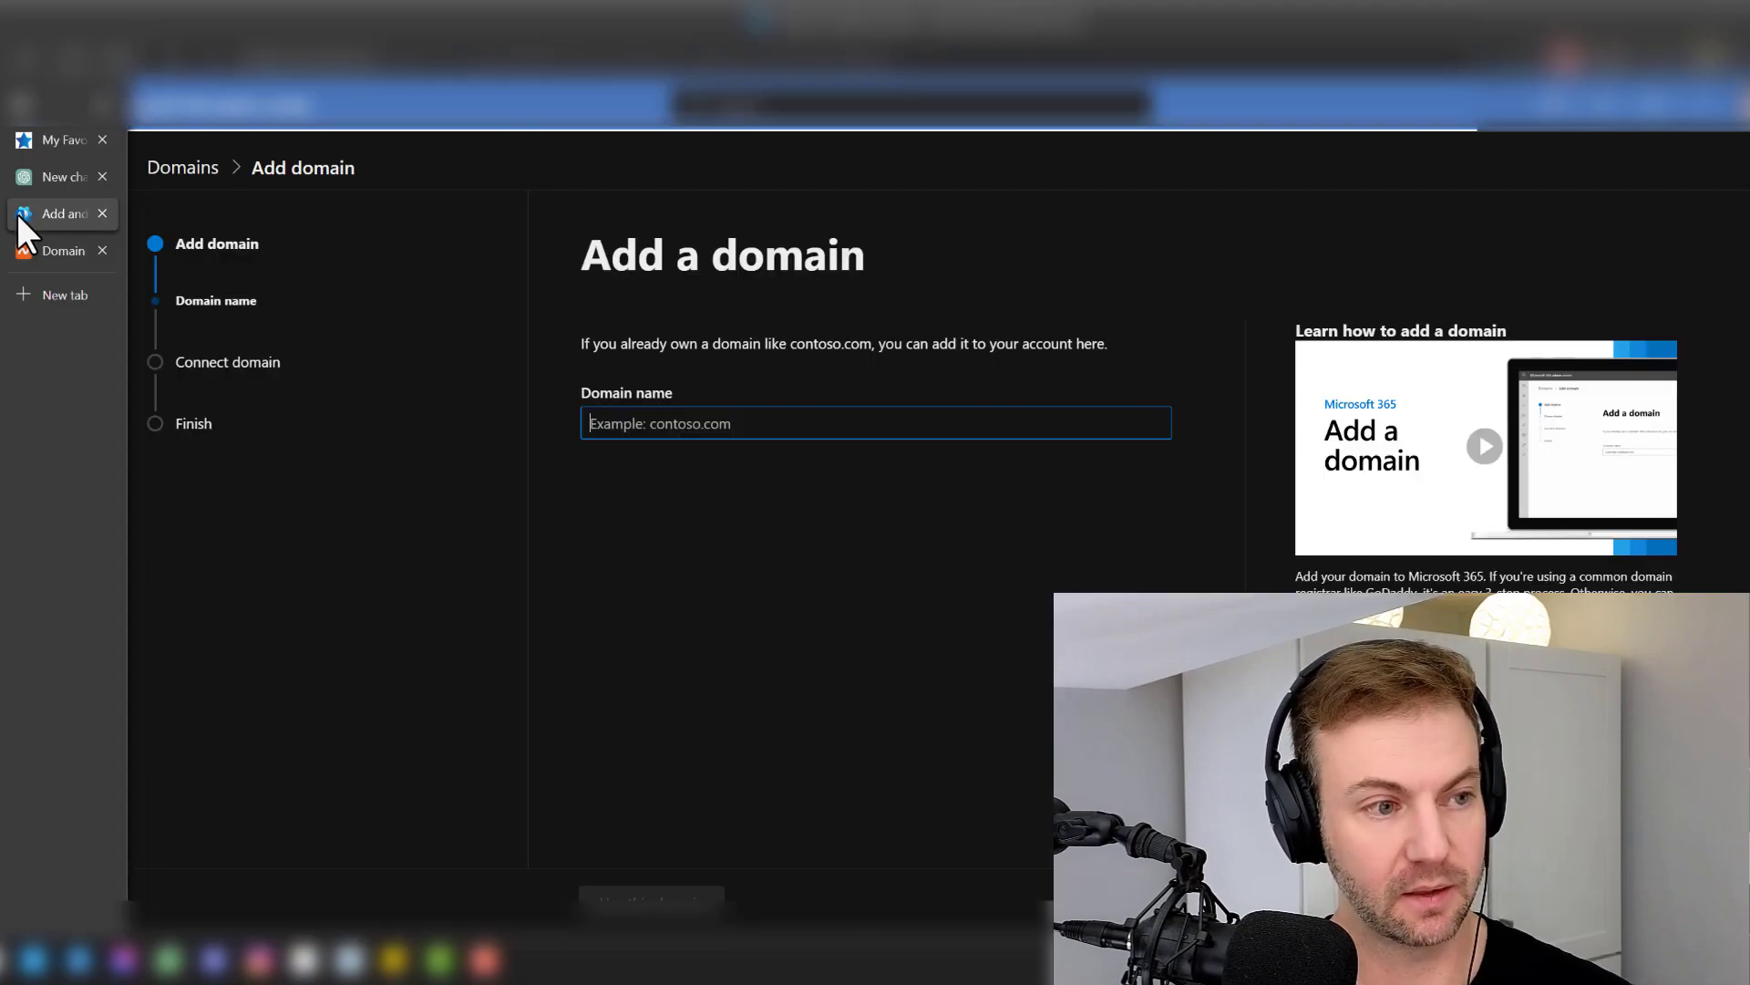
key(ctrl+v)
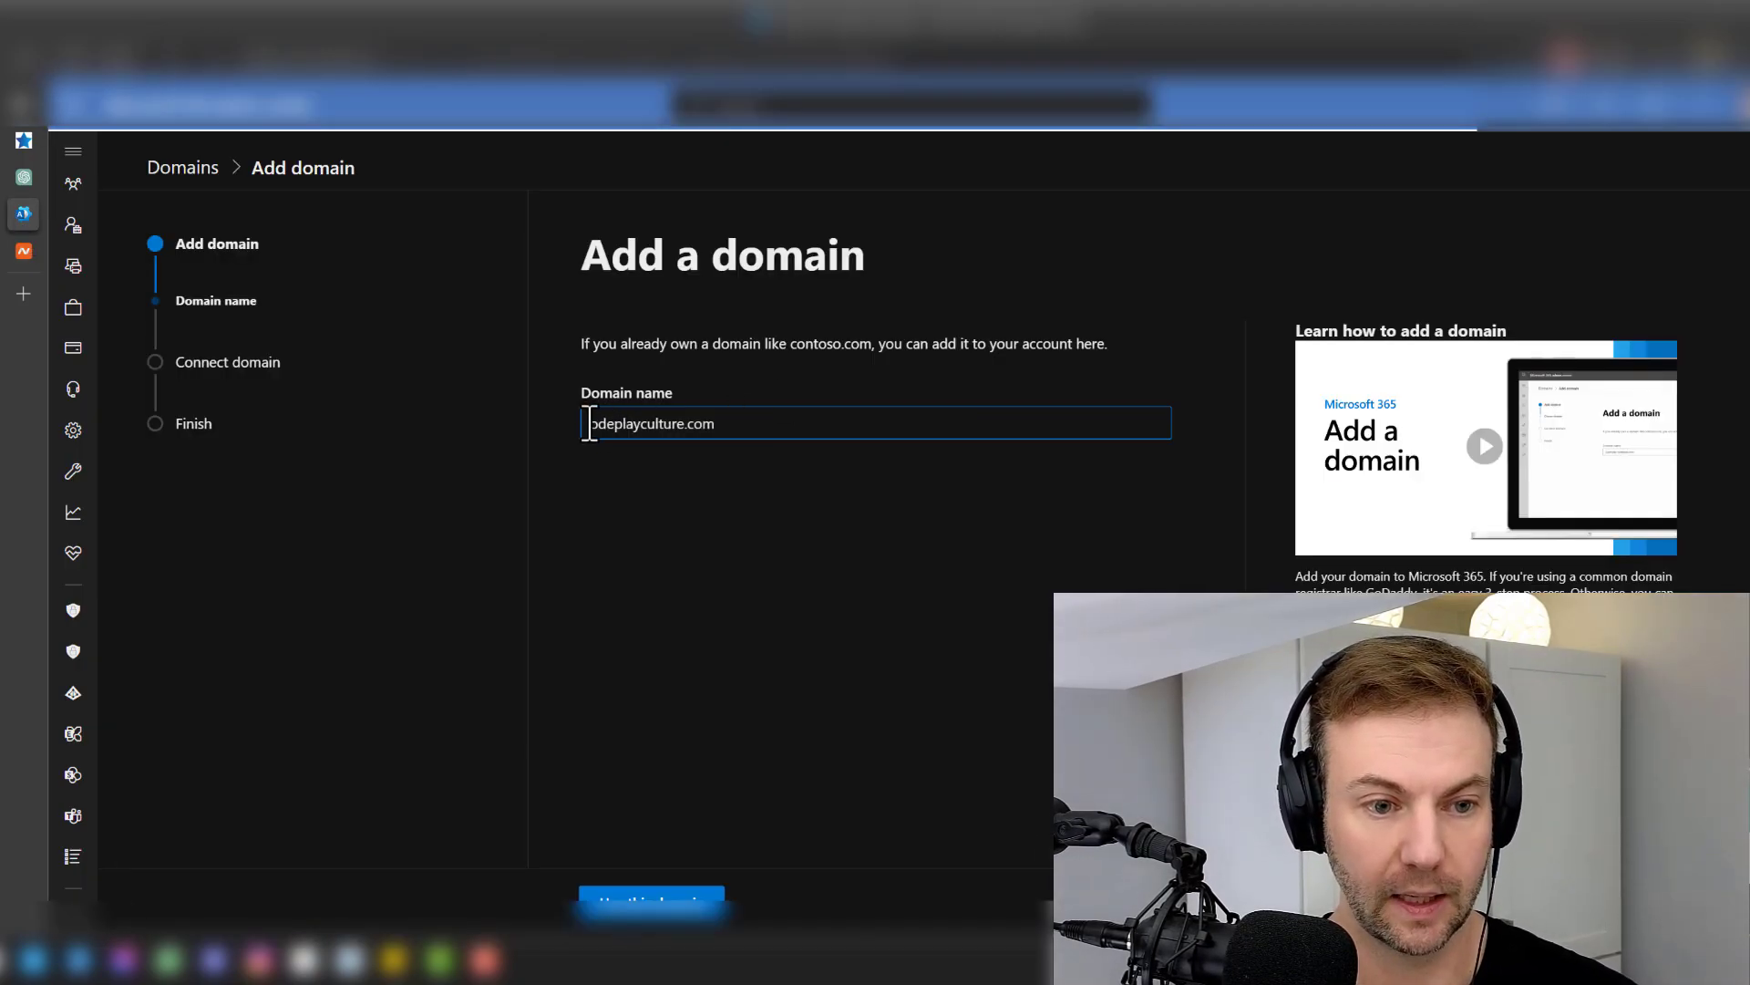
- Correct the domain name to CodePlayCulture.com, with each word capitalised, and submit it for use
click(590, 423)
text(C)
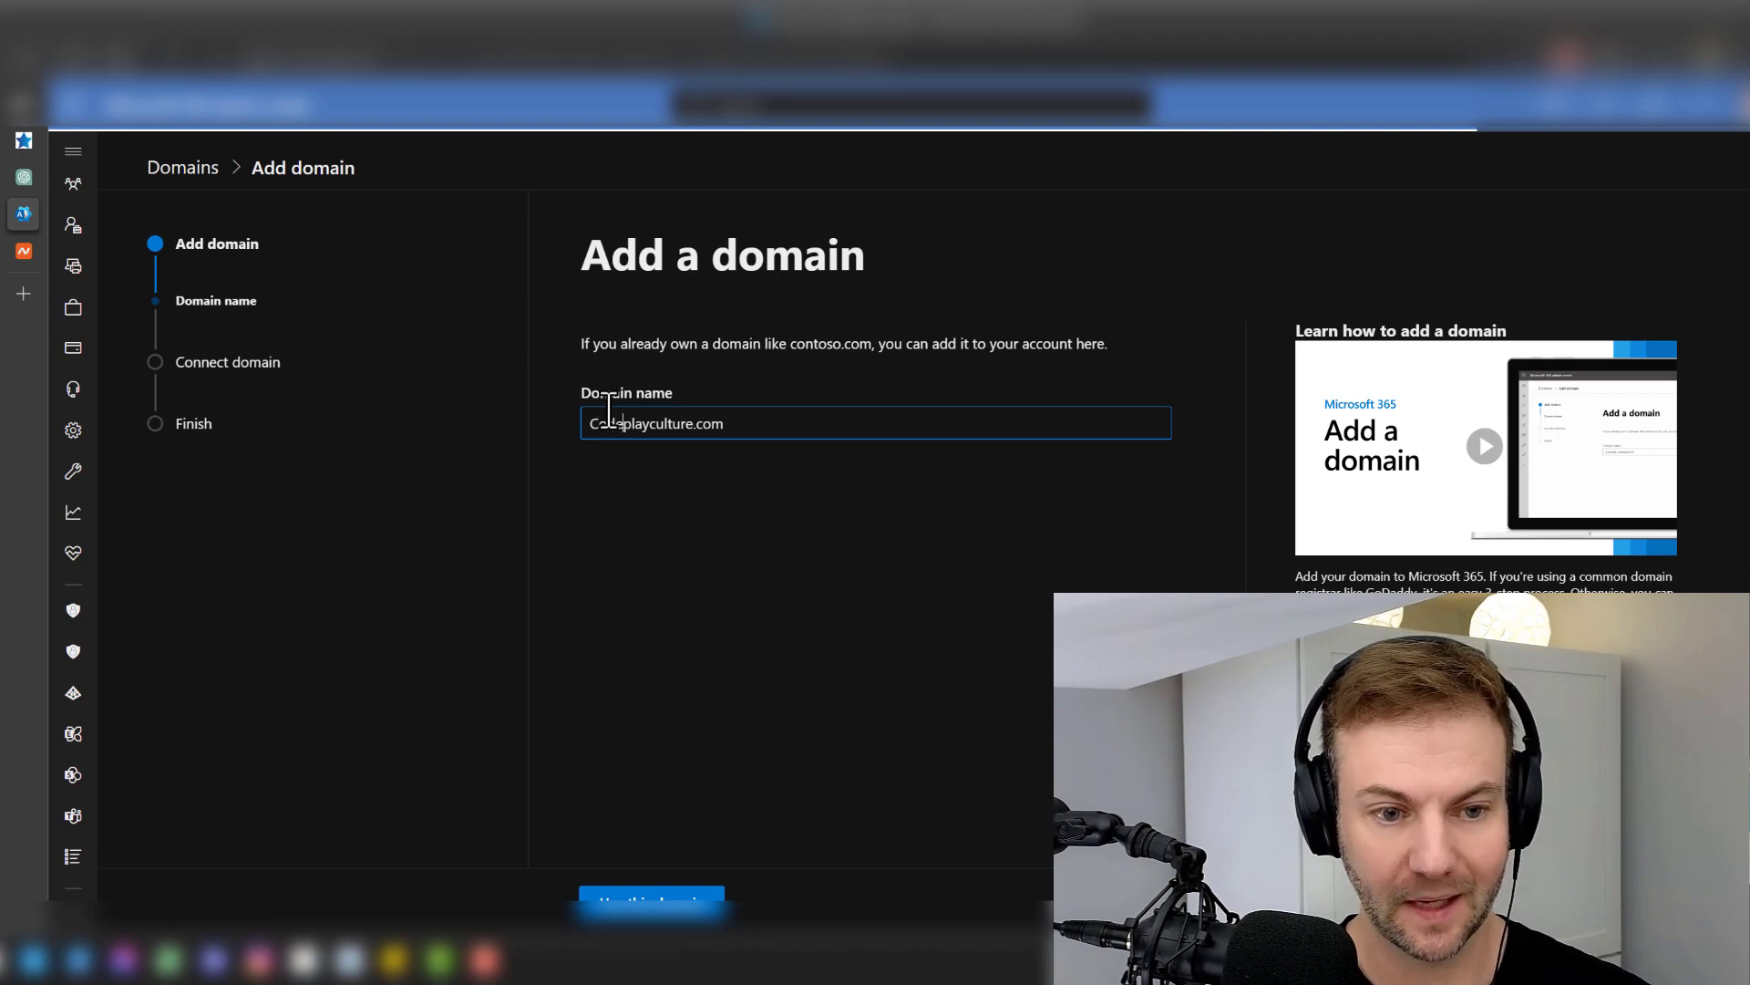
key(Delete)
text(P)
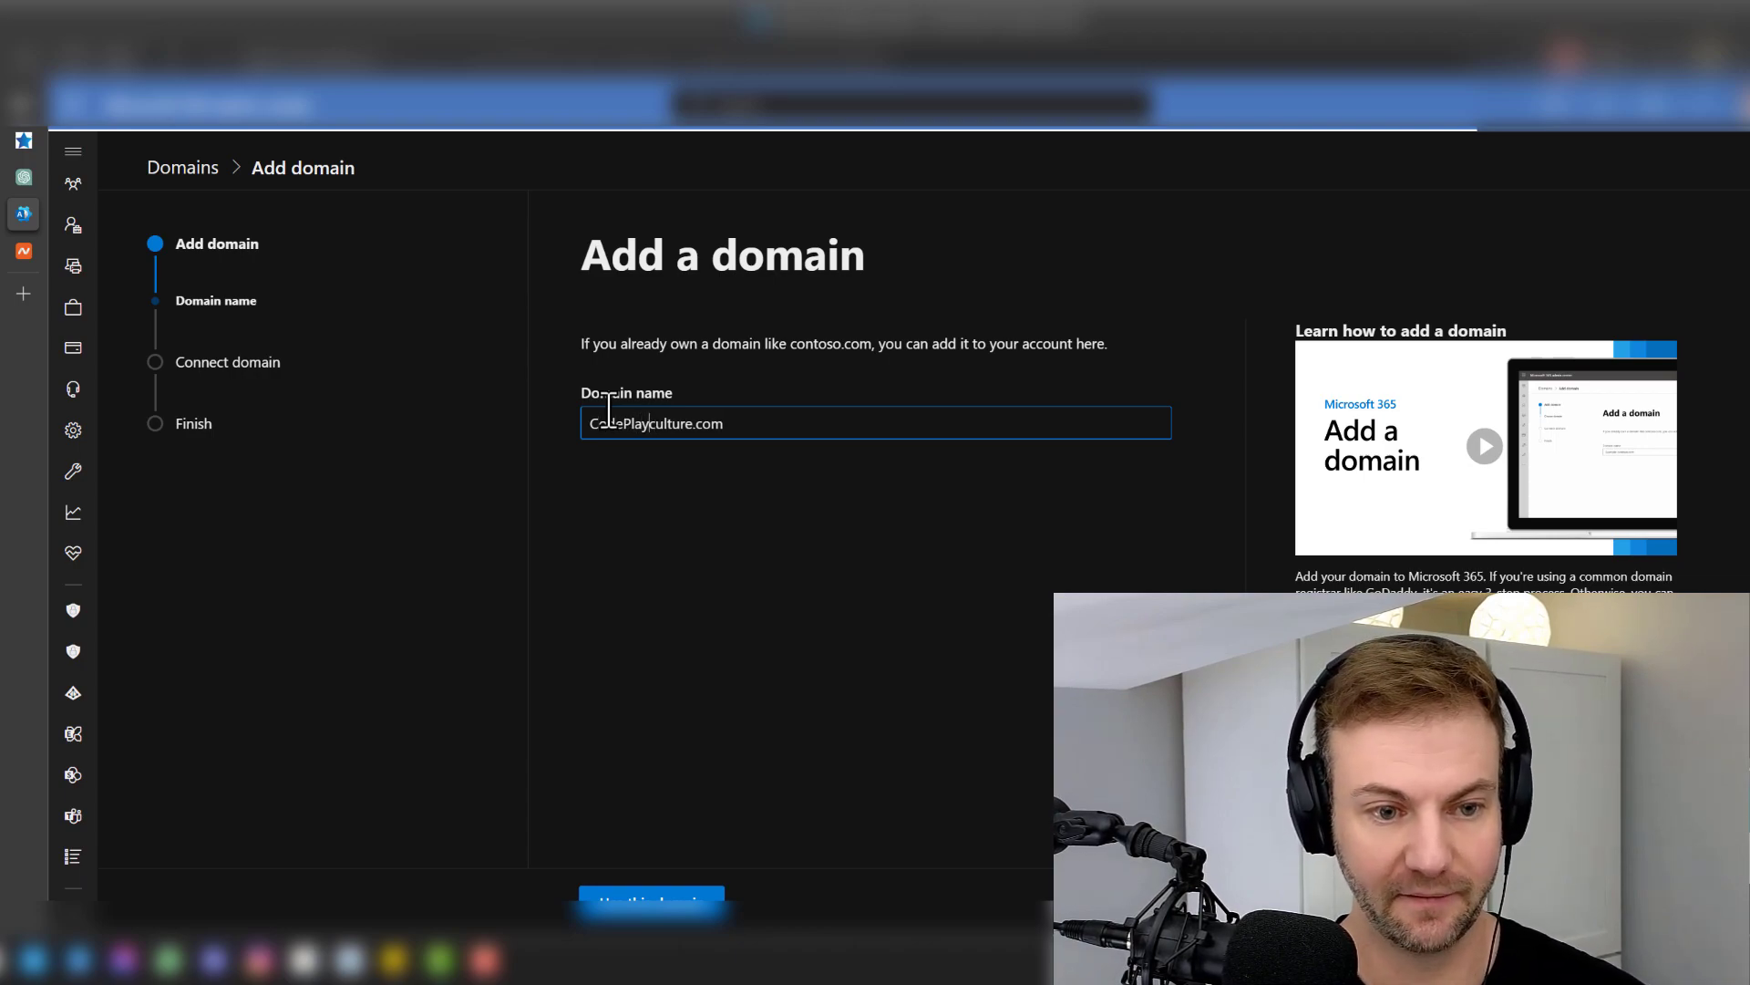
key(Delete)
text(C)
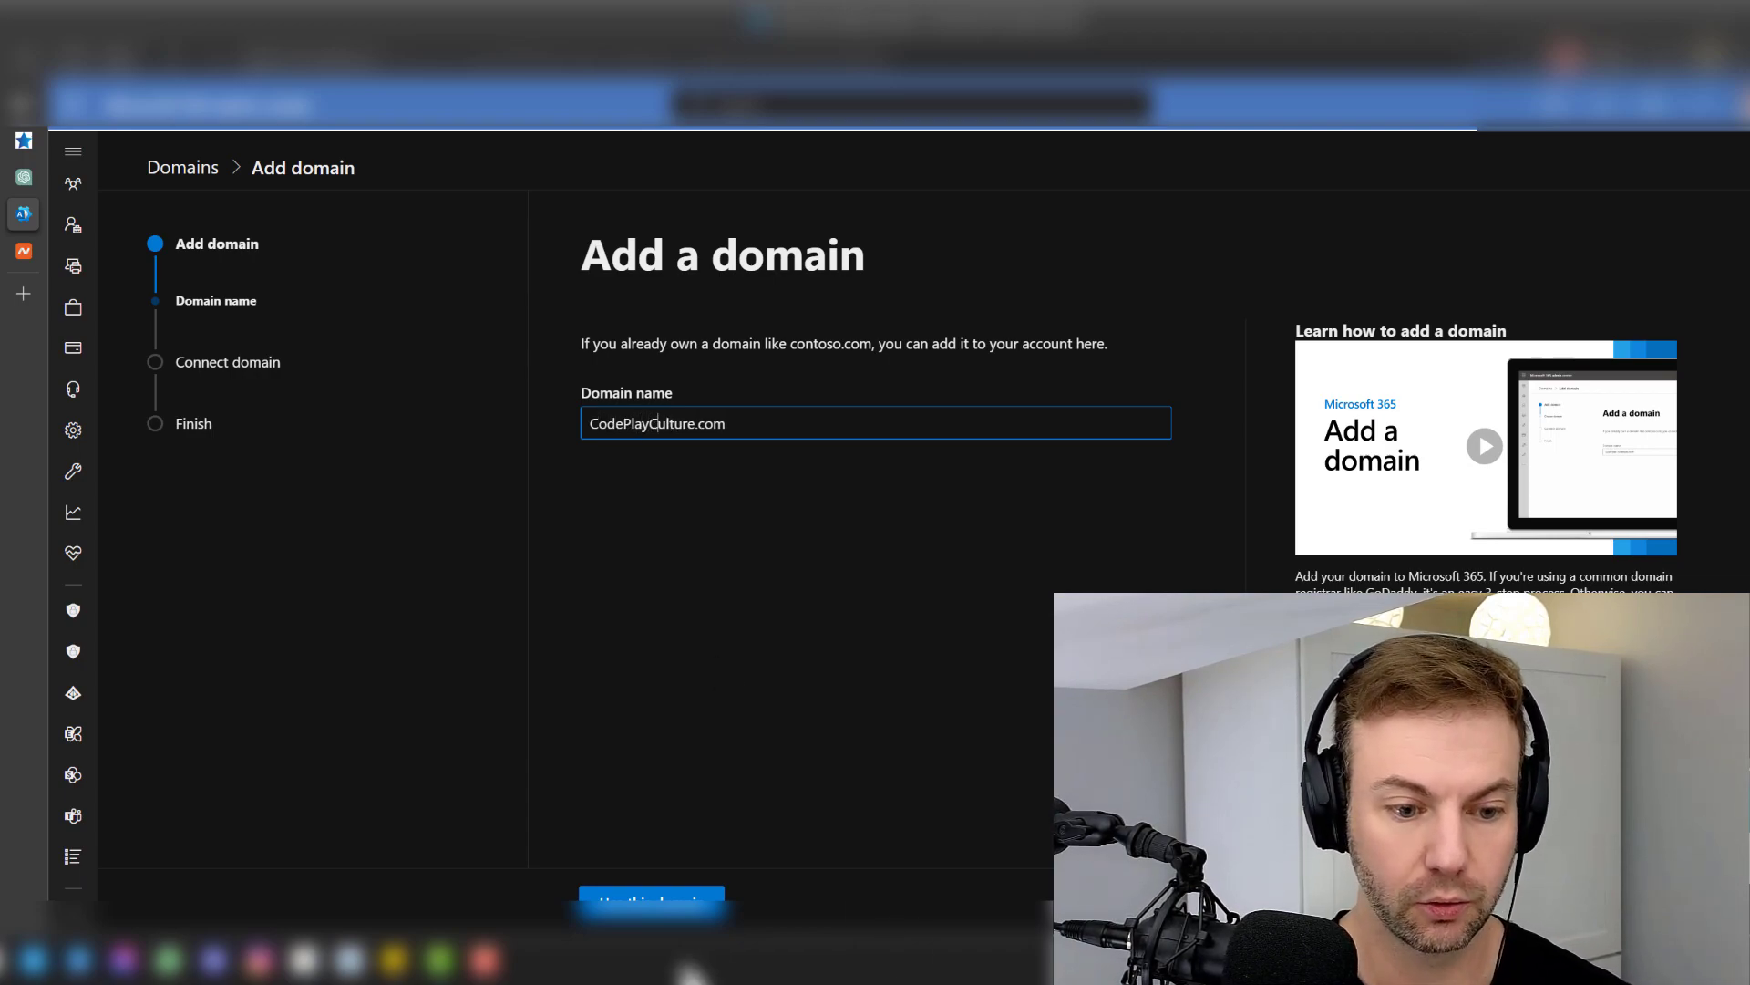
click(677, 907)
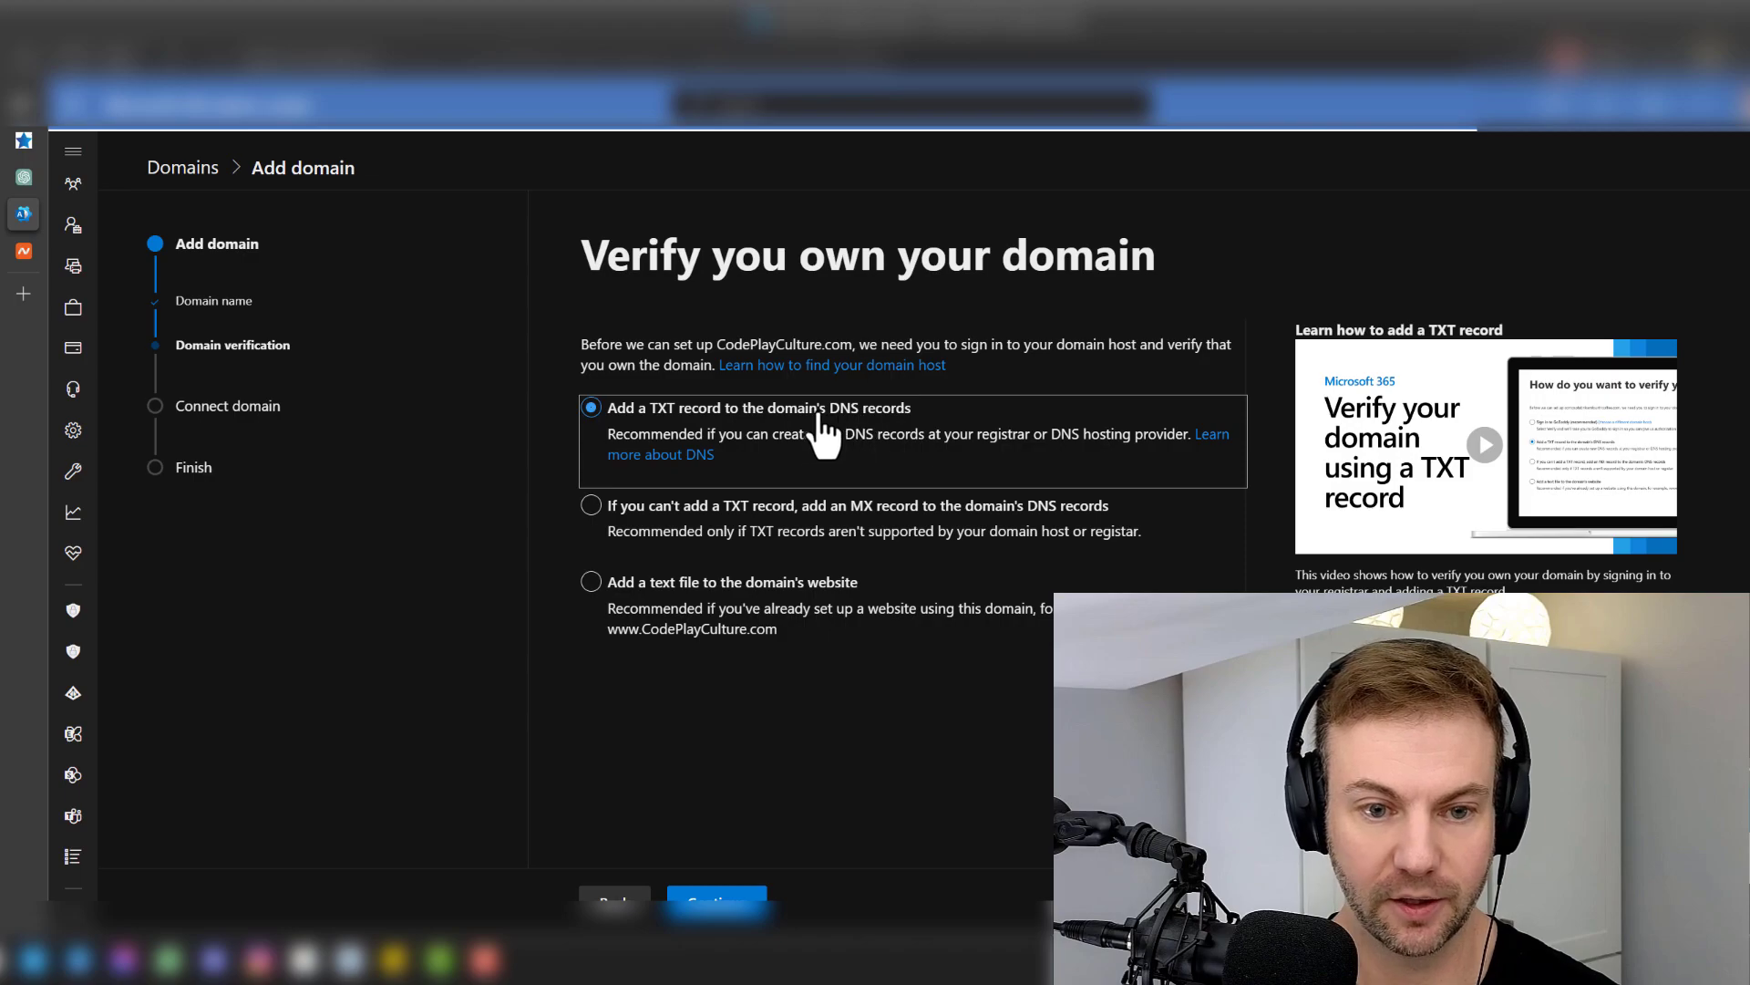
- Proceed with verifying ownership through a TXT record in the domain's DNS and copy the provided TXT value
click(722, 902)
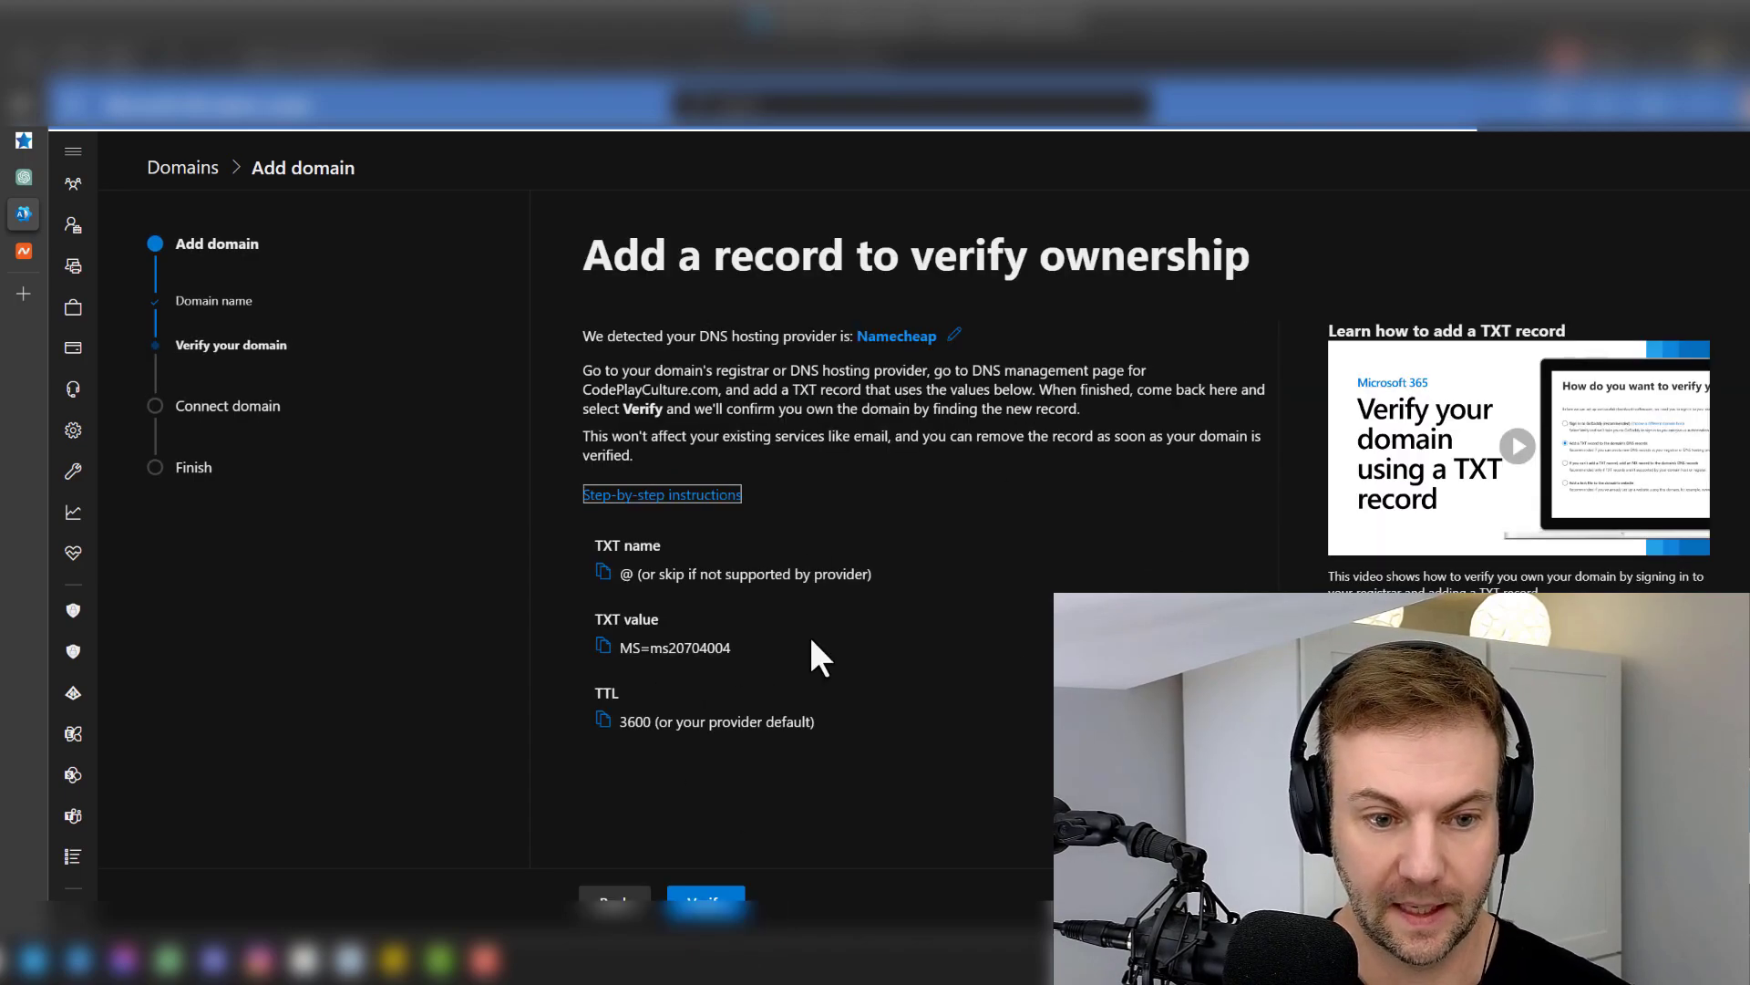
drag(620, 649, 741, 650)
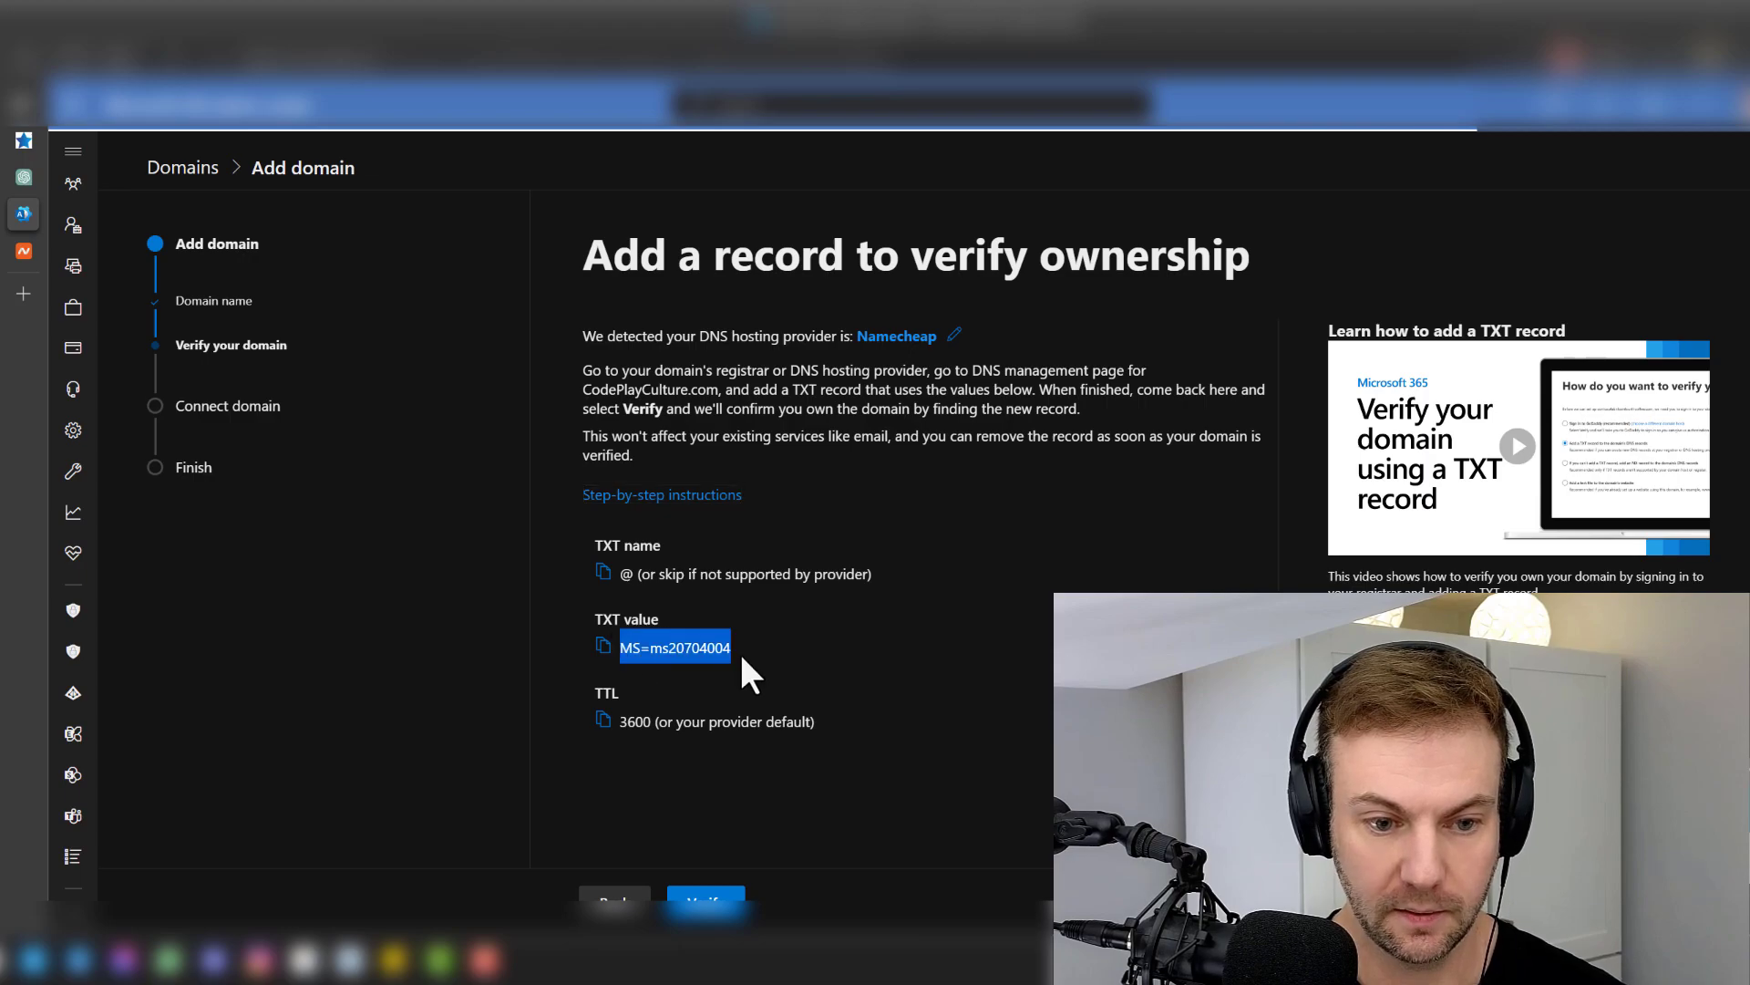
right_click(676, 640)
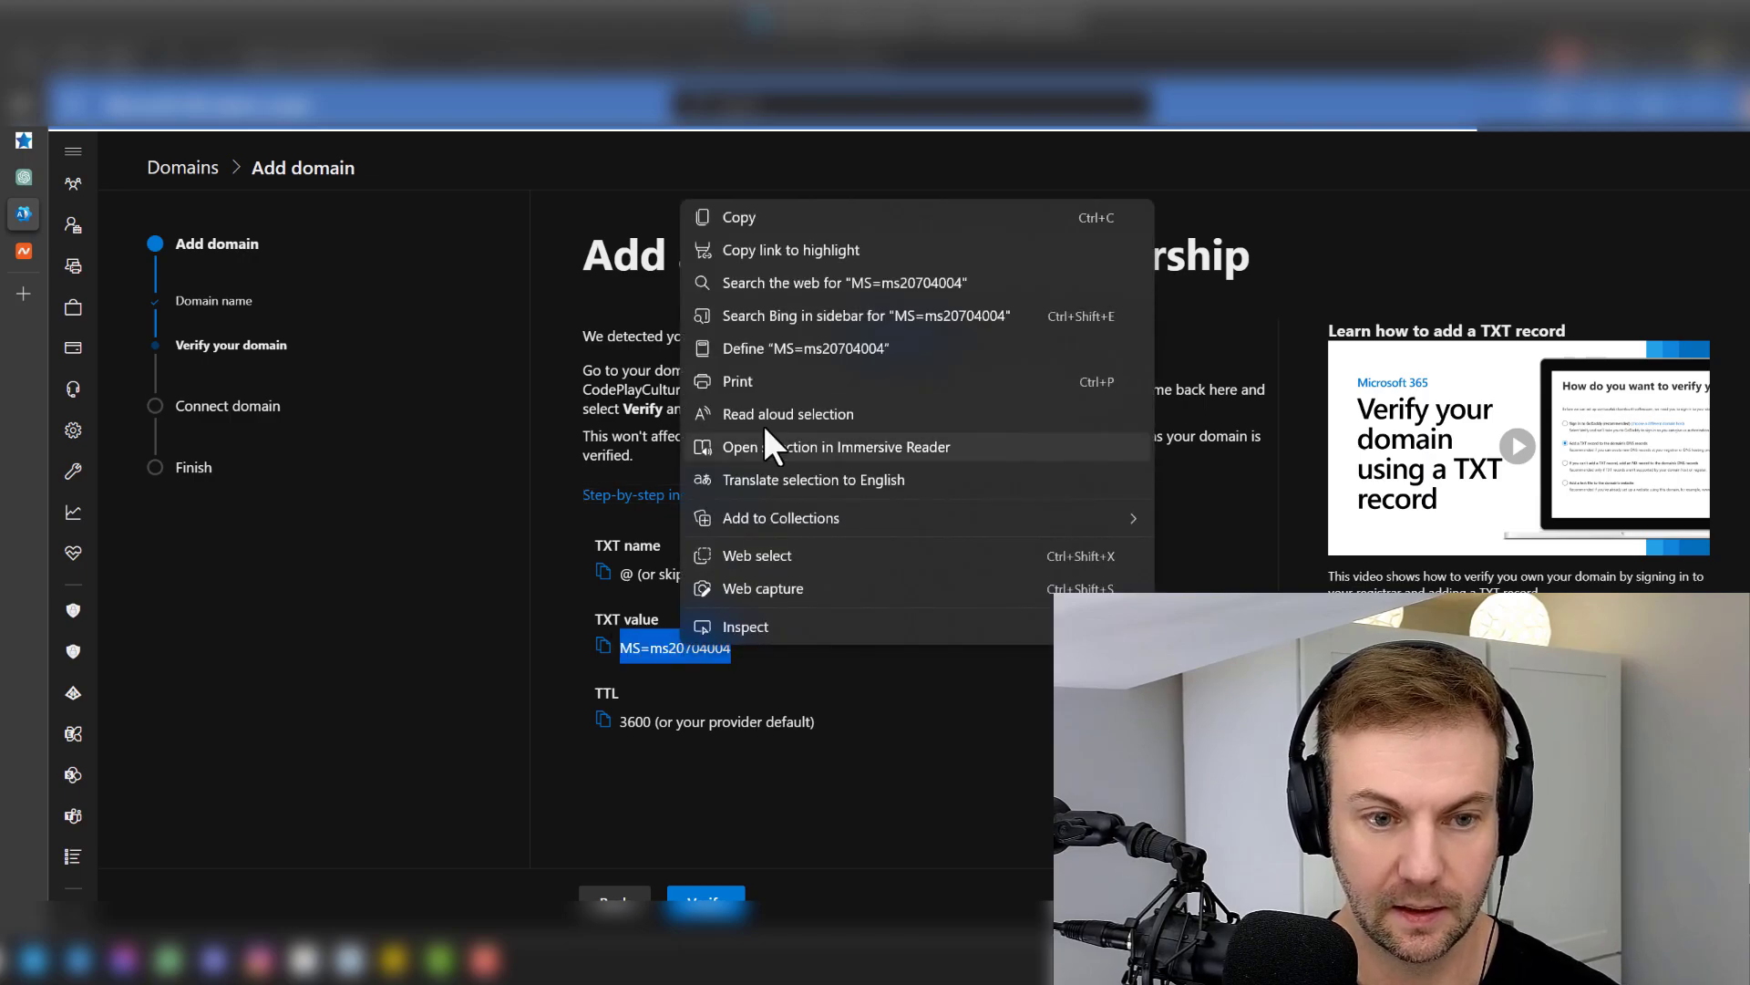
click(781, 222)
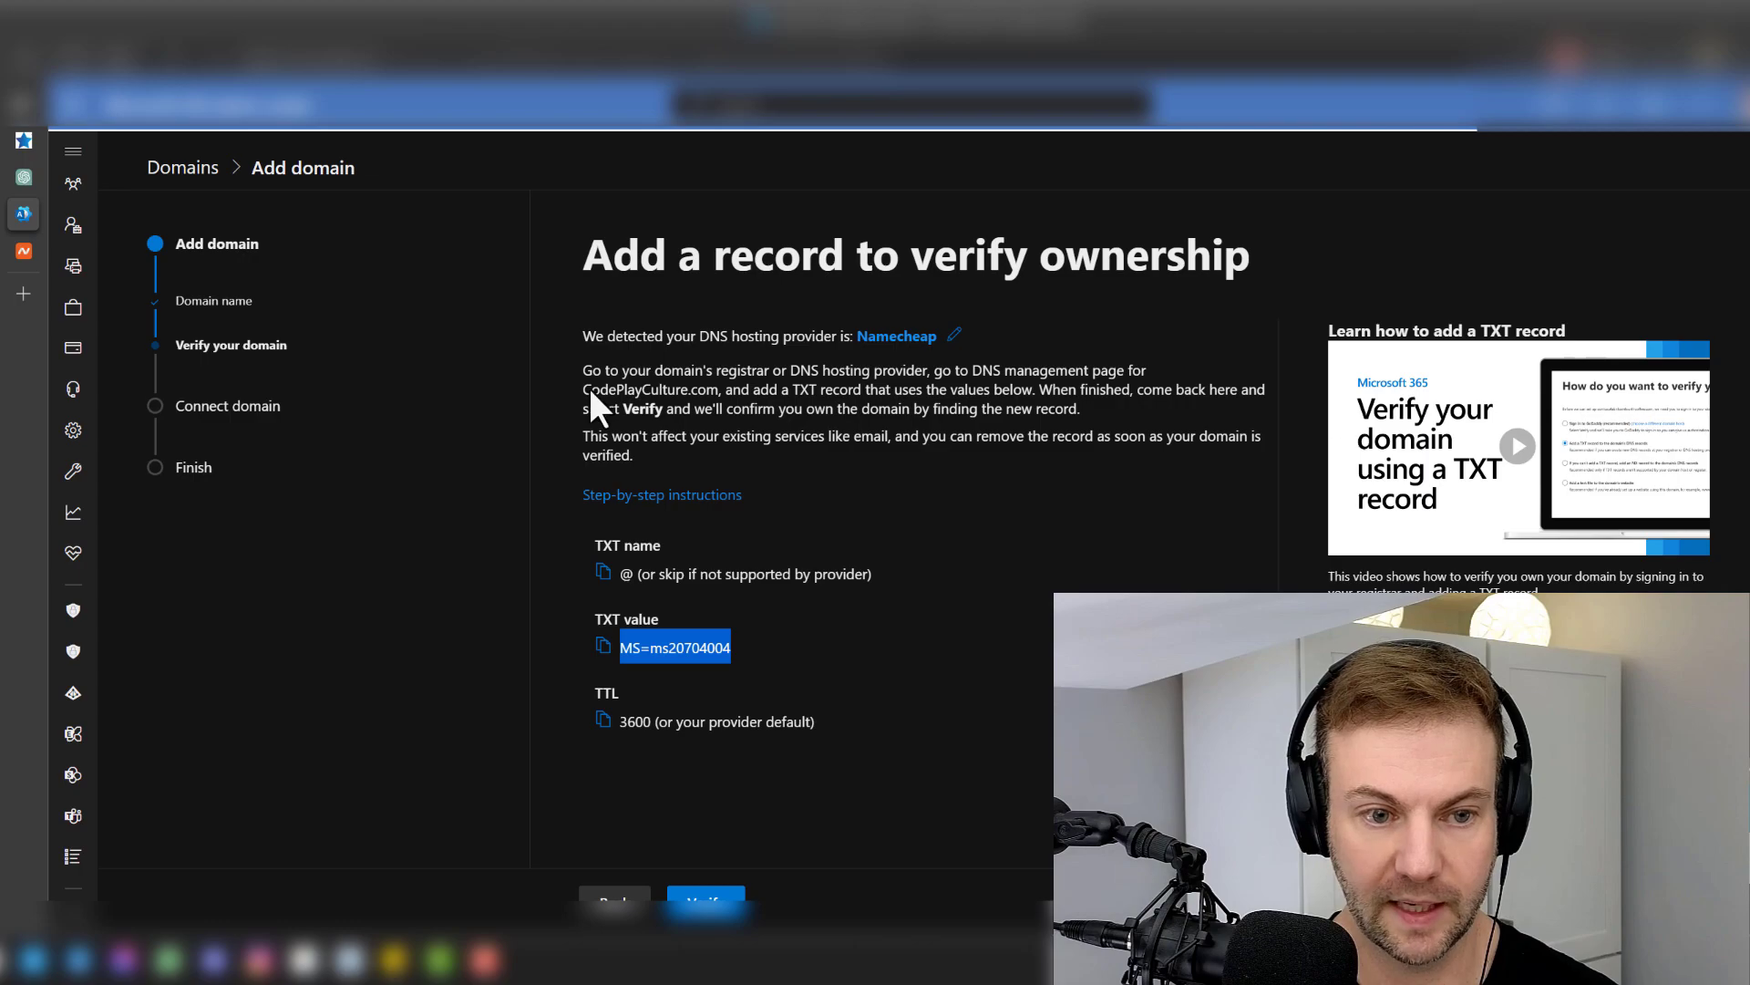
- Open the step-by-step instructions for Namecheap and review them alongside the Namecheap domain details and the verification page
click(724, 495)
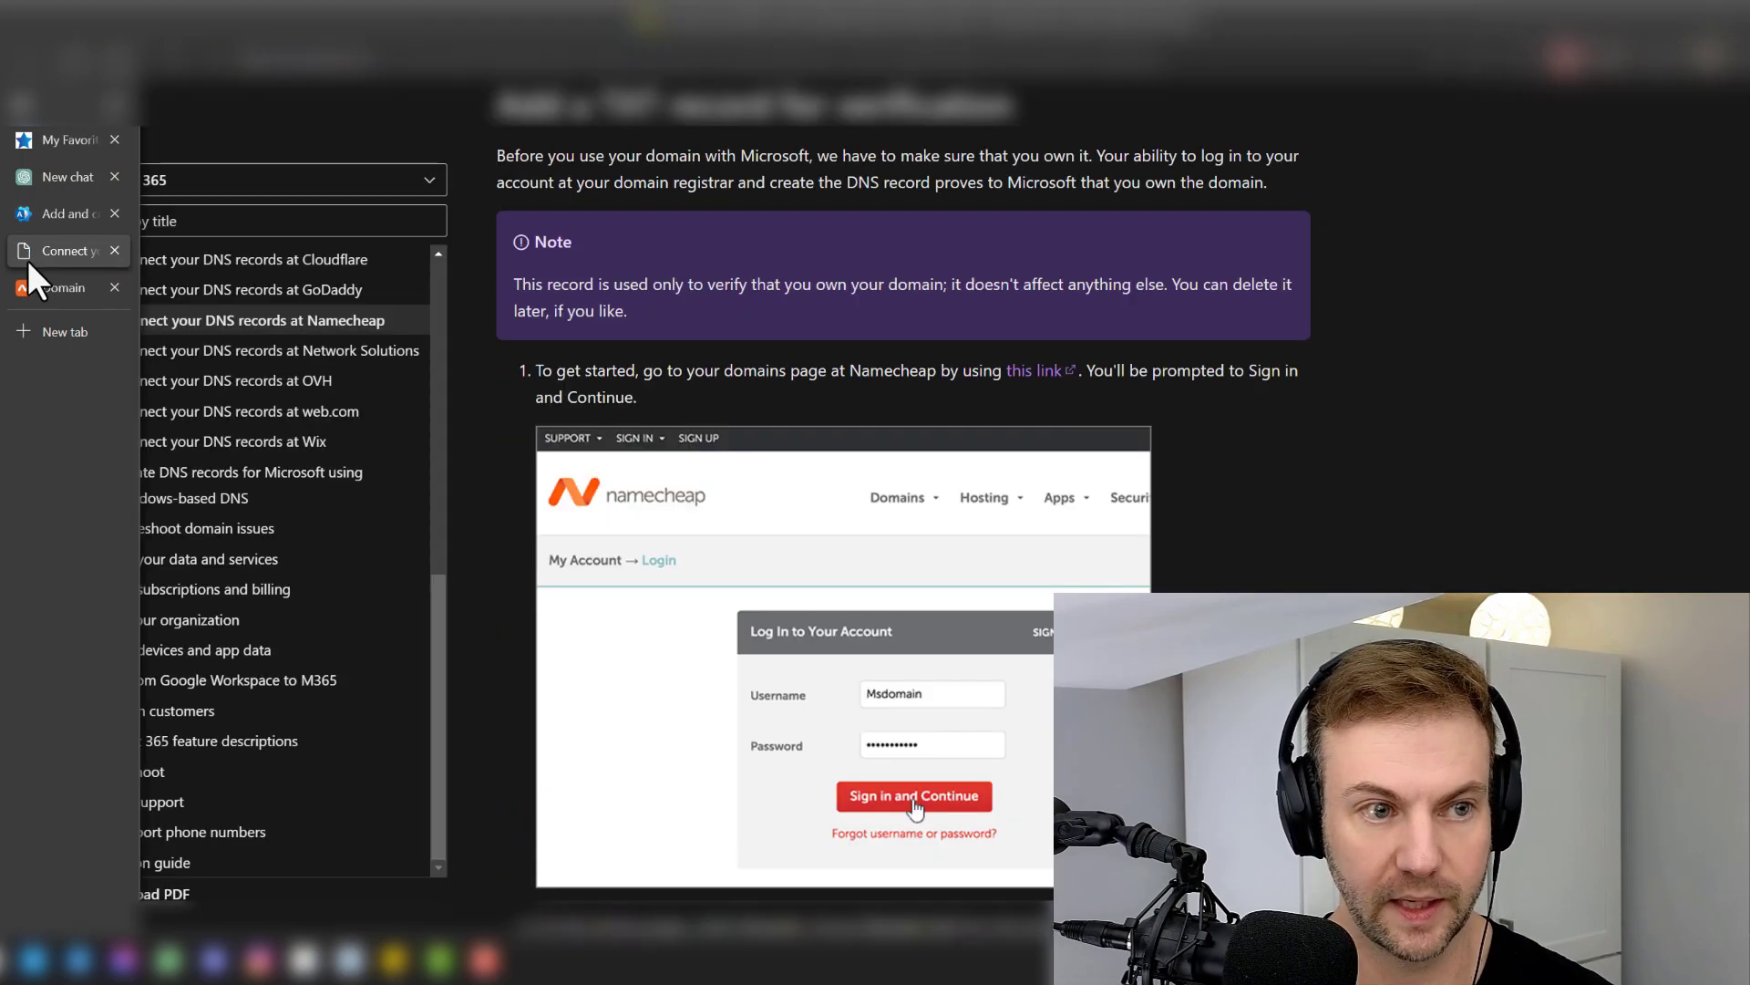
click(24, 288)
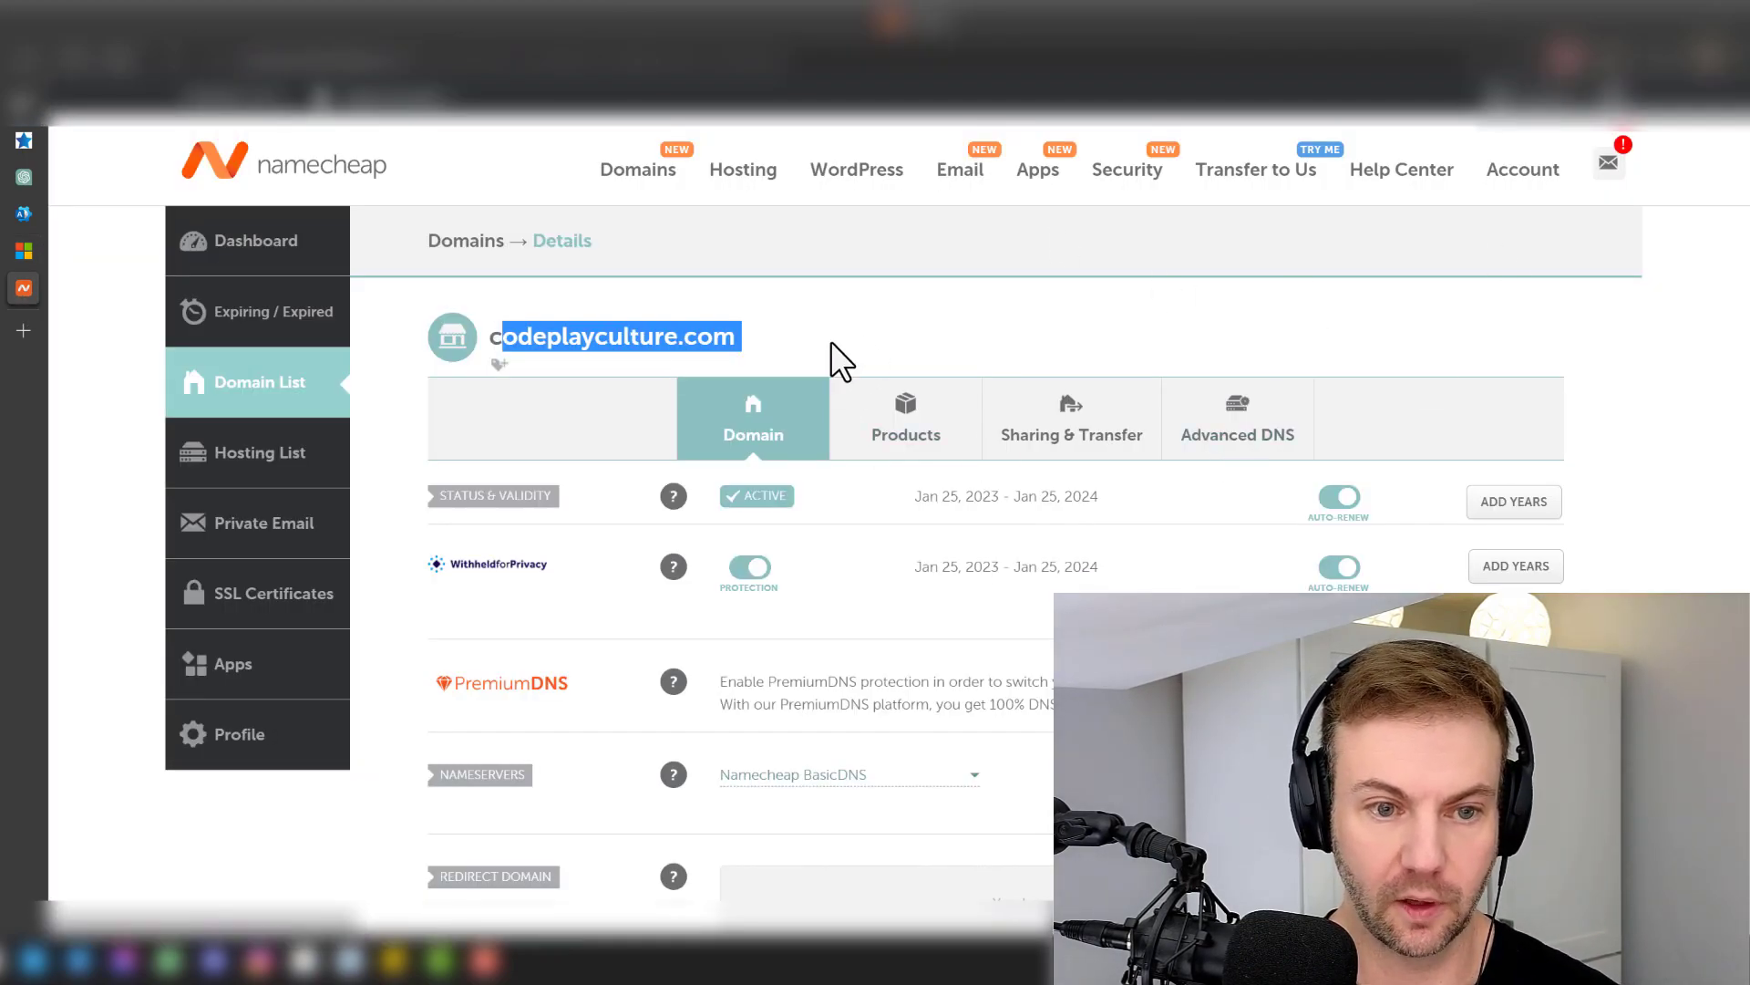
click(769, 334)
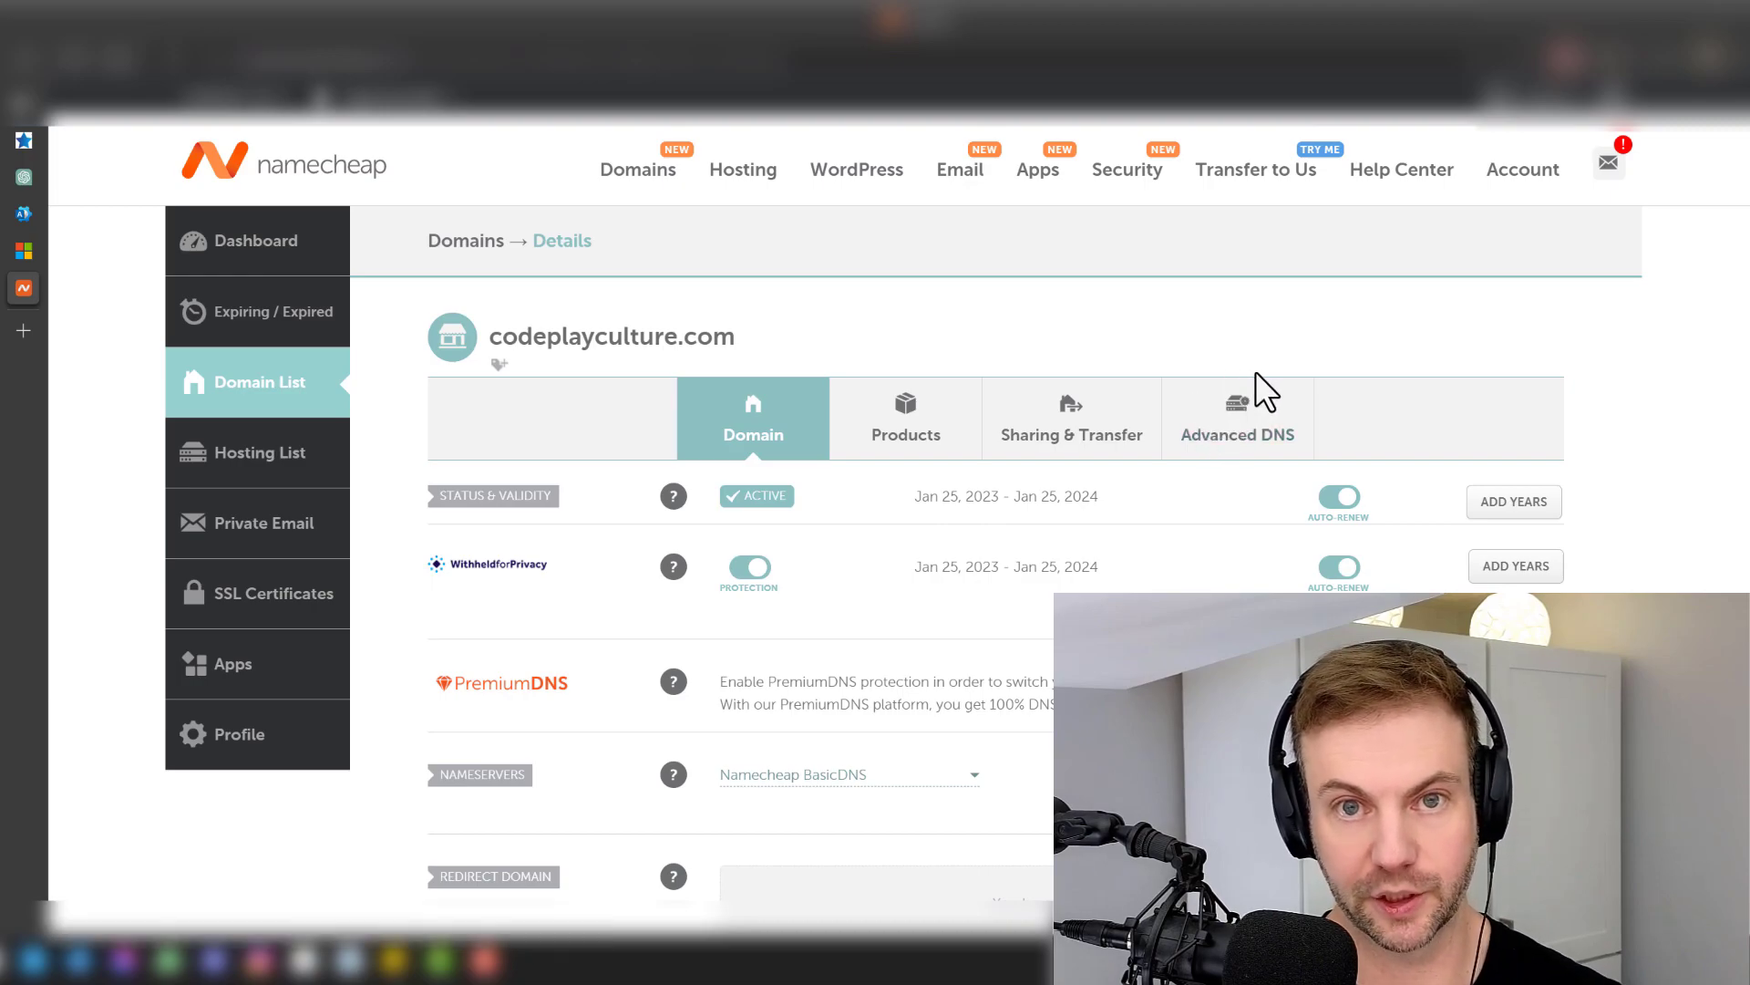
click(24, 250)
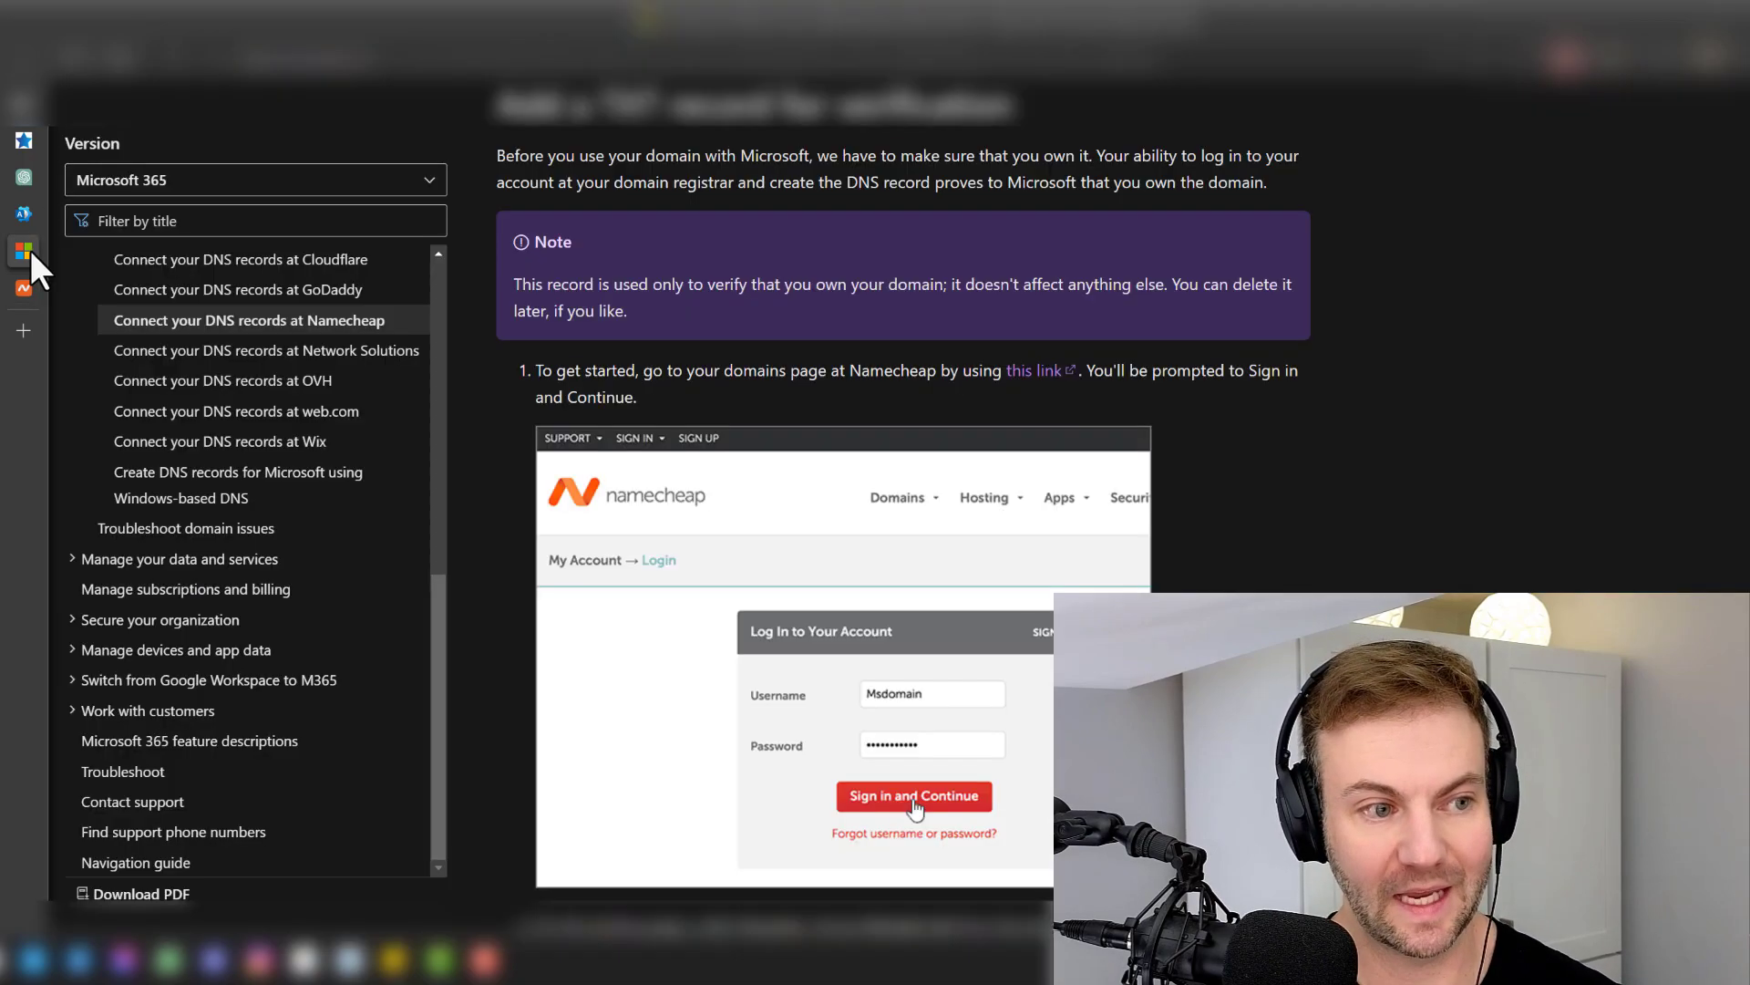
click(23, 213)
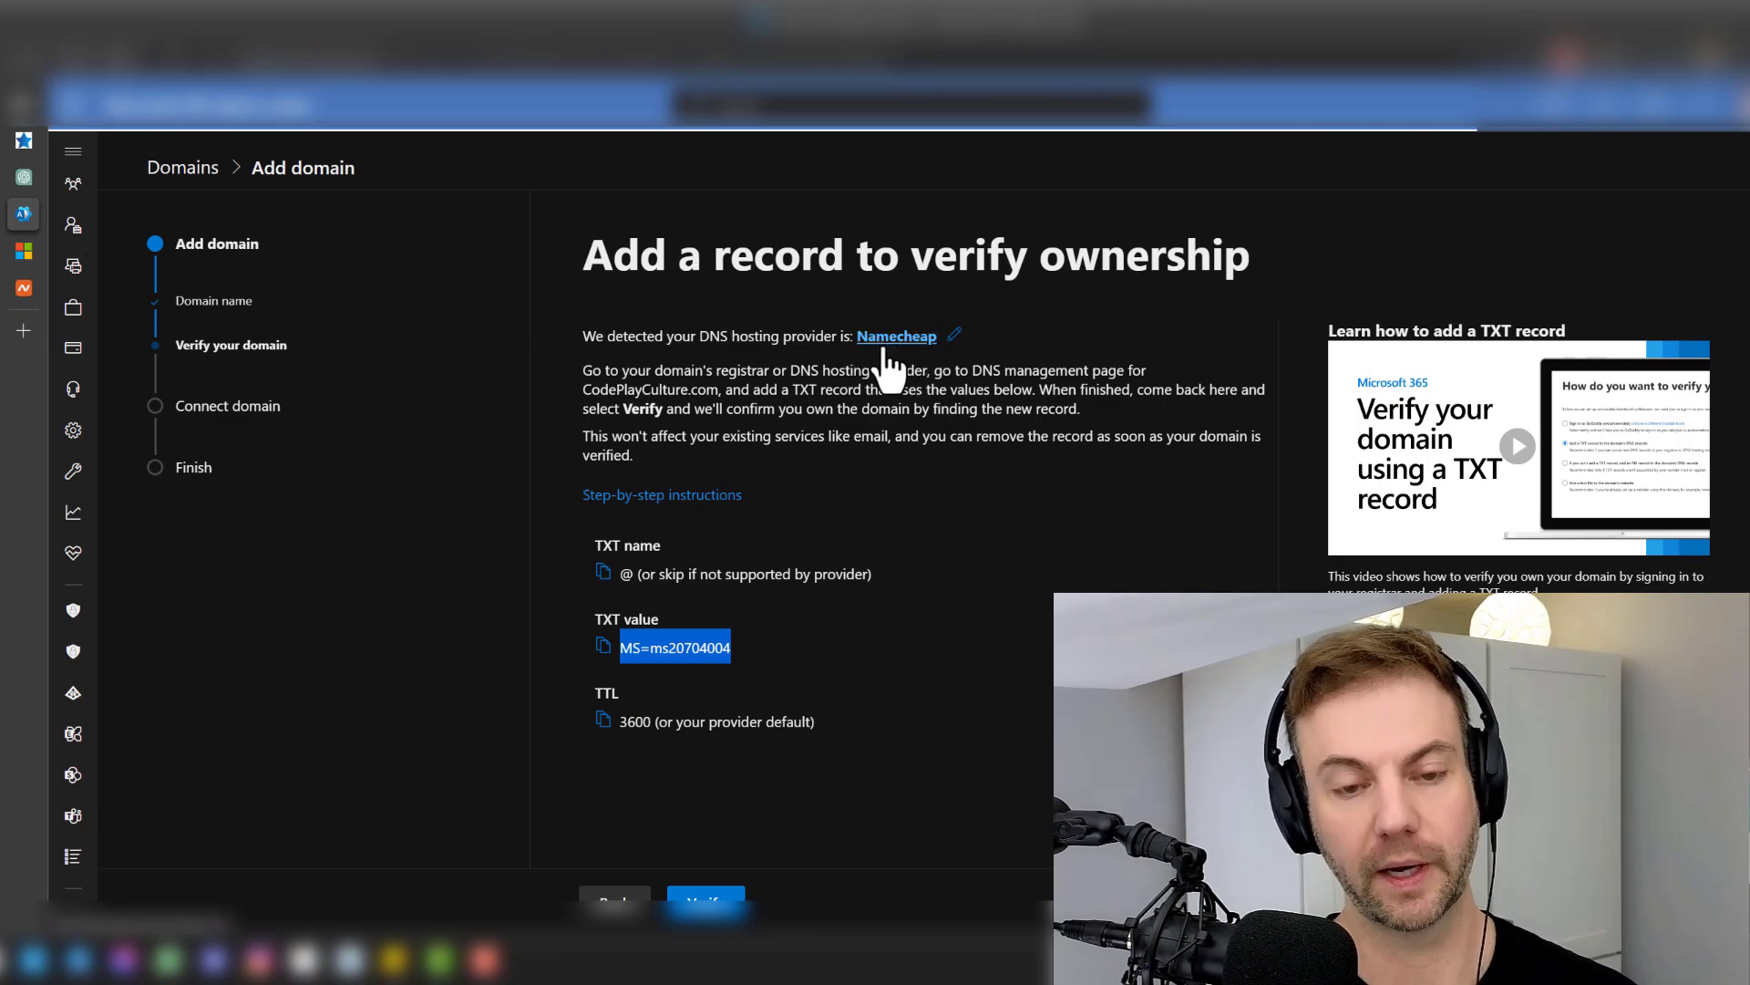
- In Namecheap, open the advanced DNS settings of codeplayculture.com and add a new host record of type TXT Record
click(27, 292)
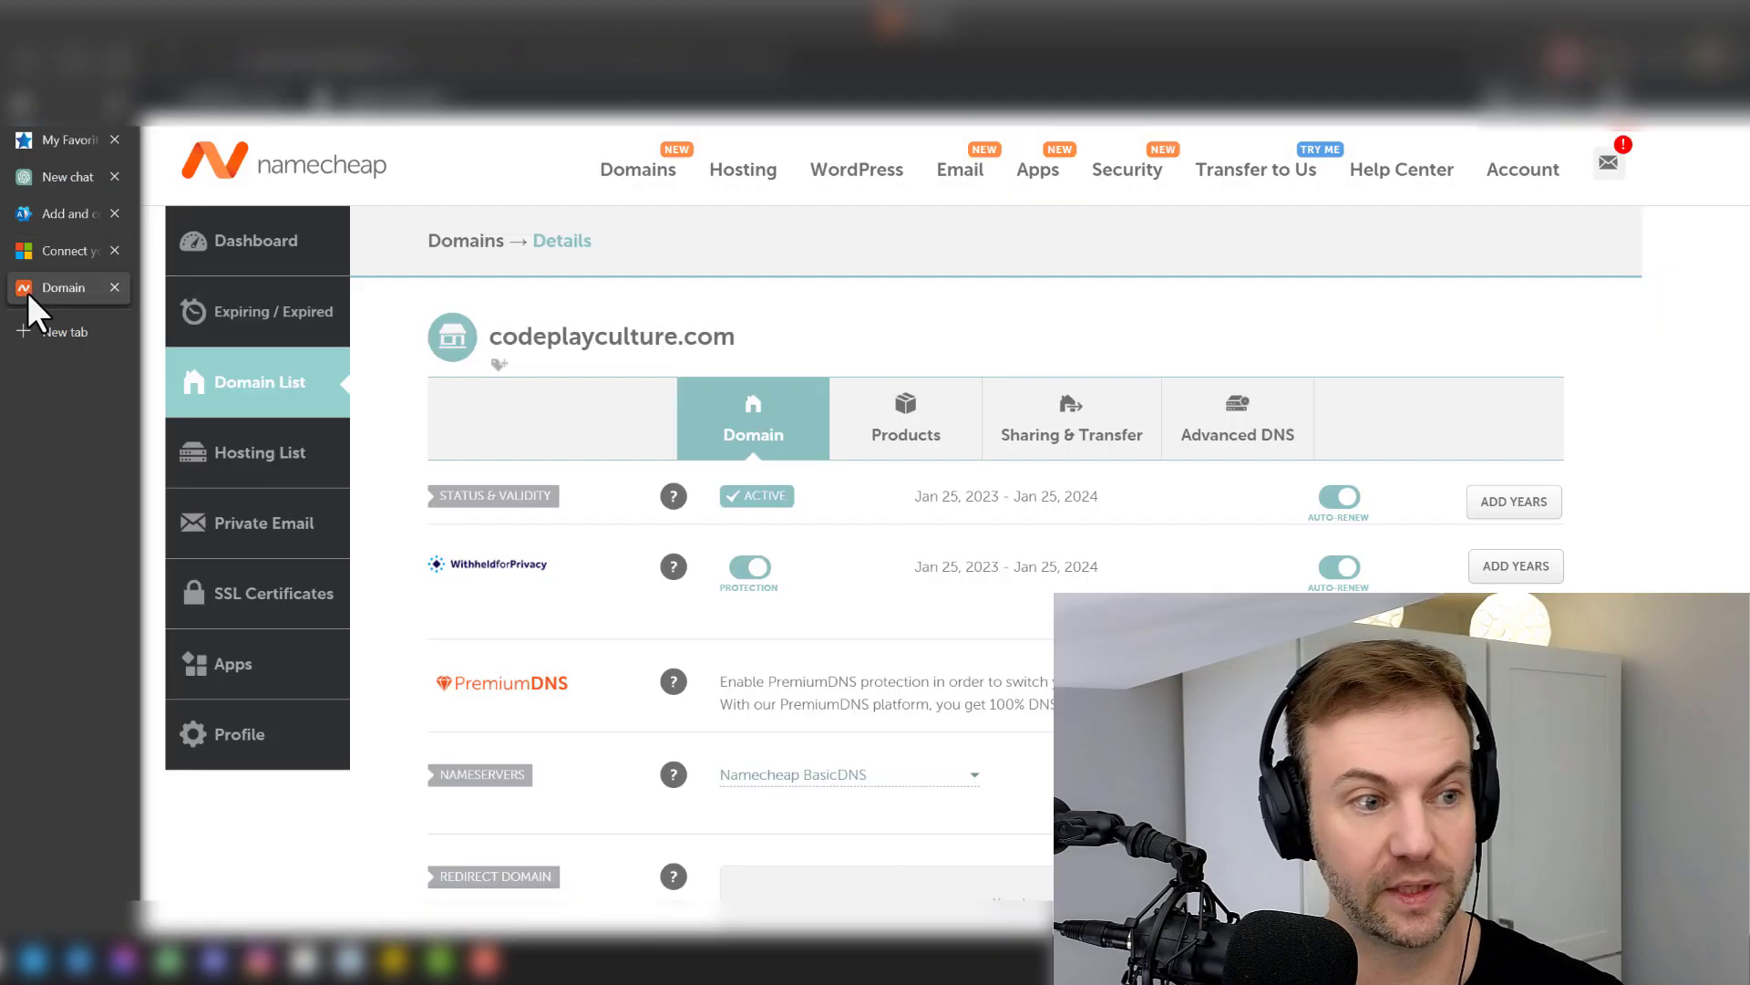
click(1249, 433)
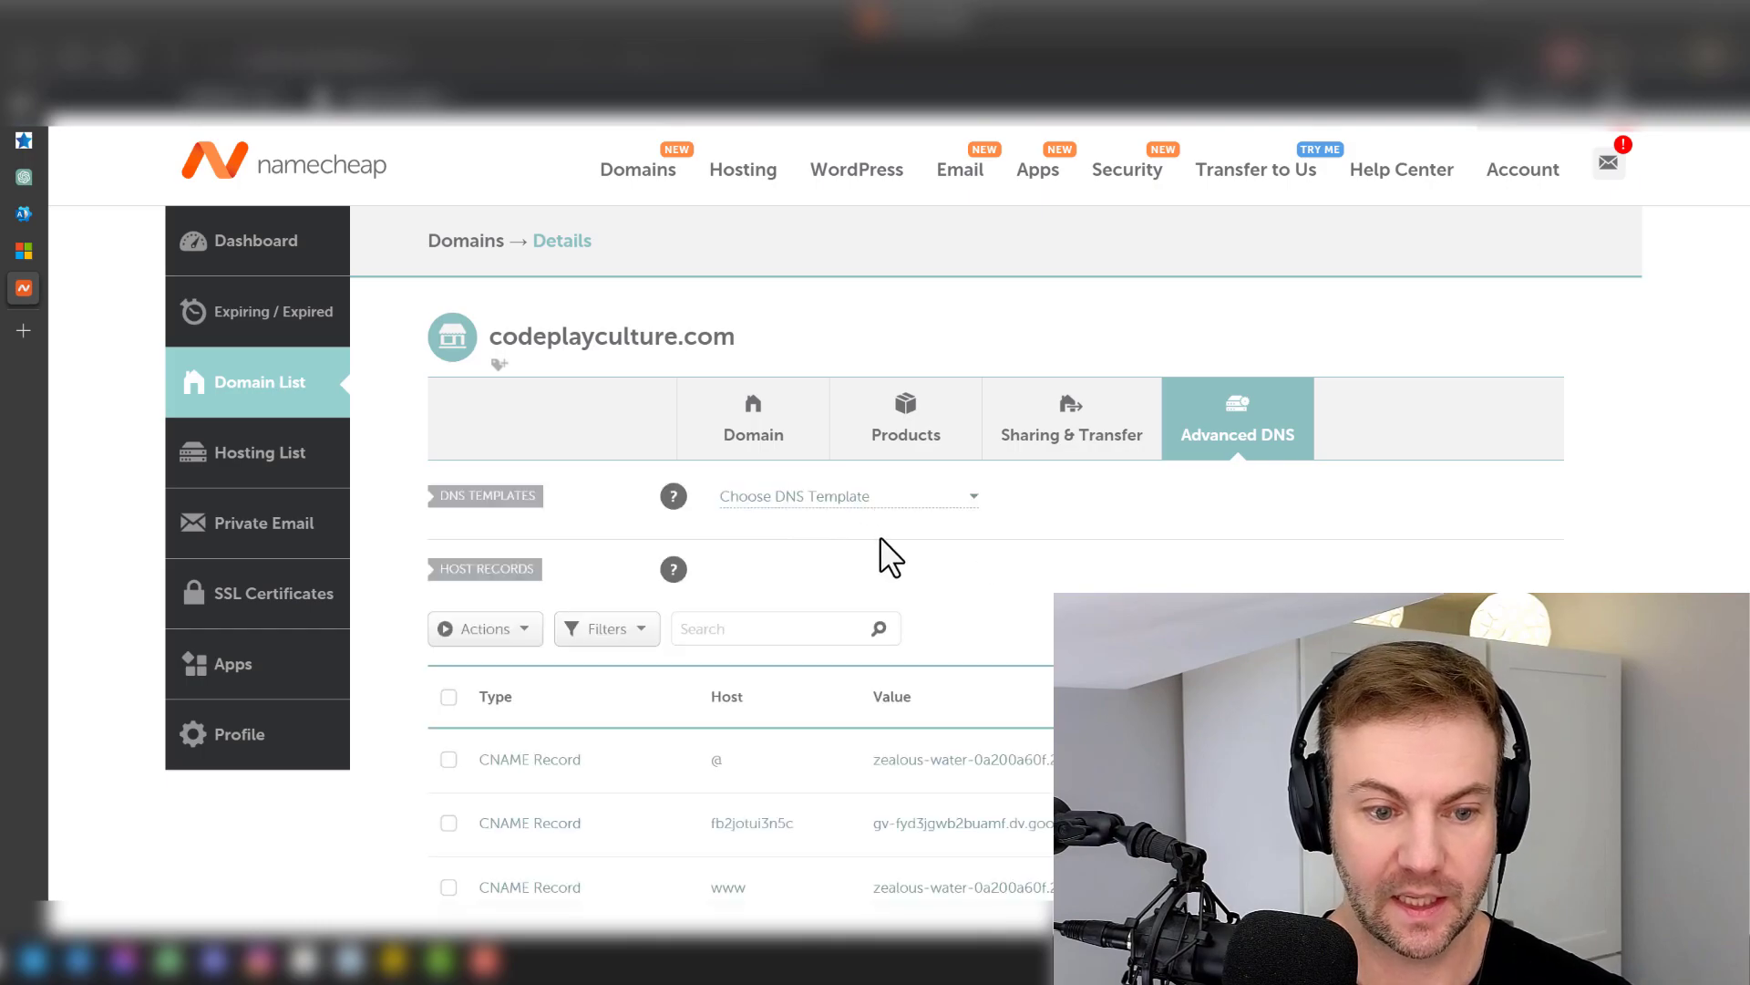
scroll(881, 540, down, 3)
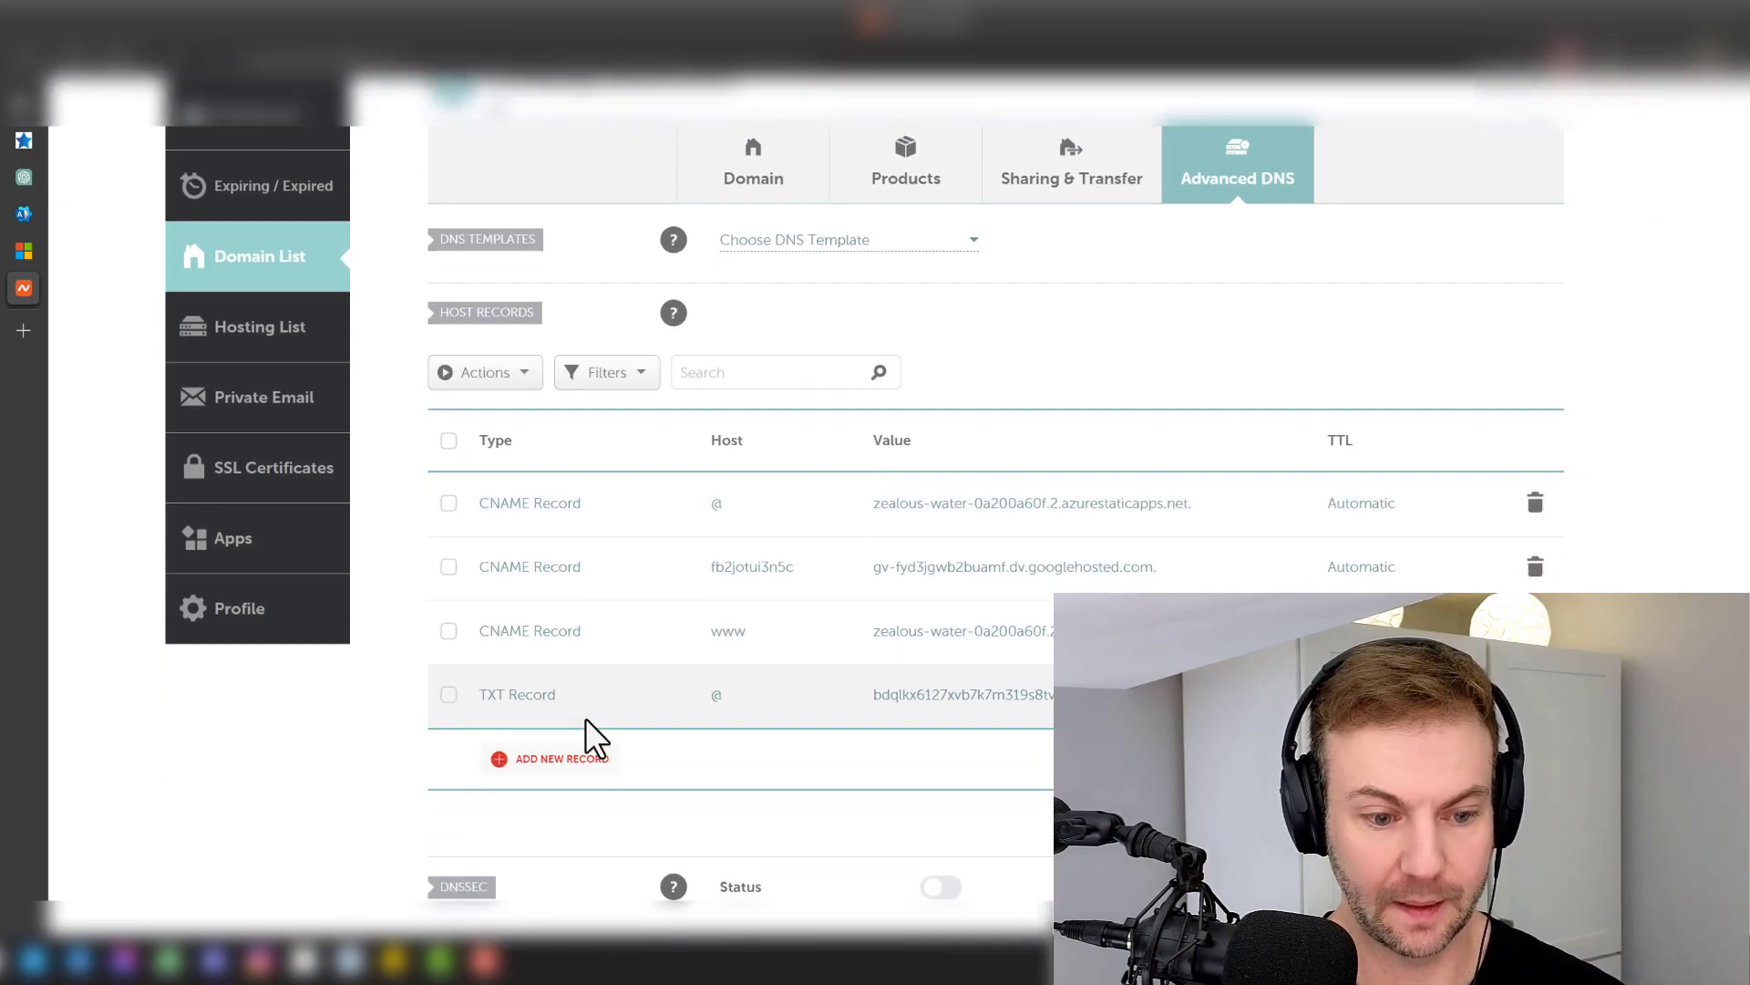
click(540, 760)
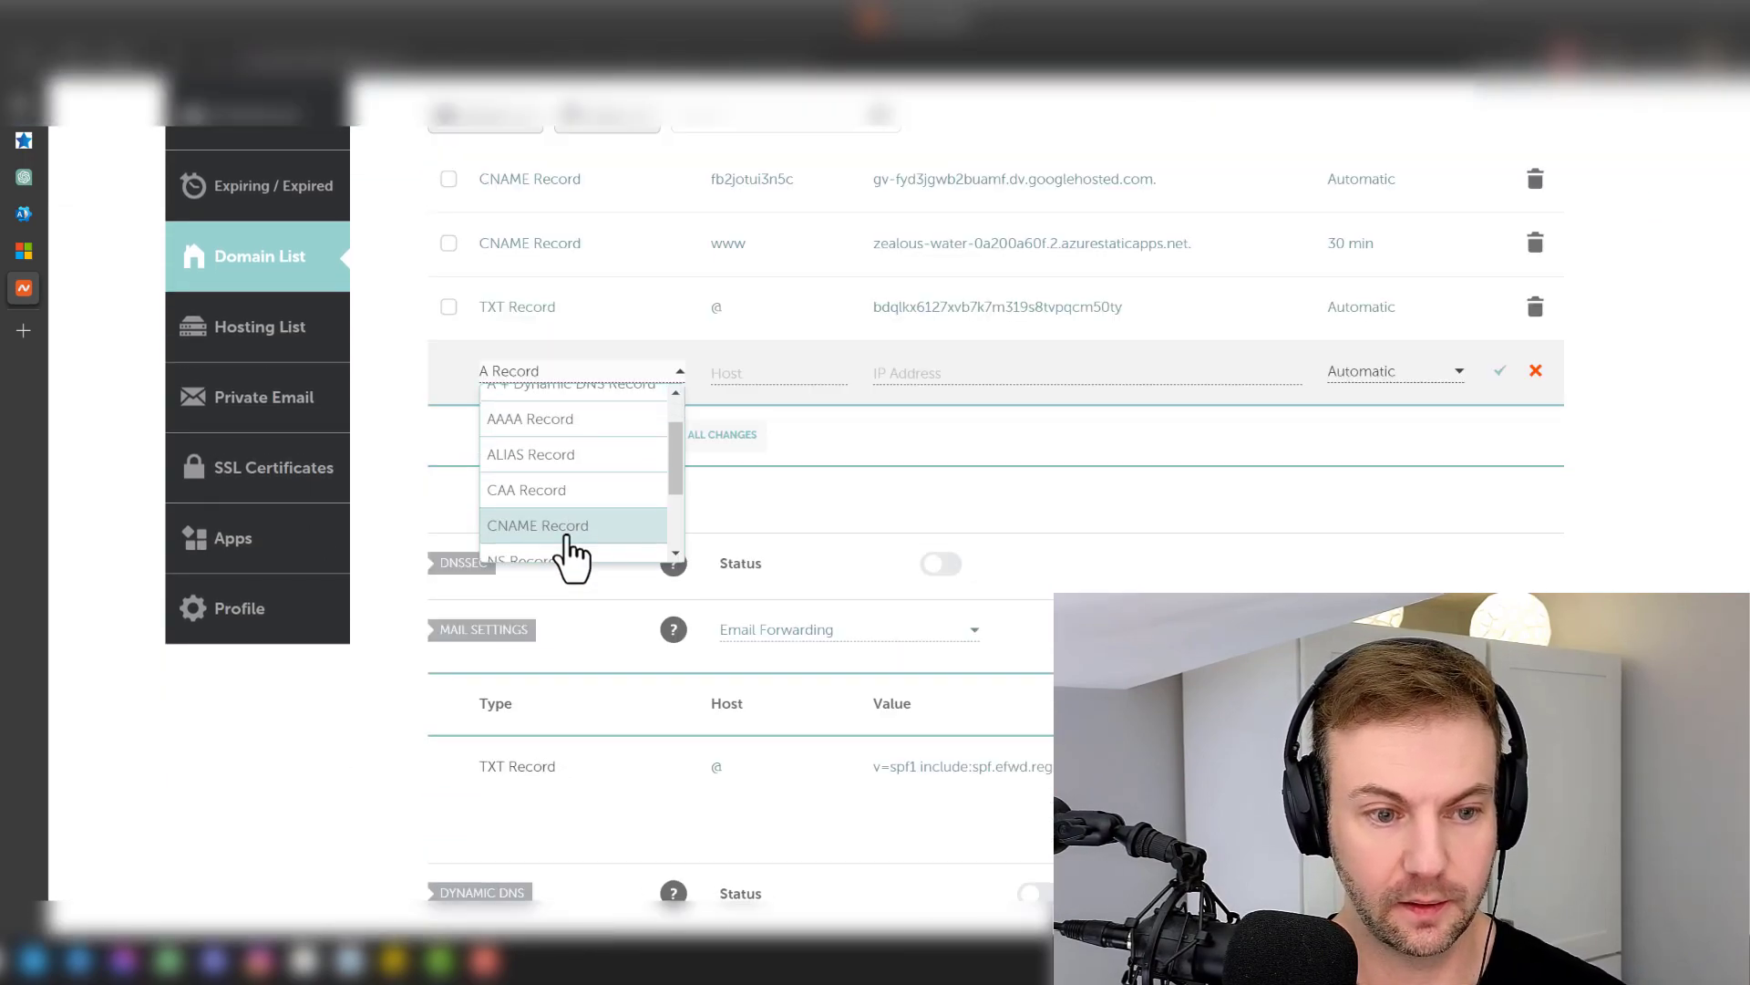
scroll(567, 537, down, 2)
click(560, 547)
- Set the new TXT record's host to @ and enter the Microsoft verification code as its value
click(756, 376)
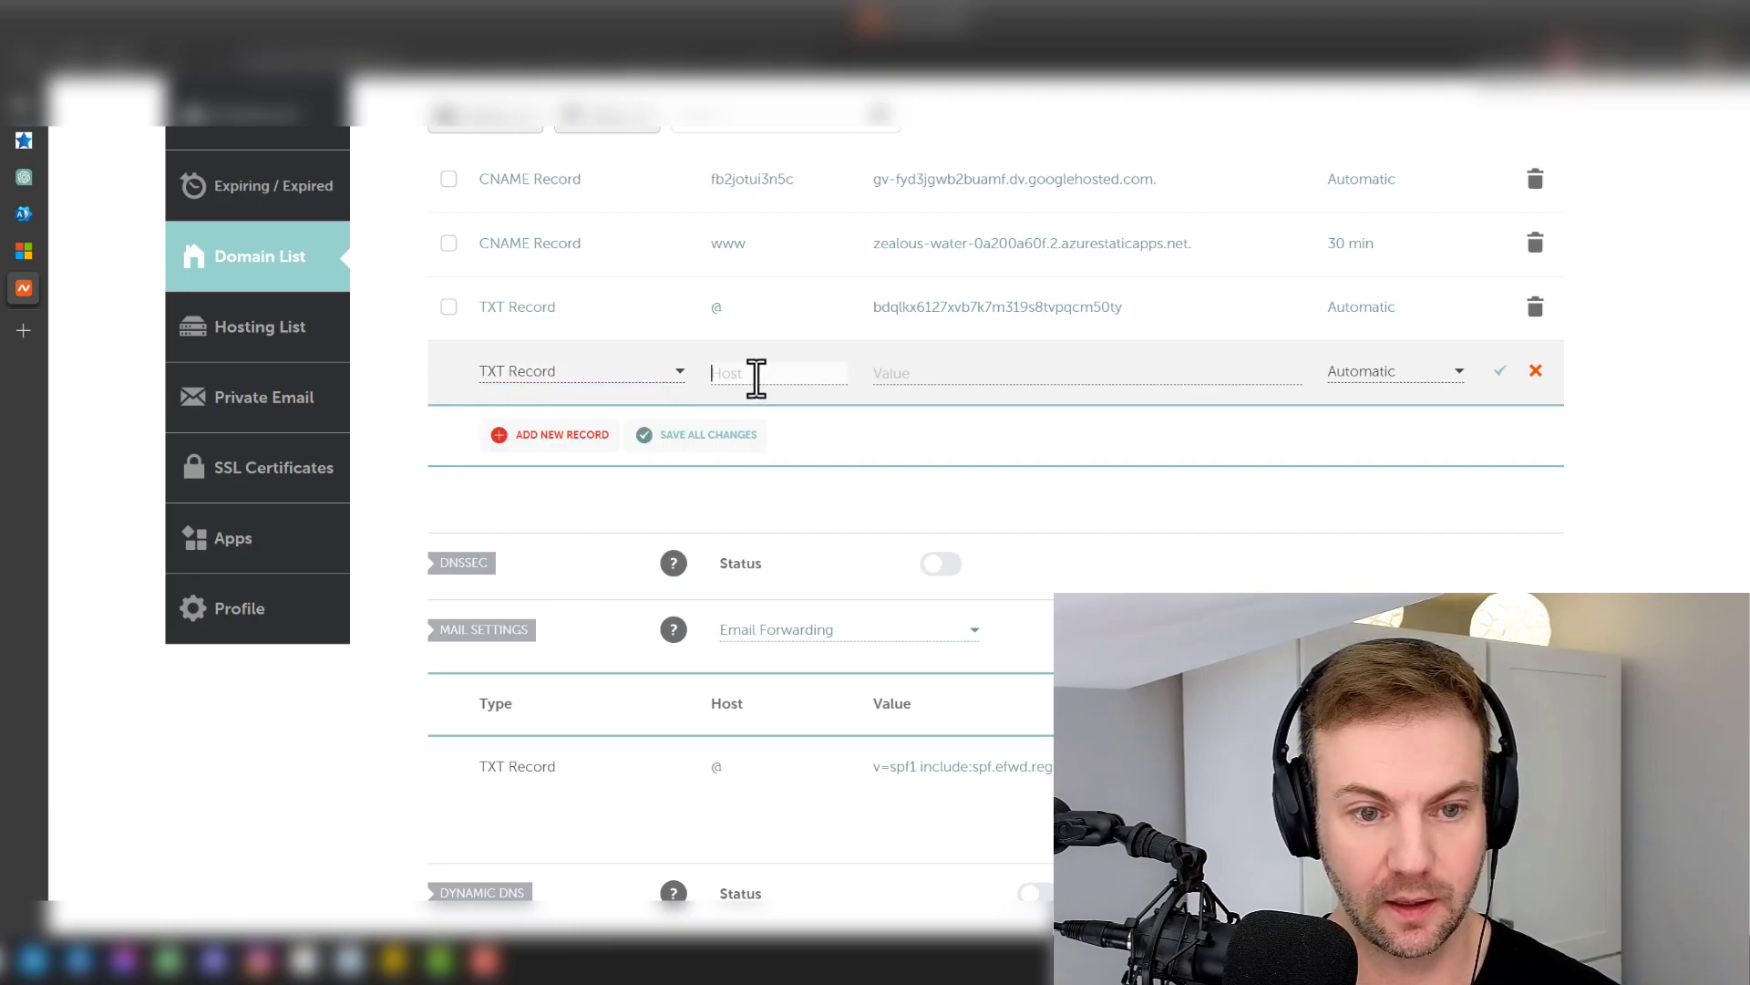
text(@)
click(934, 374)
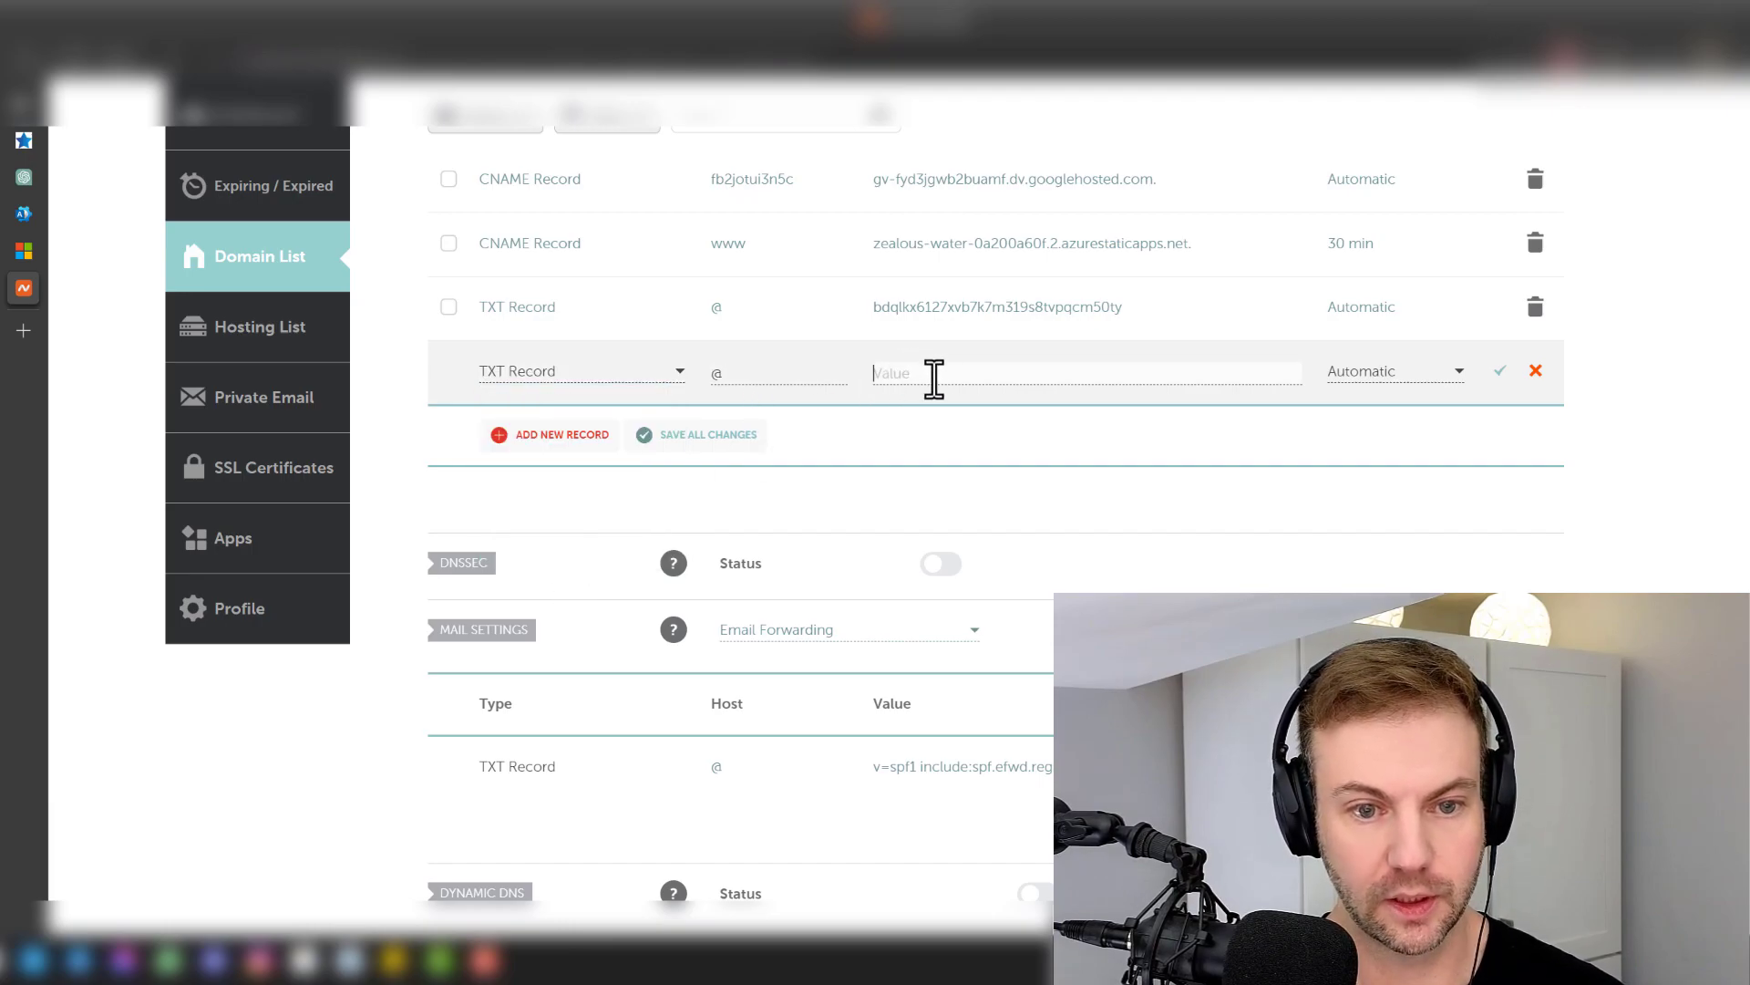
text(MS=ms20704004)
- Try a 60 min TTL for the new TXT record, check it against Microsoft's TTL, and return it to Automatic
click(1432, 368)
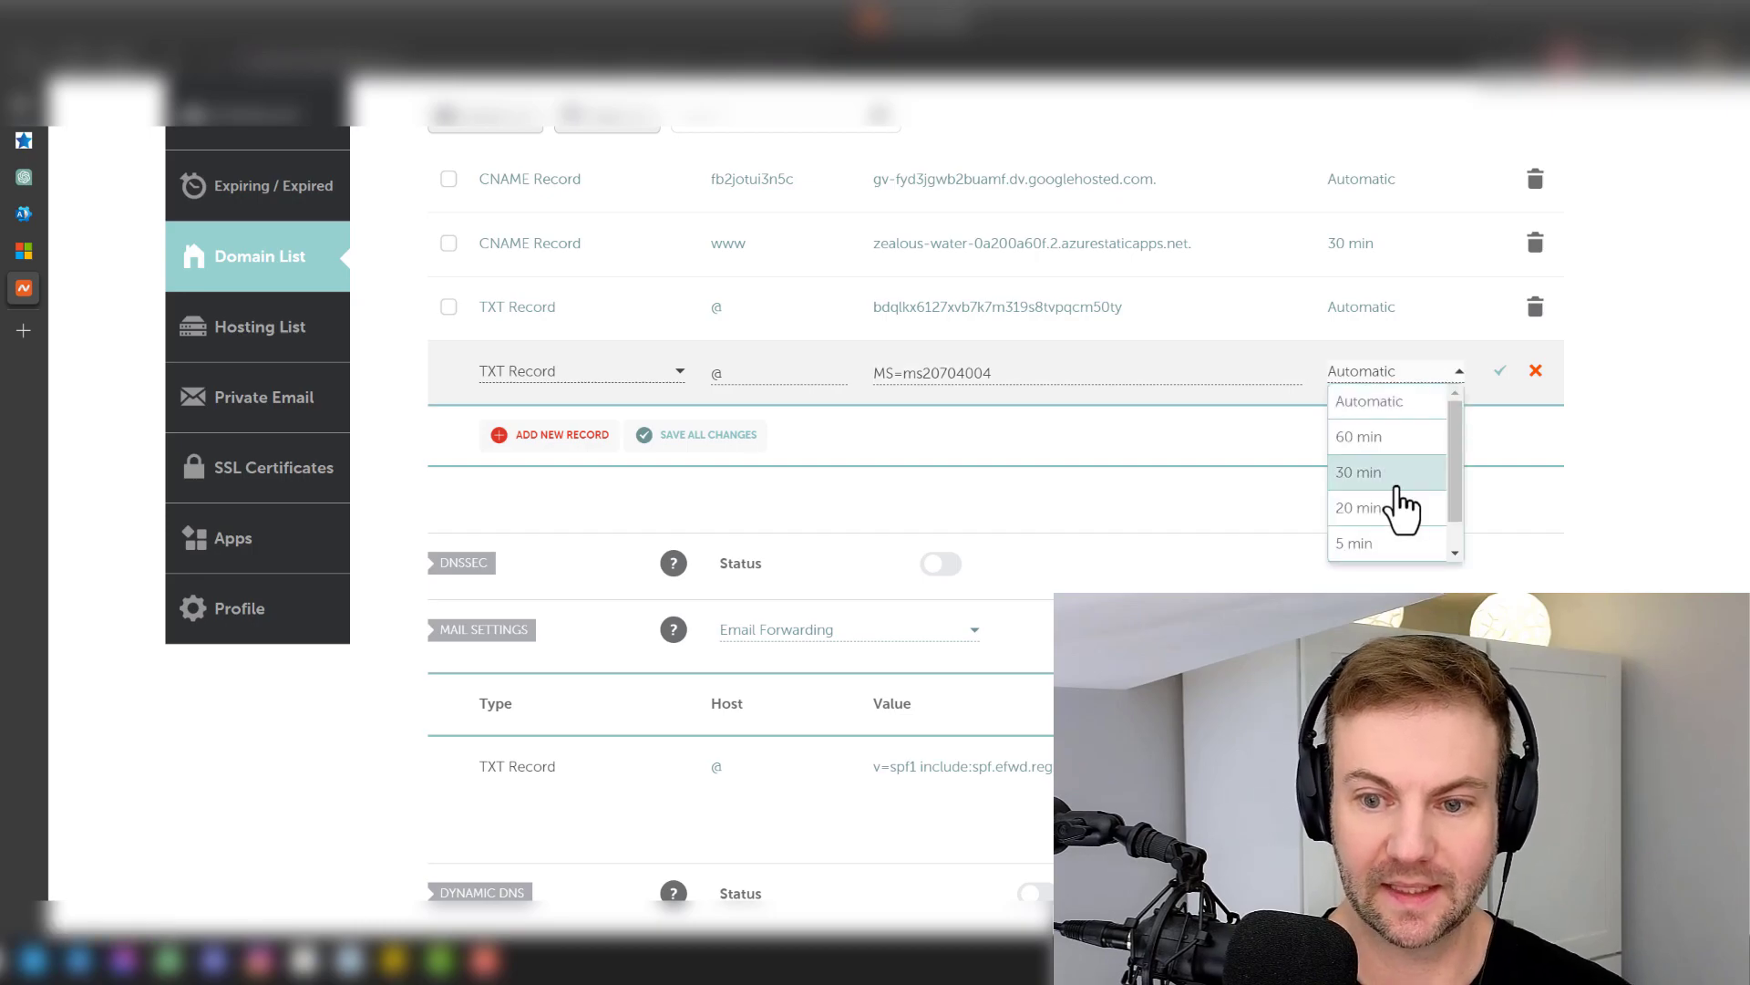
click(1358, 437)
click(24, 213)
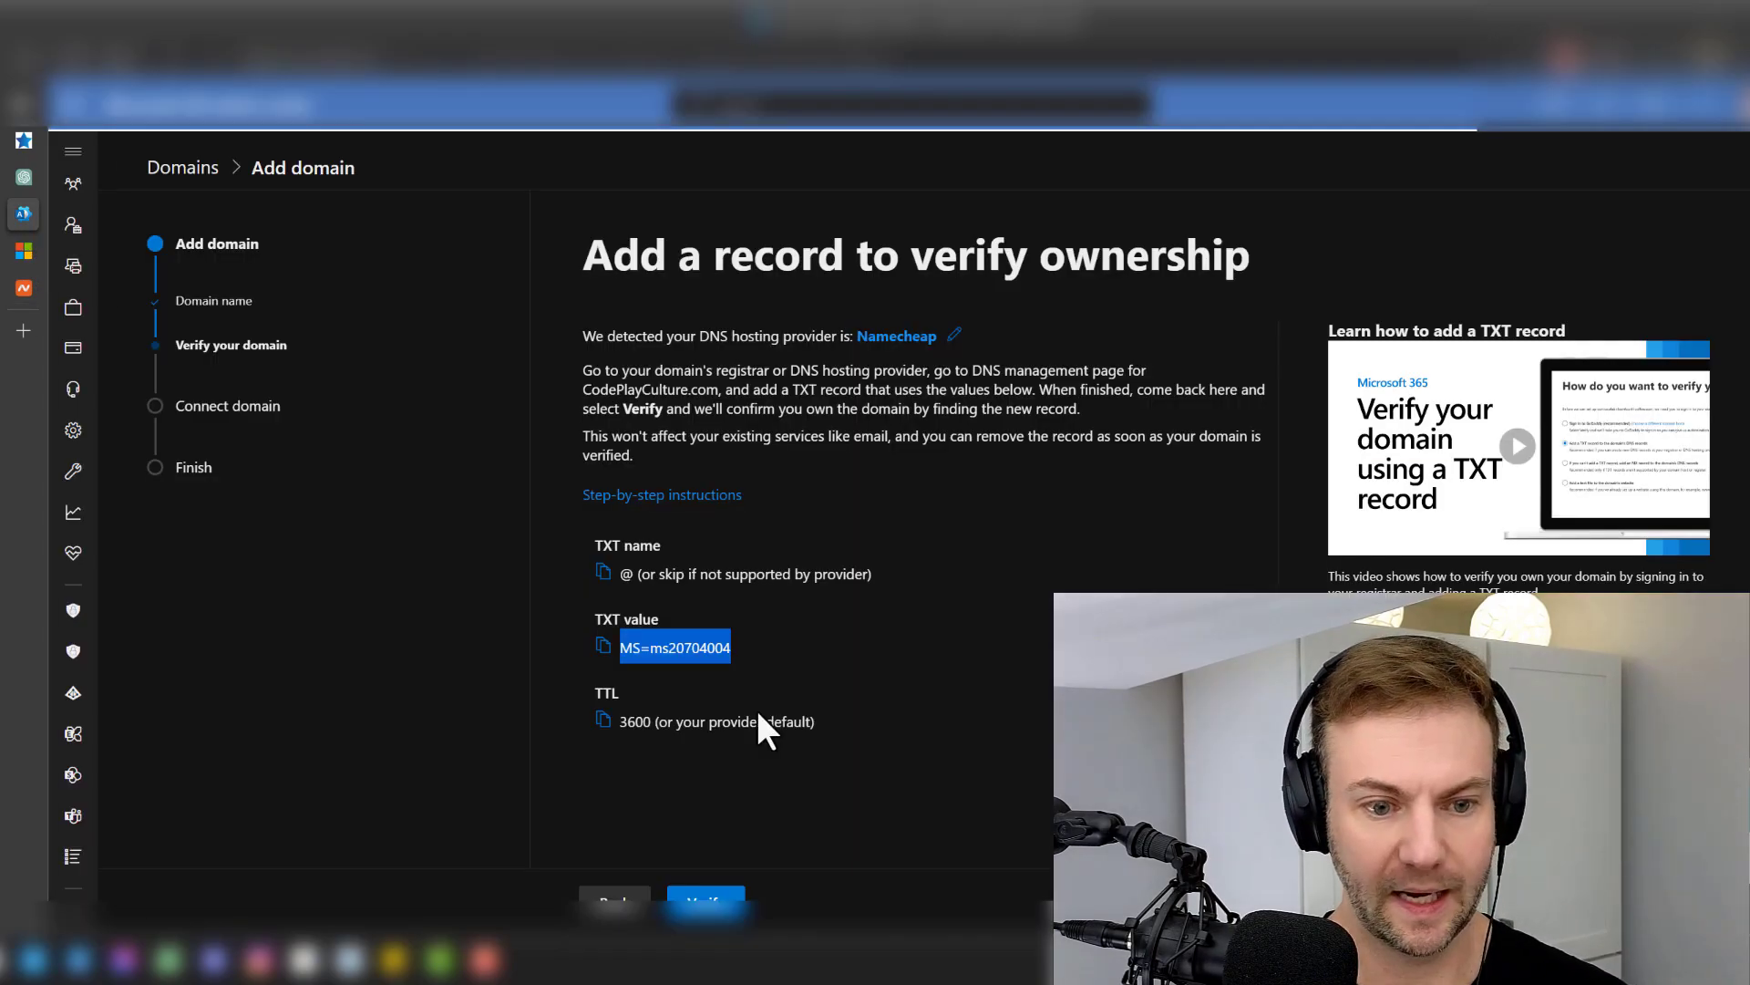
click(644, 721)
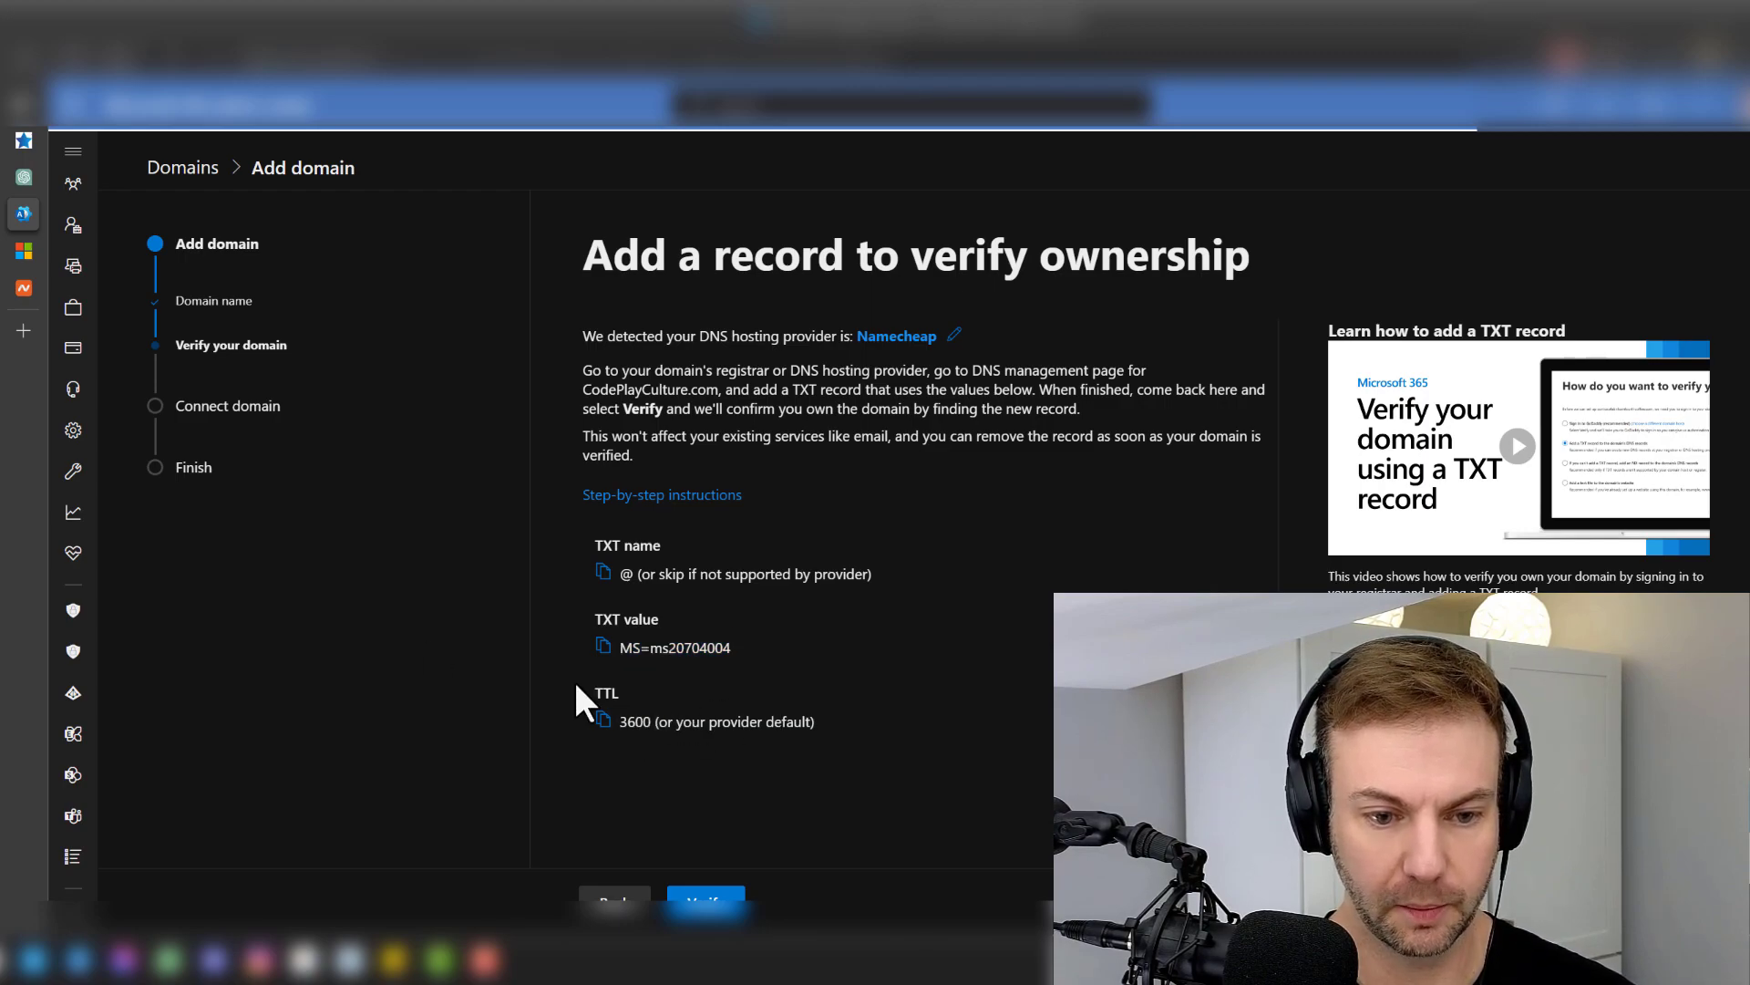
click(28, 286)
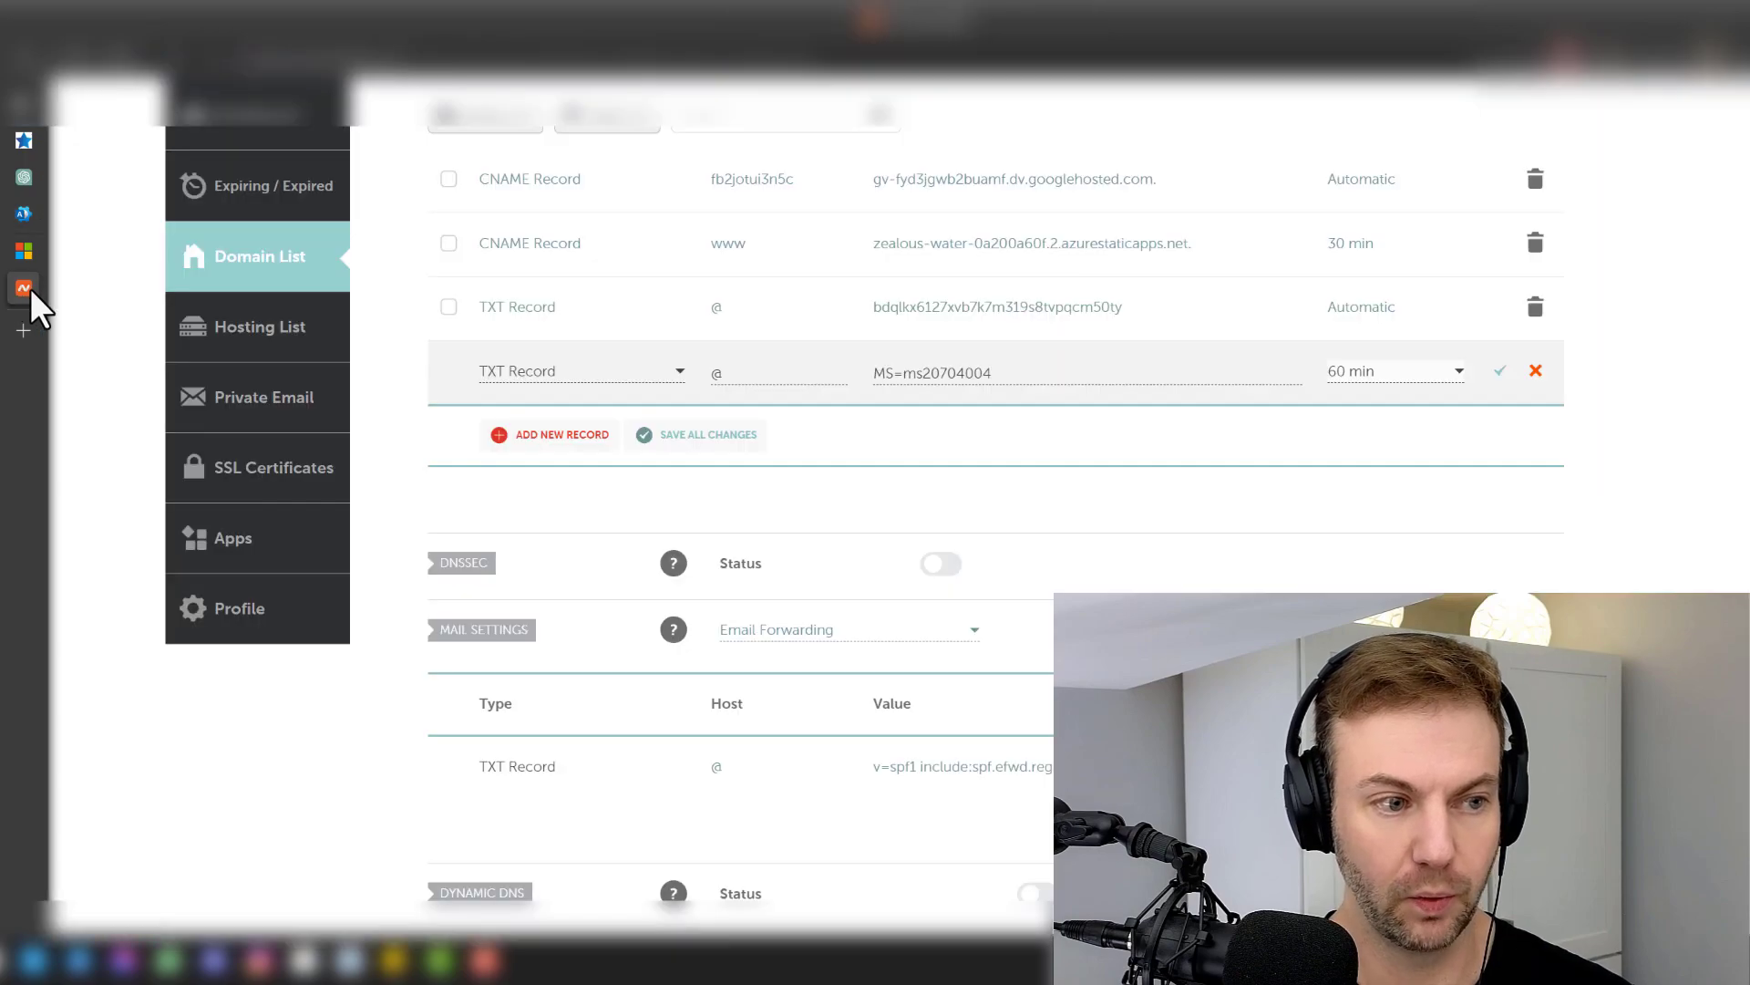
click(1470, 374)
click(1426, 398)
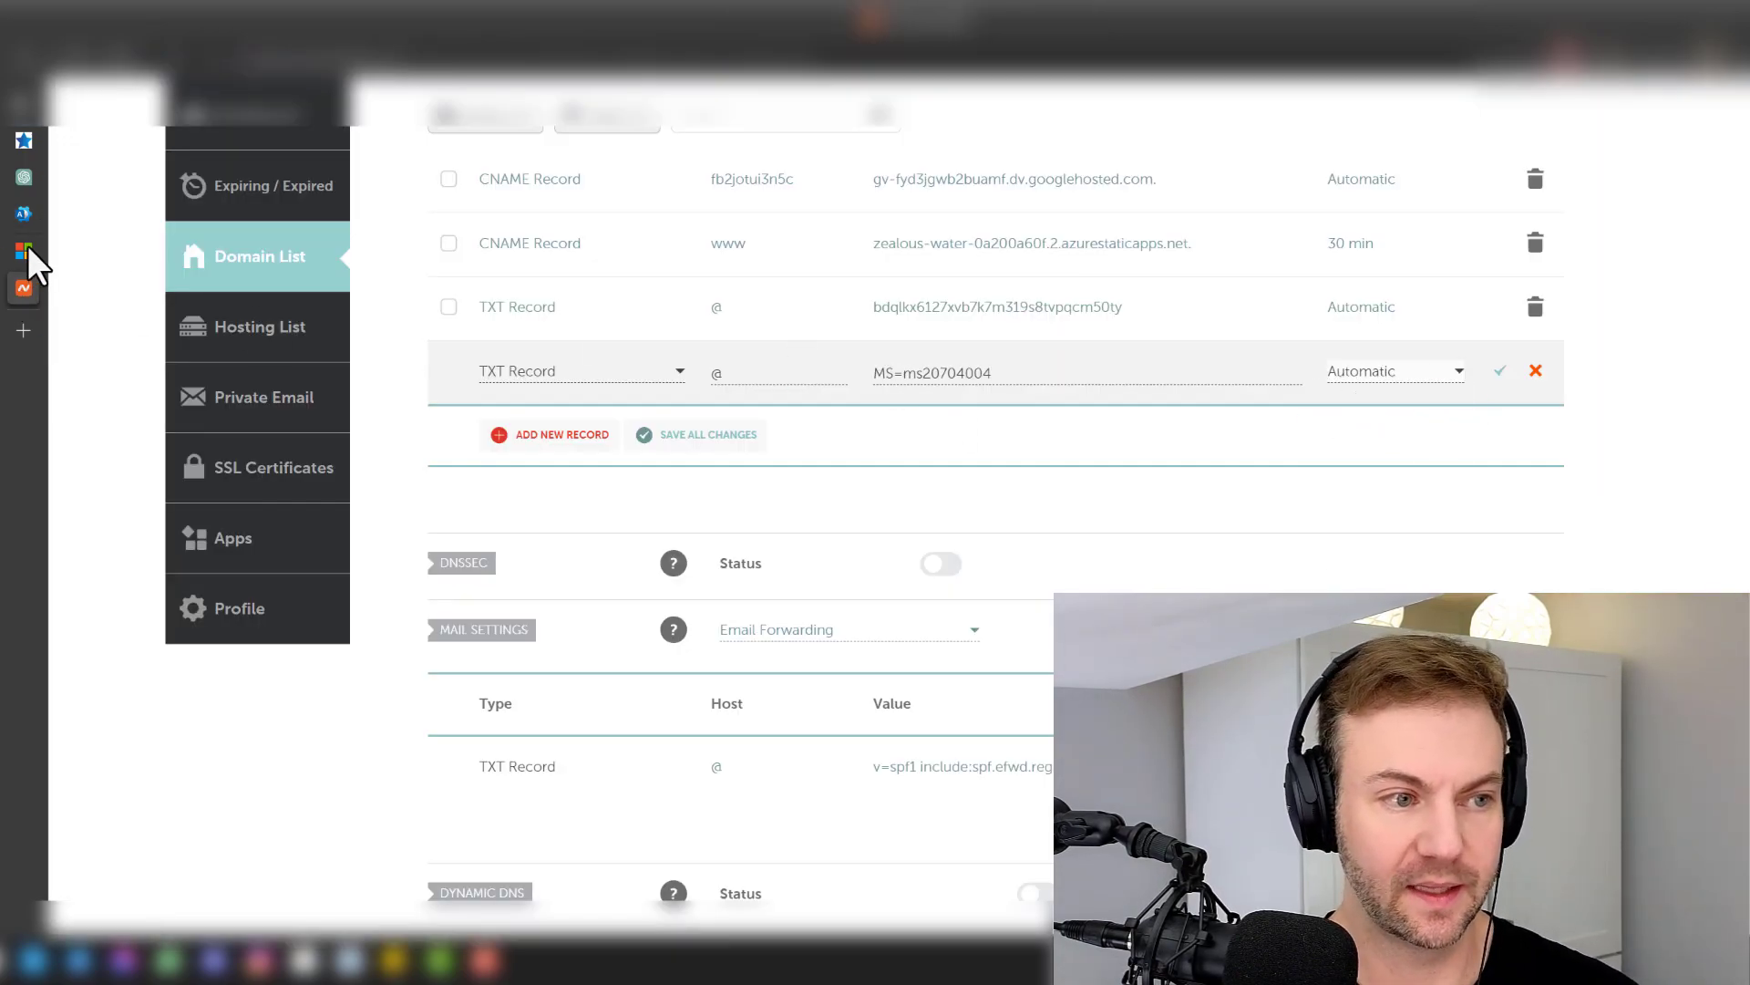
- Recheck Microsoft's TTL requirement and save the new TXT record in Namecheap with the Automatic TTL
click(37, 215)
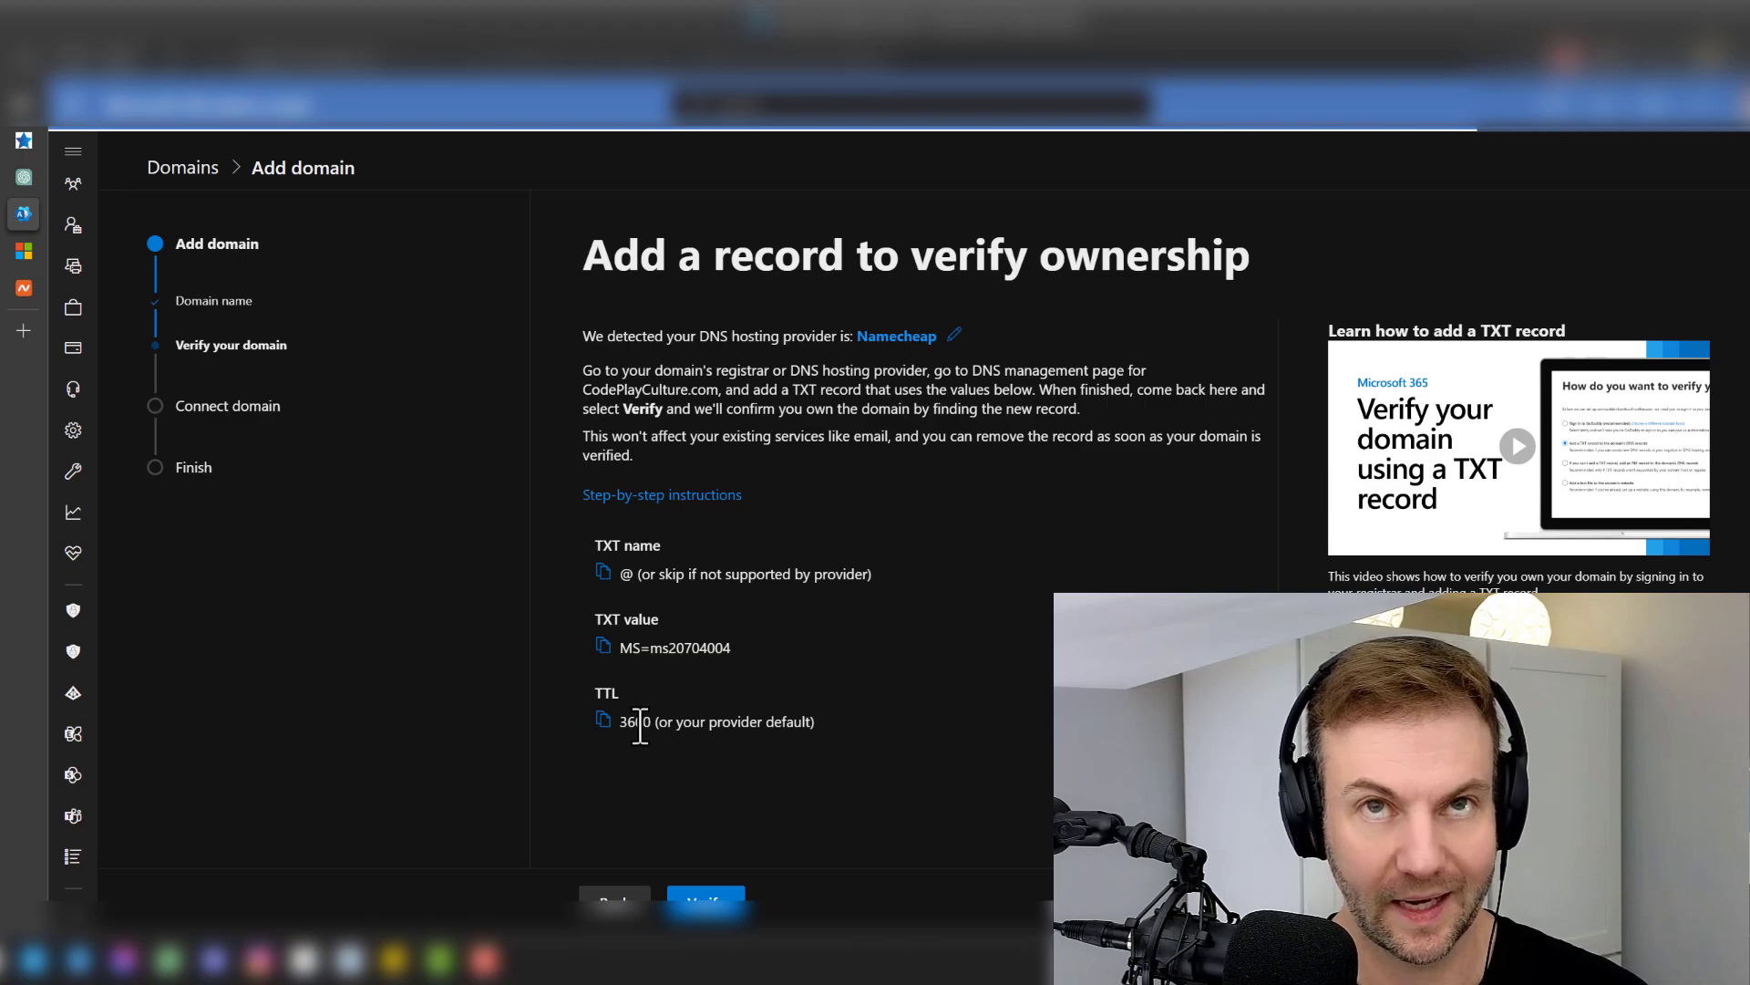
click(24, 287)
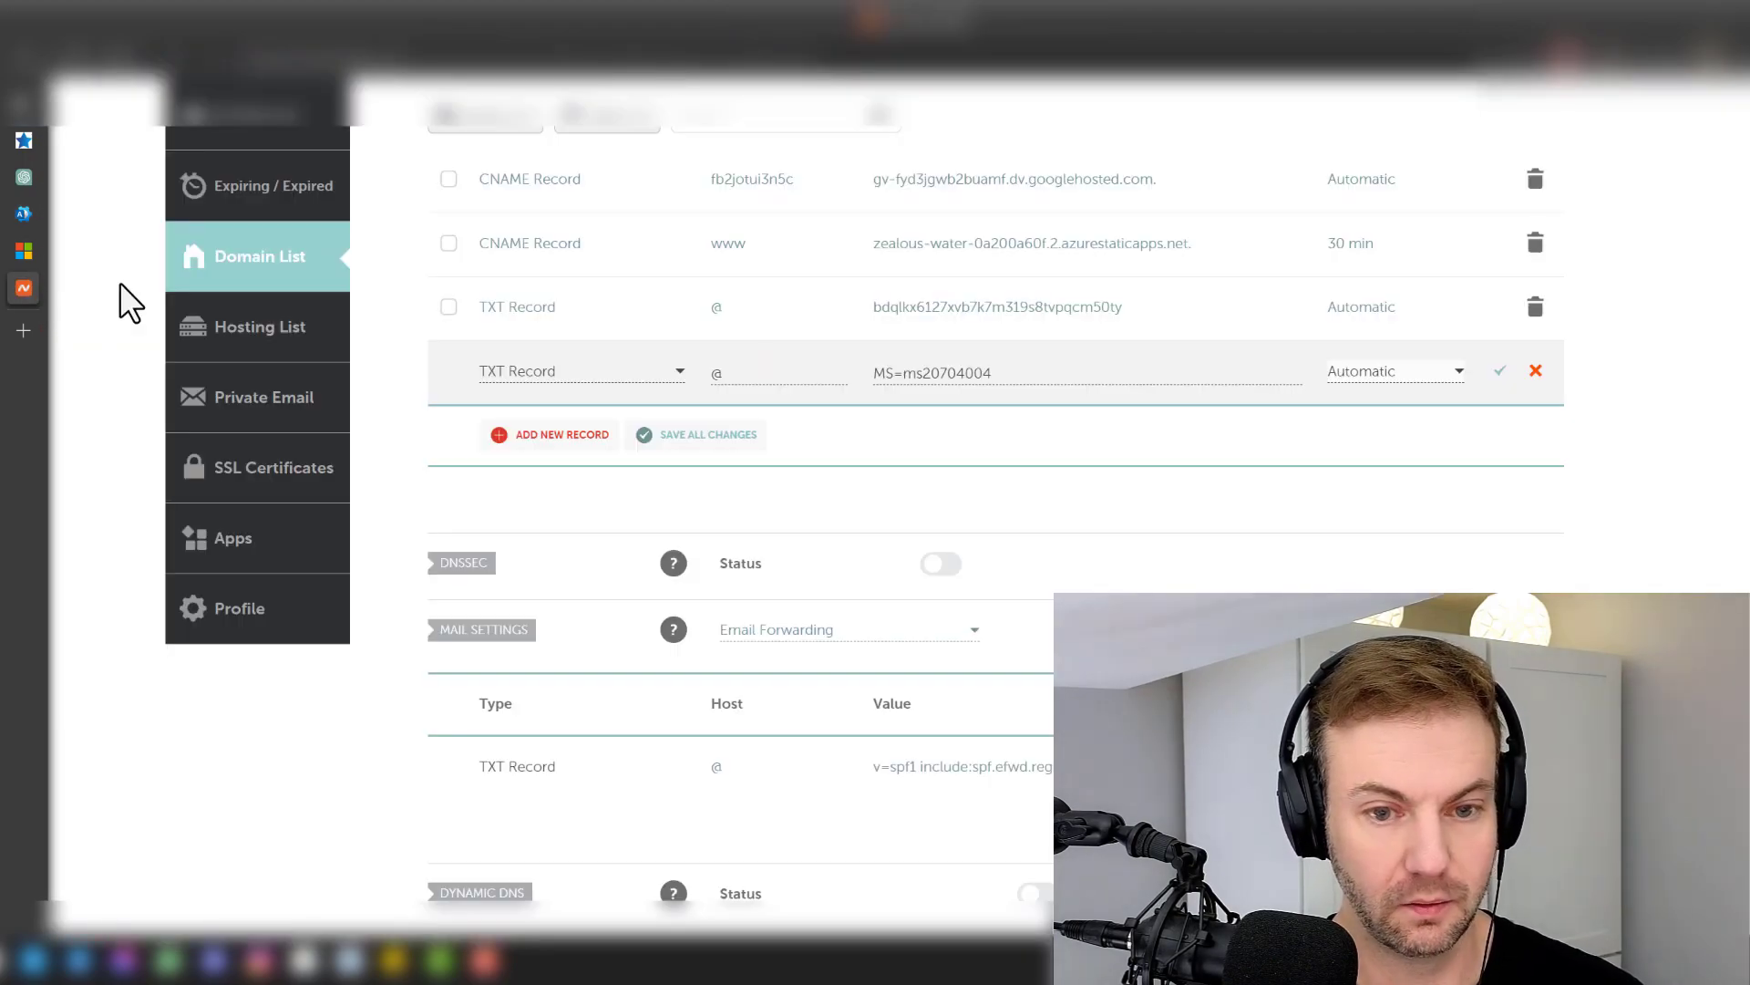
click(1459, 371)
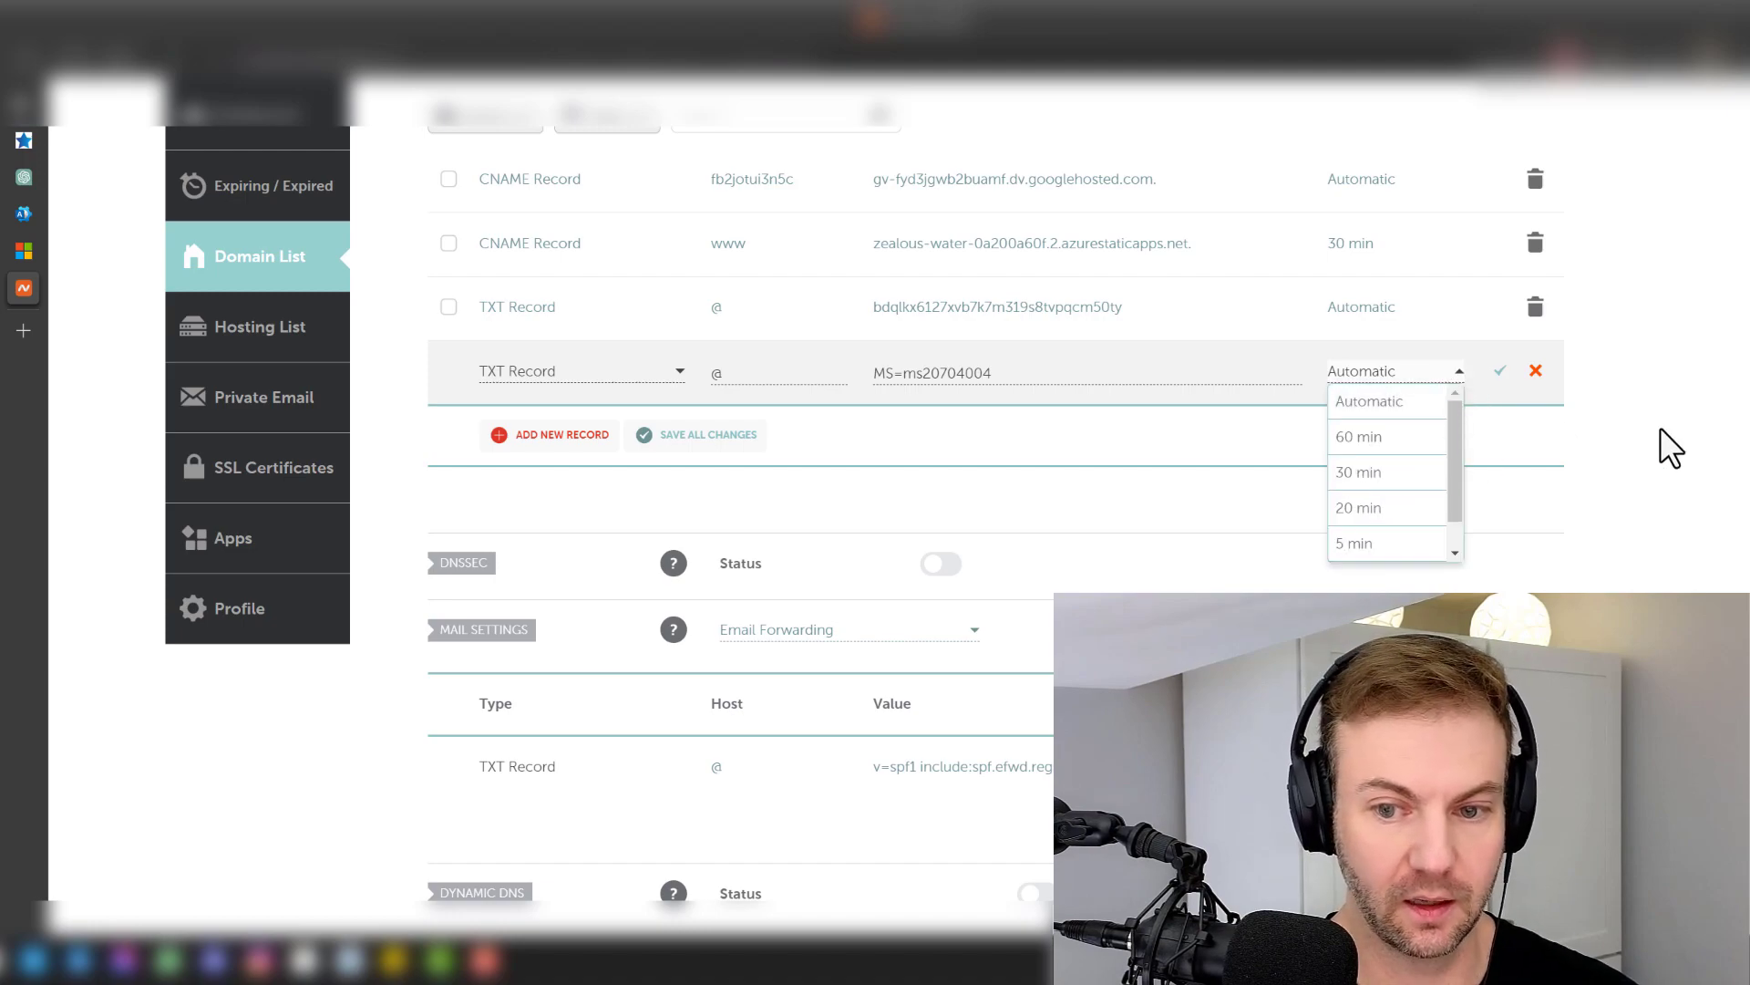
click(1652, 456)
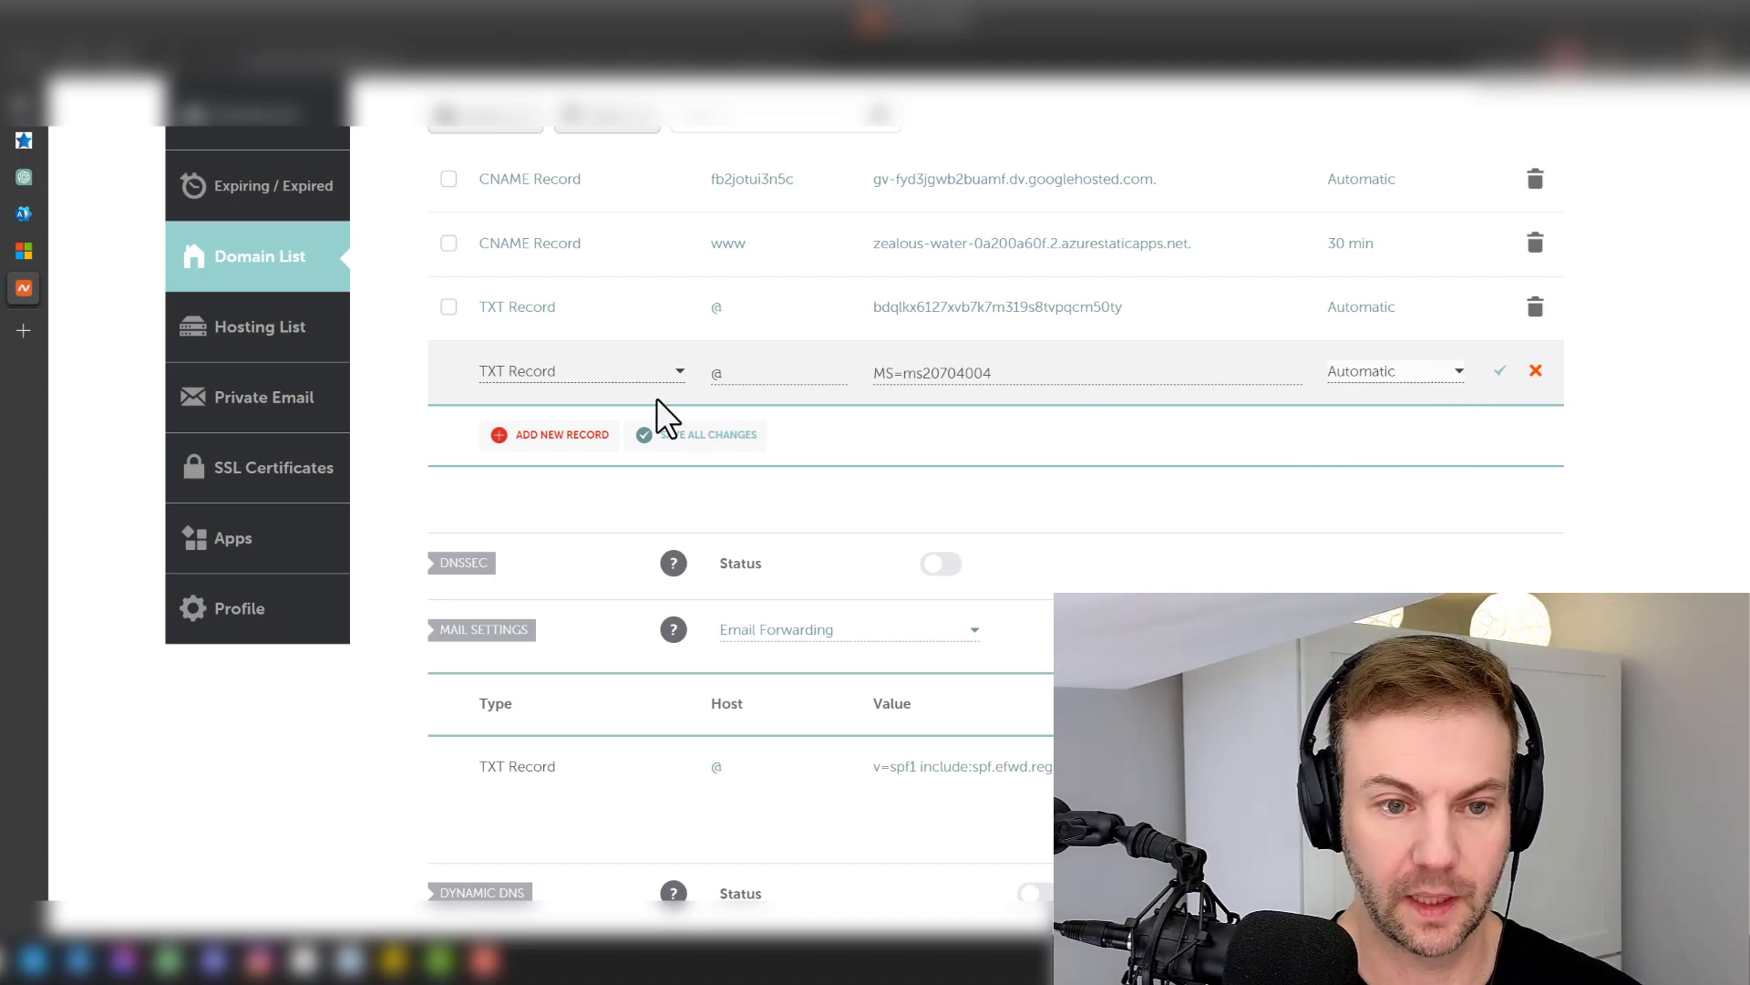
click(1502, 371)
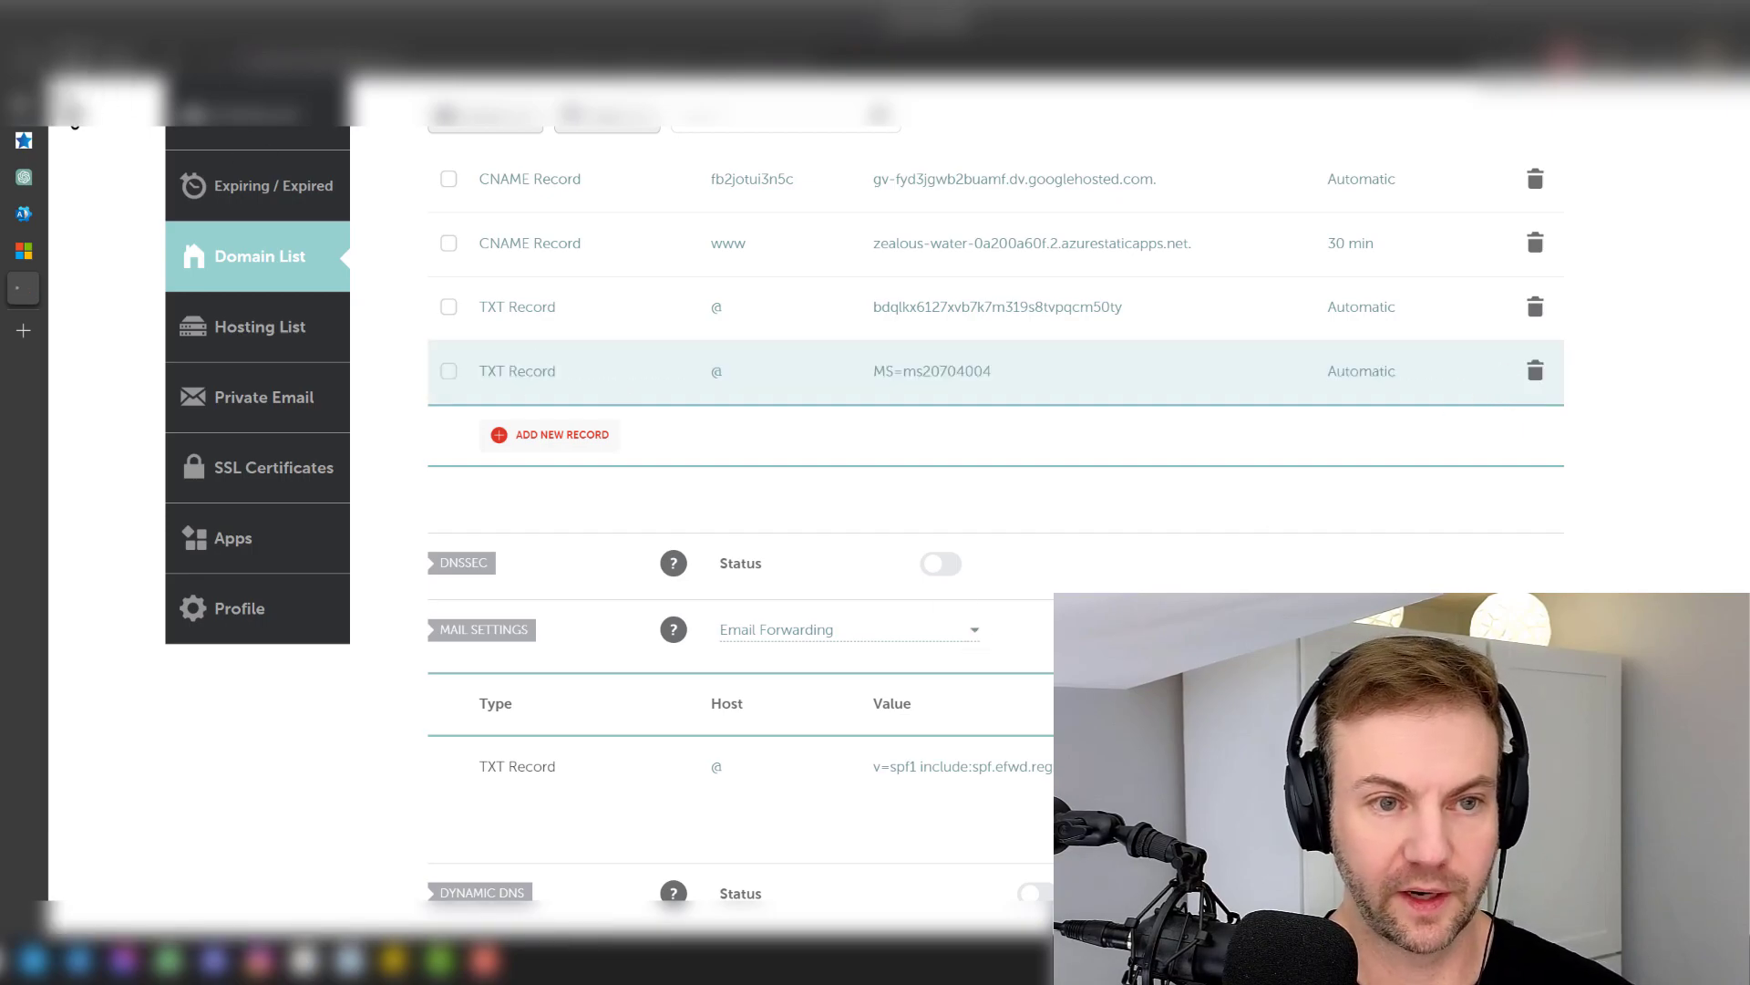
scroll(612, 171, down, 5)
scroll(556, 200, up, 5)
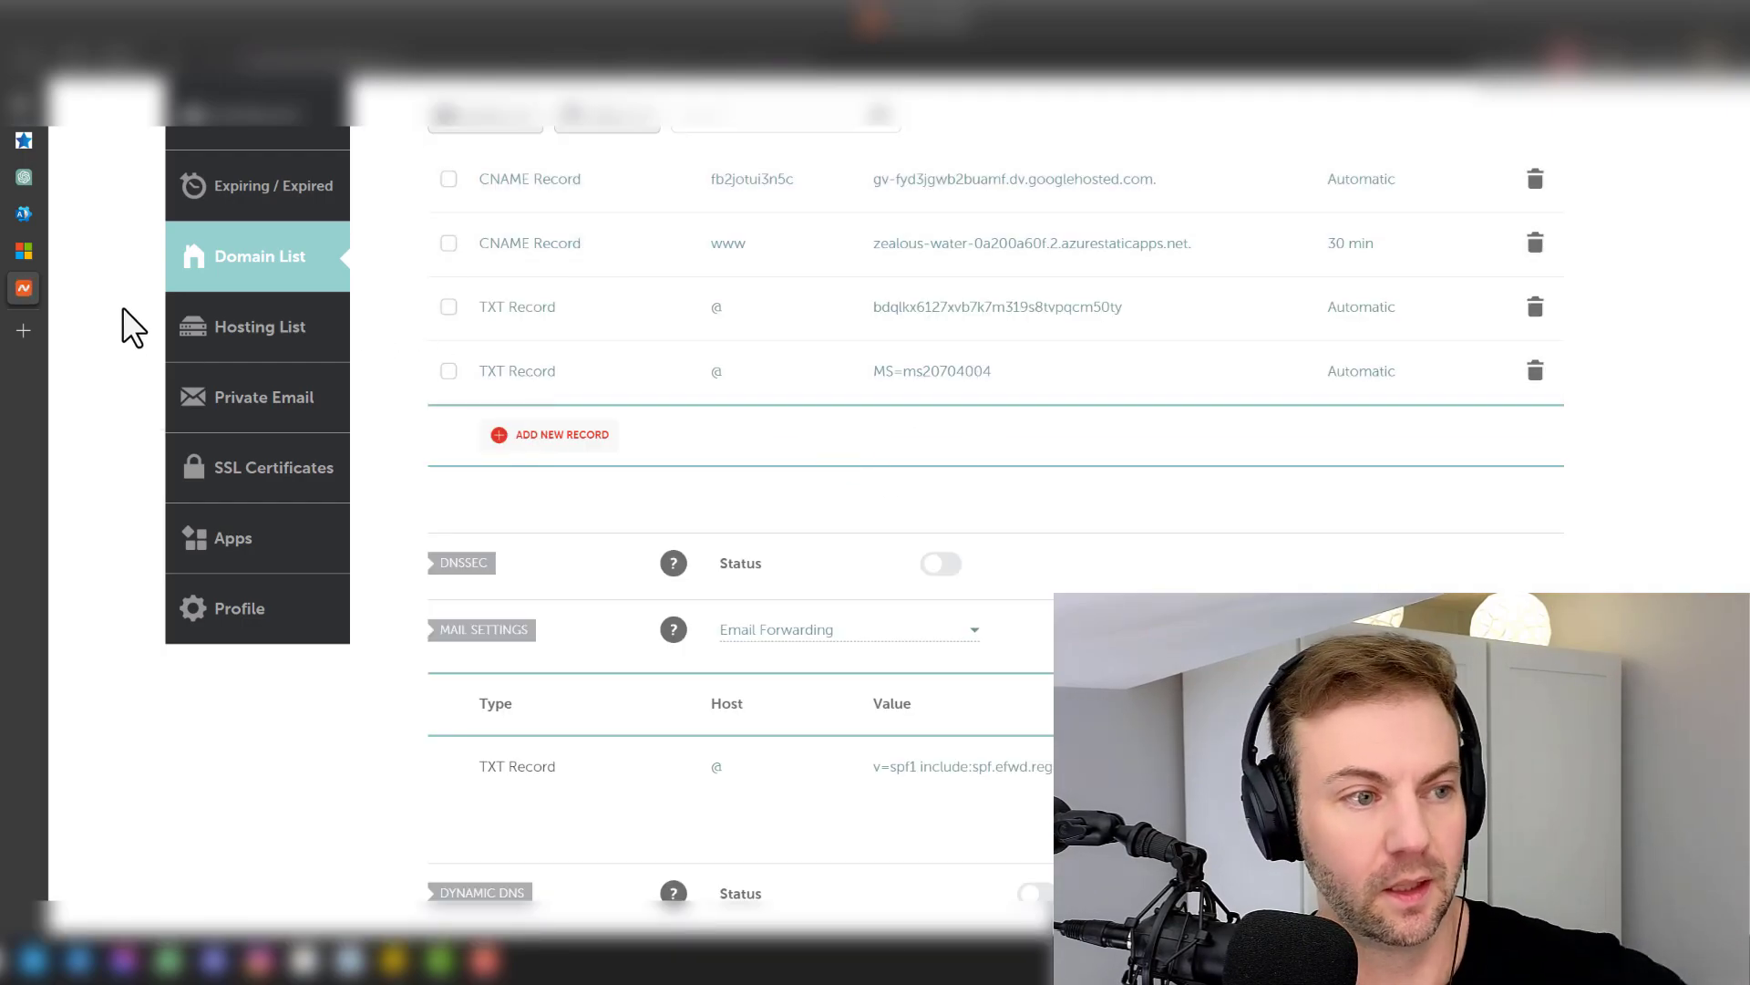
- Close the Namecheap DNS instructions page and return to the domain ownership verification page in the Microsoft 365 admin center
click(24, 251)
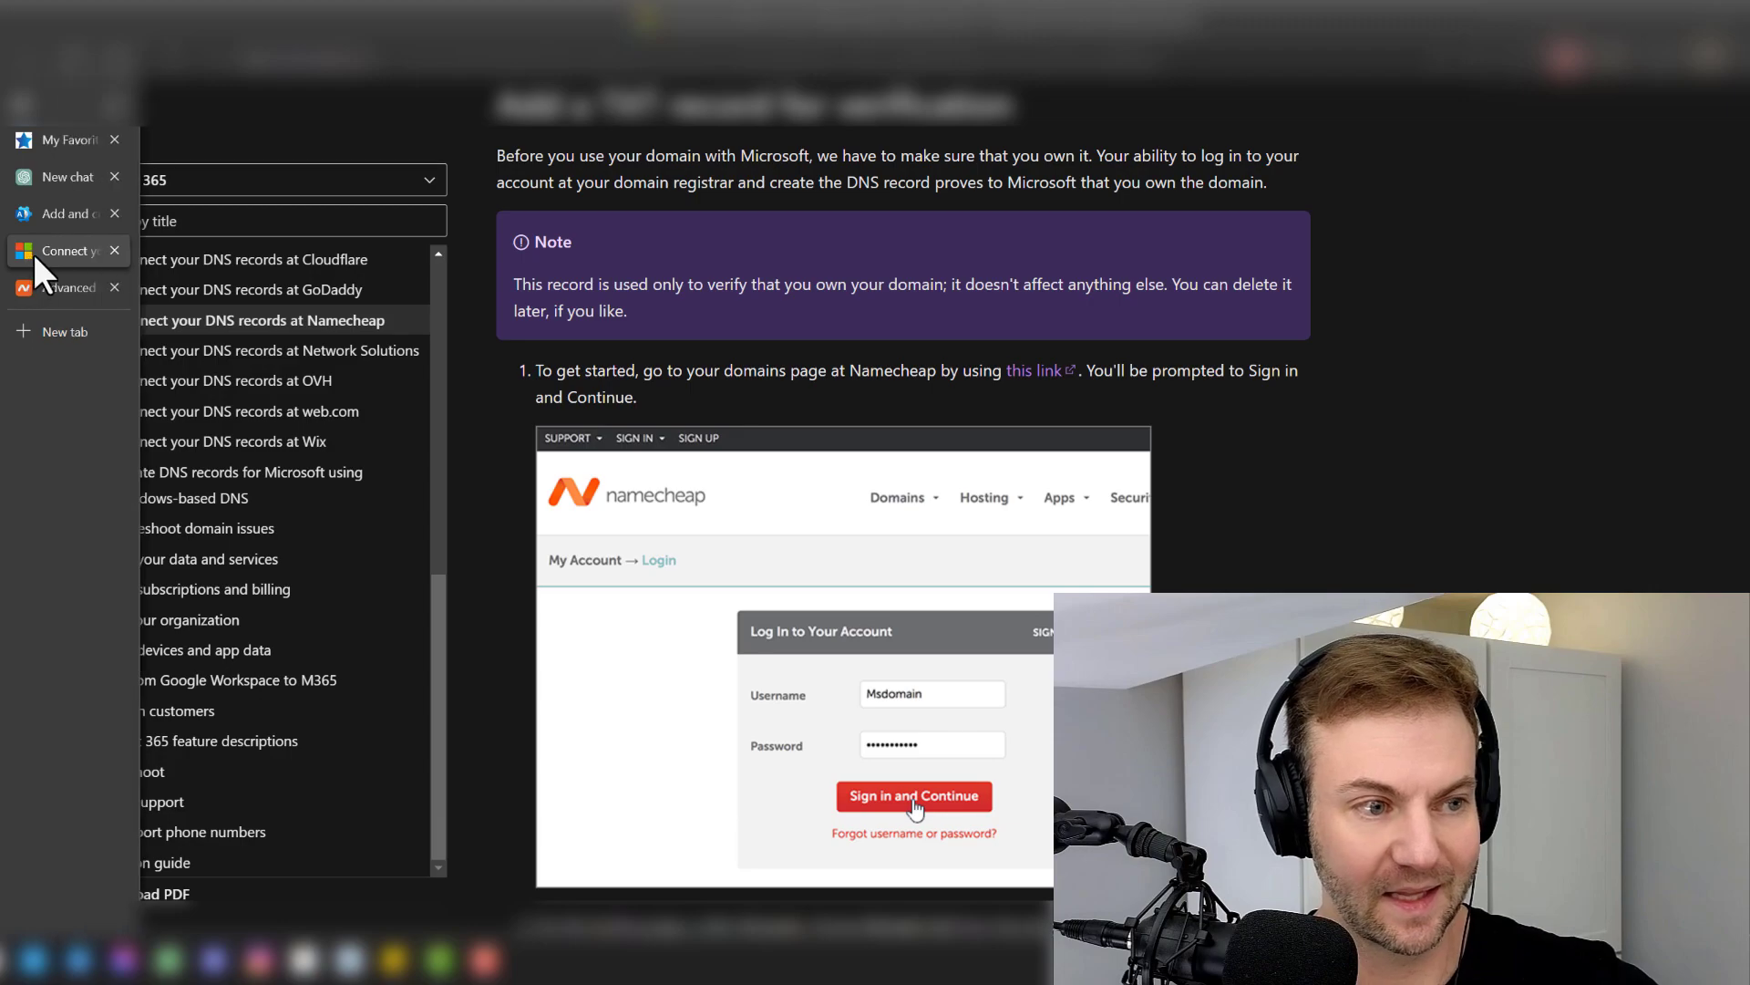
click(114, 252)
click(55, 213)
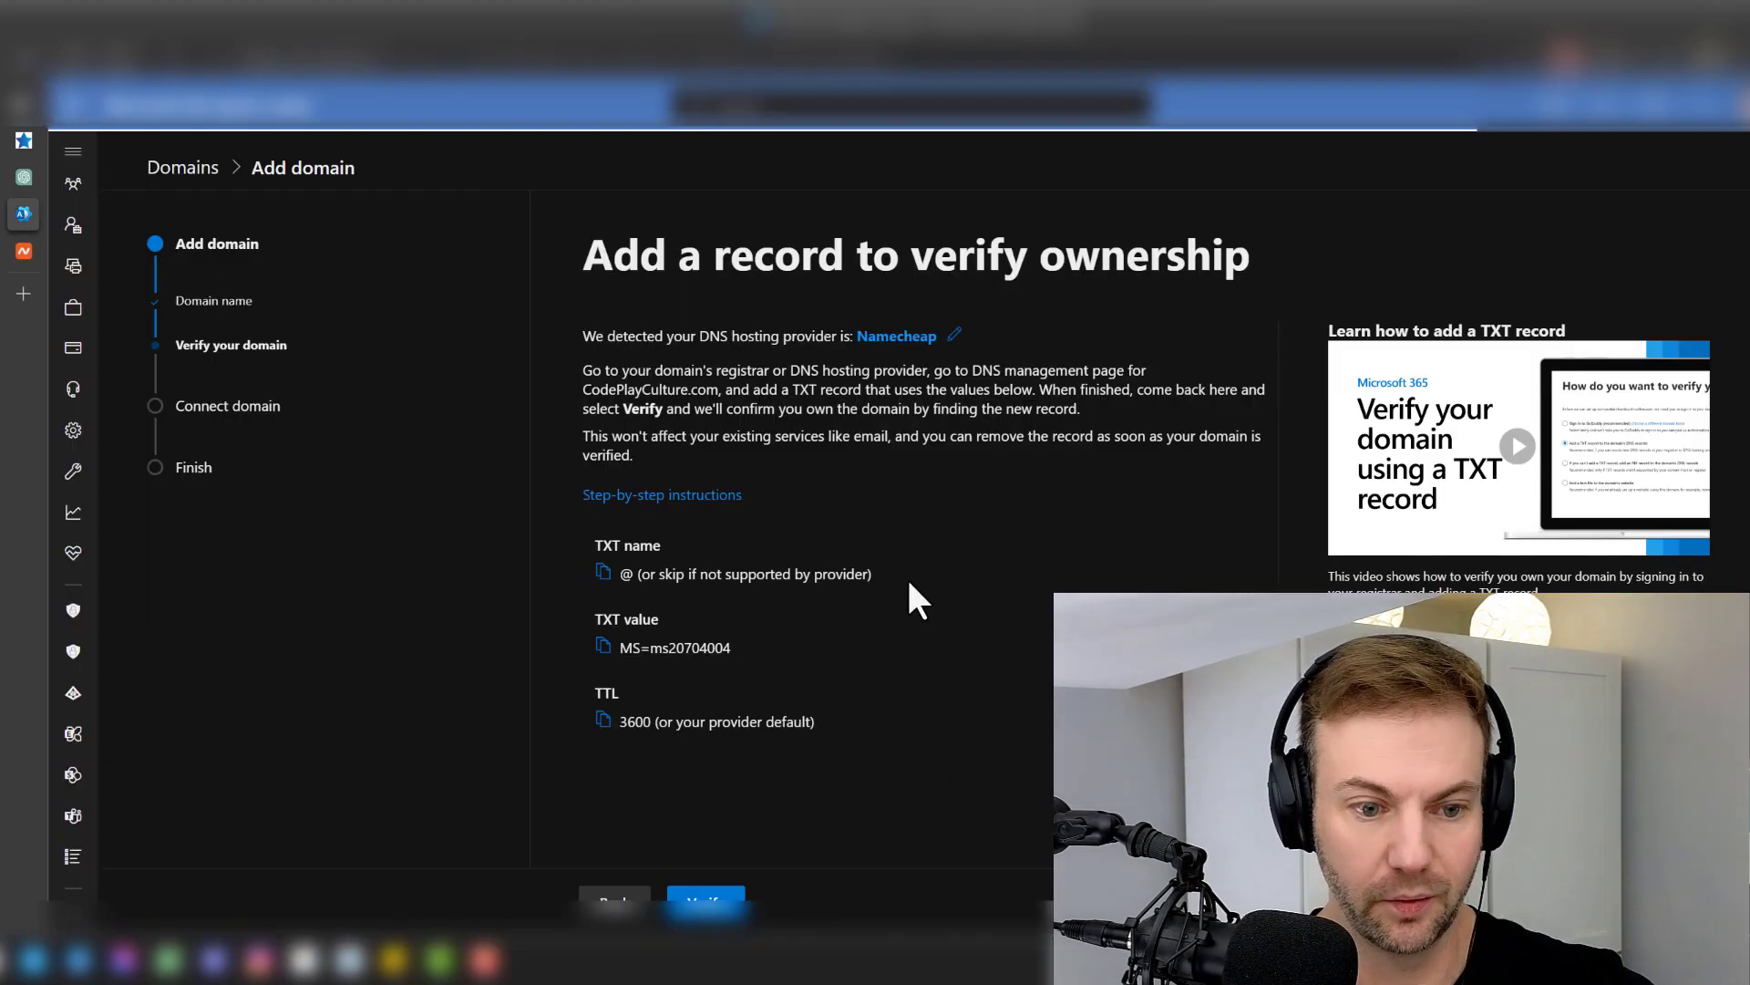
- Try to verify ownership of CodePlayCulture.com with the TXT record, compare the expected and actual records, and retry the check
click(707, 901)
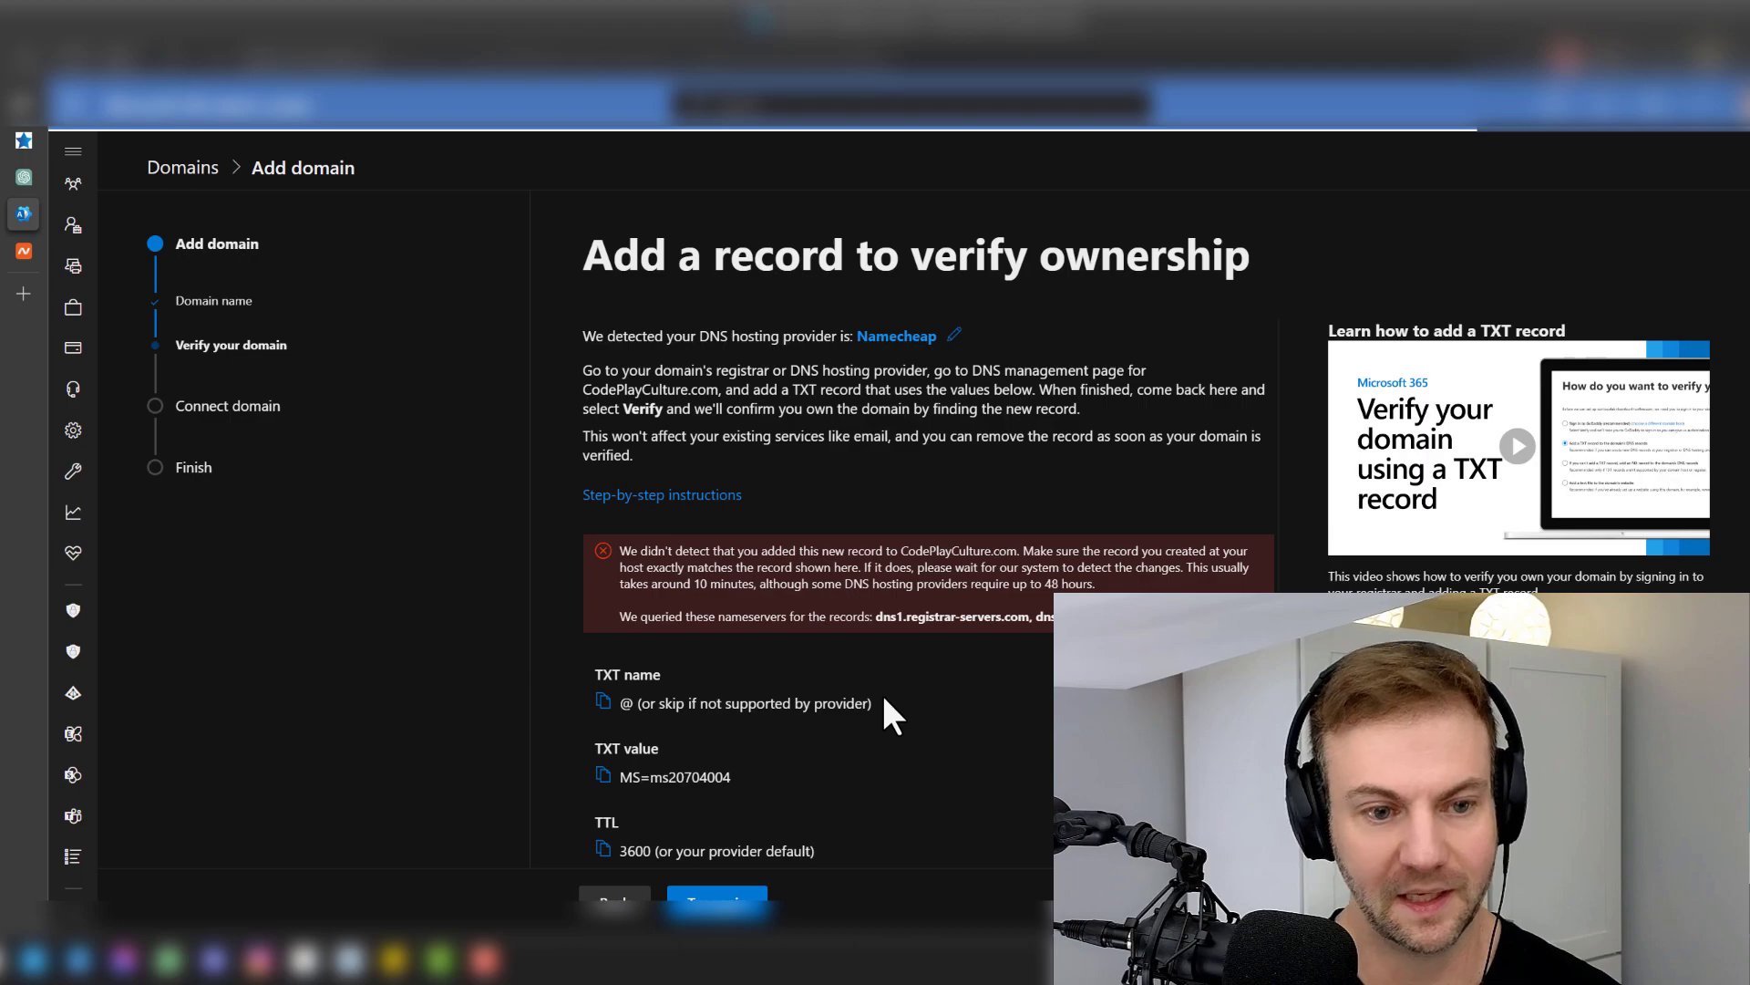
scroll(883, 692, down, 1)
scroll(879, 674, down, 2)
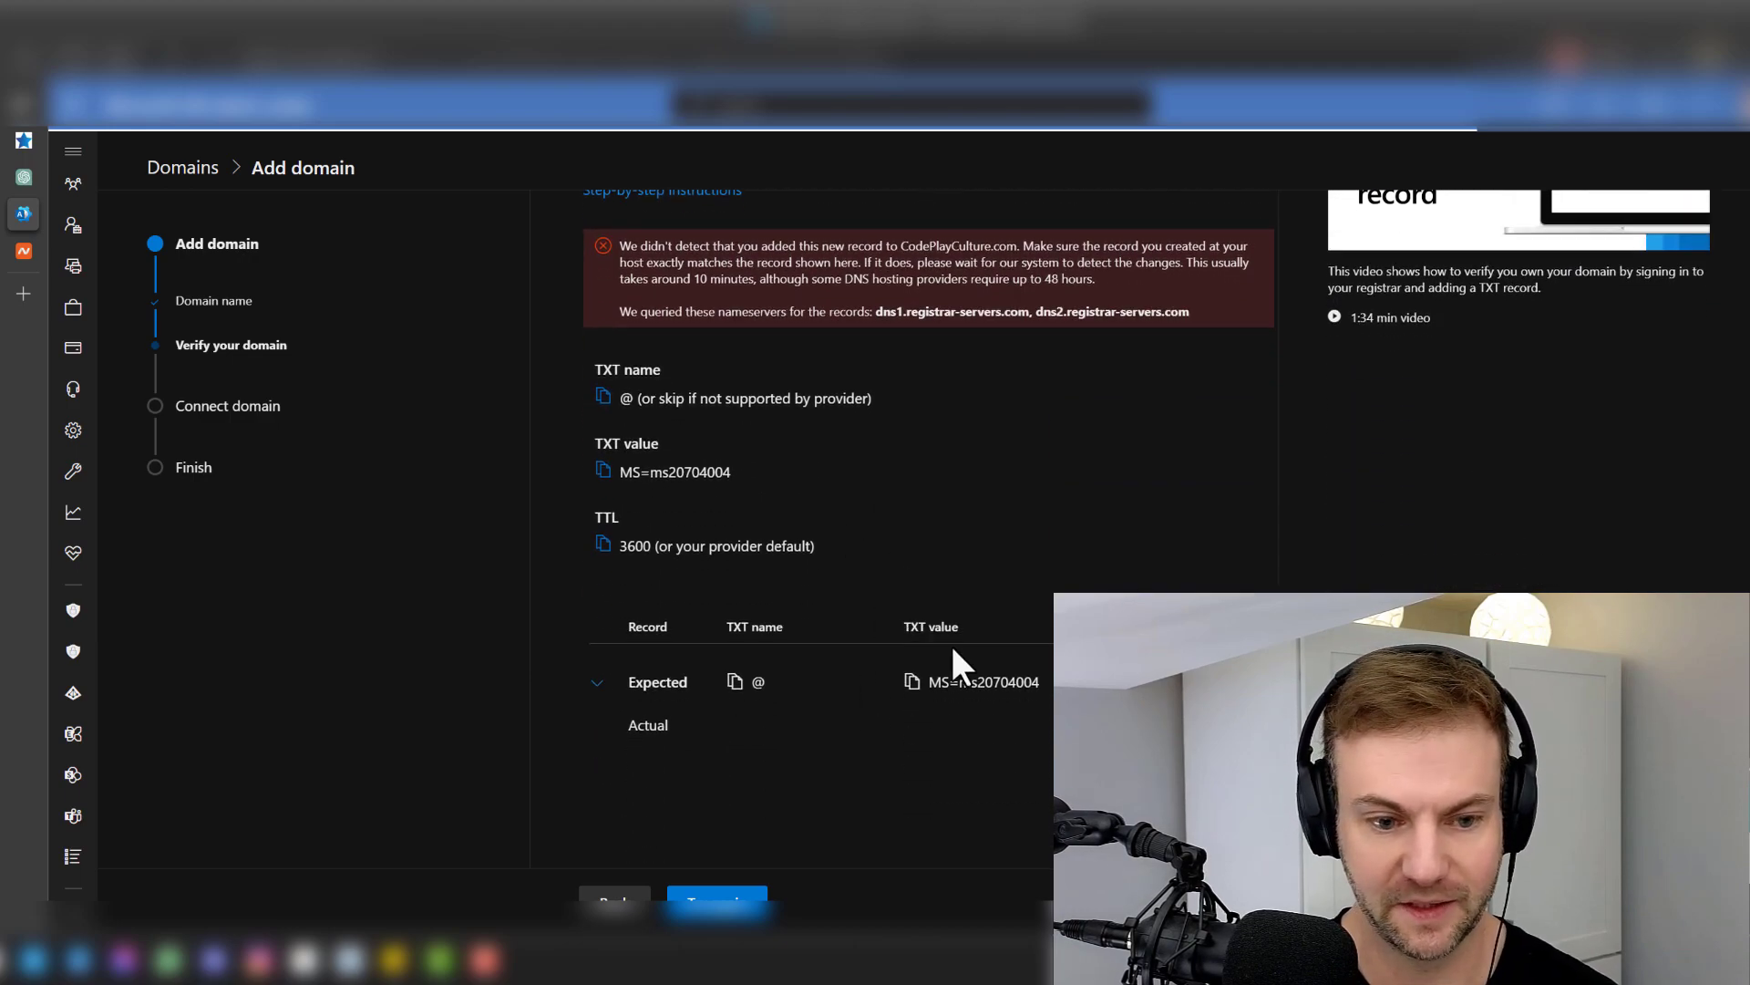
click(717, 900)
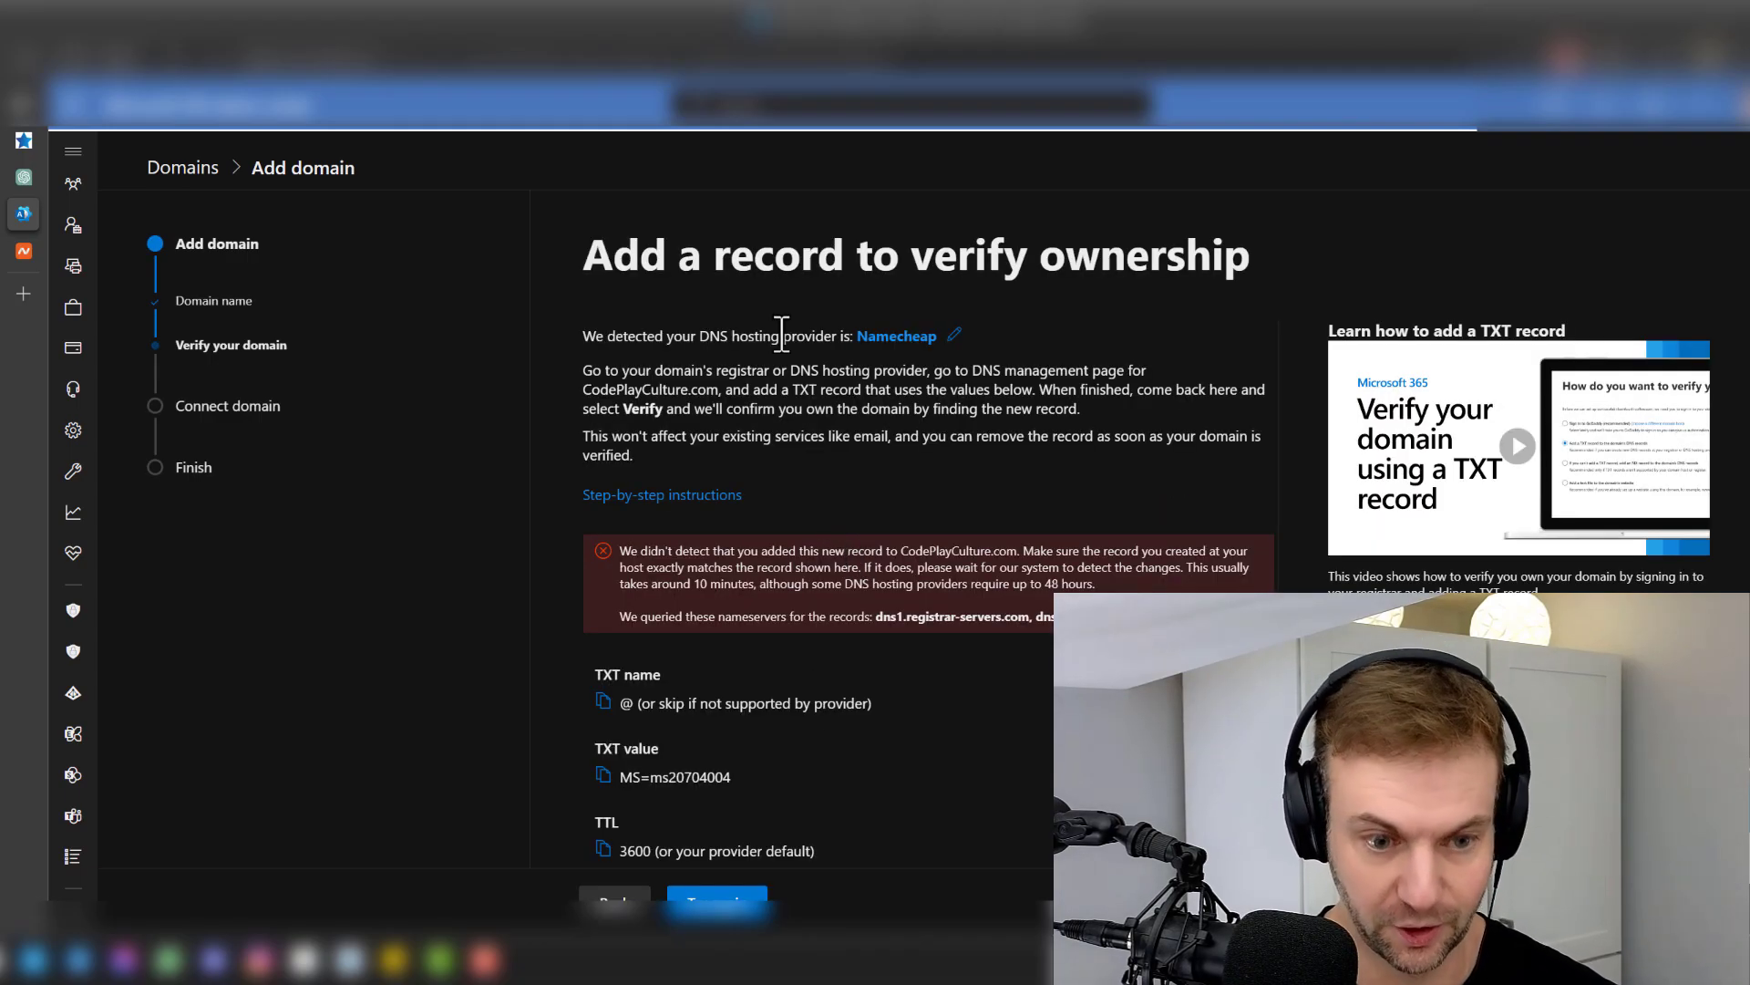
- Examine the verification message for how long DNS changes can take to be detected
scroll(825, 658, down, 3)
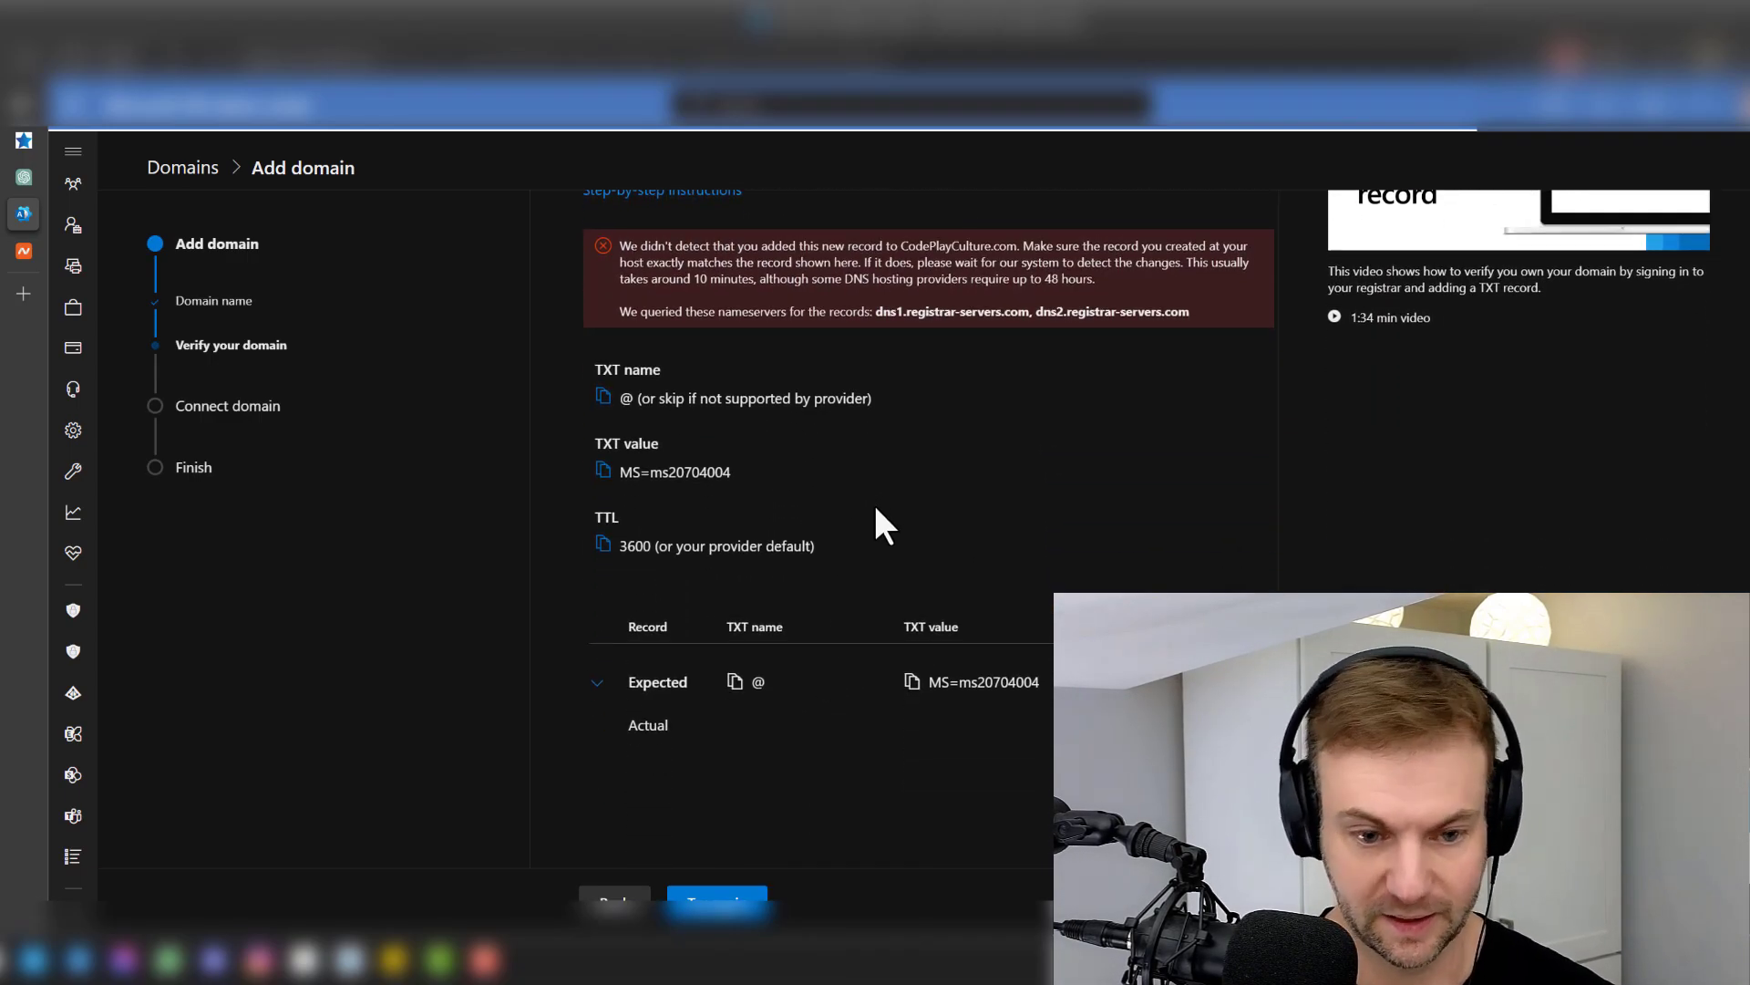
scroll(708, 485, up, 2)
drag(620, 482, 1103, 481)
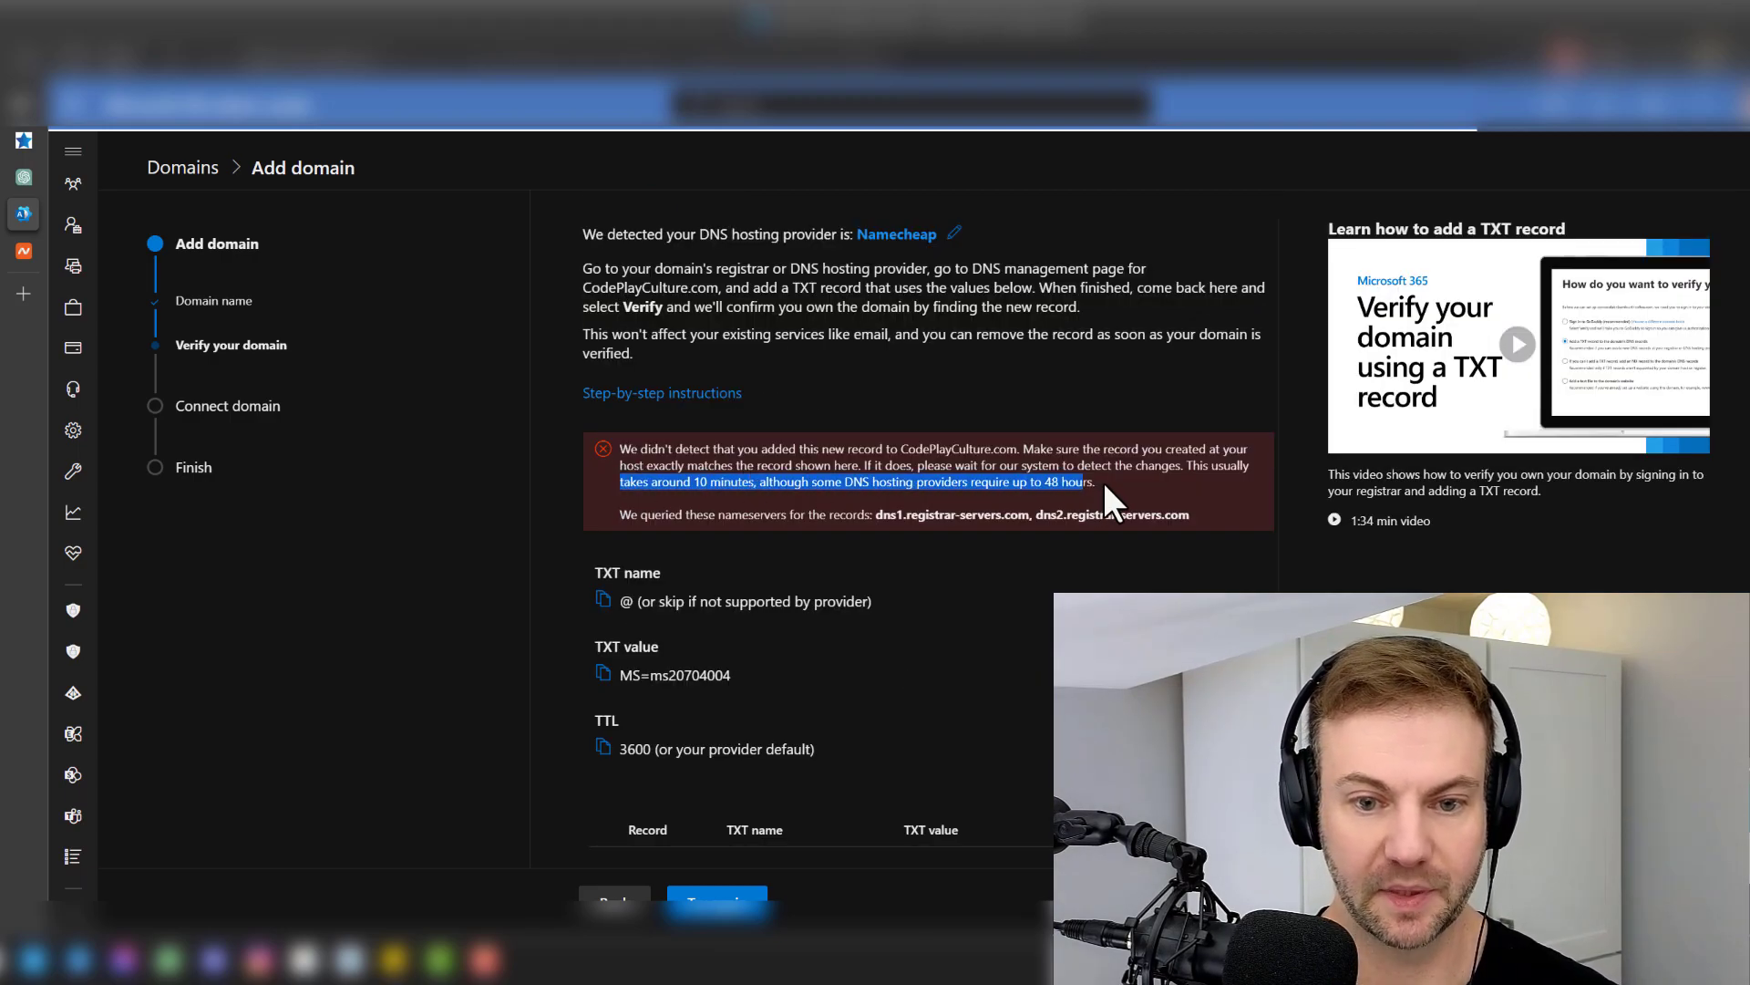
click(1046, 465)
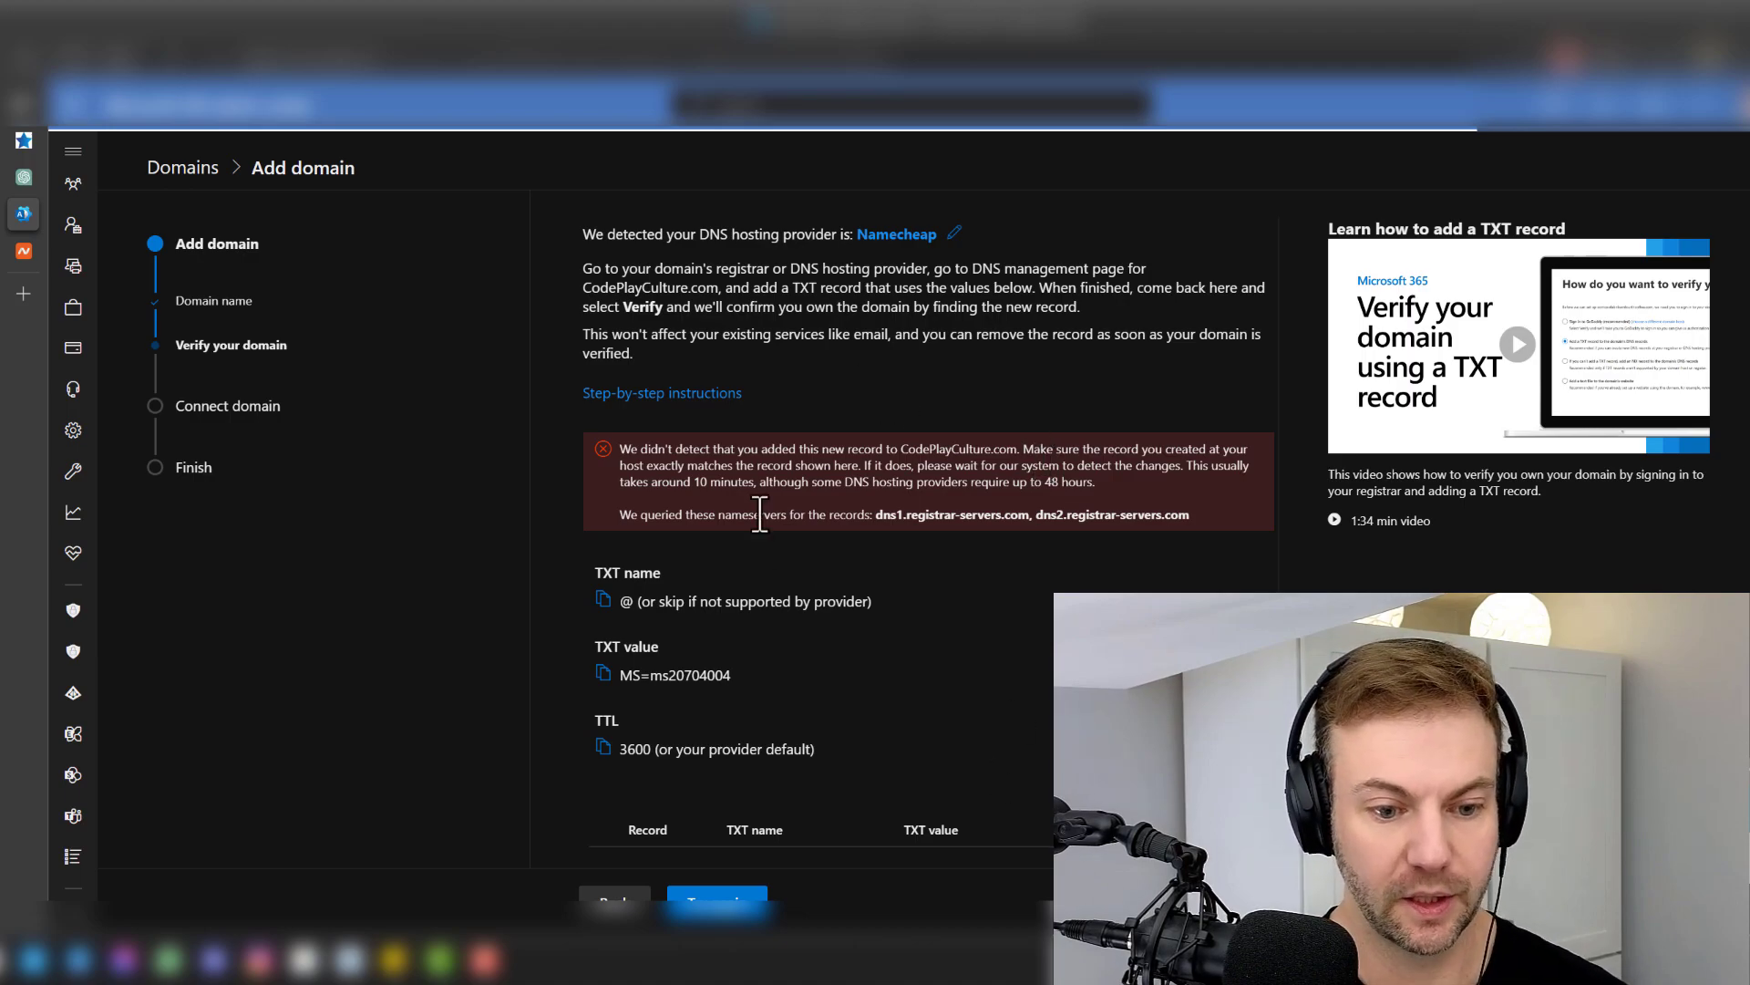
- Return to the verification method choice and switch to adding an MX record to the domain's DNS records
click(638, 904)
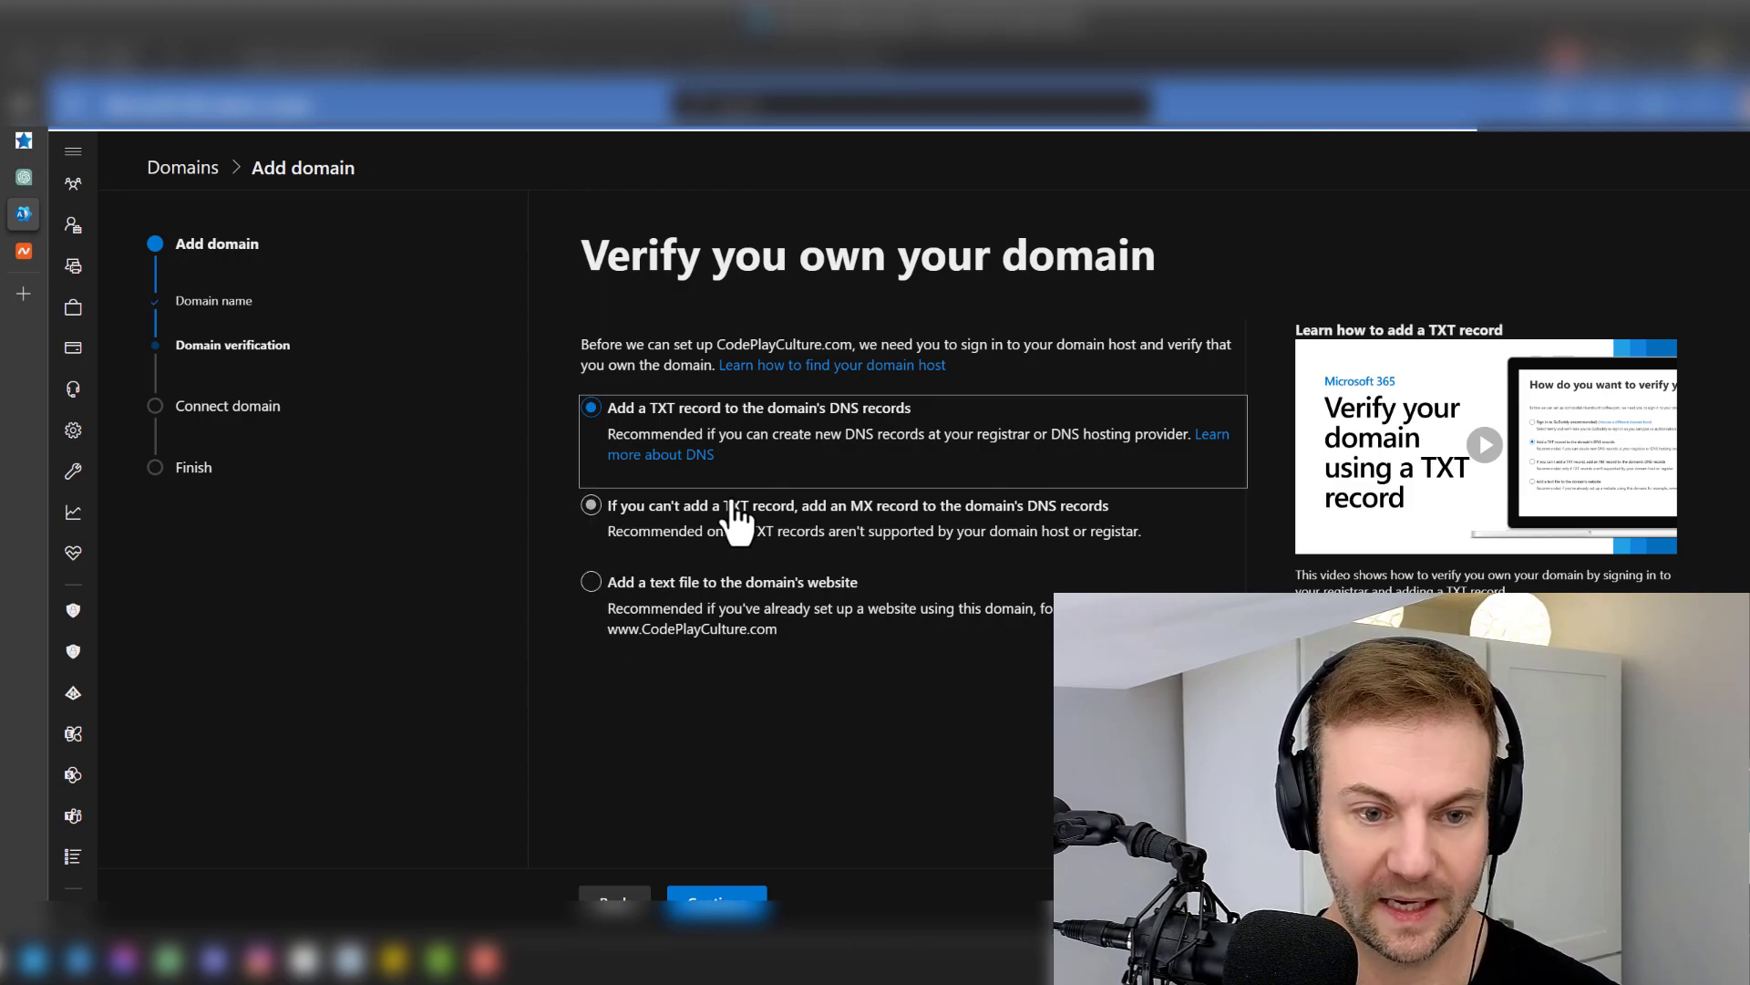
click(592, 506)
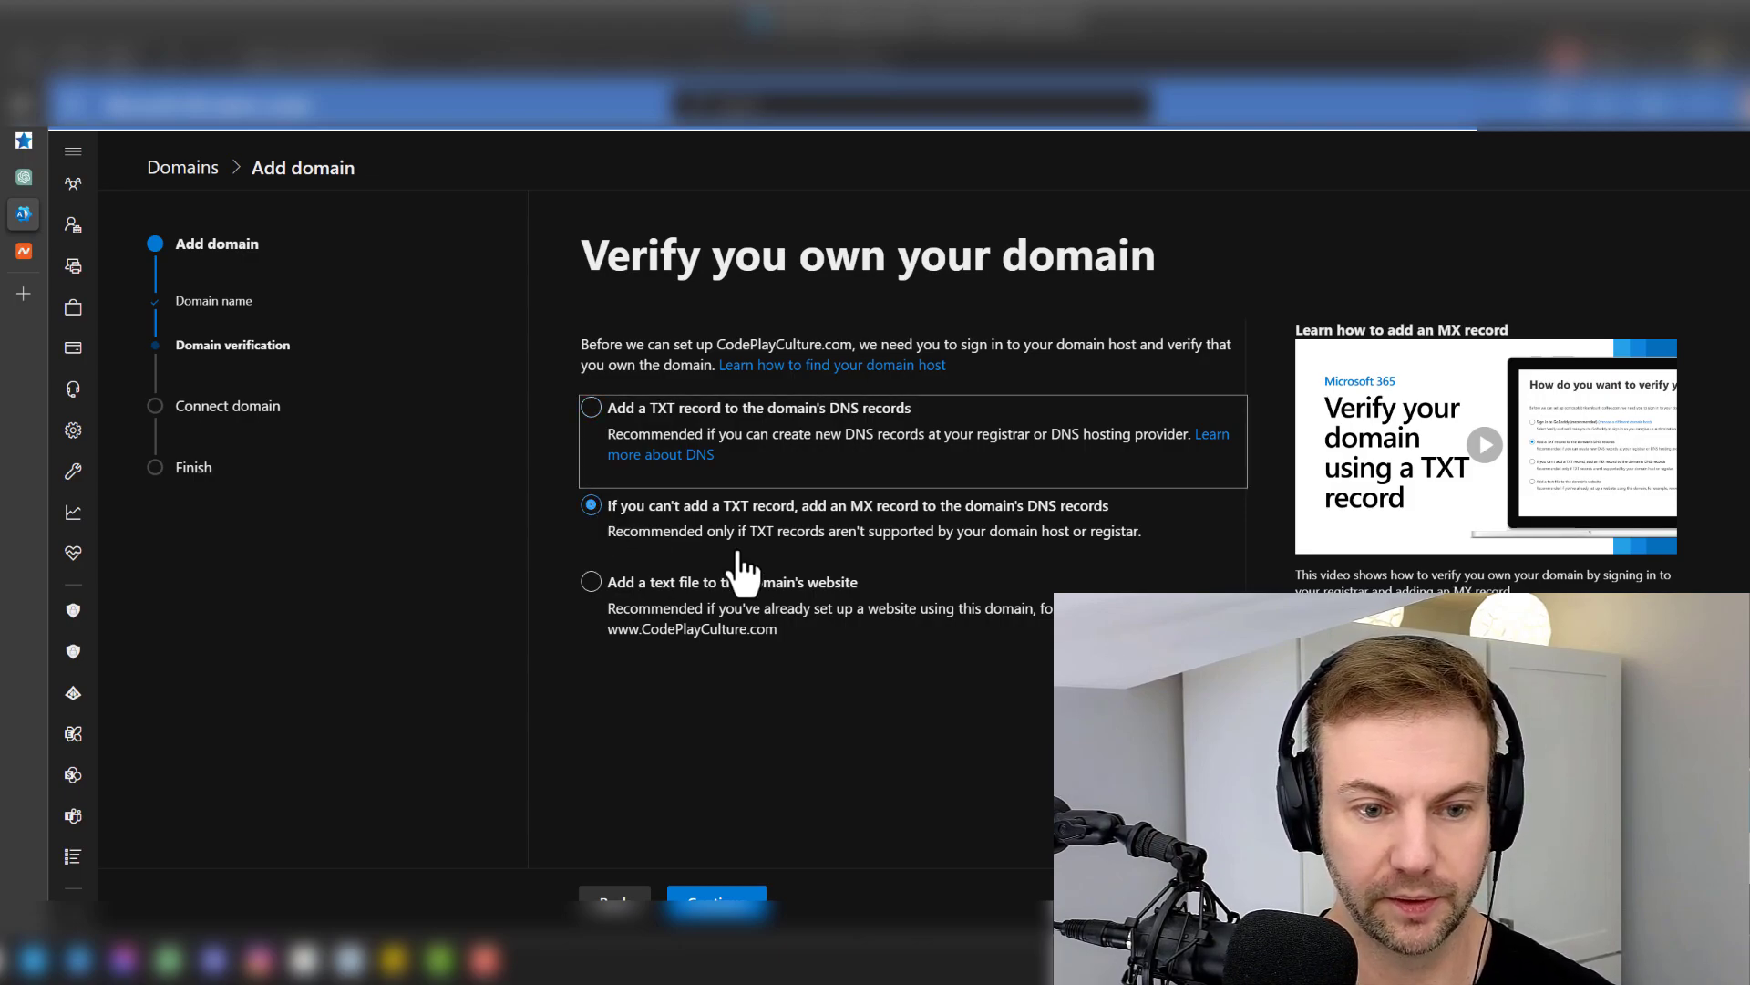
click(735, 889)
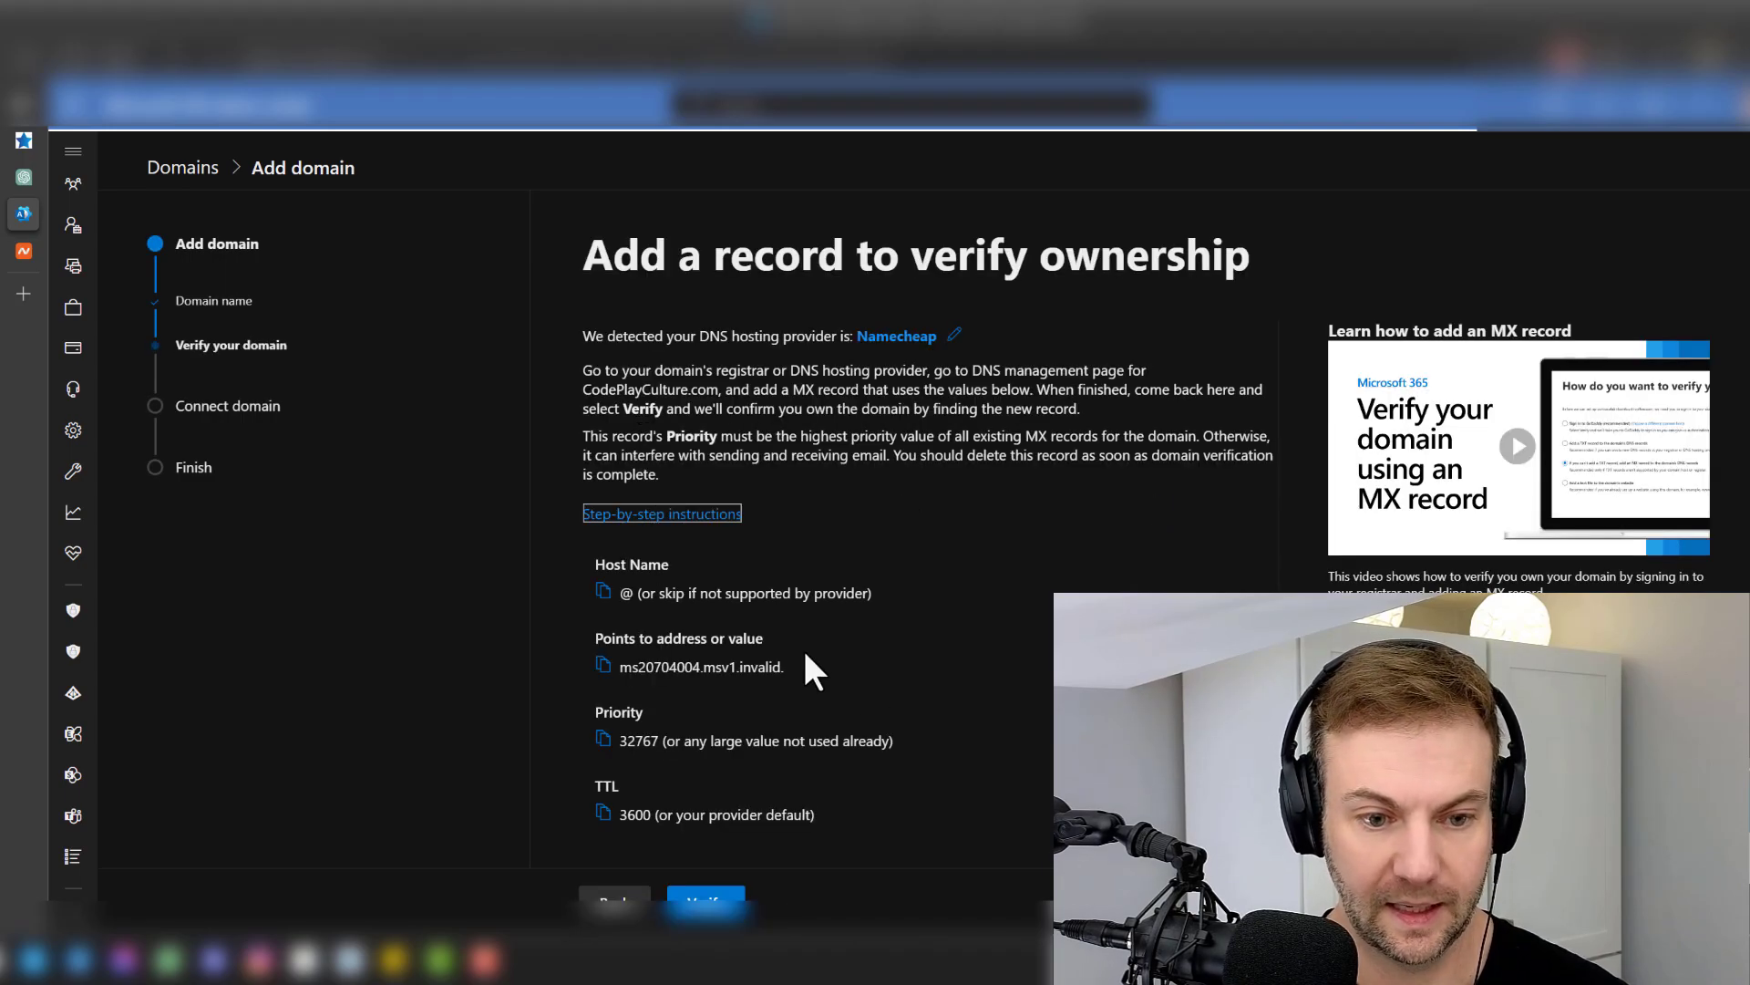
scroll(814, 670, down, 1)
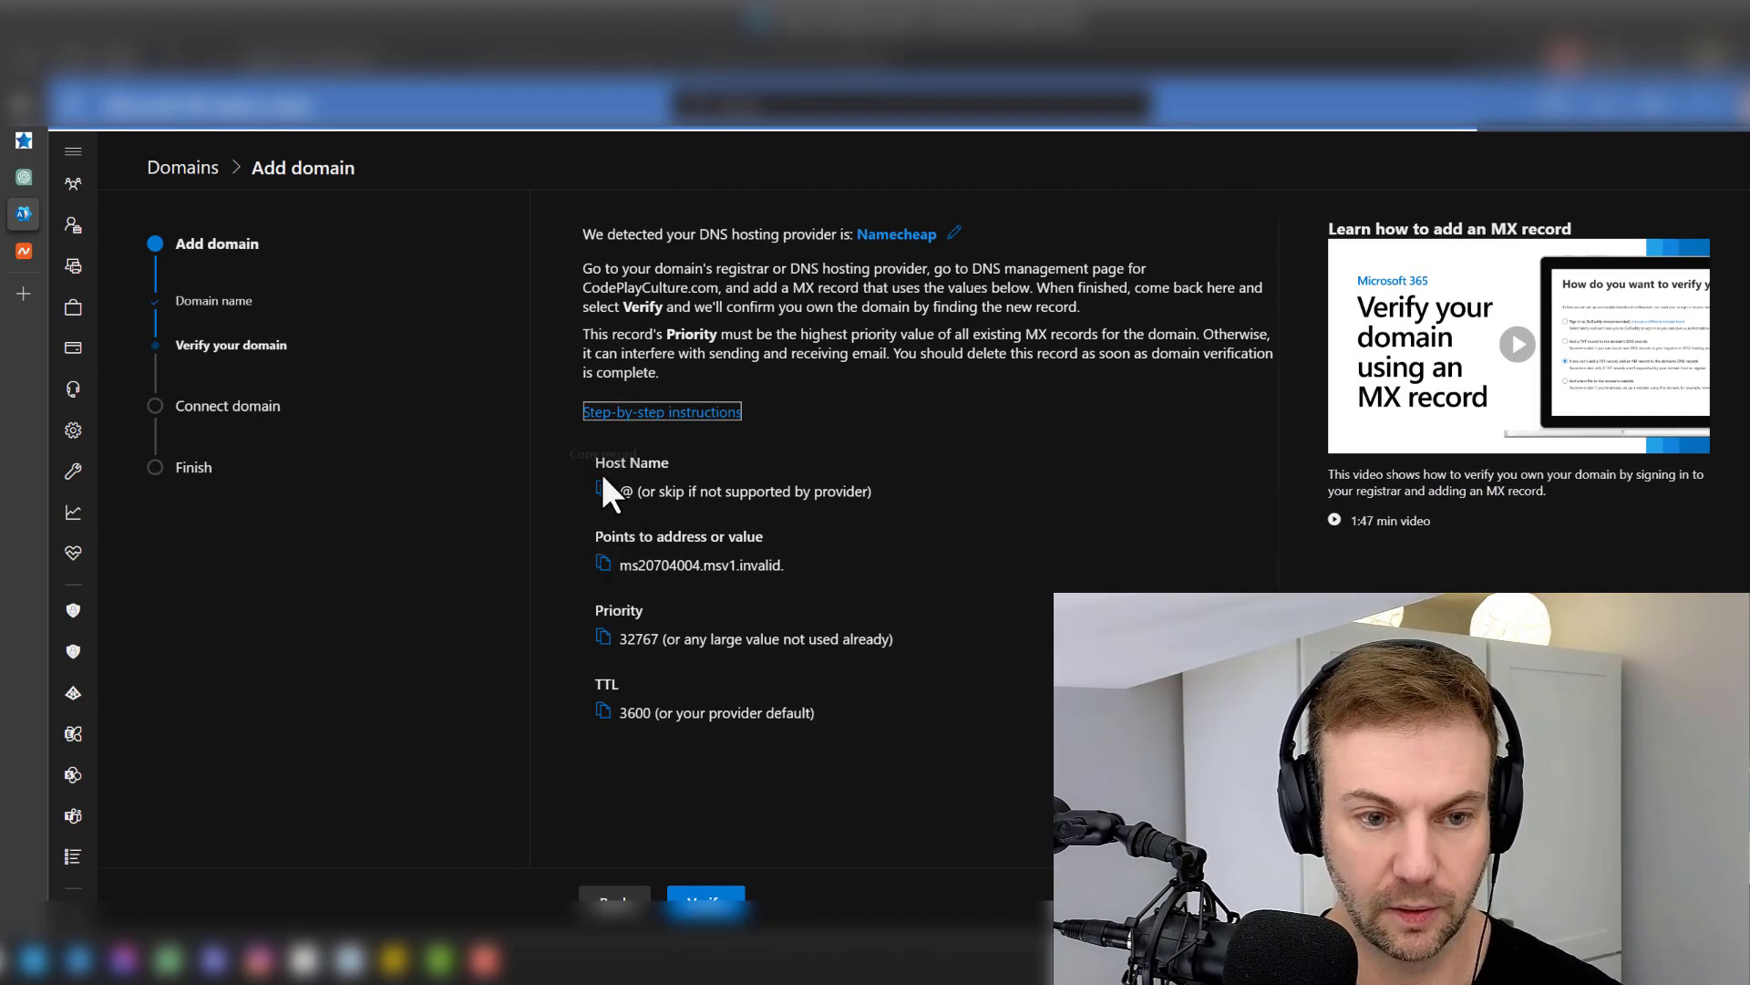
- In Namecheap, set the mail settings to Custom MX and fill the MX record with host @ and Microsoft's verification address
click(603, 564)
click(24, 249)
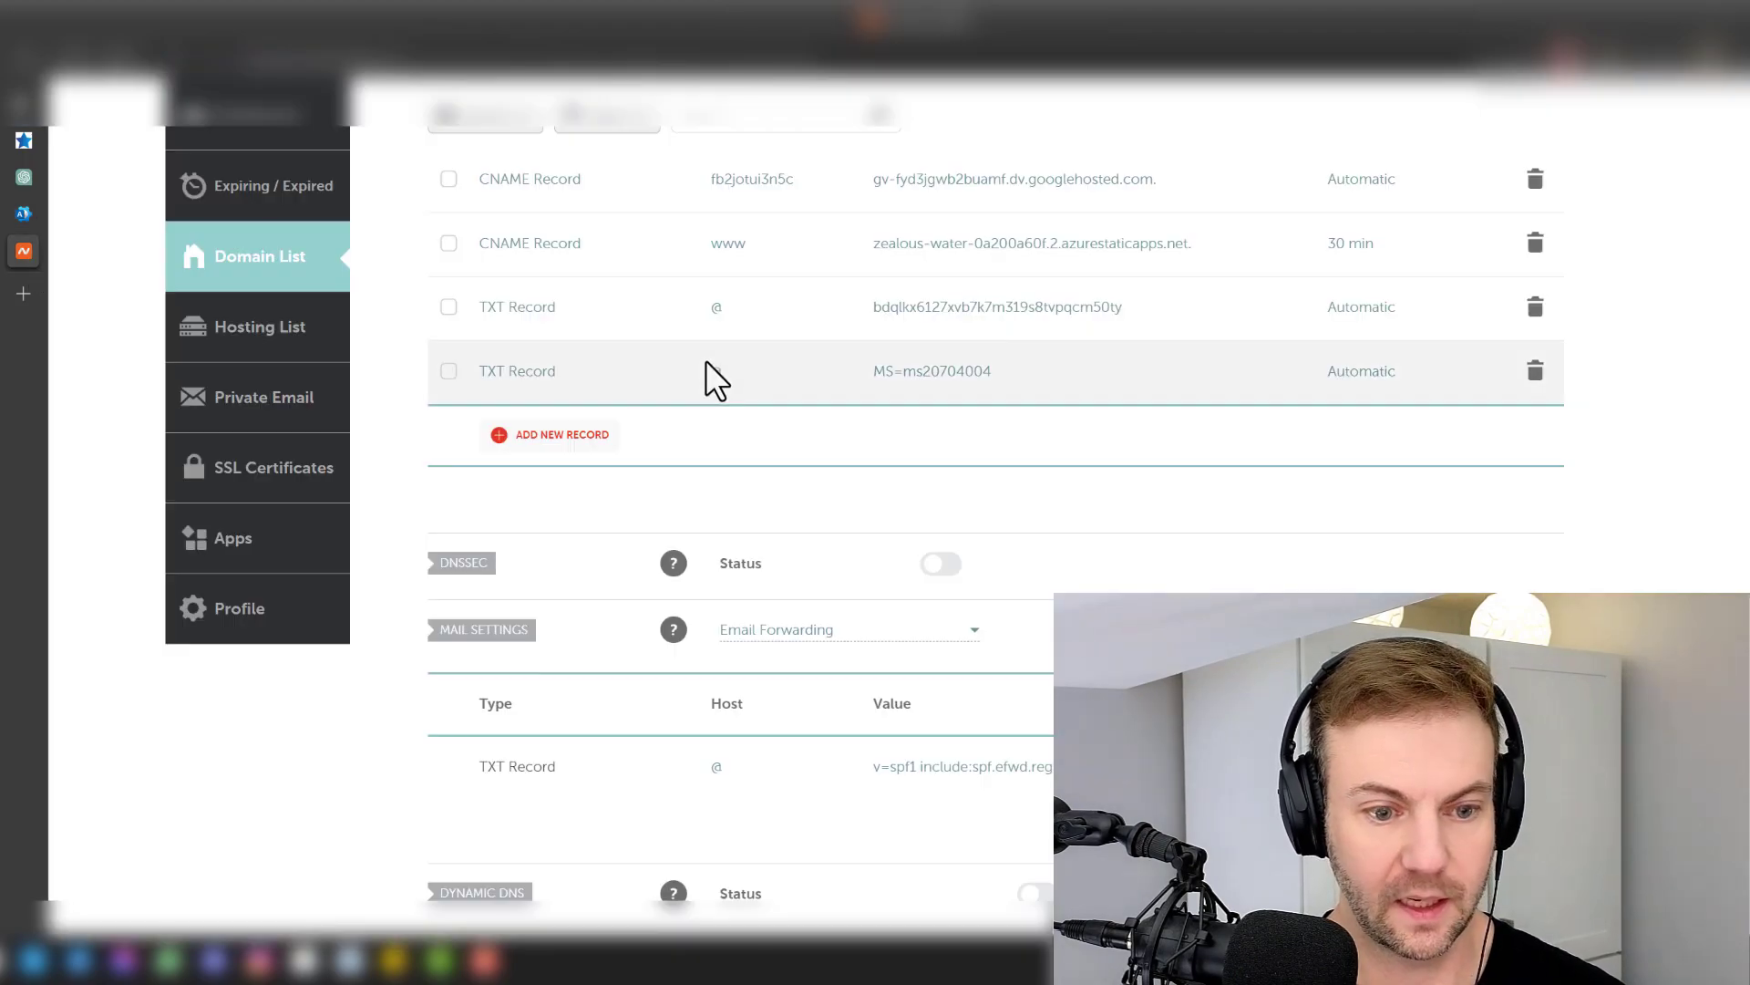
scroll(755, 763, down, 2)
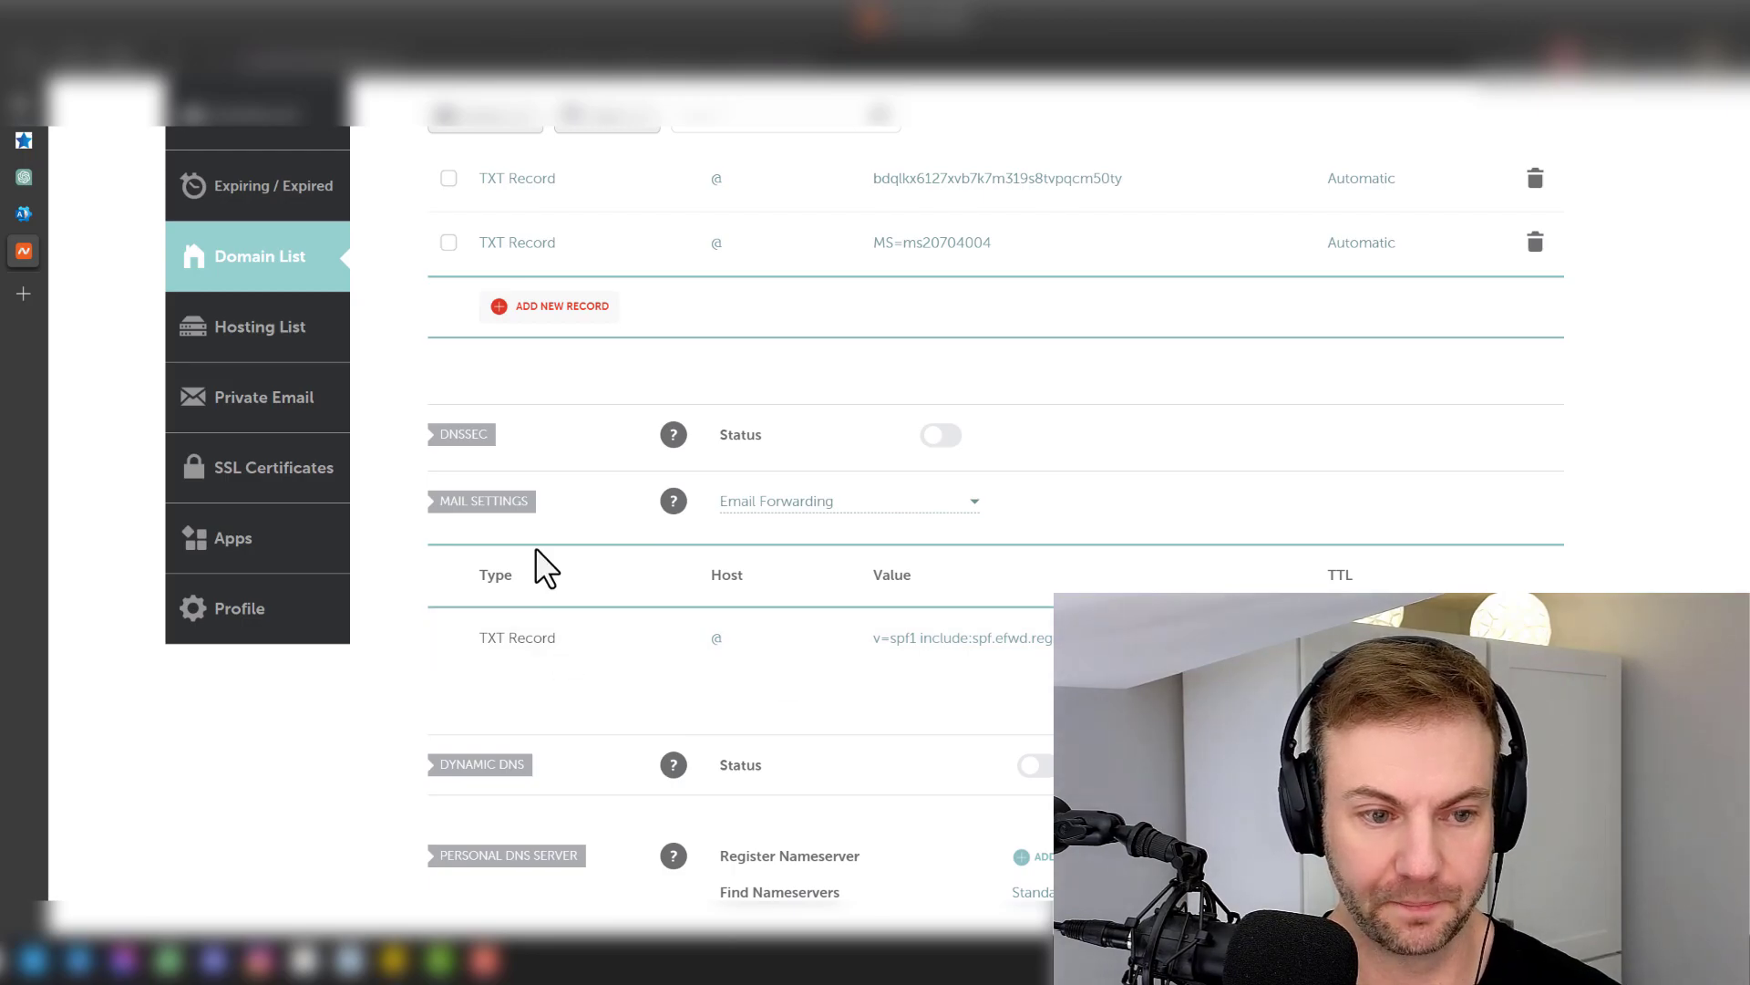
click(773, 412)
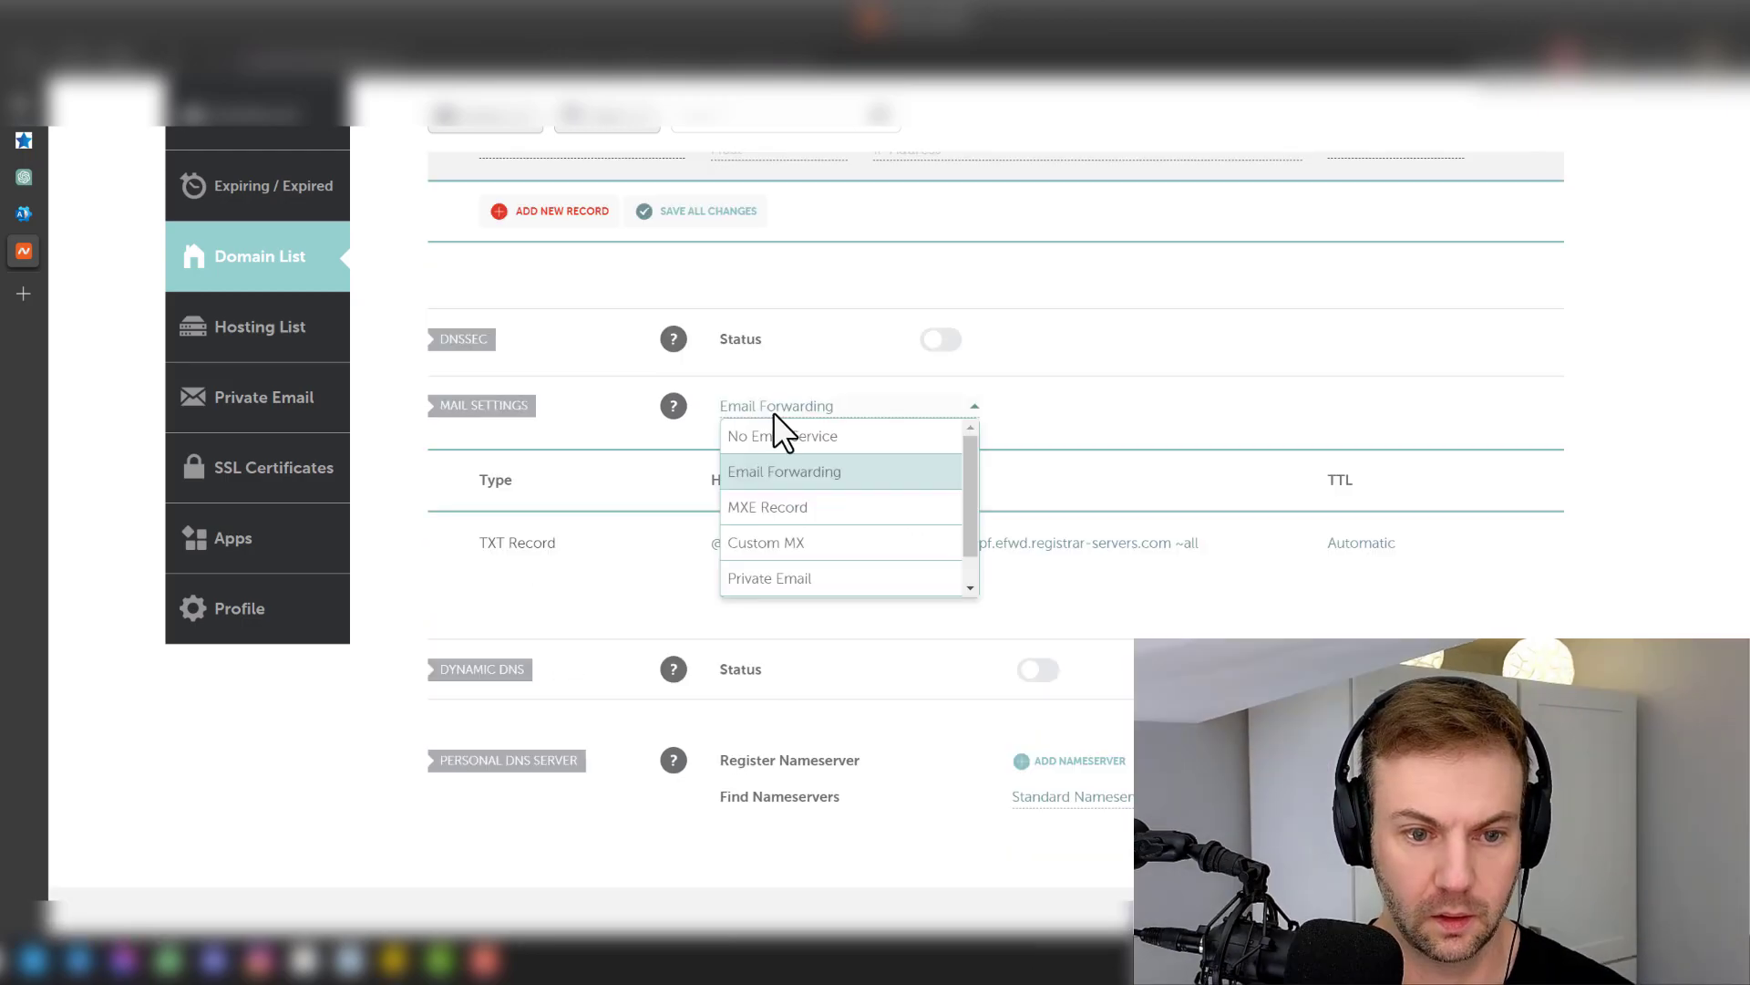
click(817, 546)
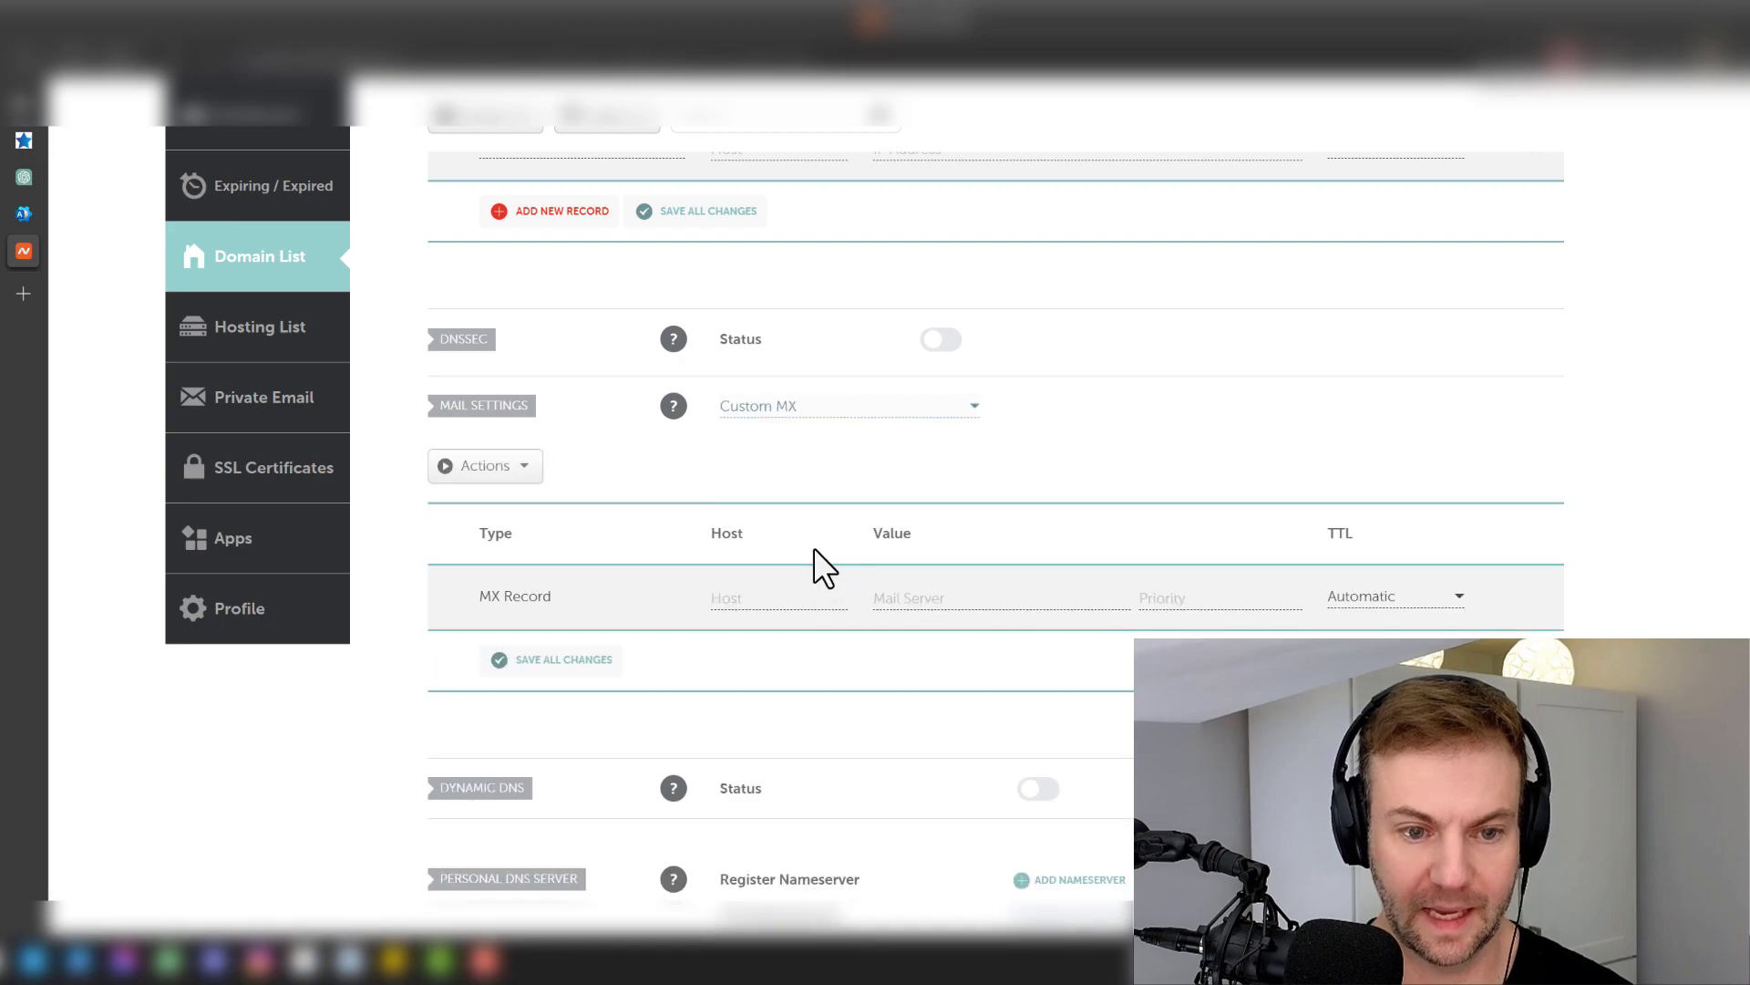
click(756, 599)
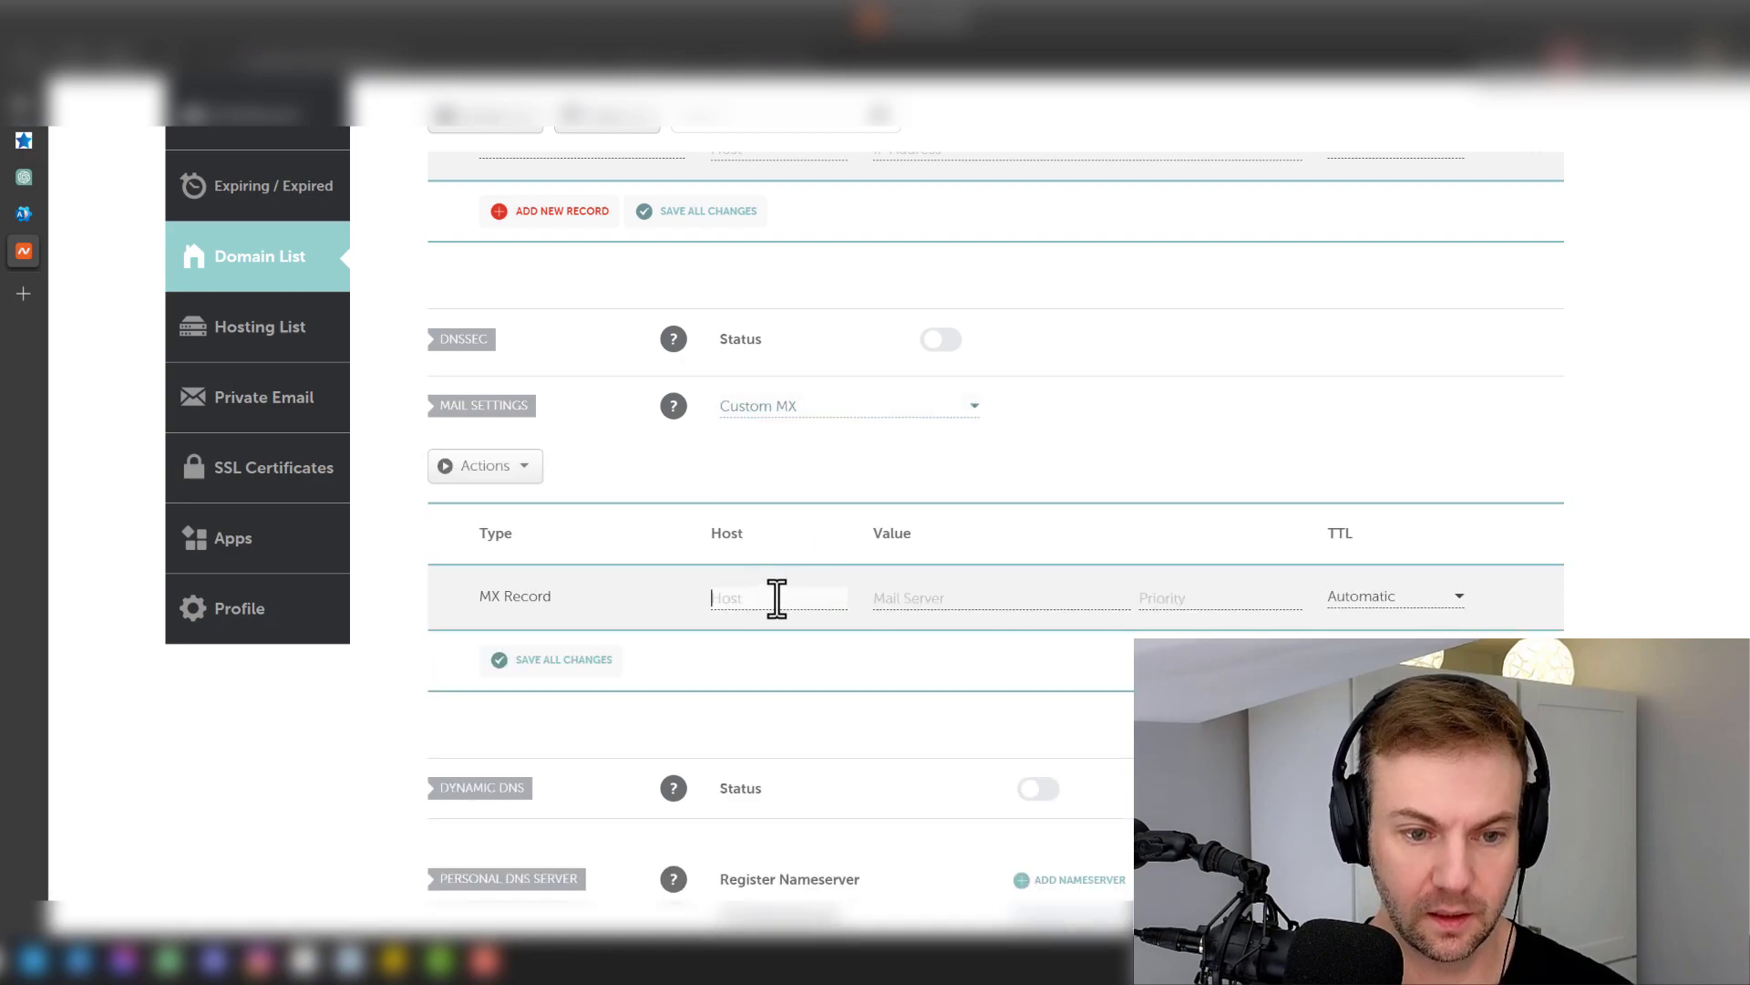
click(926, 595)
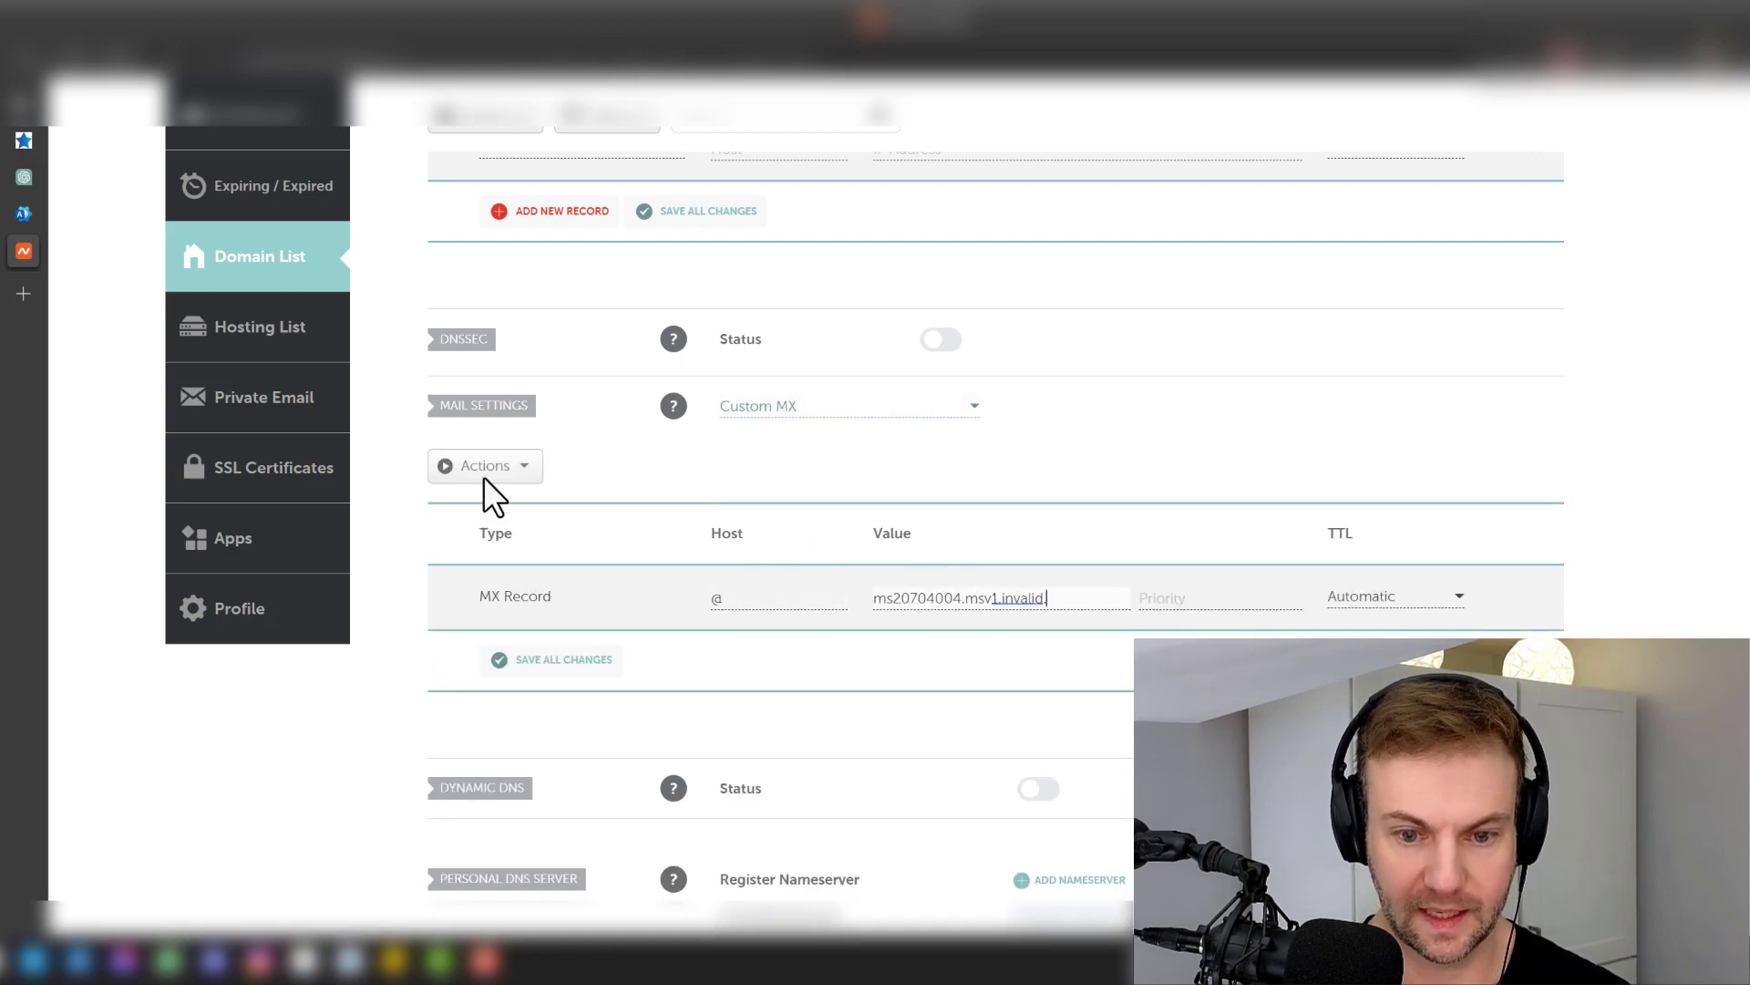
- Try Microsoft's suggested priority of 32767 on the MX record, and set the priority to 255
click(31, 218)
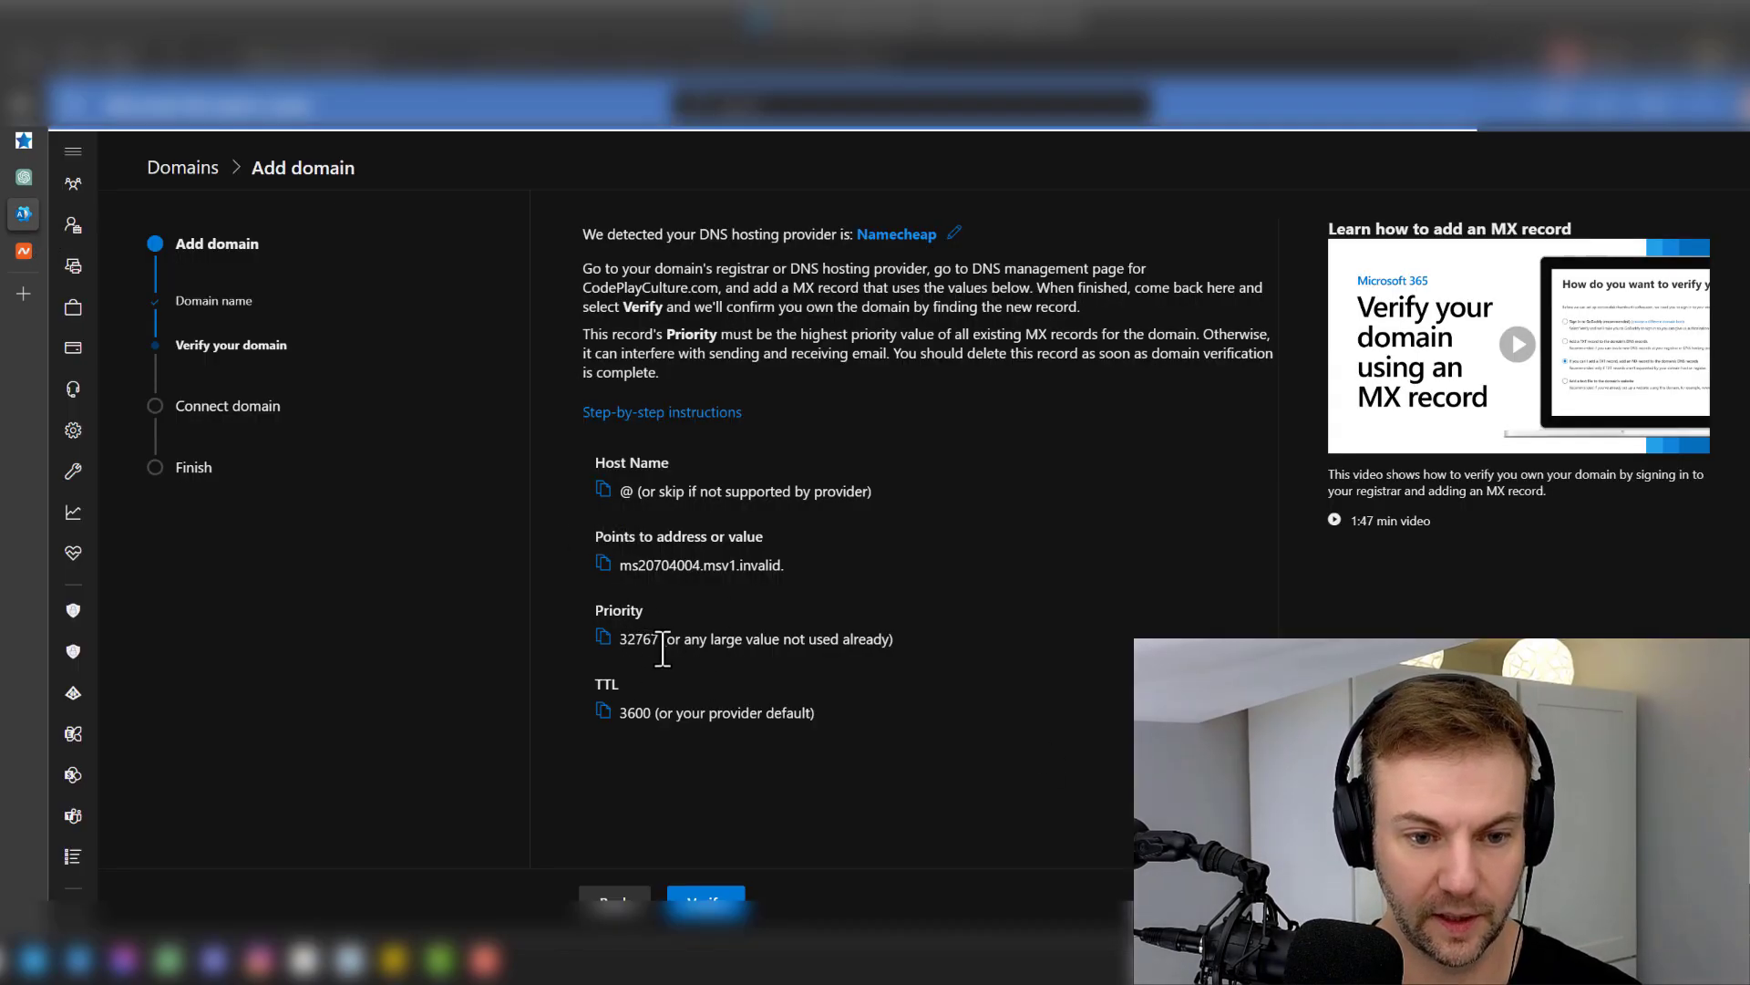
drag(651, 640, 626, 642)
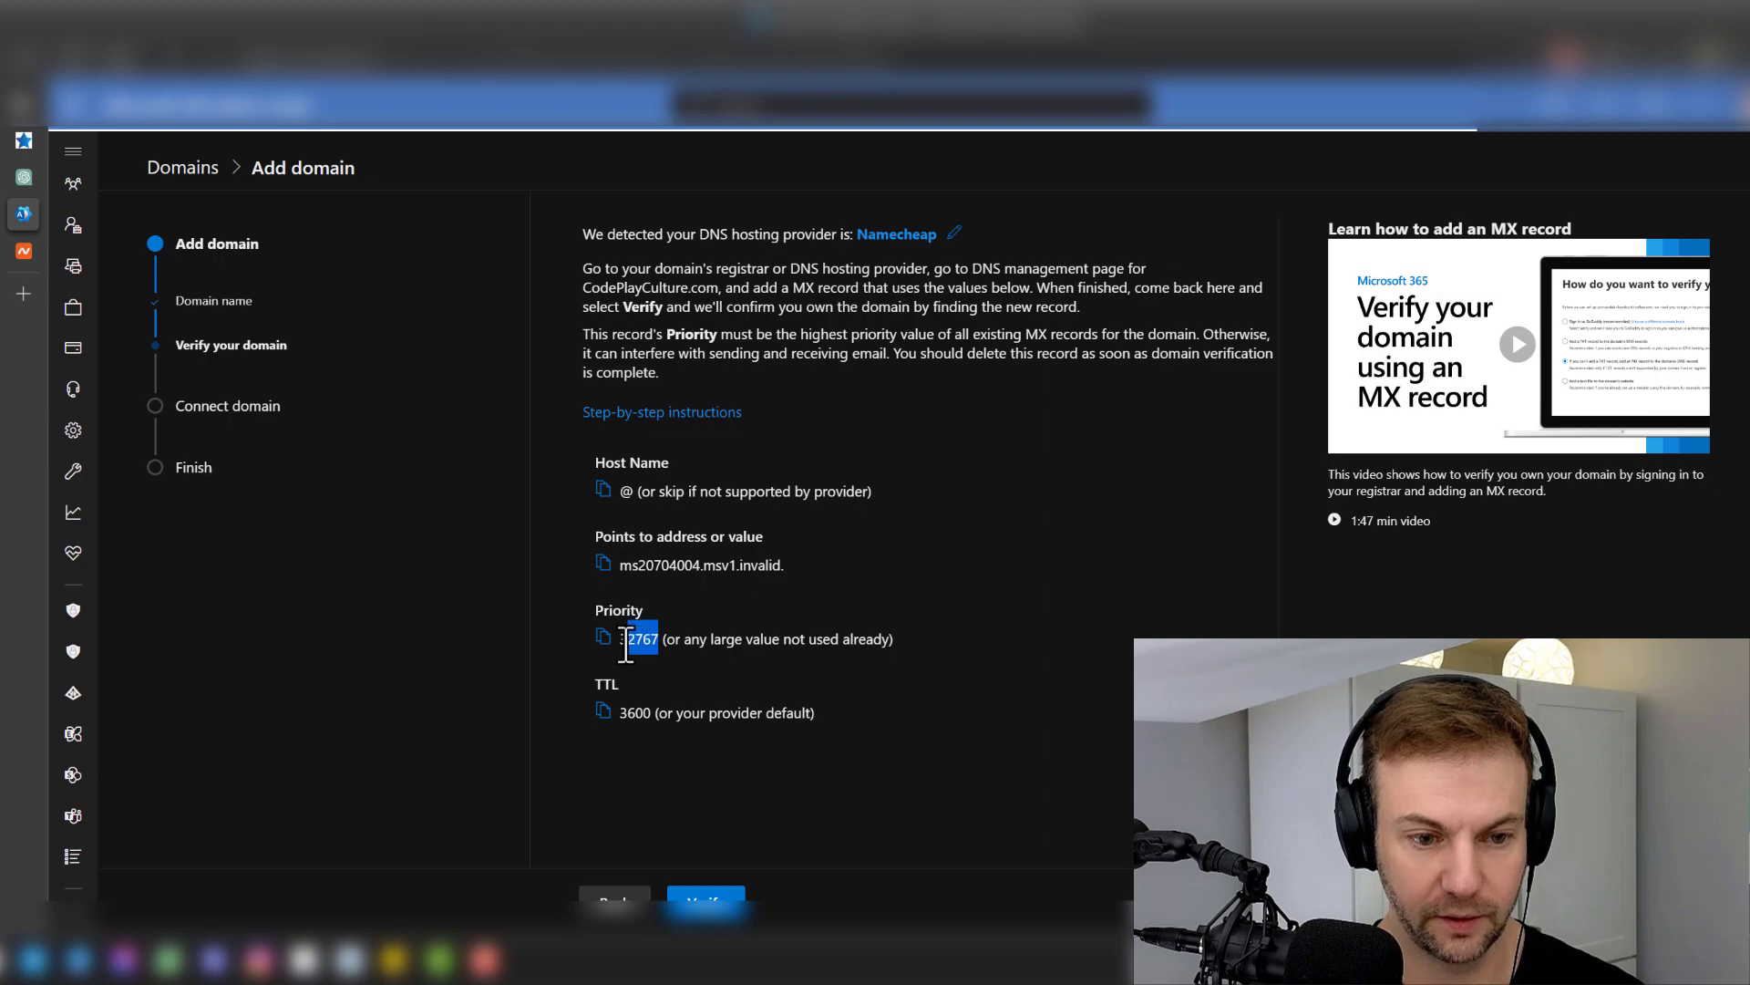
click(23, 248)
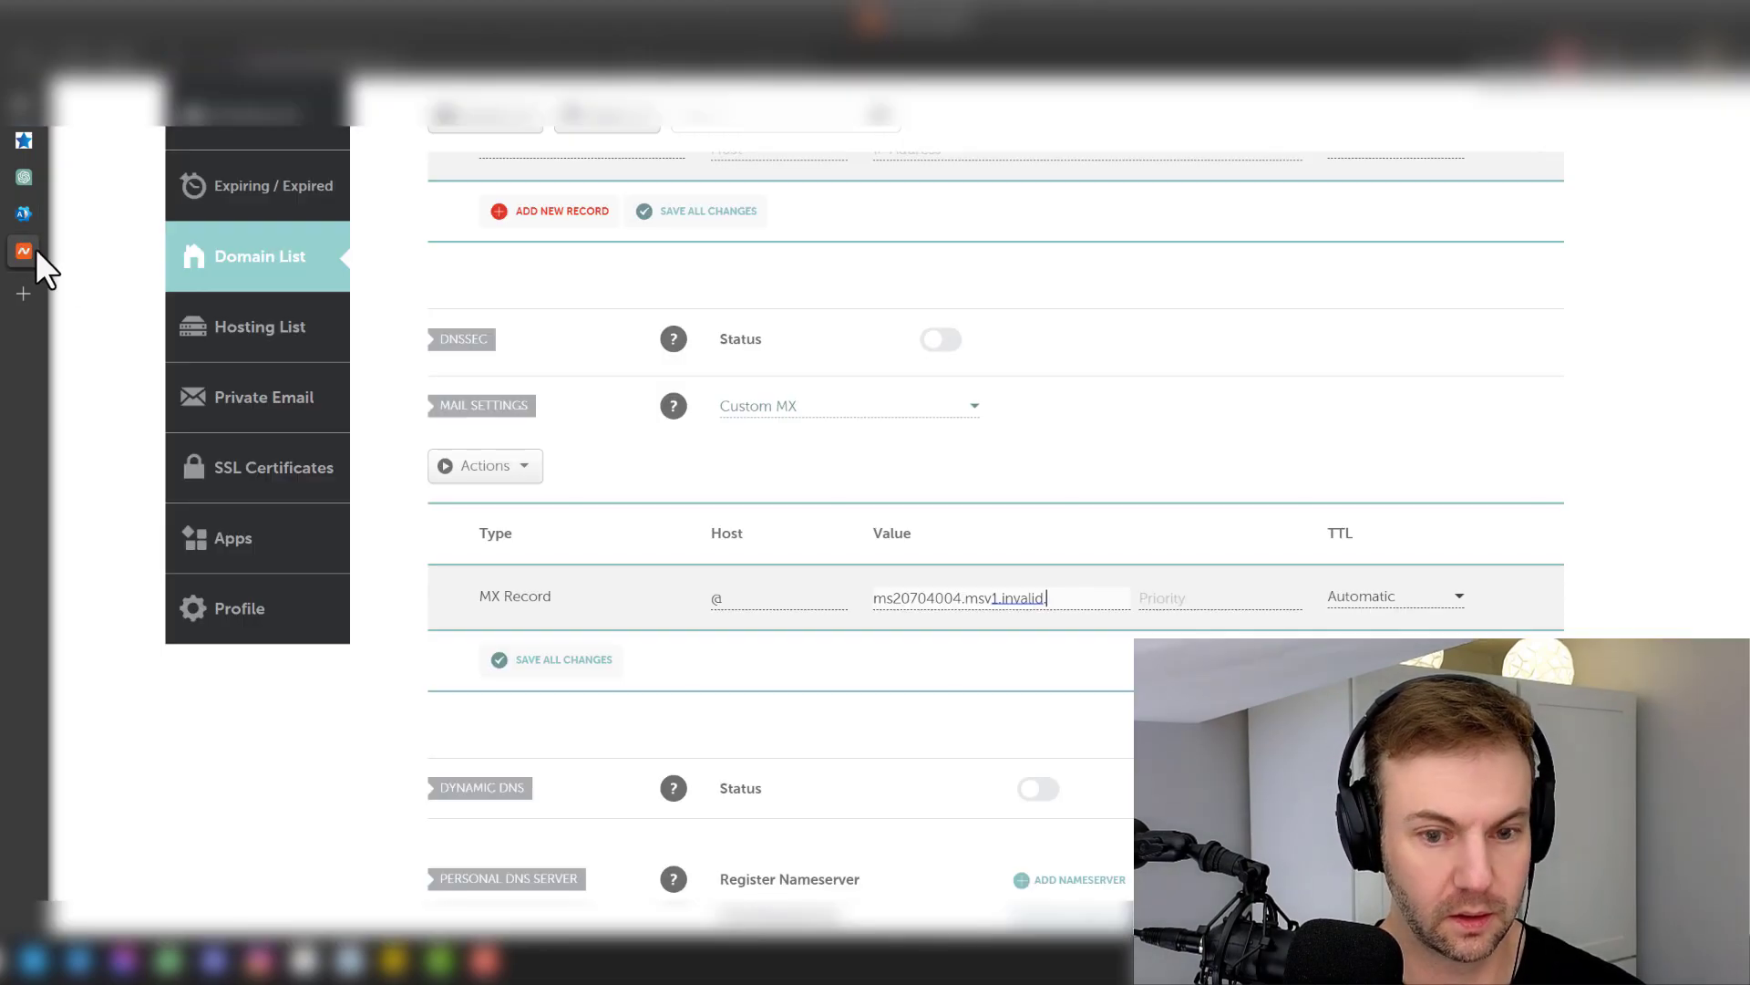
click(1215, 606)
text(32767)
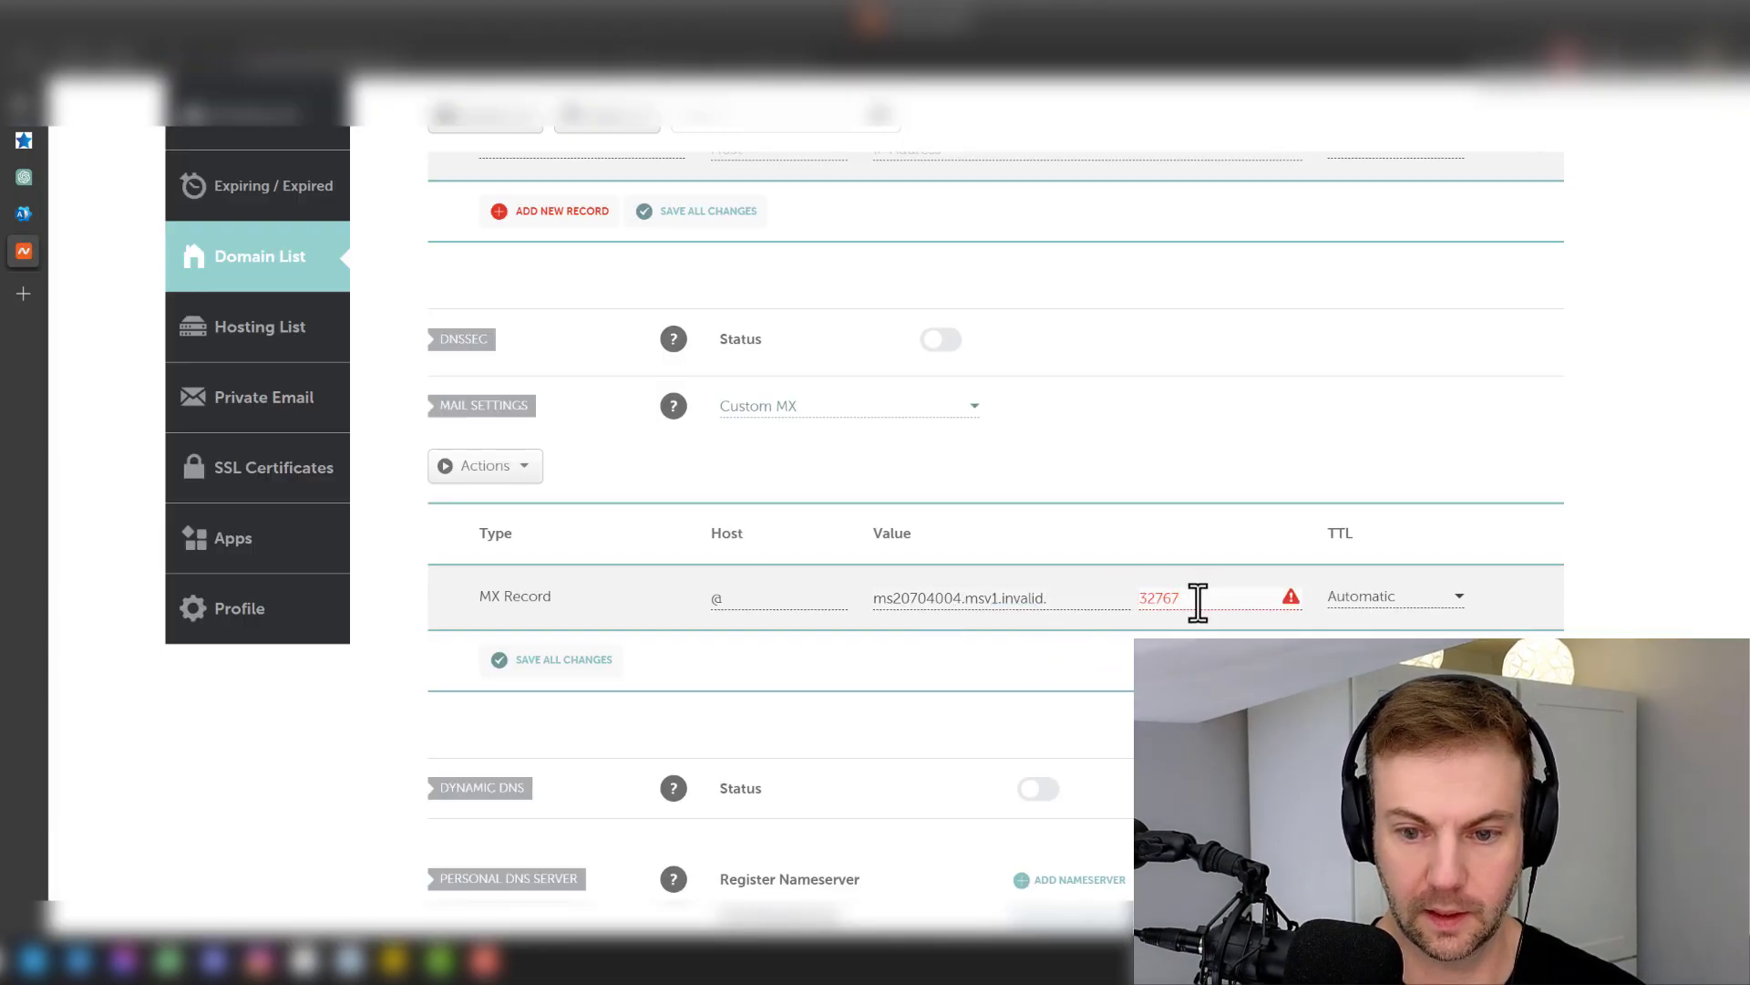
drag(1215, 597, 1034, 598)
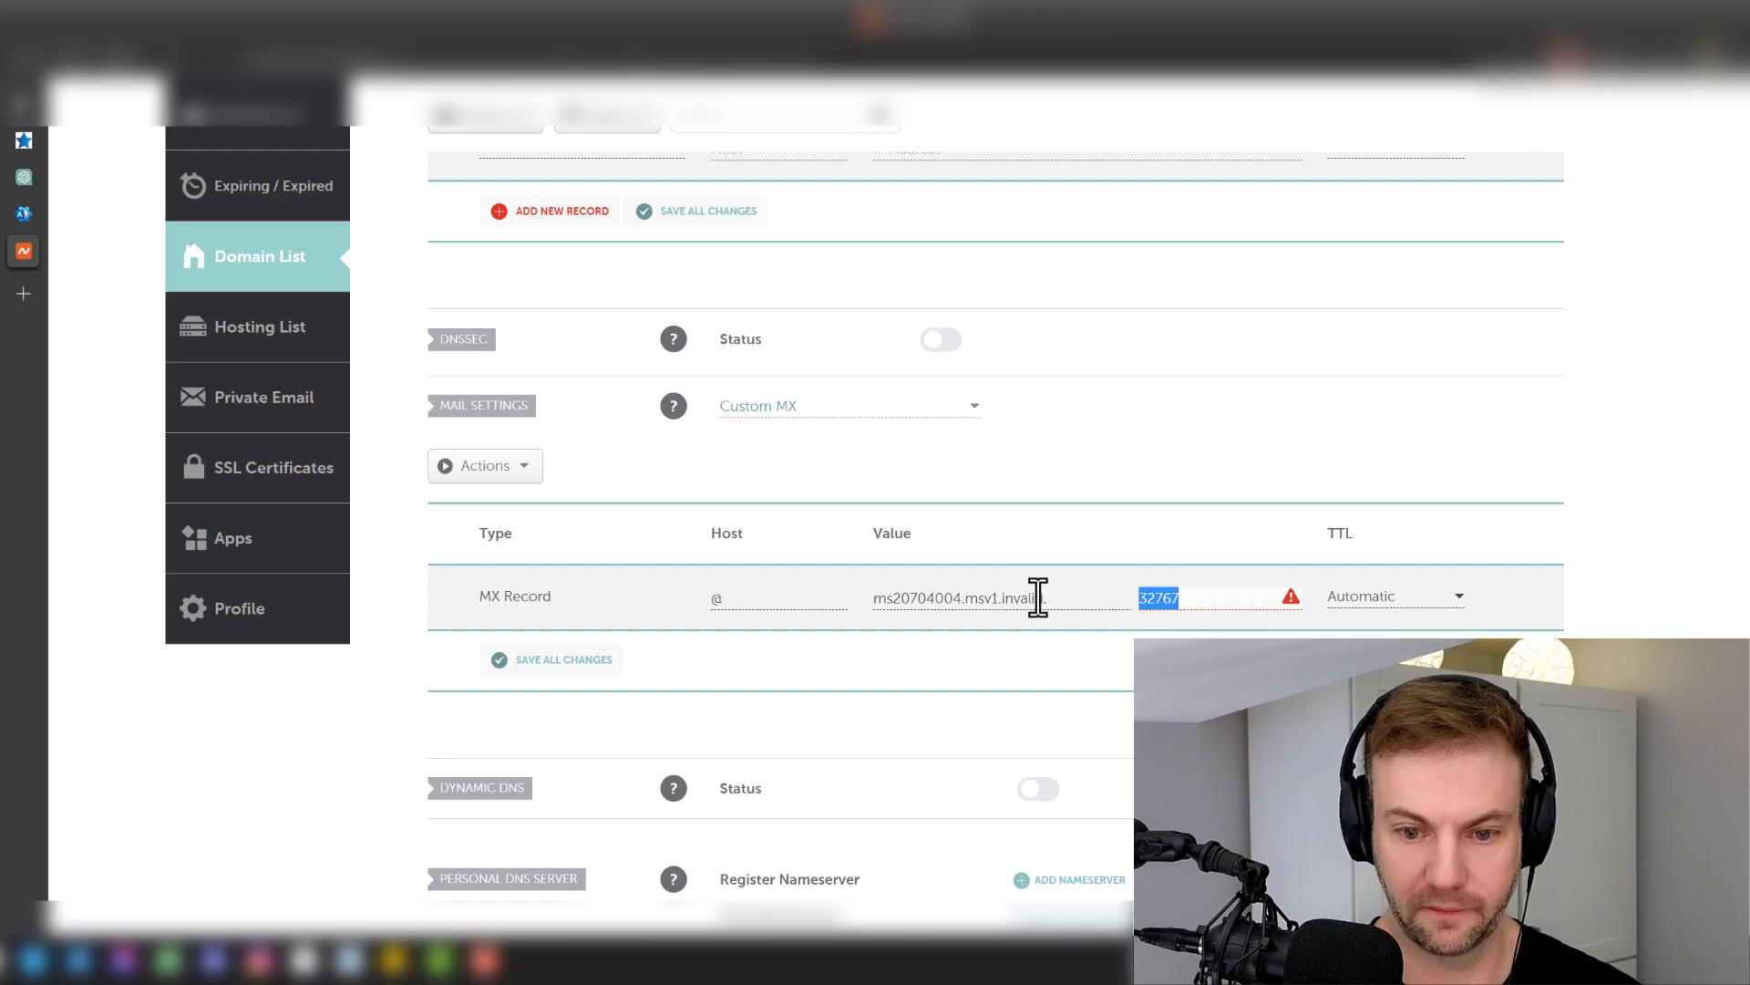
text(255)
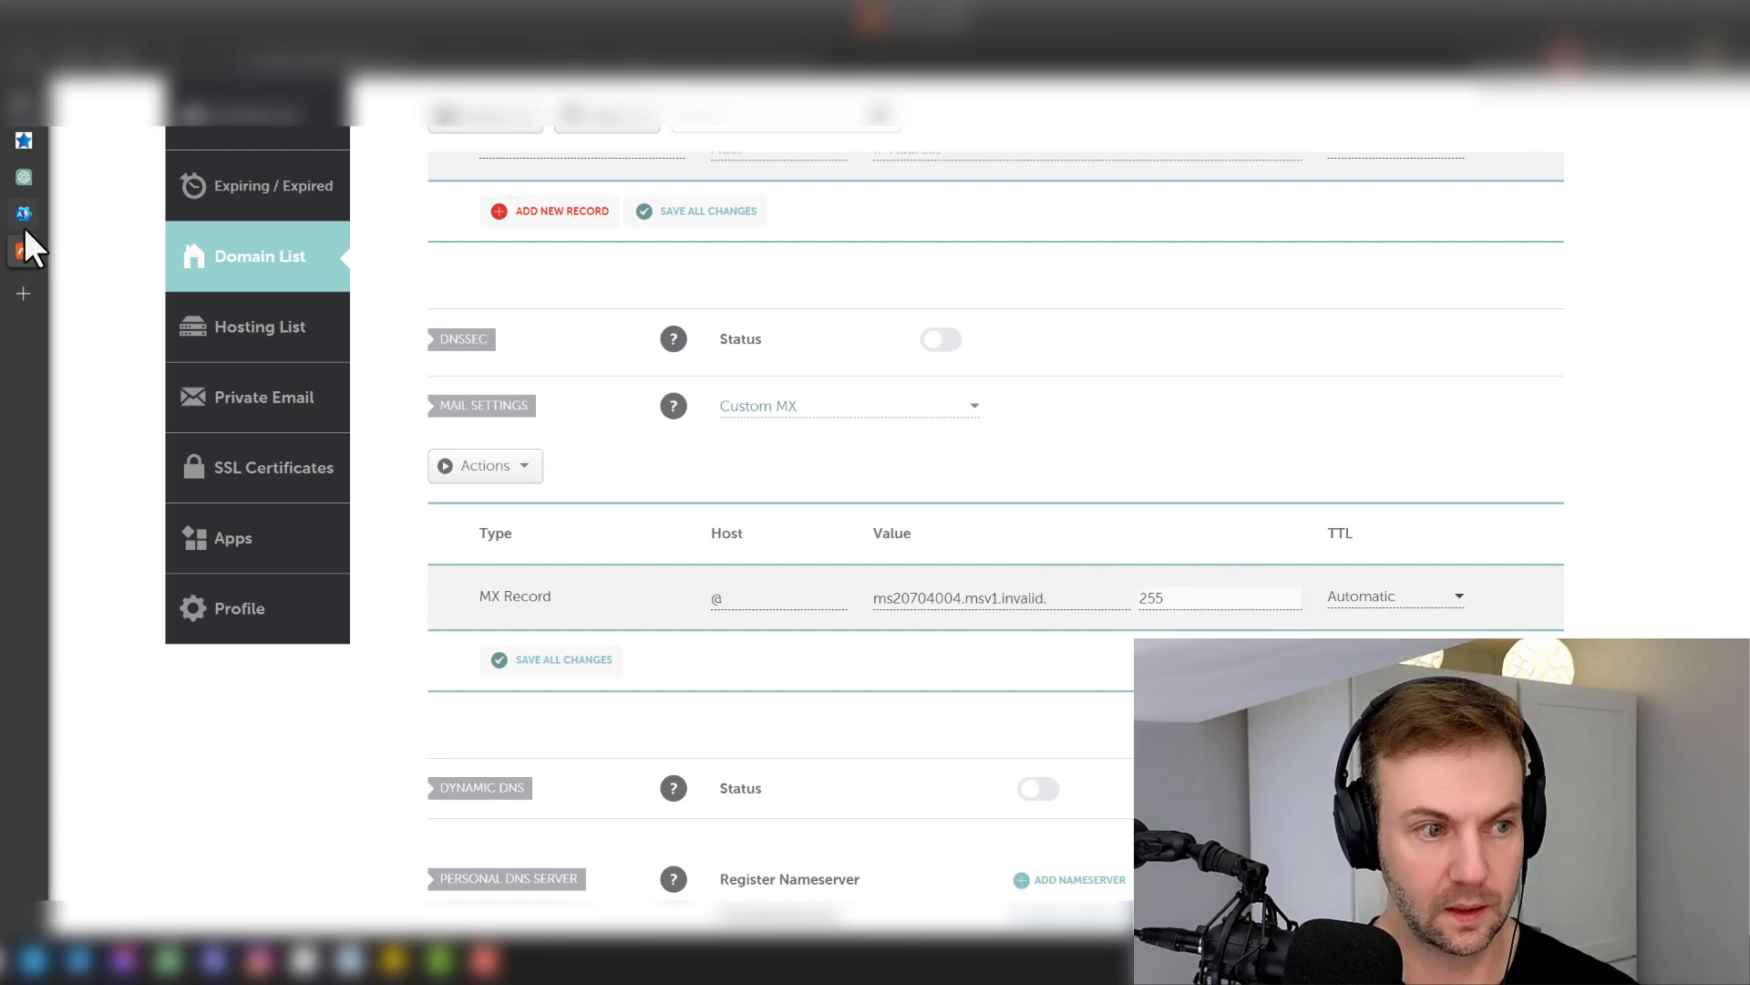
- Recheck Microsoft's MX requirements and save the MX record in Namecheap with the Automatic TTL
click(24, 219)
click(24, 251)
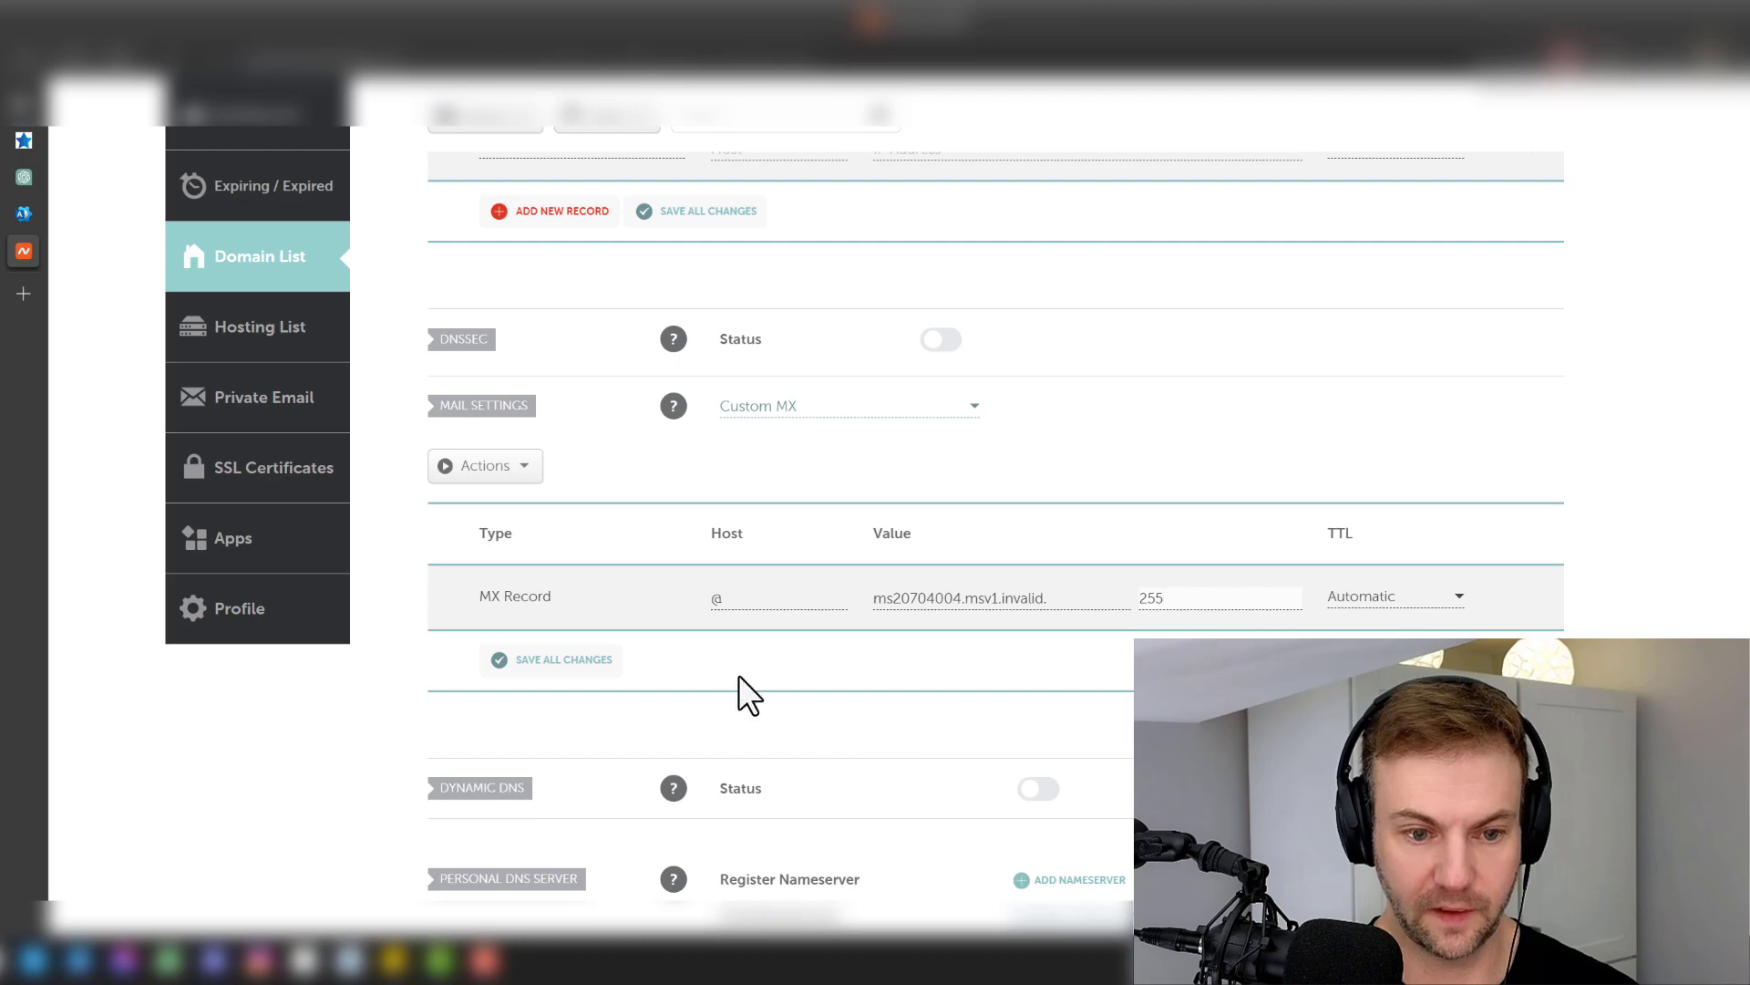
click(547, 659)
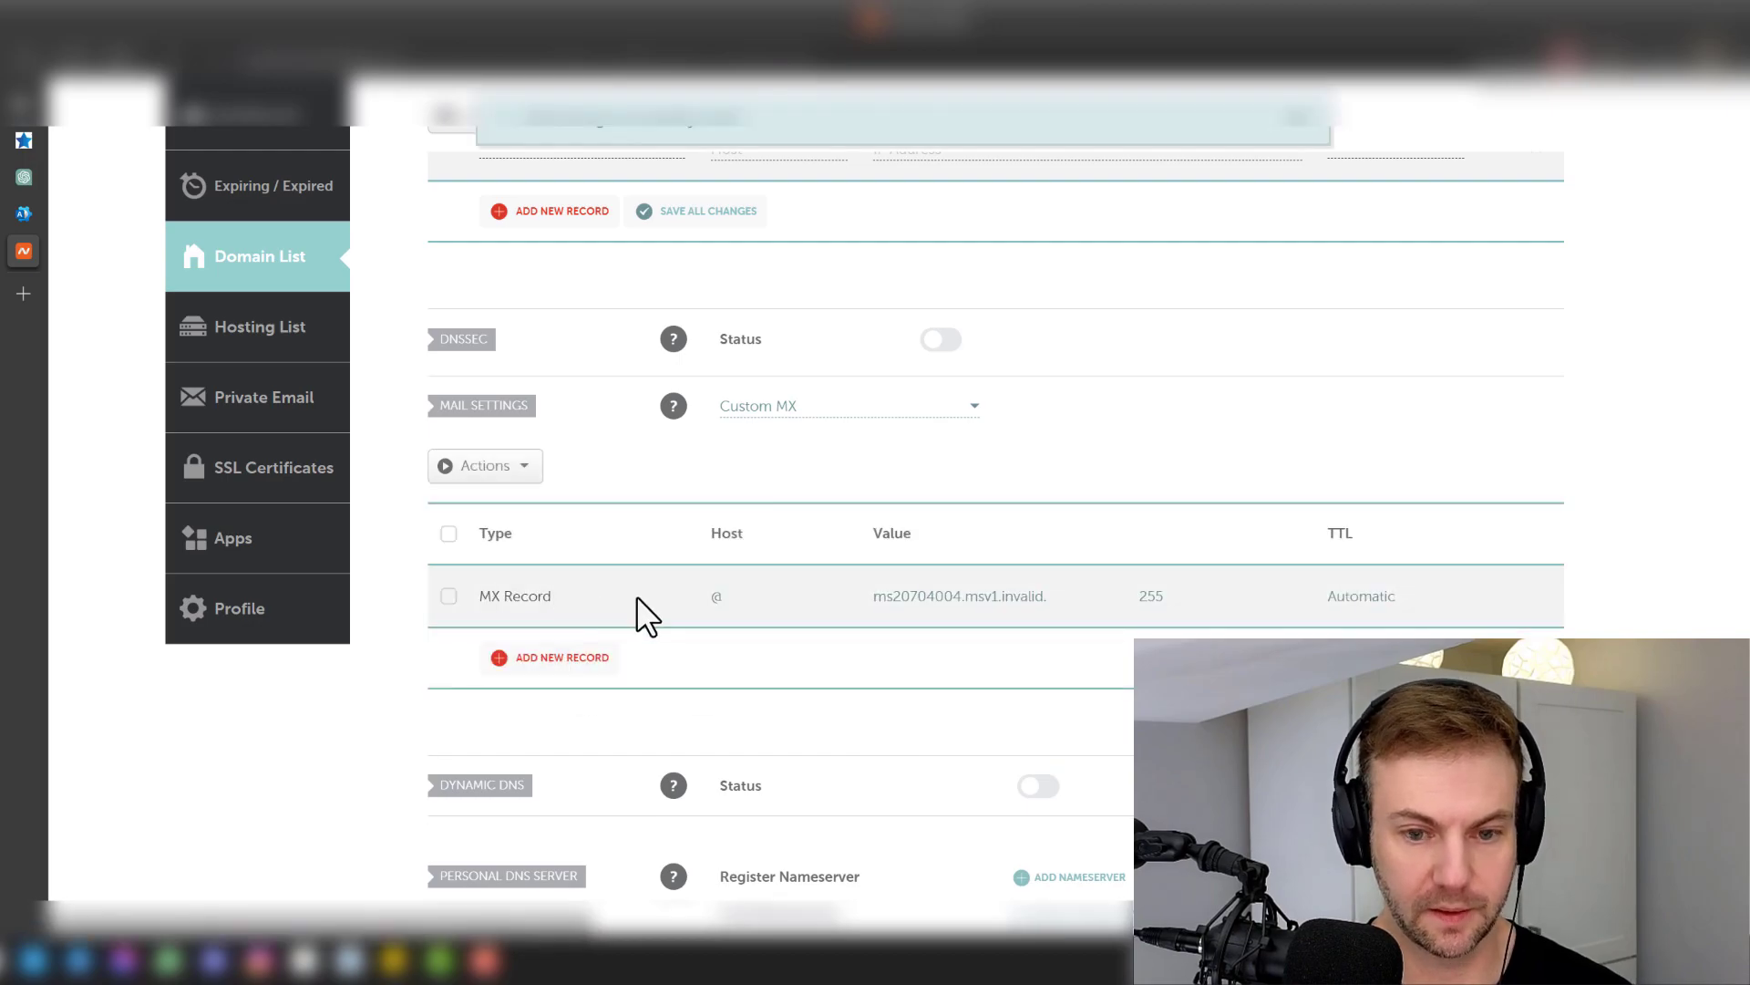
- Discard the blank A record row and delete the Microsoft verification TXT record from the host records
scroll(1003, 446, up, 4)
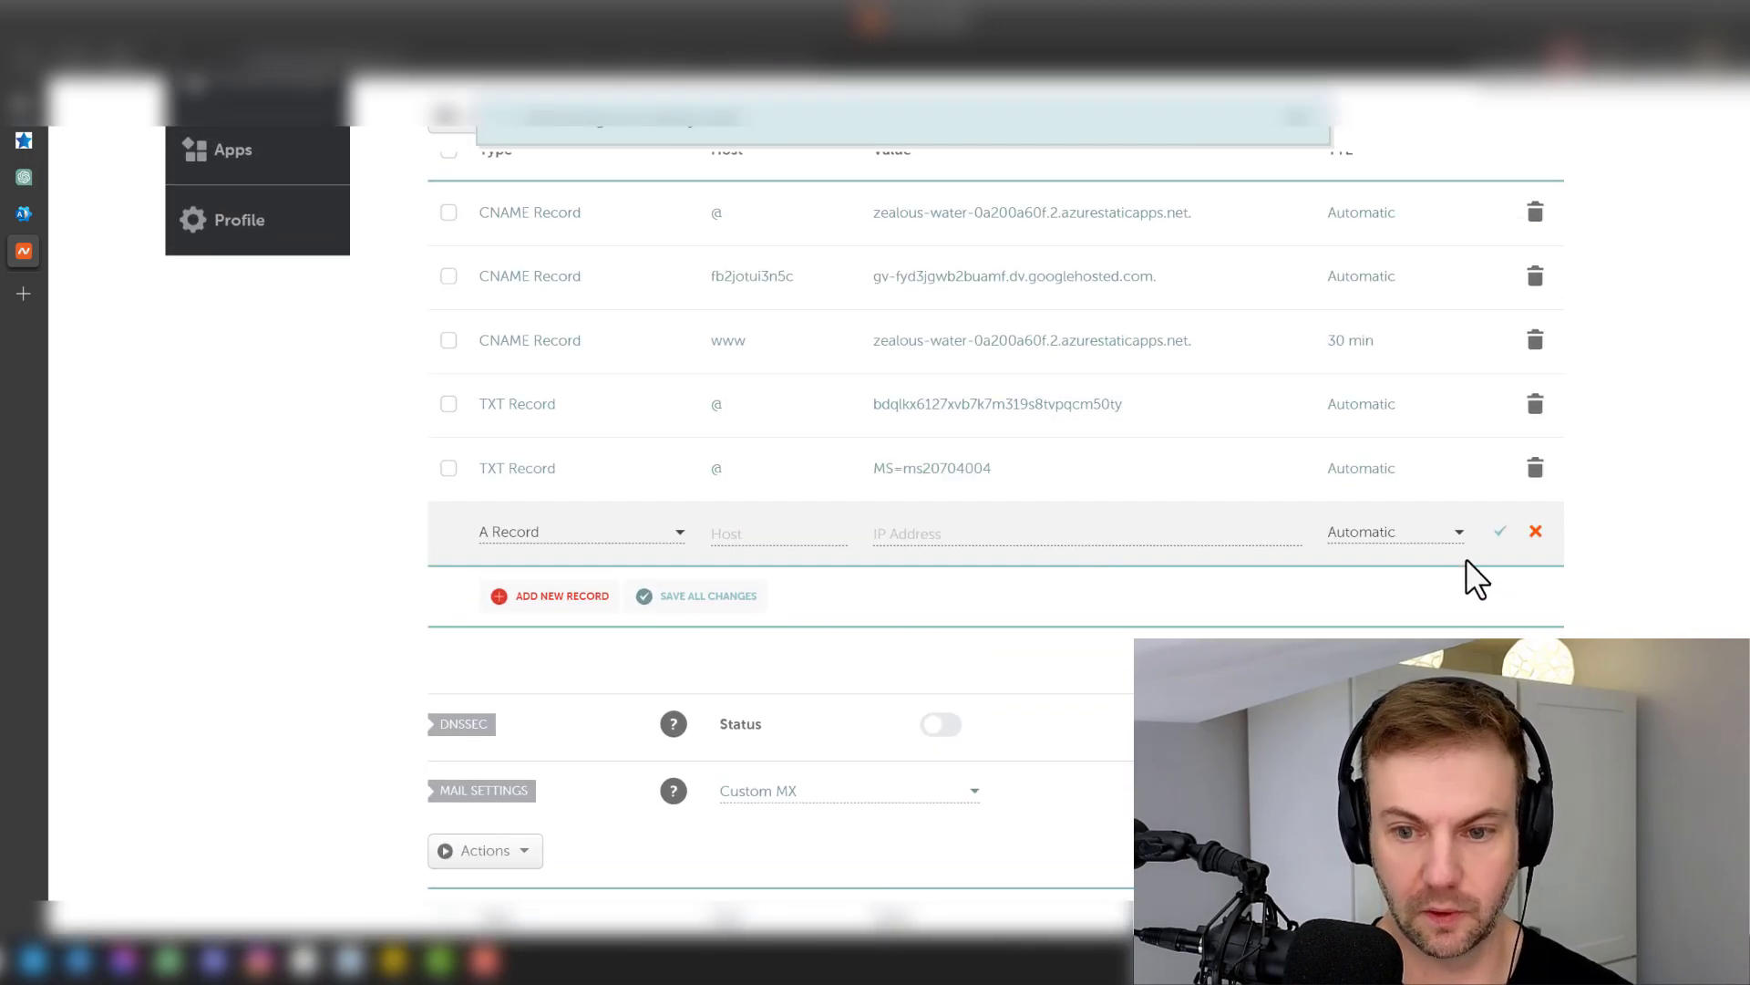
click(1536, 532)
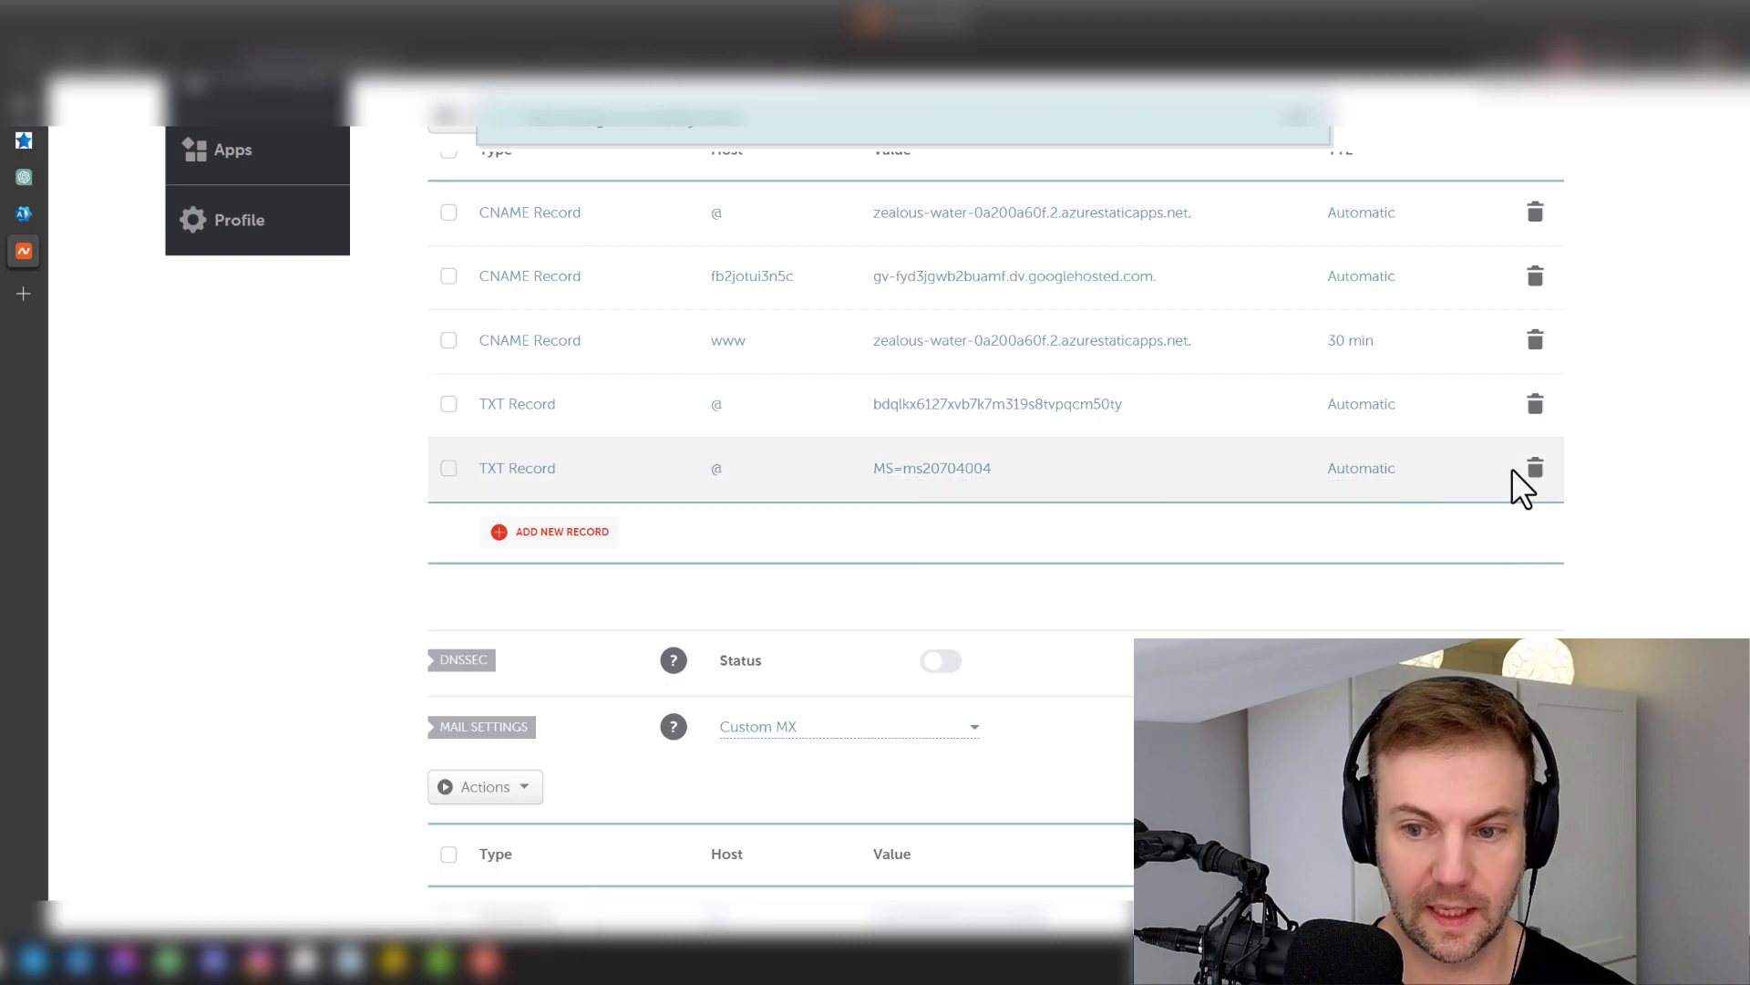
click(1535, 468)
click(1443, 564)
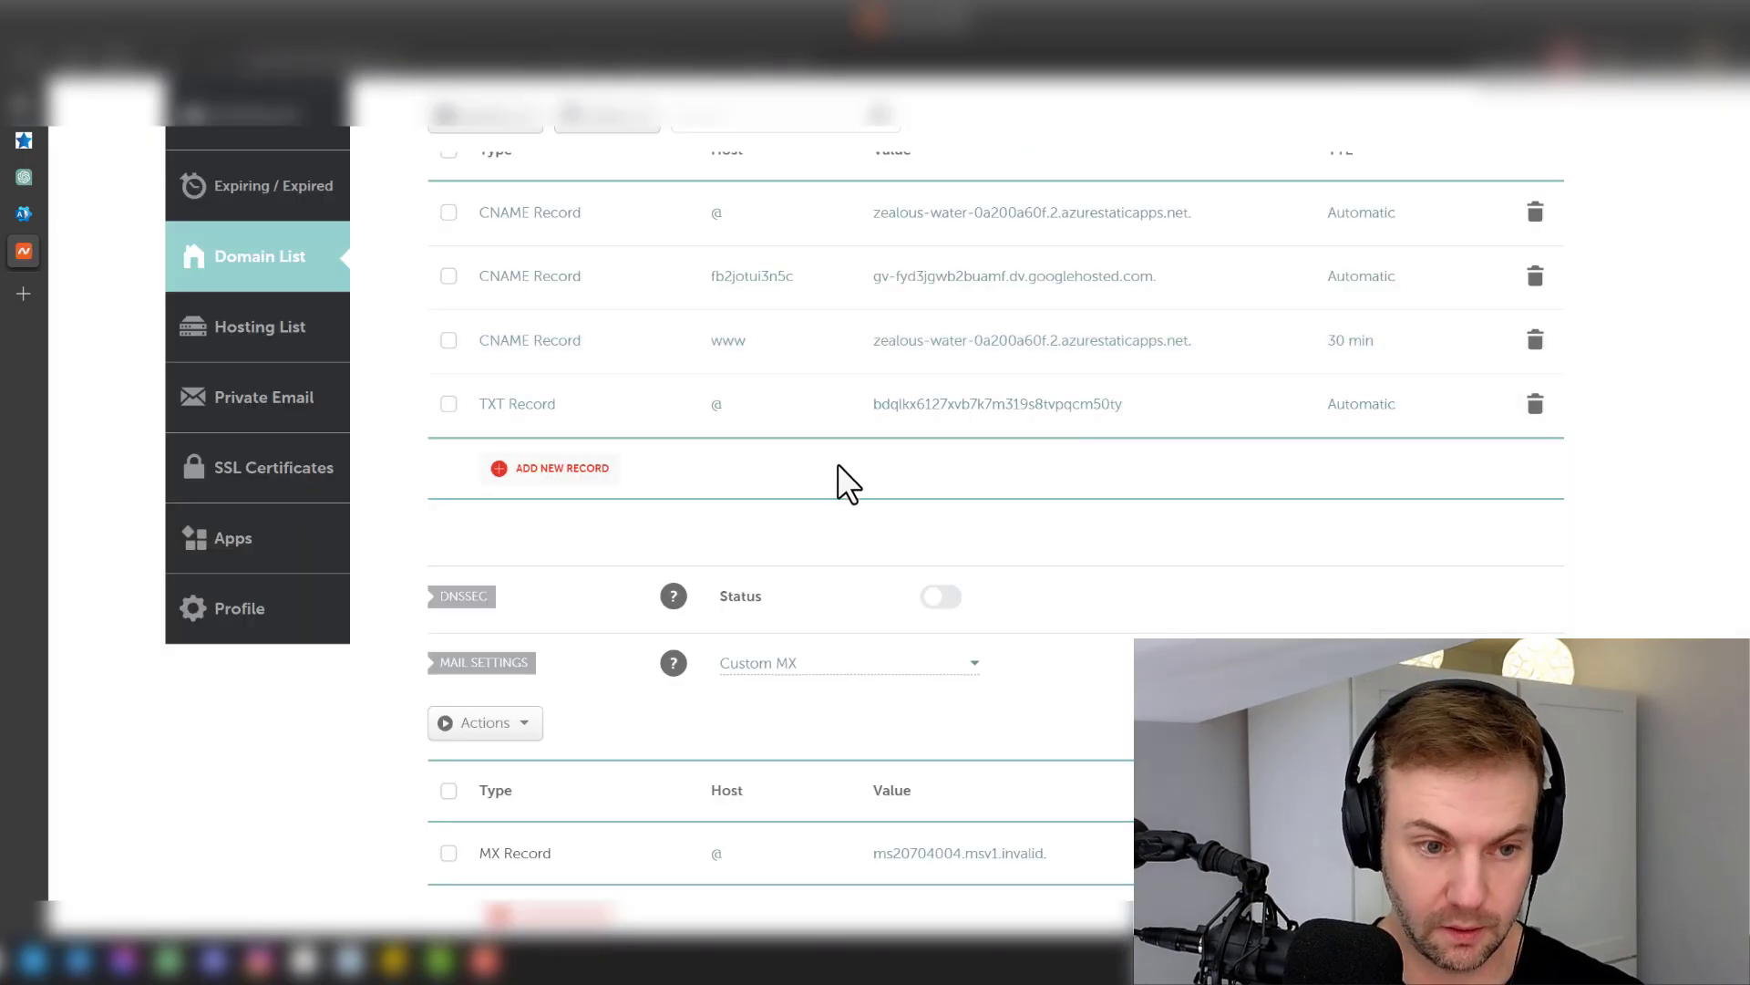
- Review the saved MX record and try to verify the domain with it in the Microsoft 365 admin center
scroll(775, 478, down, 3)
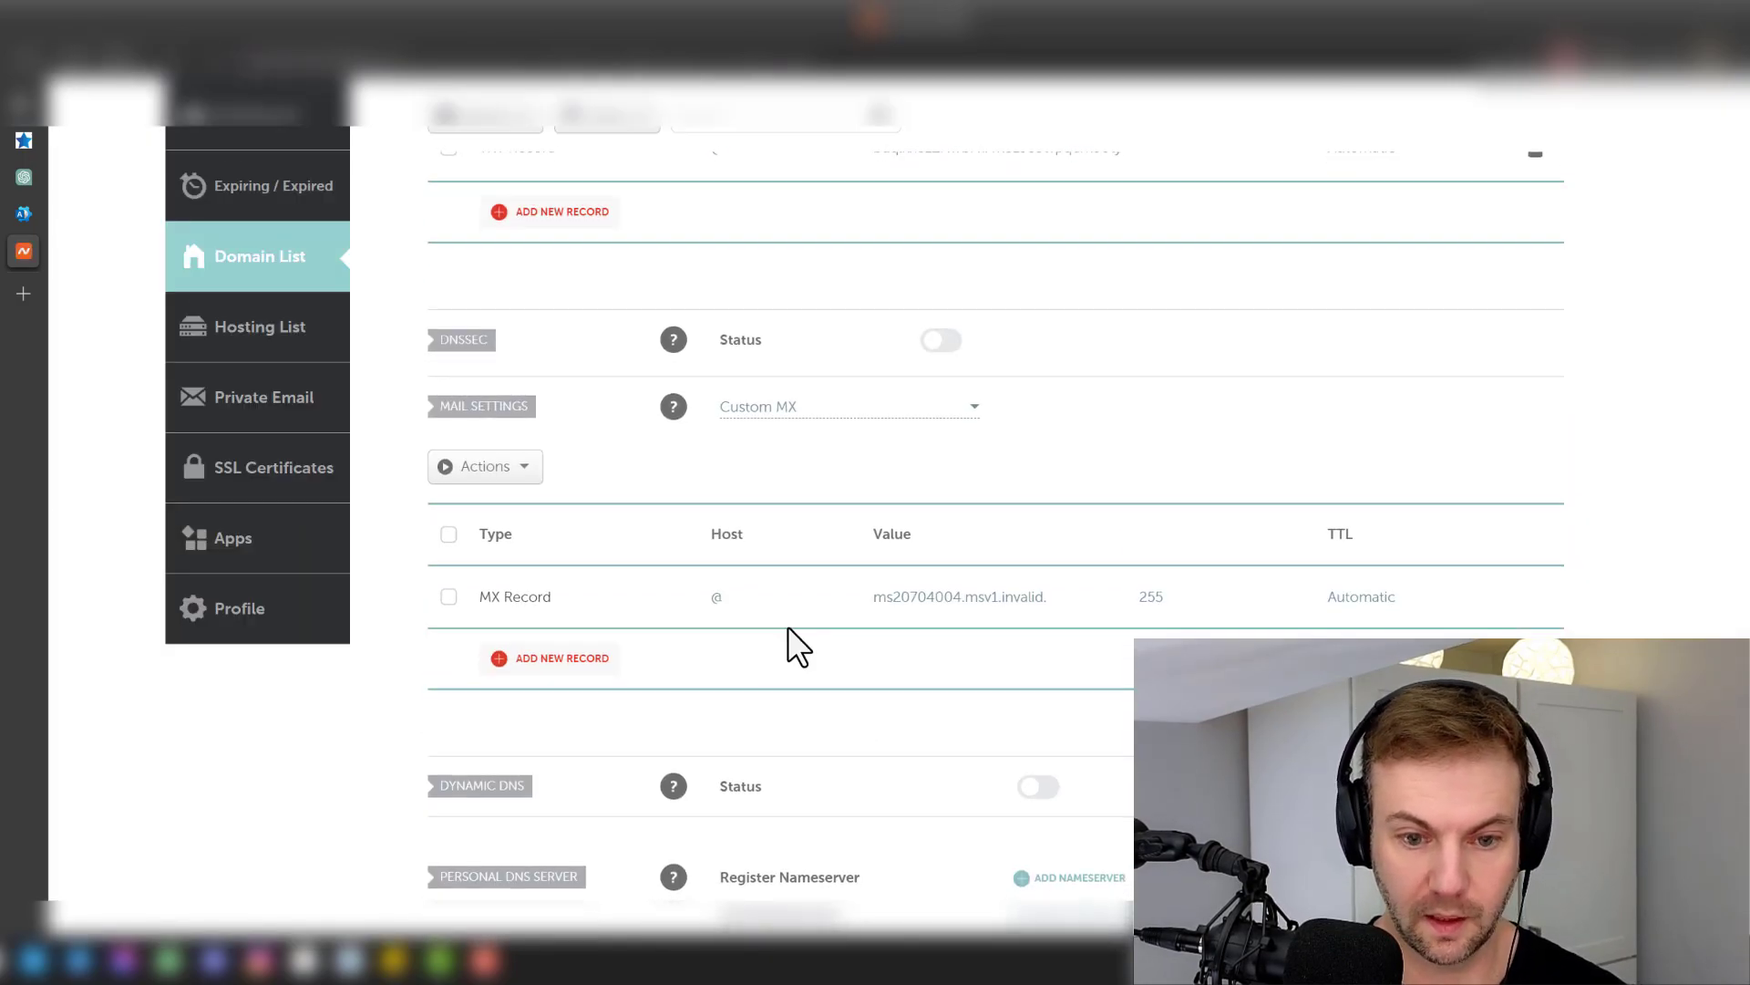
click(24, 213)
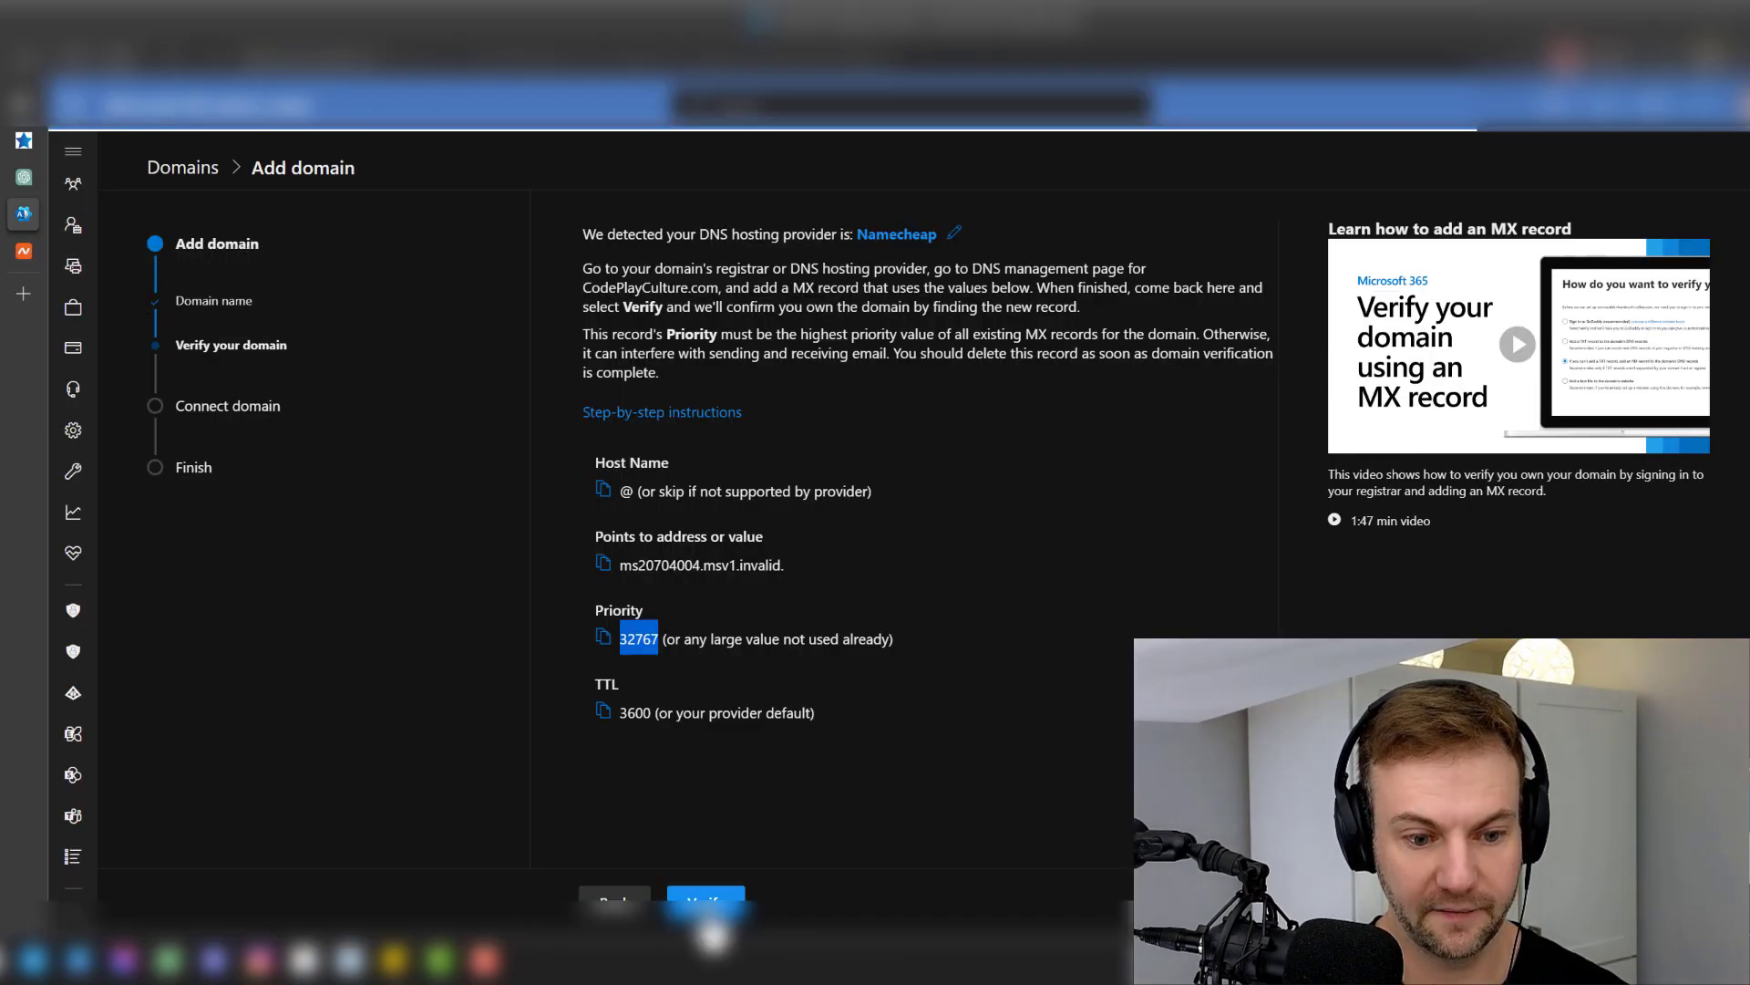
click(711, 907)
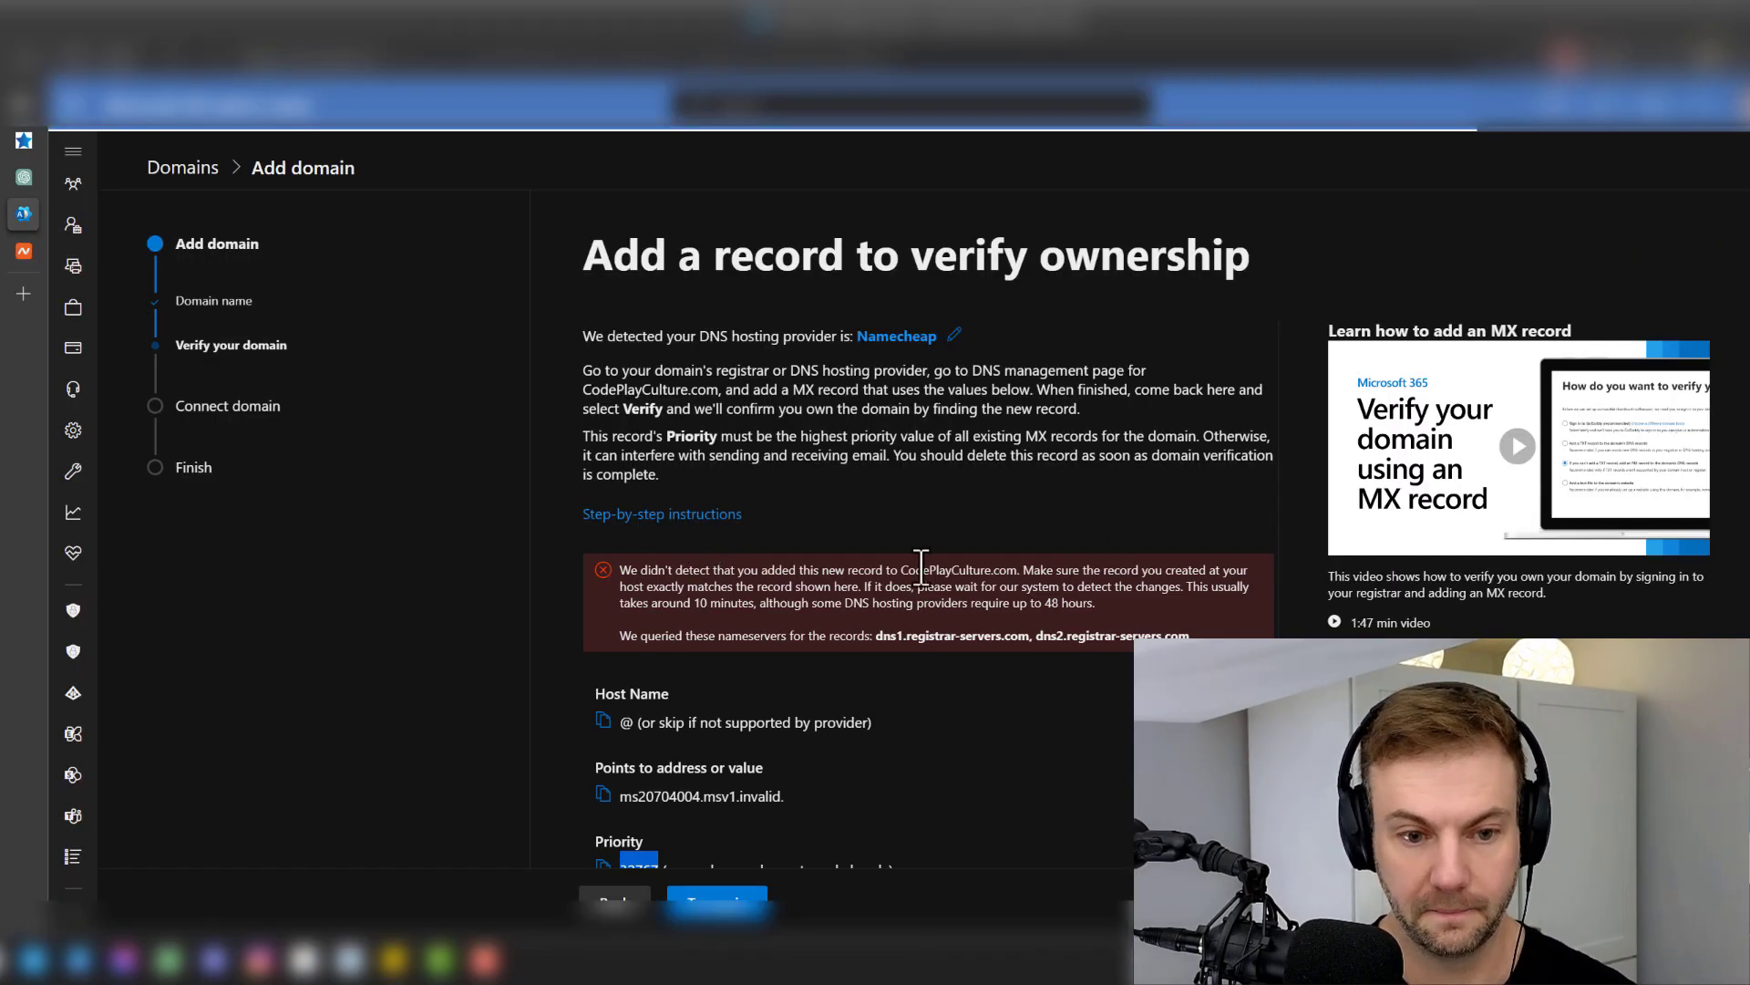
scroll(682, 714, down, 5)
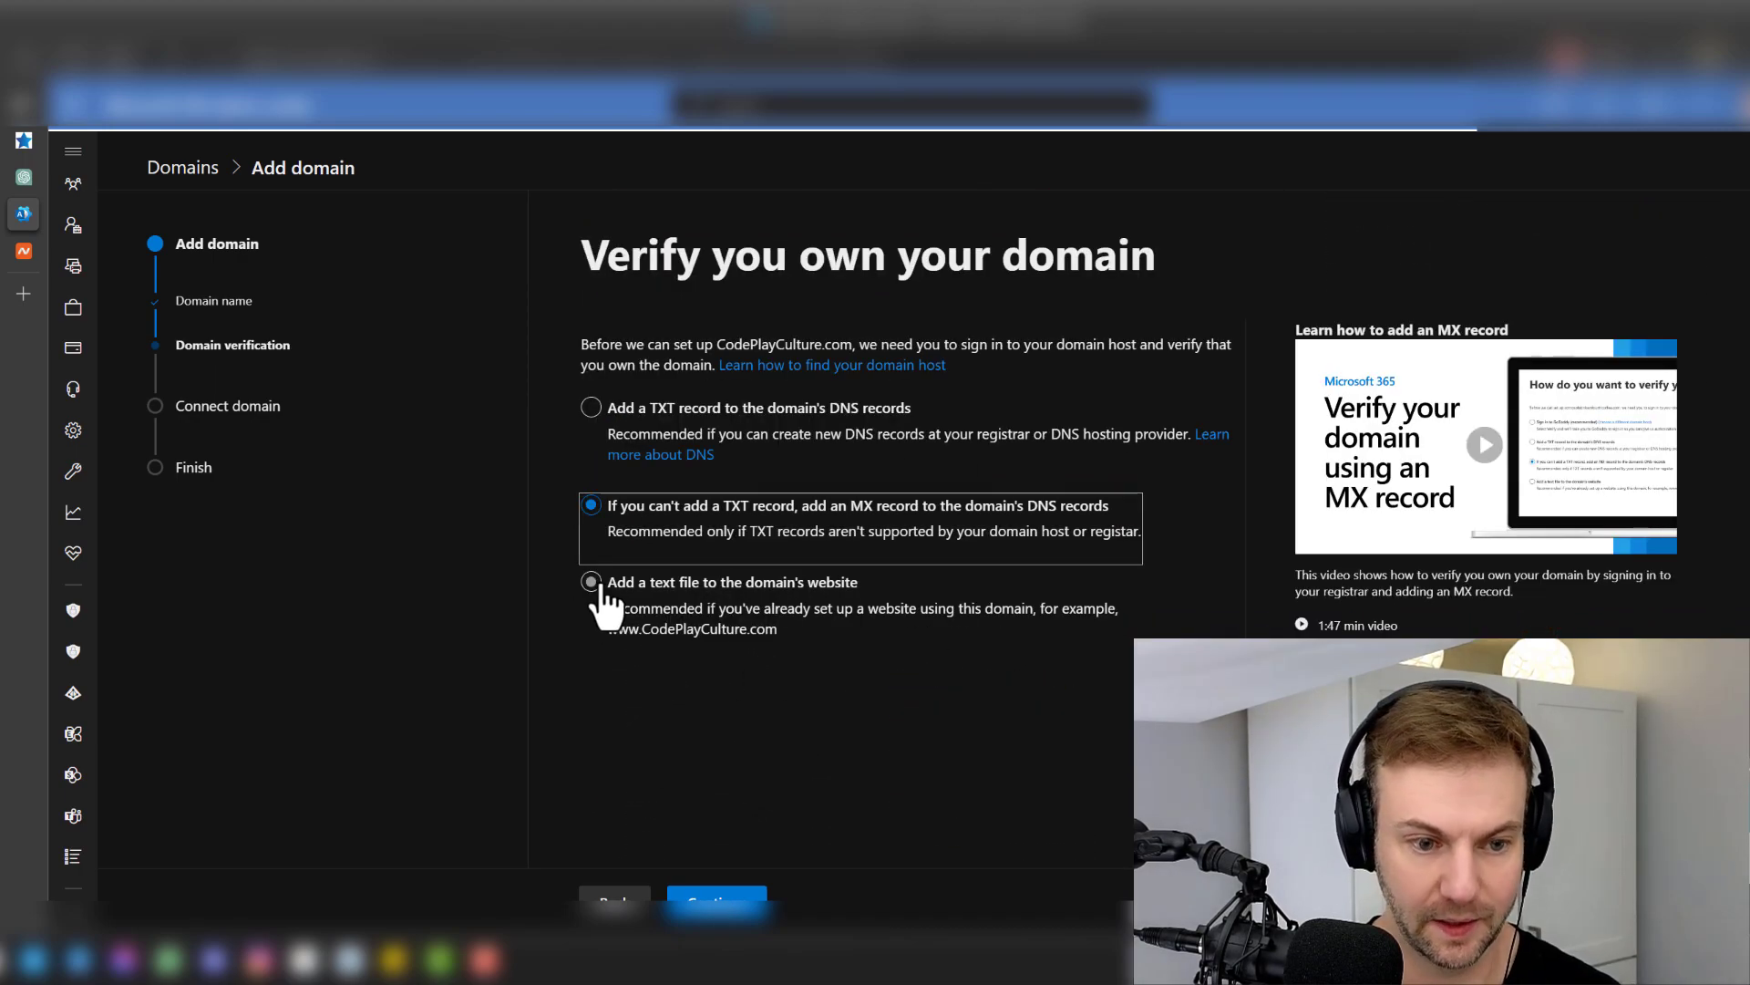
- Switch the verification method to adding a text file to the domain's website and download the verification .txt file
click(605, 588)
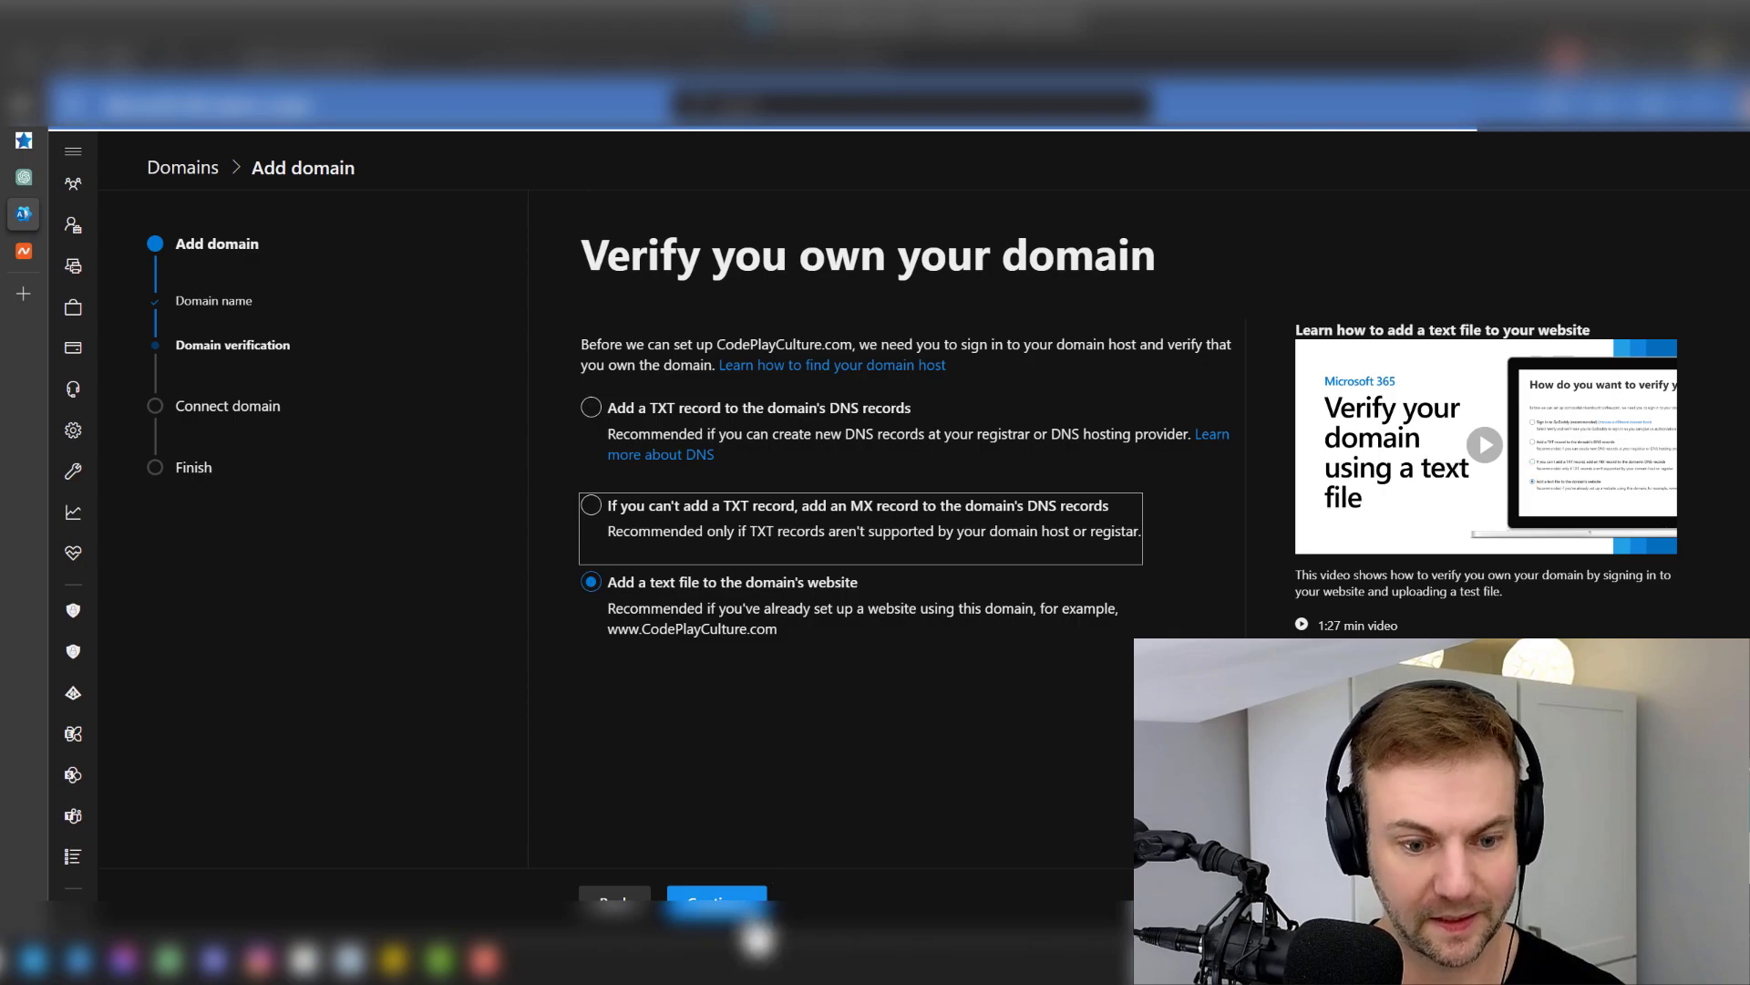
click(739, 905)
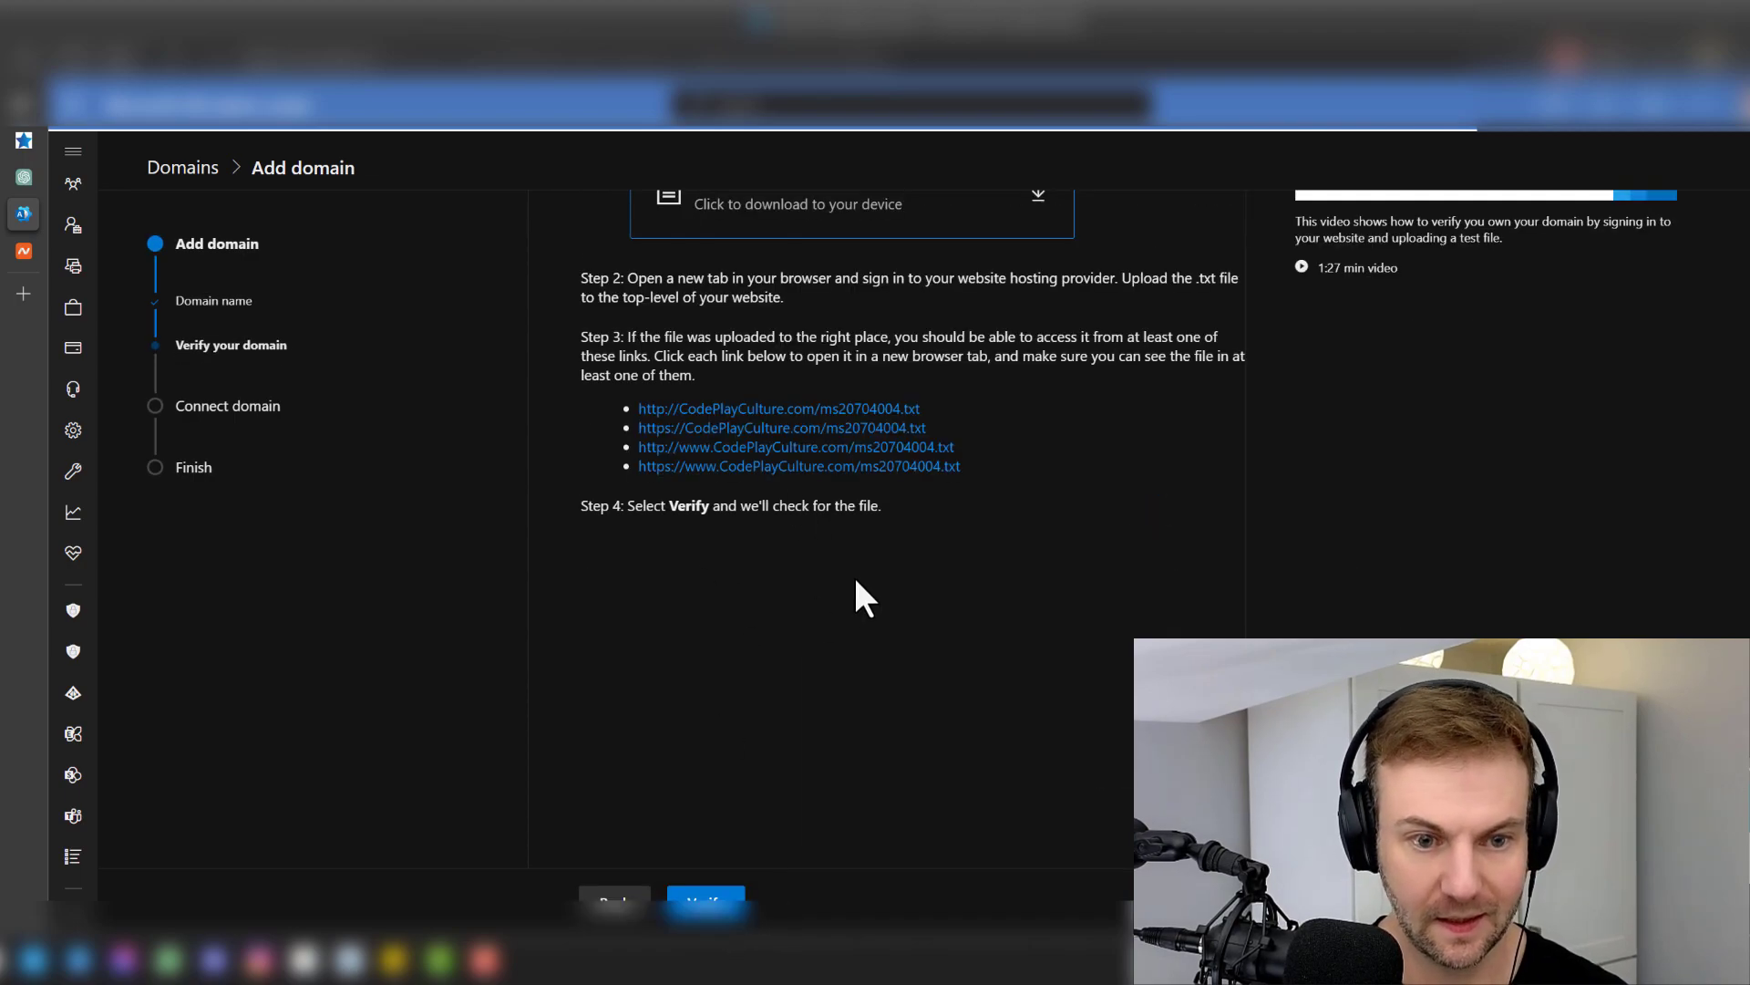
scroll(862, 597, up, 2)
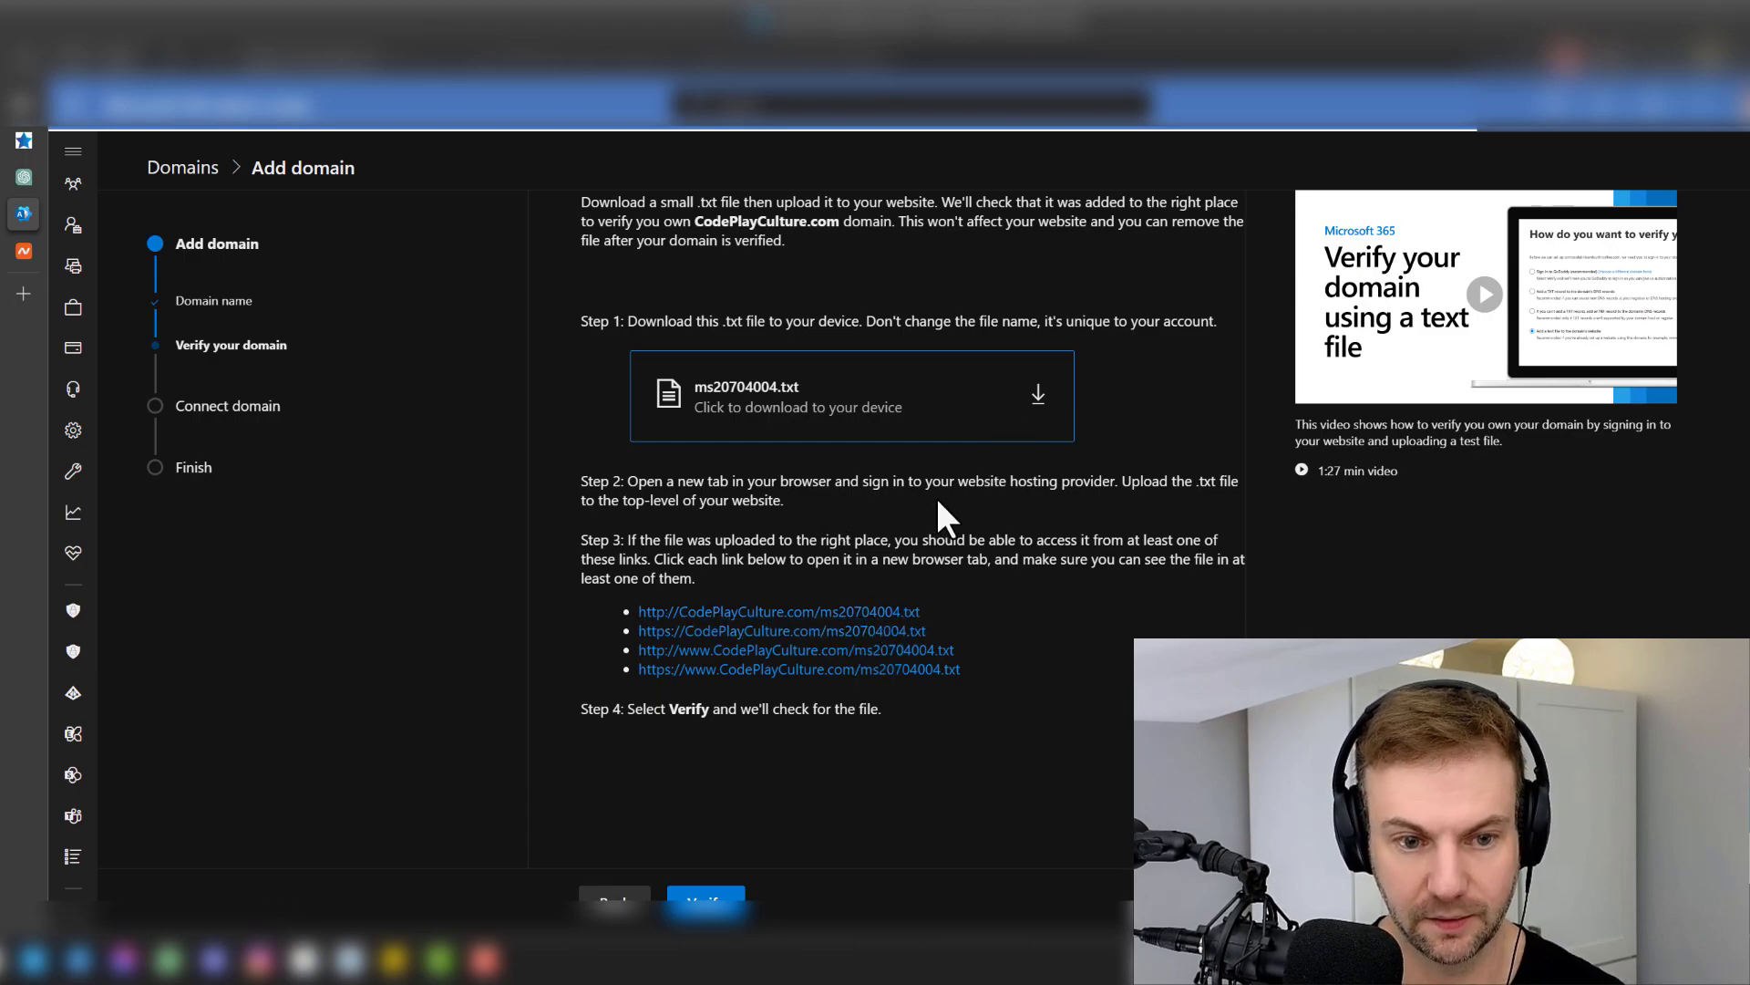
scroll(939, 501, up, 1)
click(1033, 499)
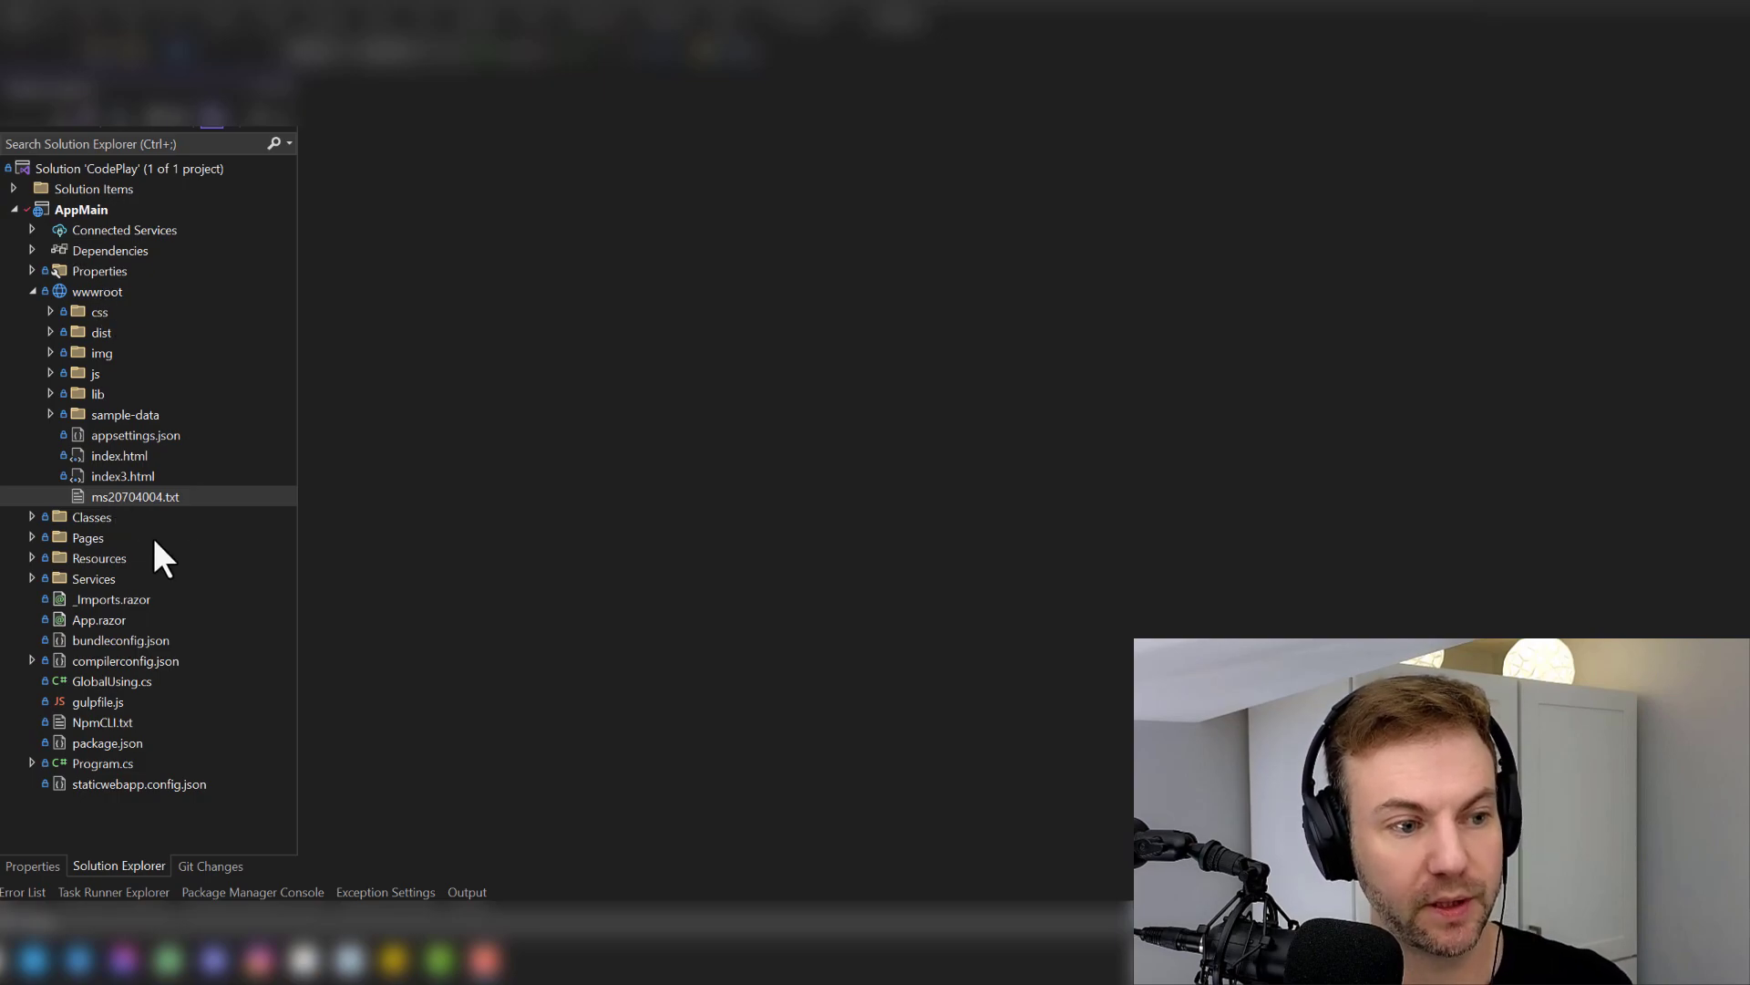
- Set the verification .txt file in wwwroot to Copy always, and commit and push all changes with the message "MX Office 365 Verification File"
right_click(129, 499)
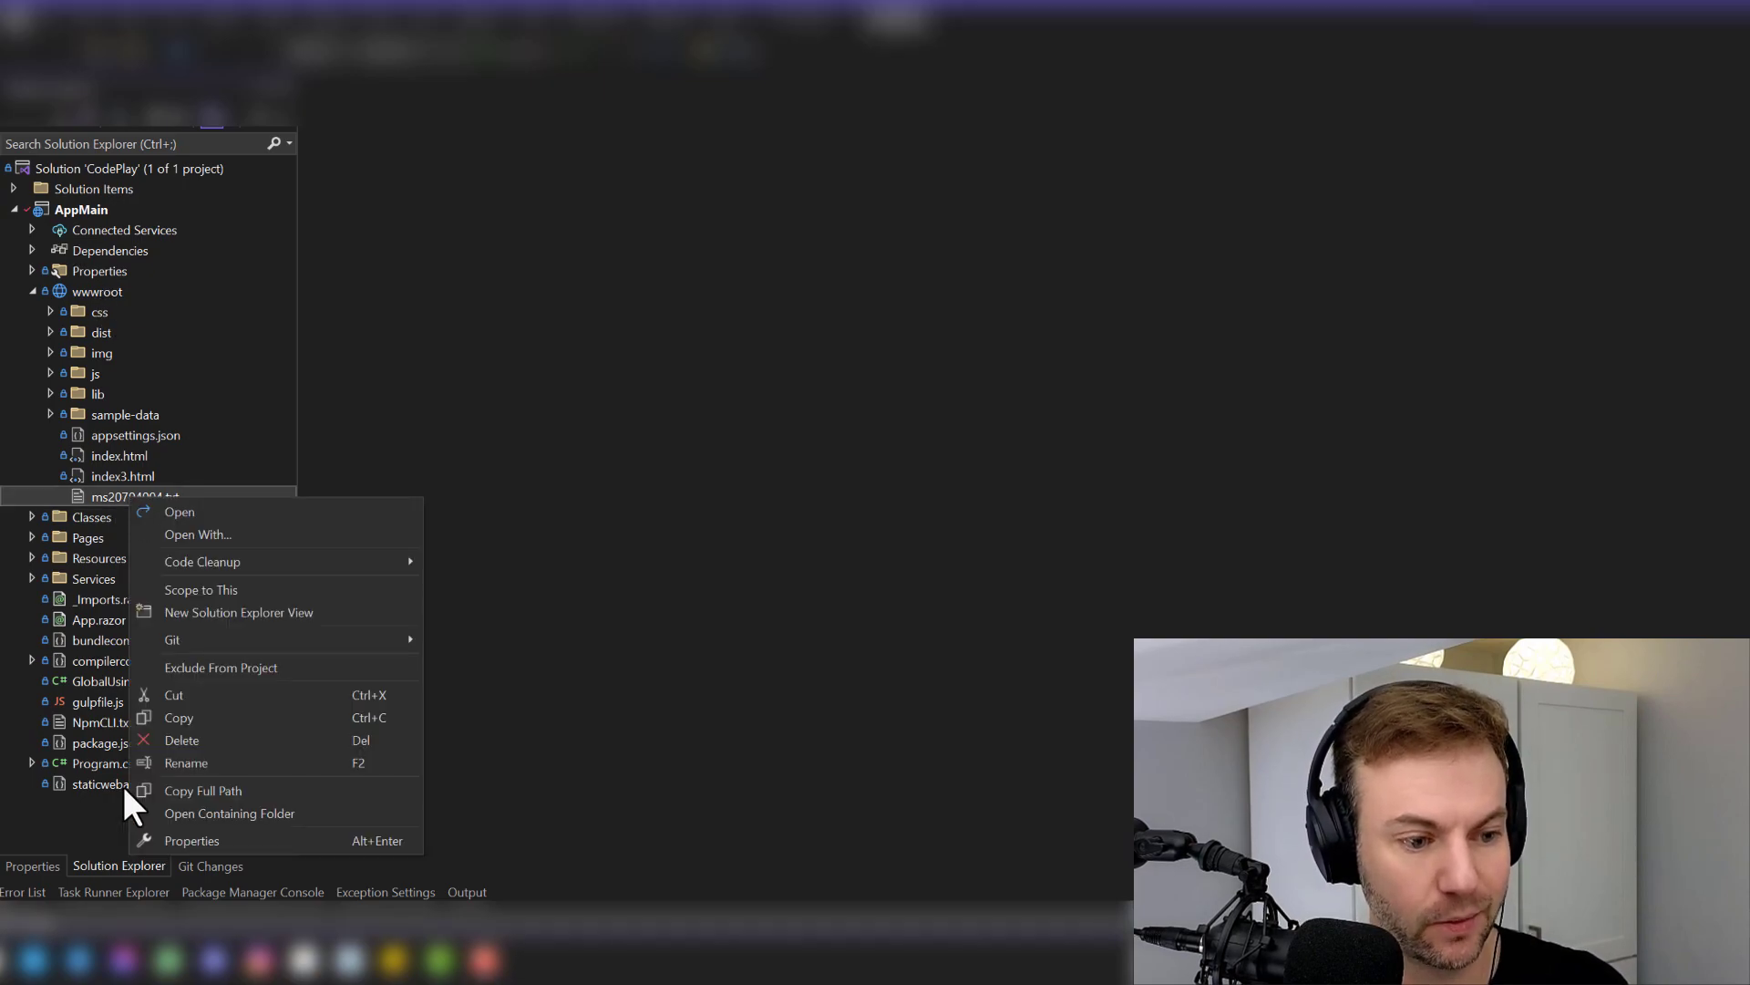
click(213, 841)
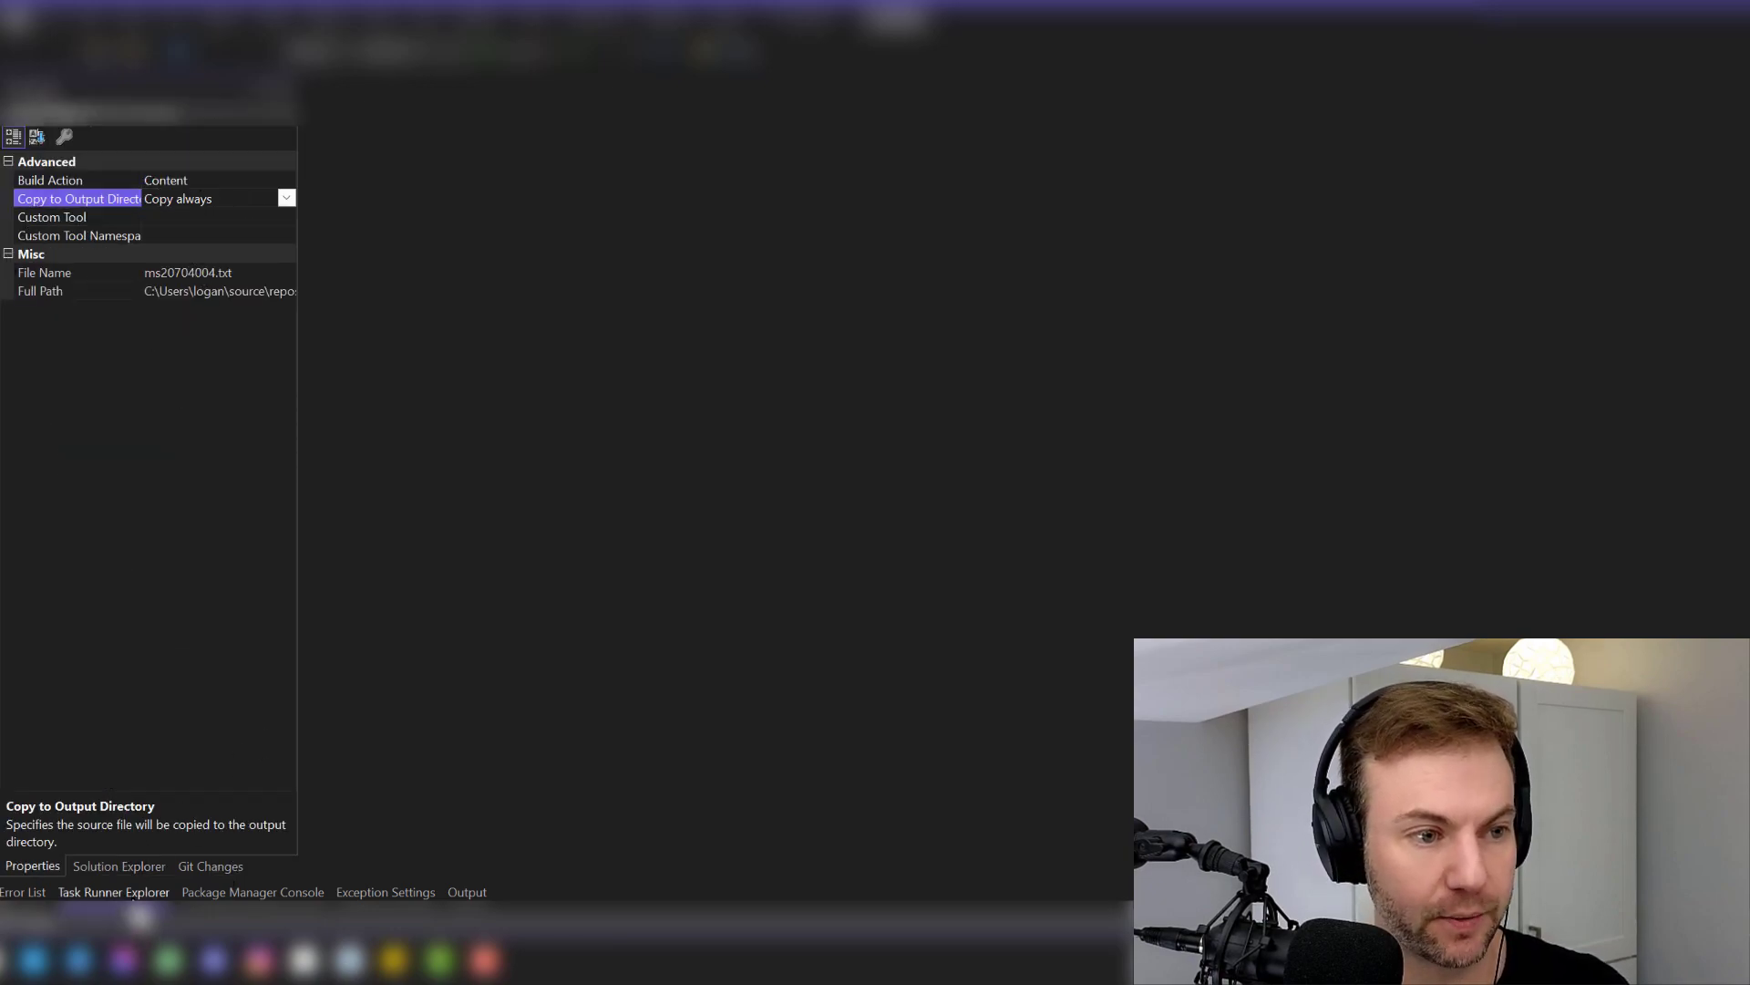
click(205, 866)
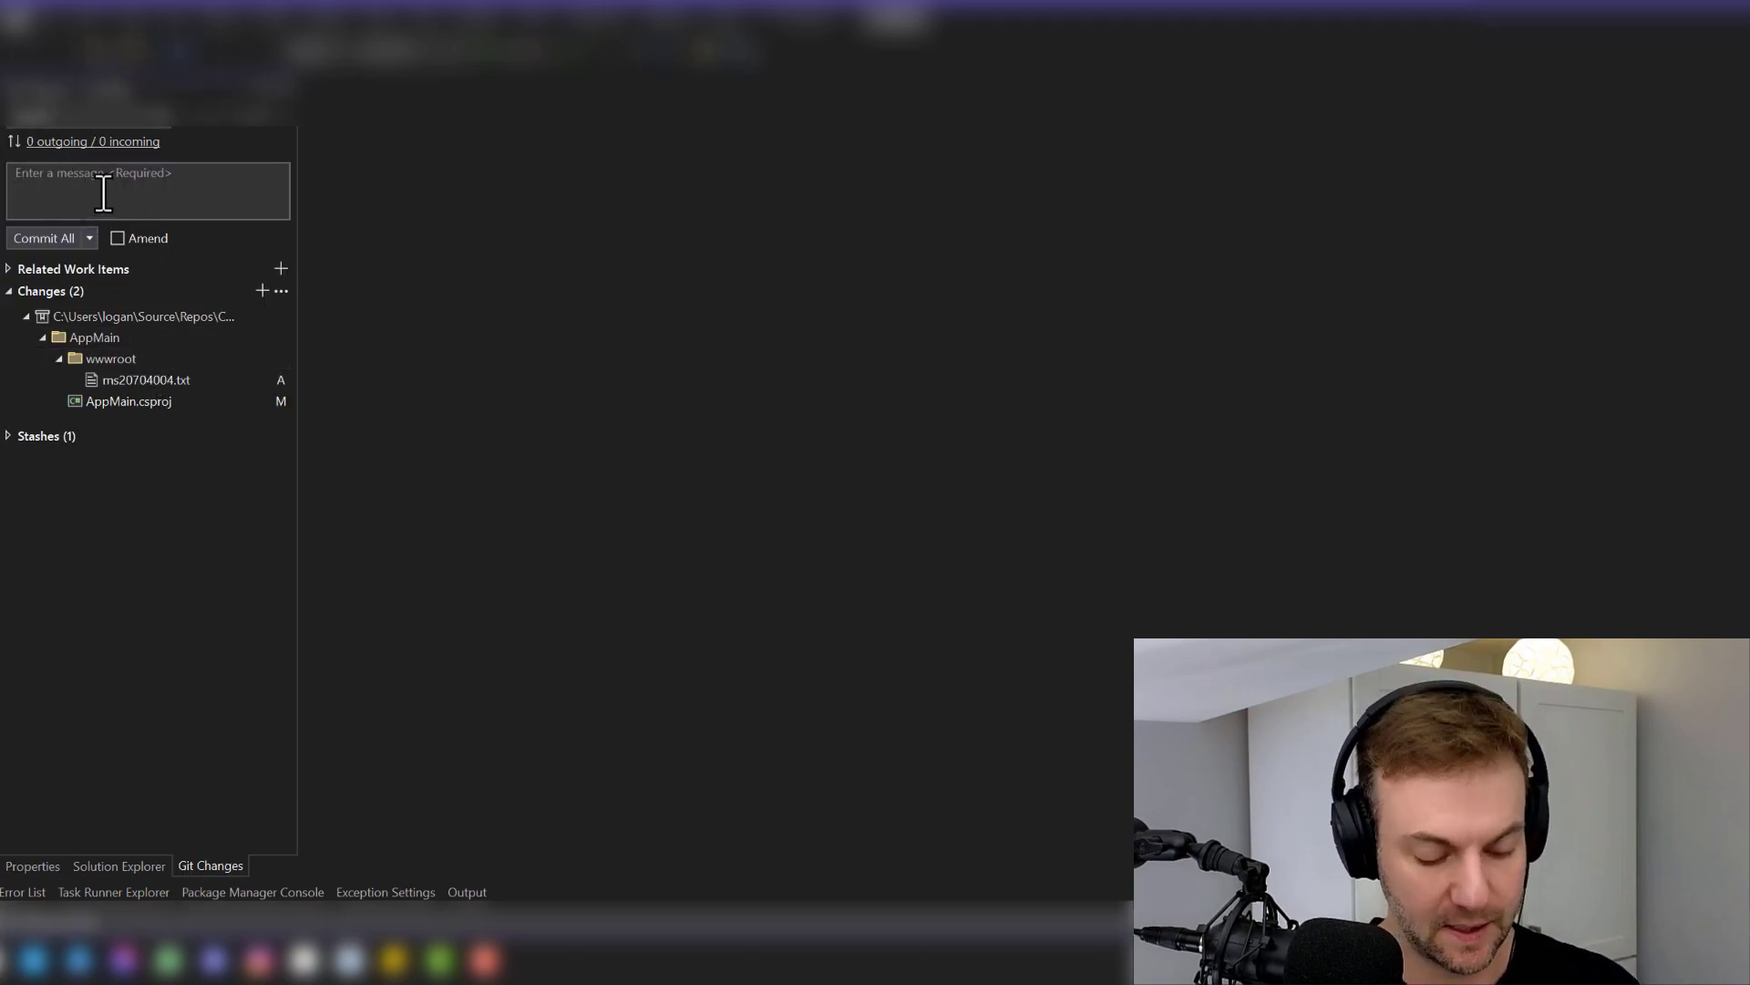
text(MX Office 365 Verification File)
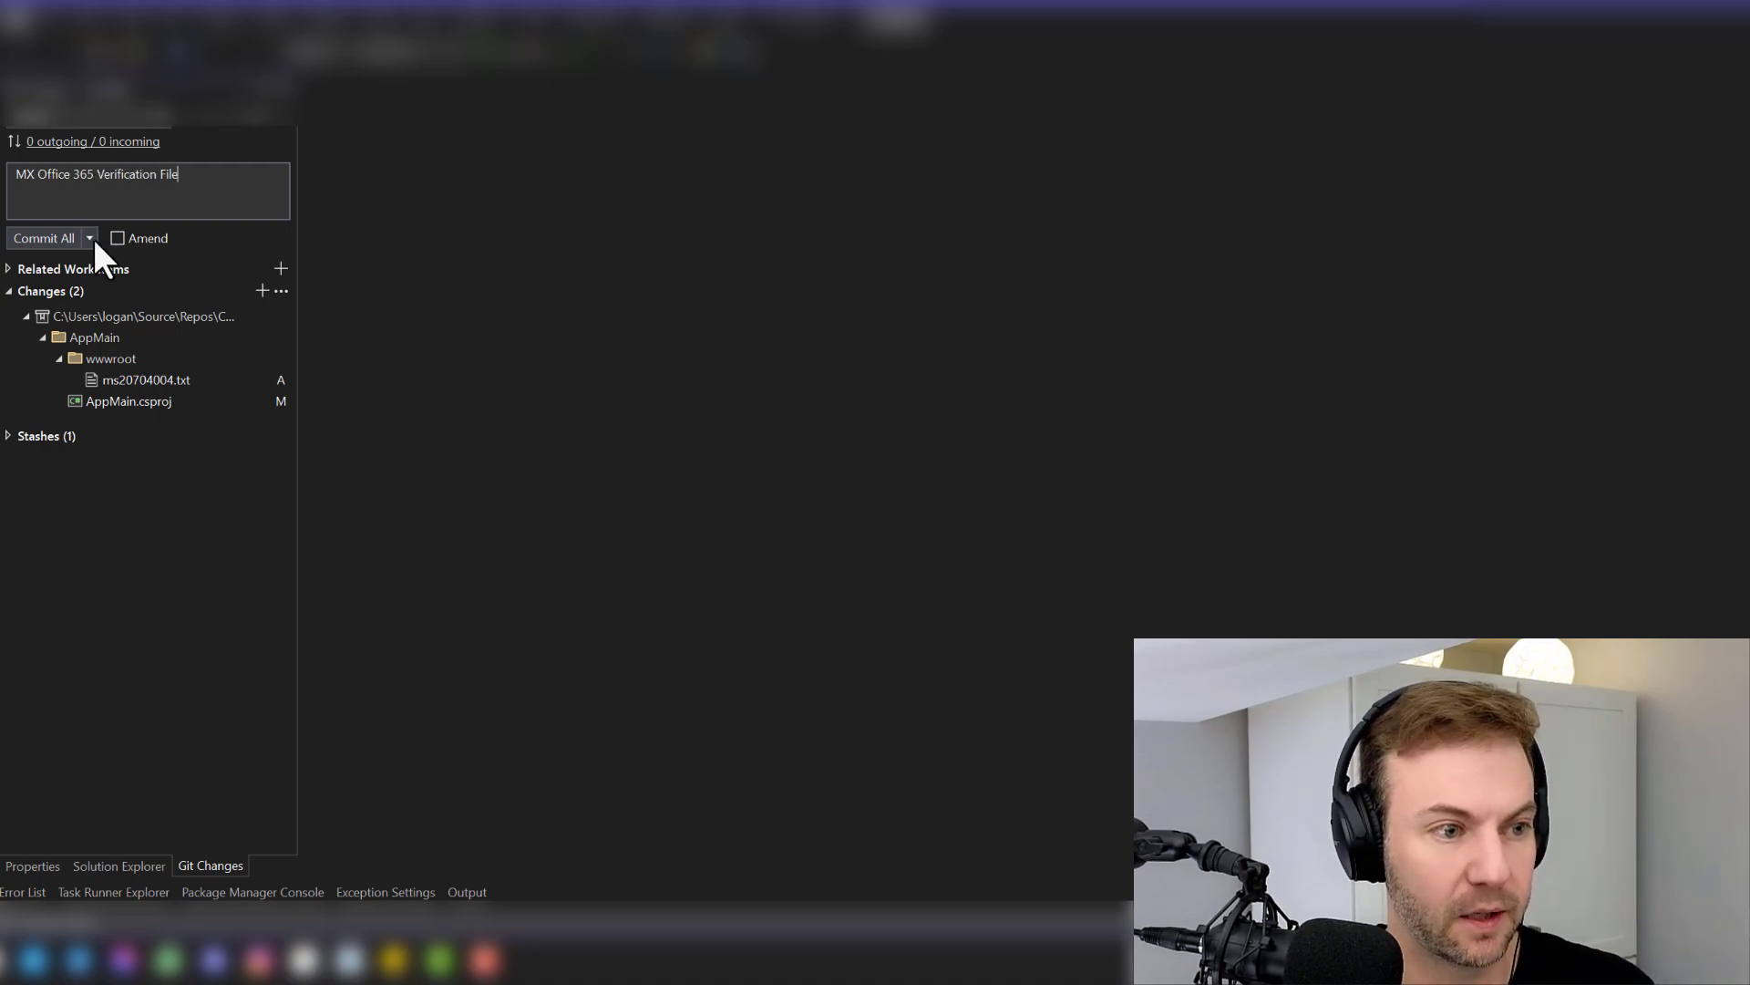
click(90, 238)
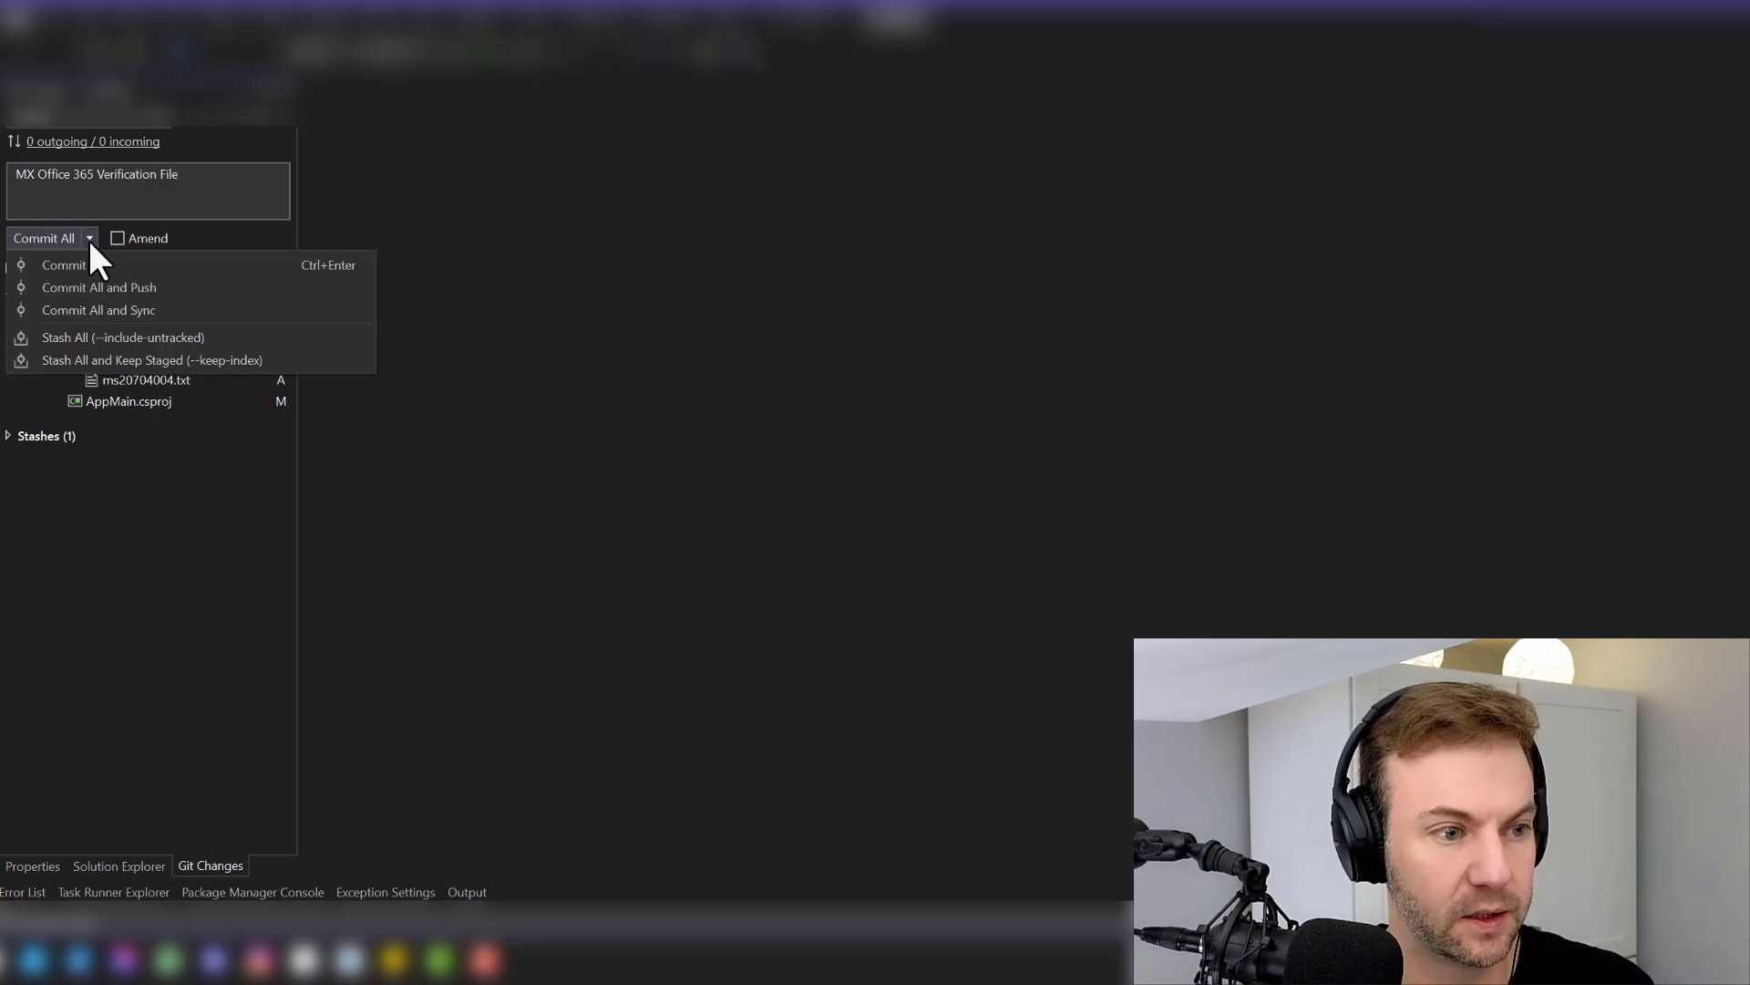
click(97, 285)
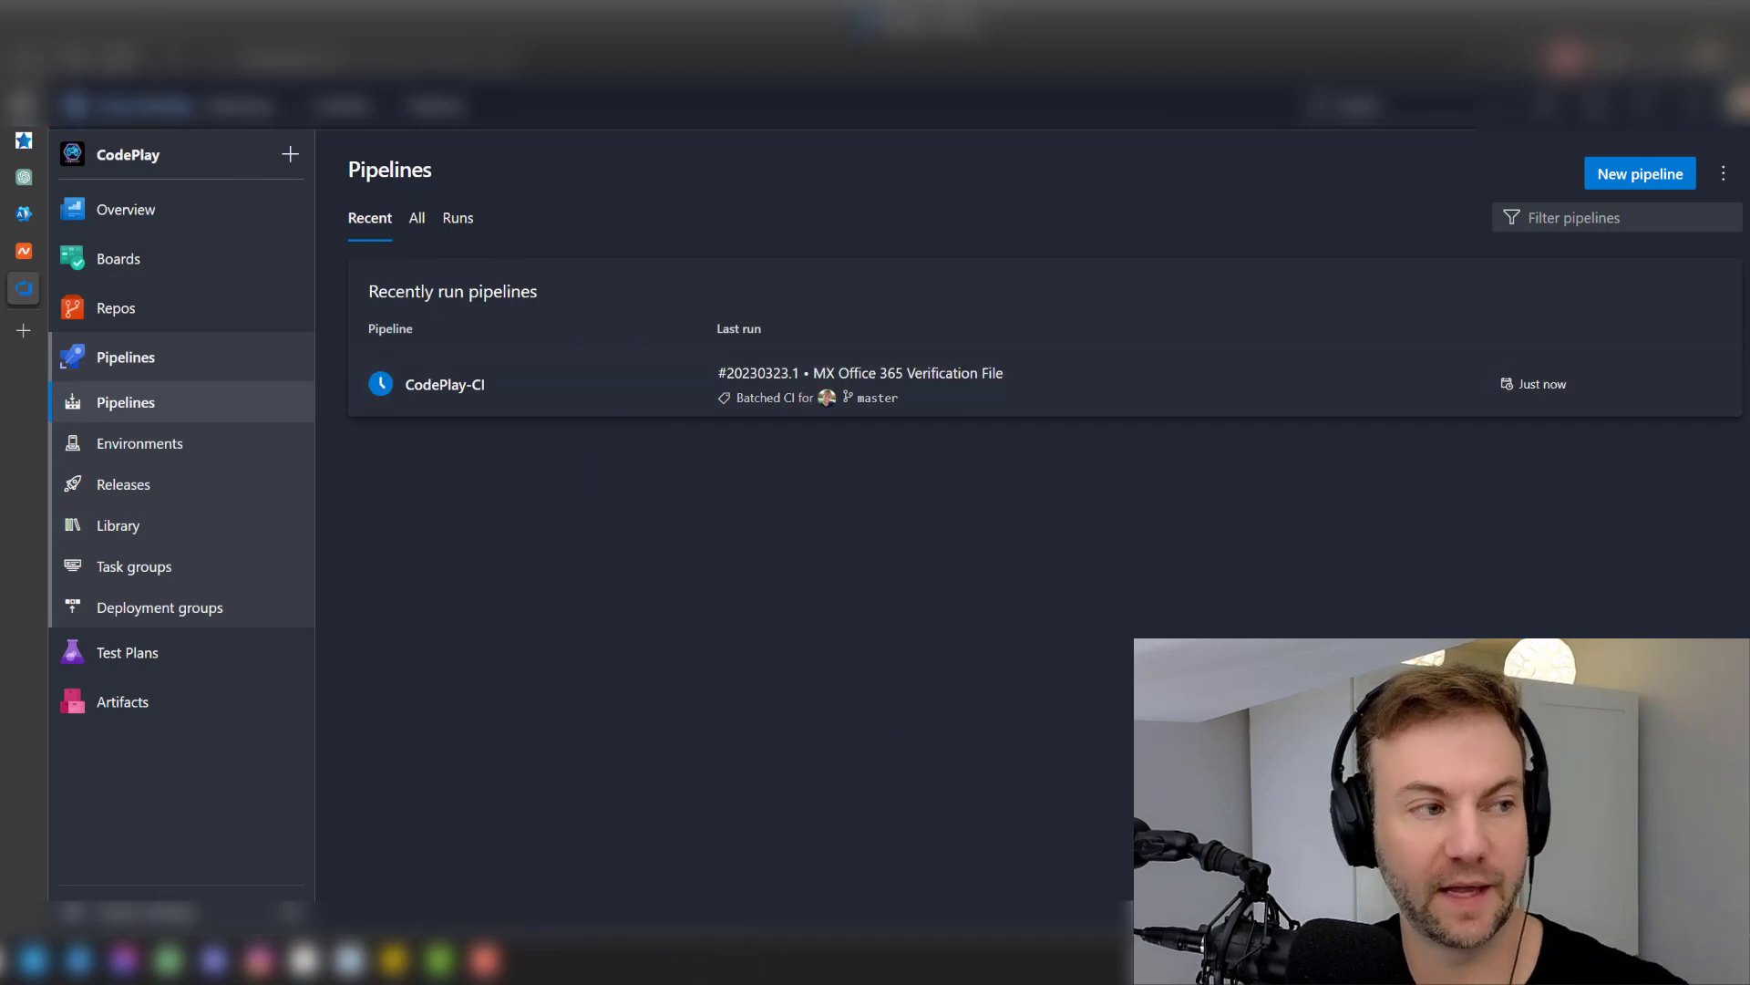
- Switch to Namecheap, change the domain's mail settings from Custom MX to No Email Service and save the change
click(23, 251)
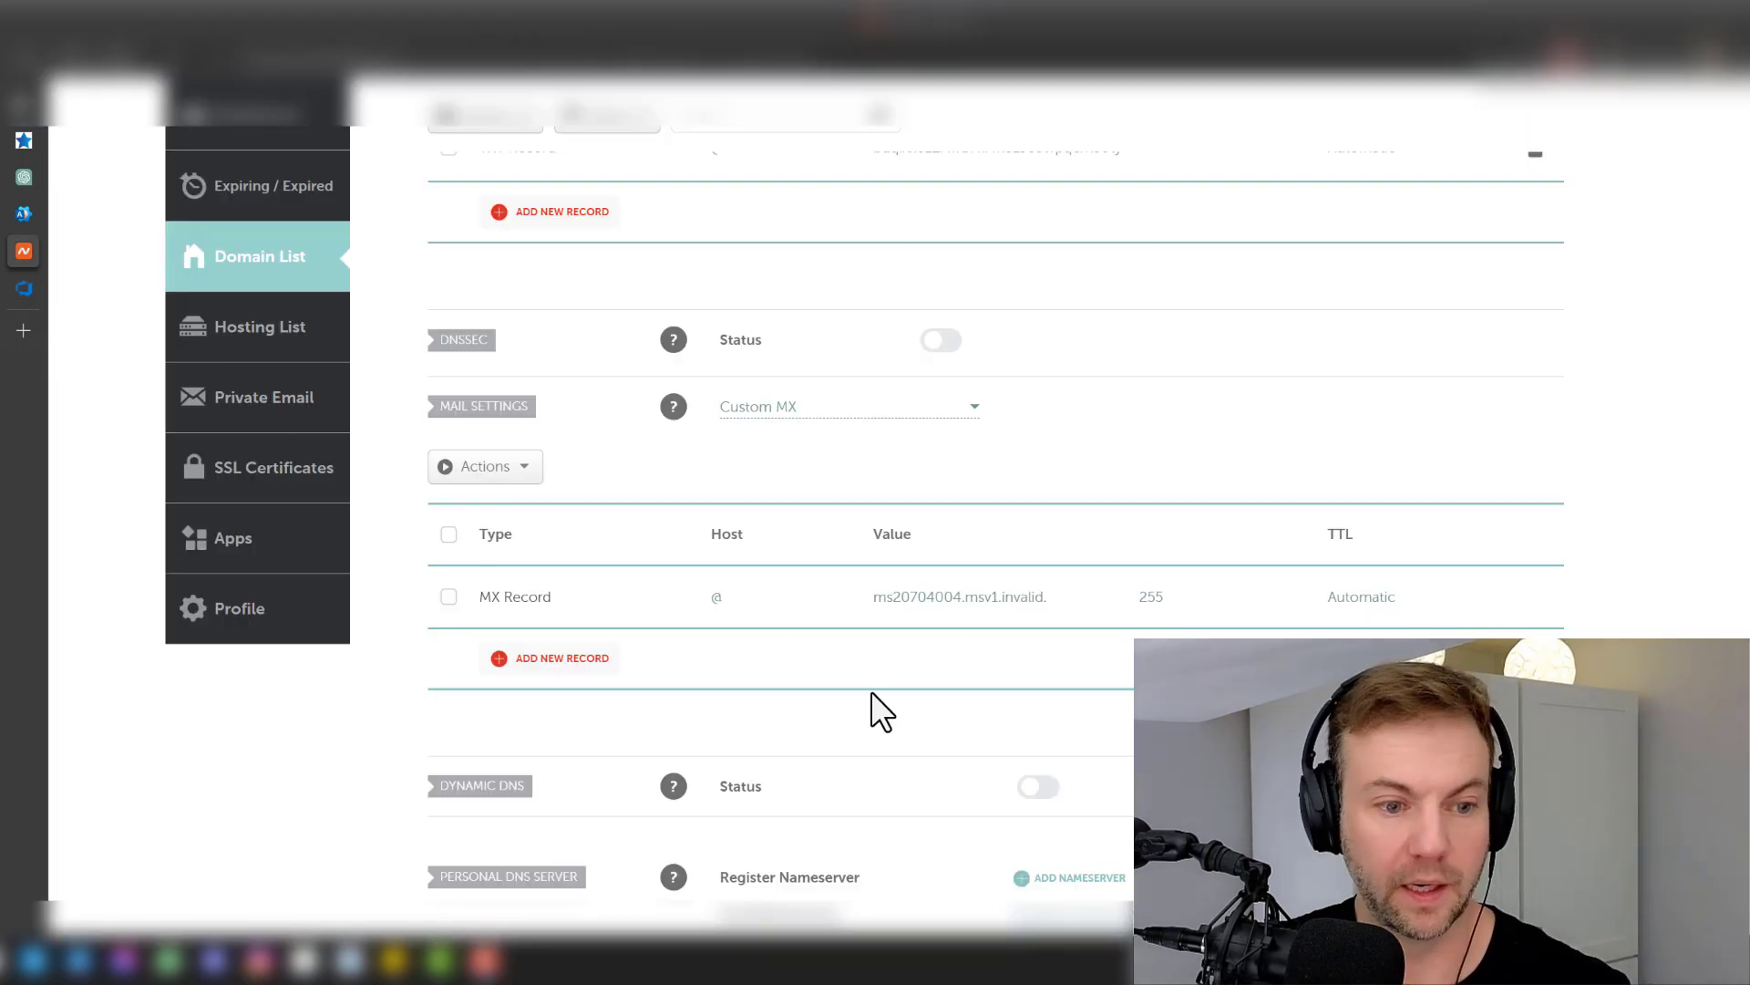
click(450, 598)
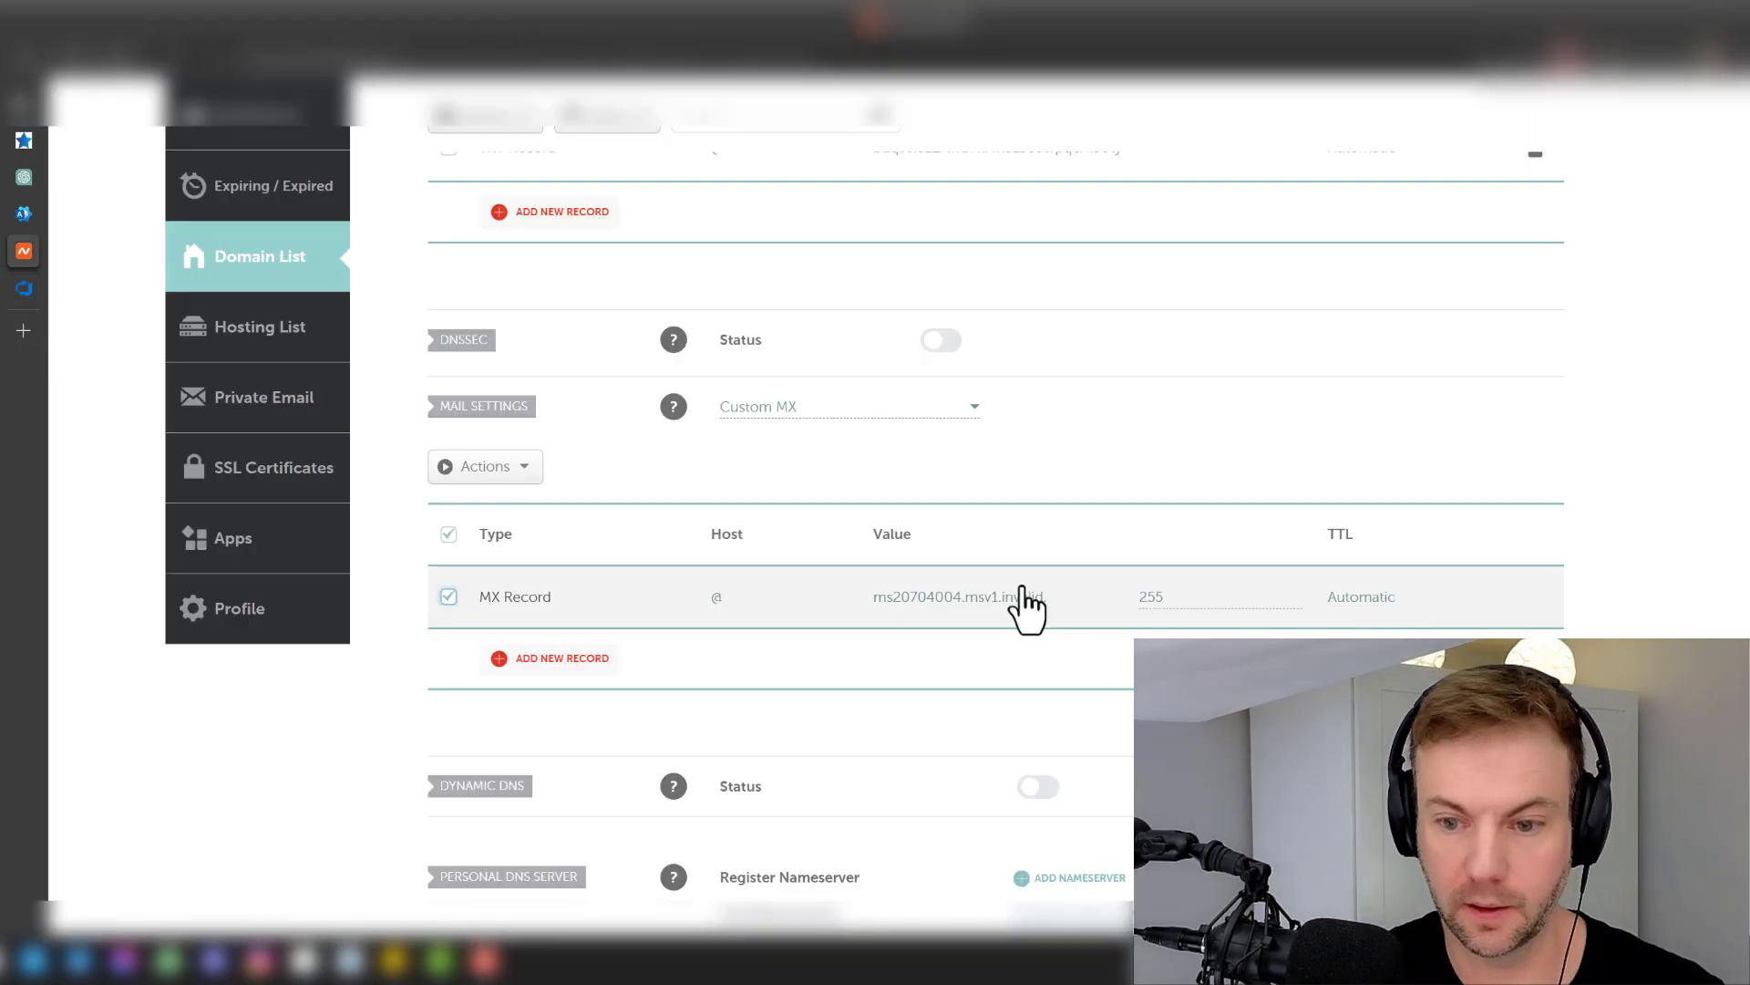
click(848, 407)
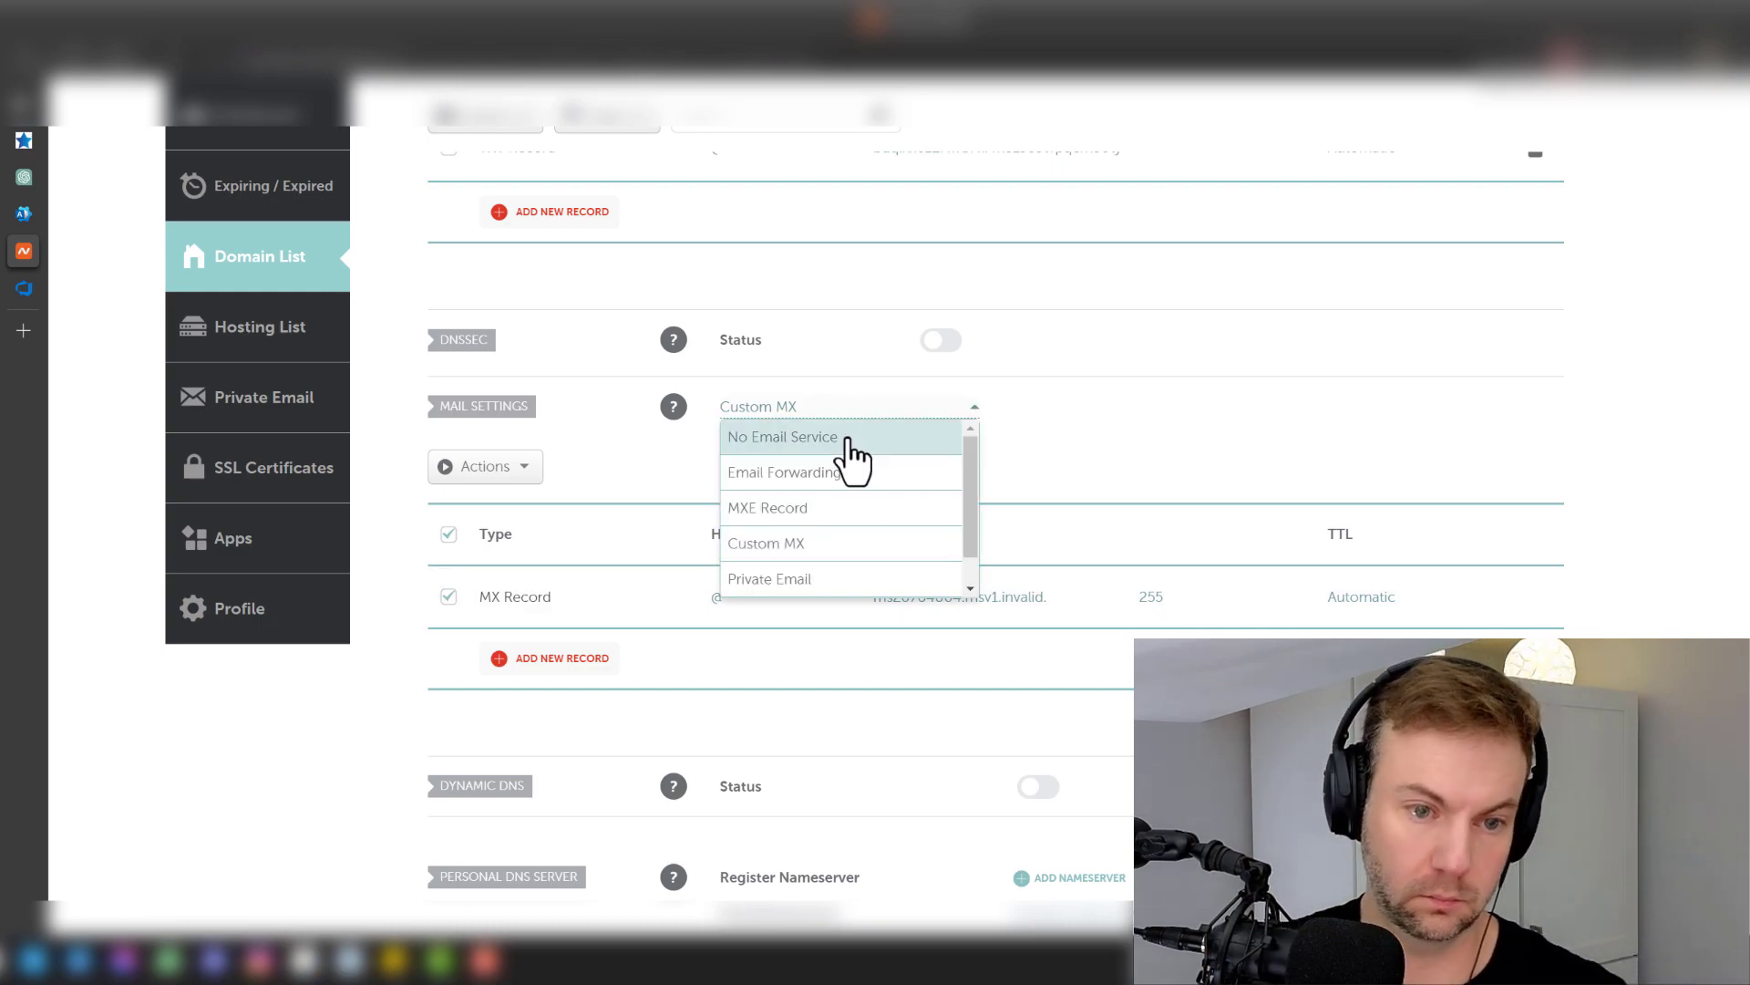
click(848, 437)
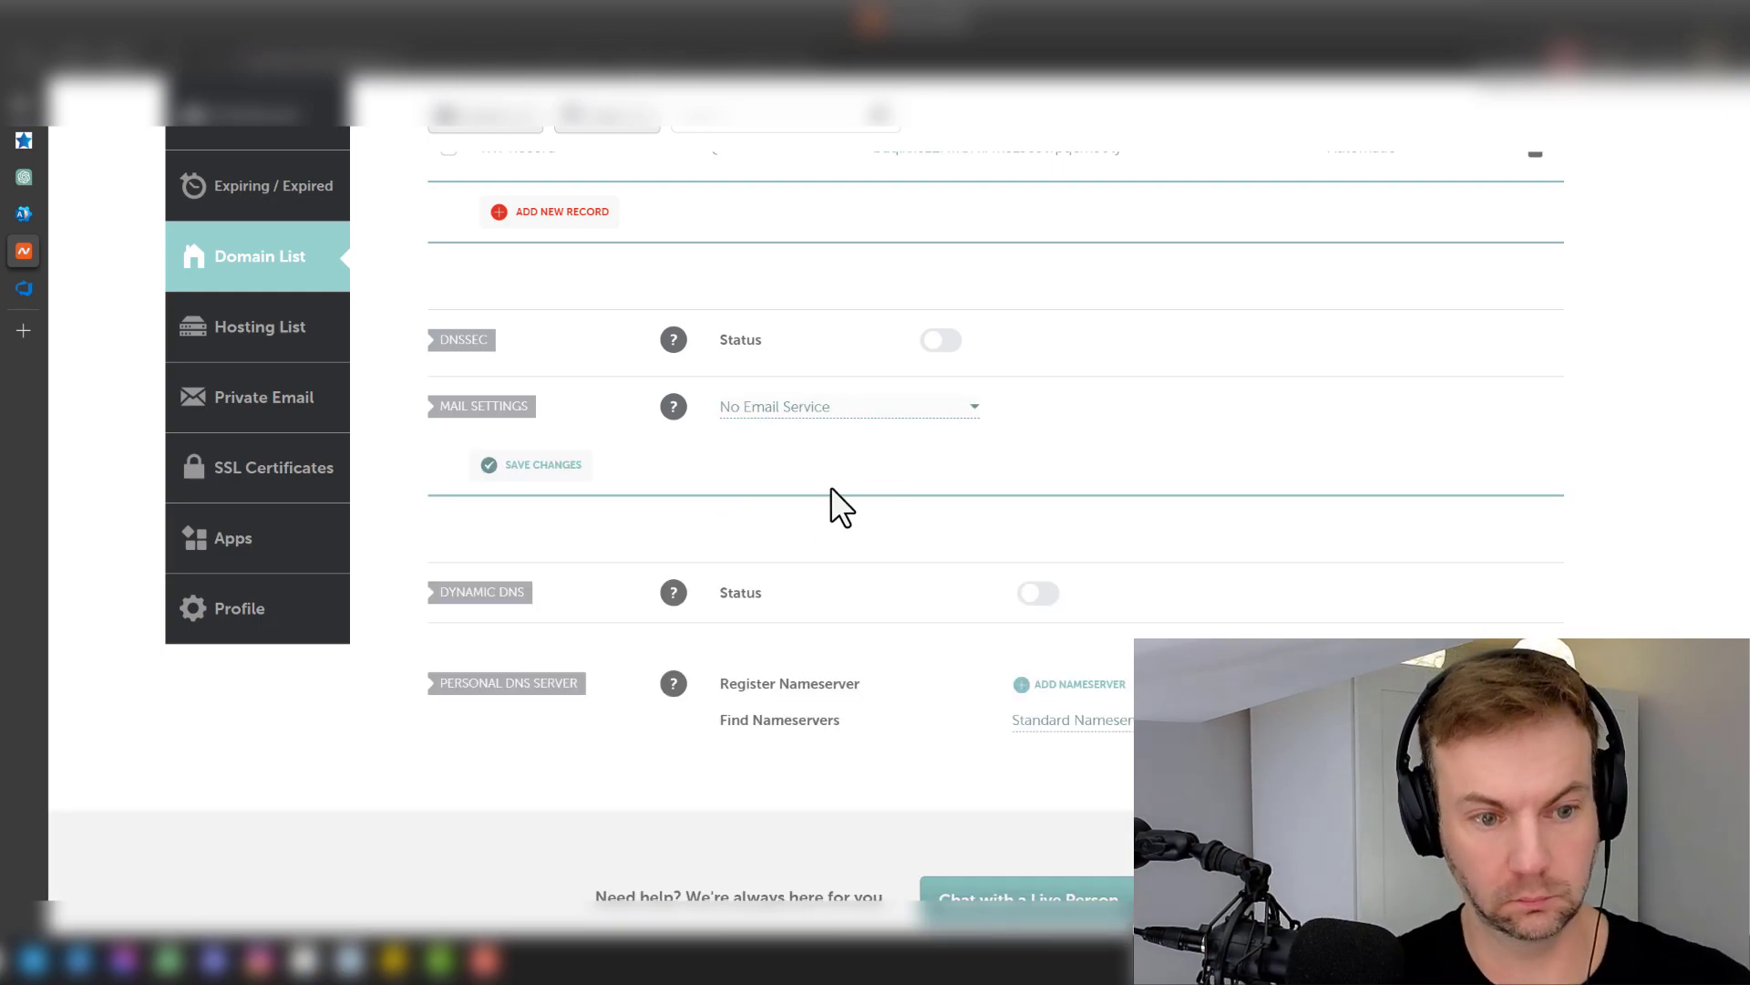
click(512, 465)
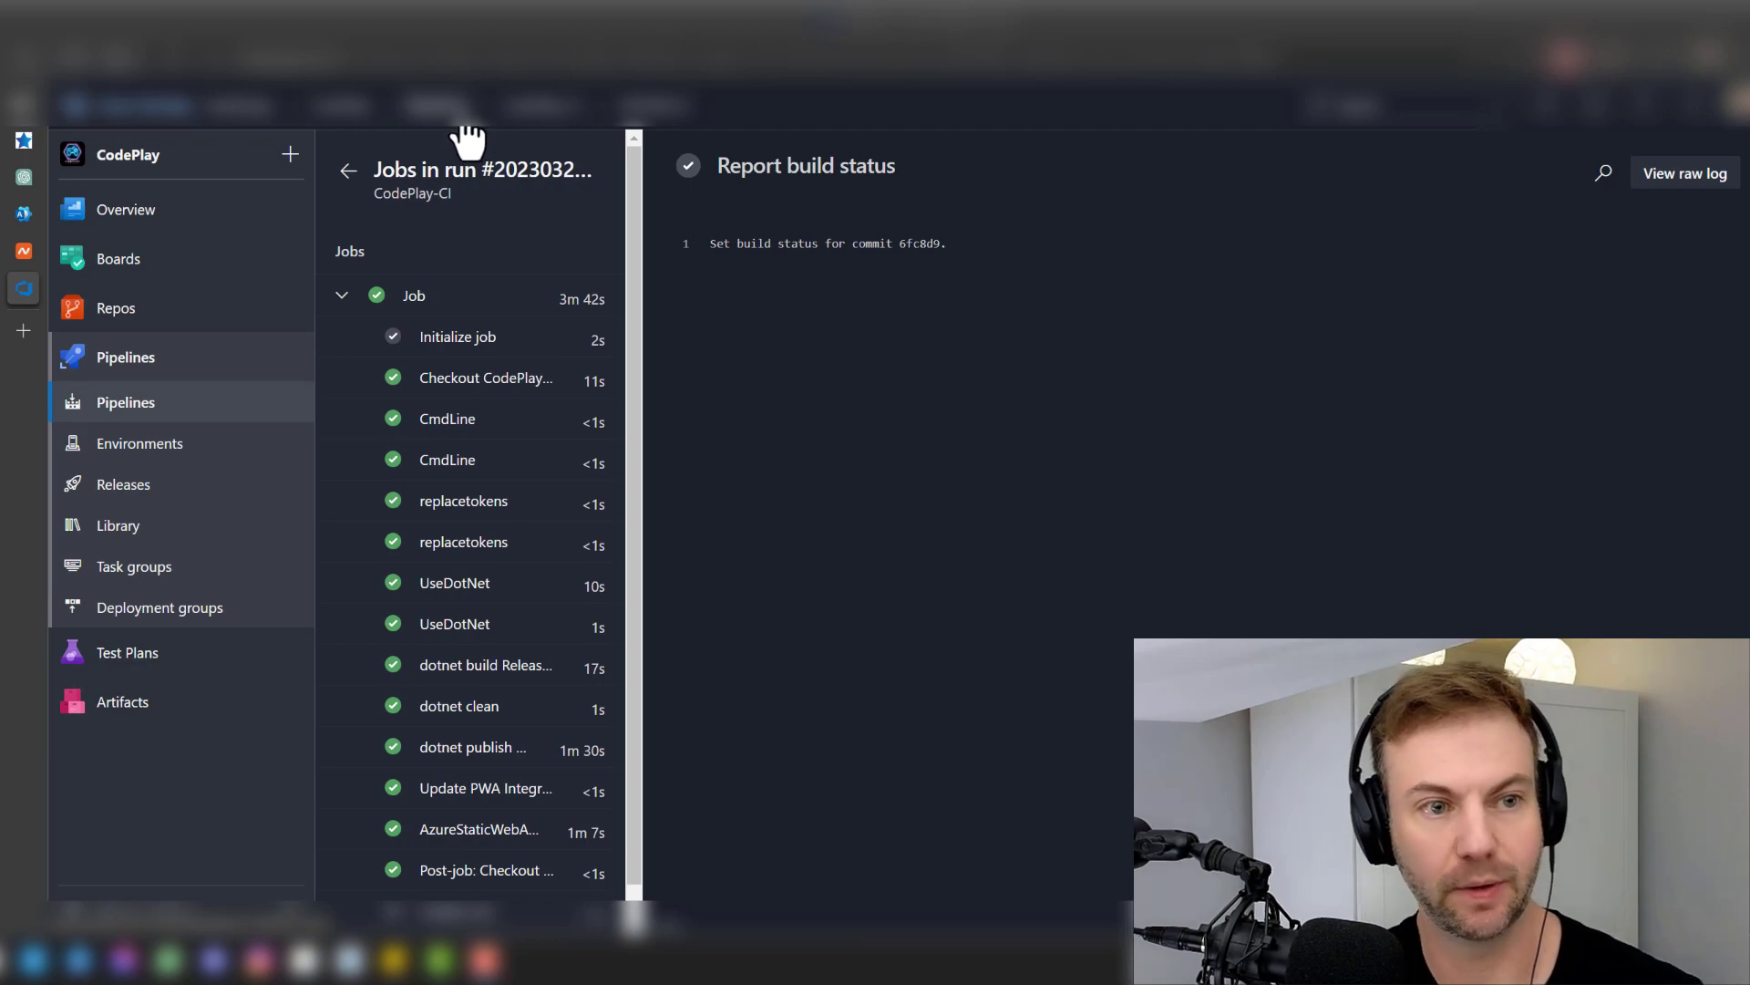
- Return to the Microsoft 365 admin center, verify the domain through the uploaded website file and continue with adding your own DNS records
mouse_move(40, 259)
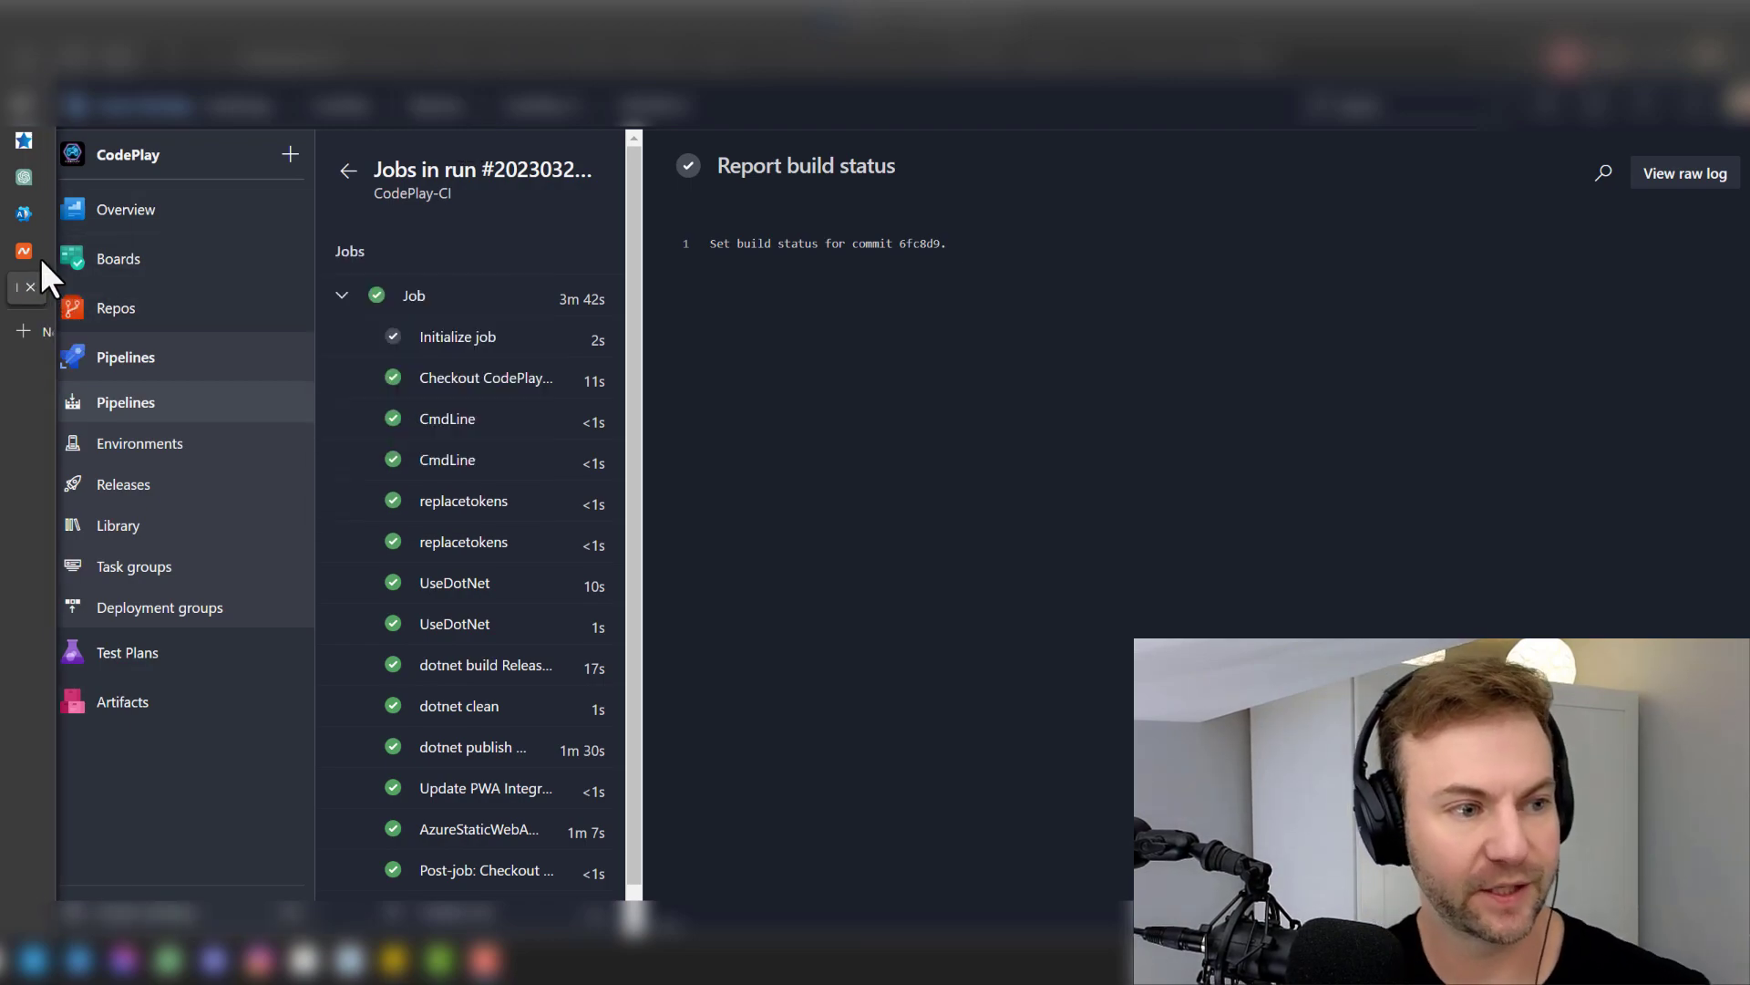
click(35, 222)
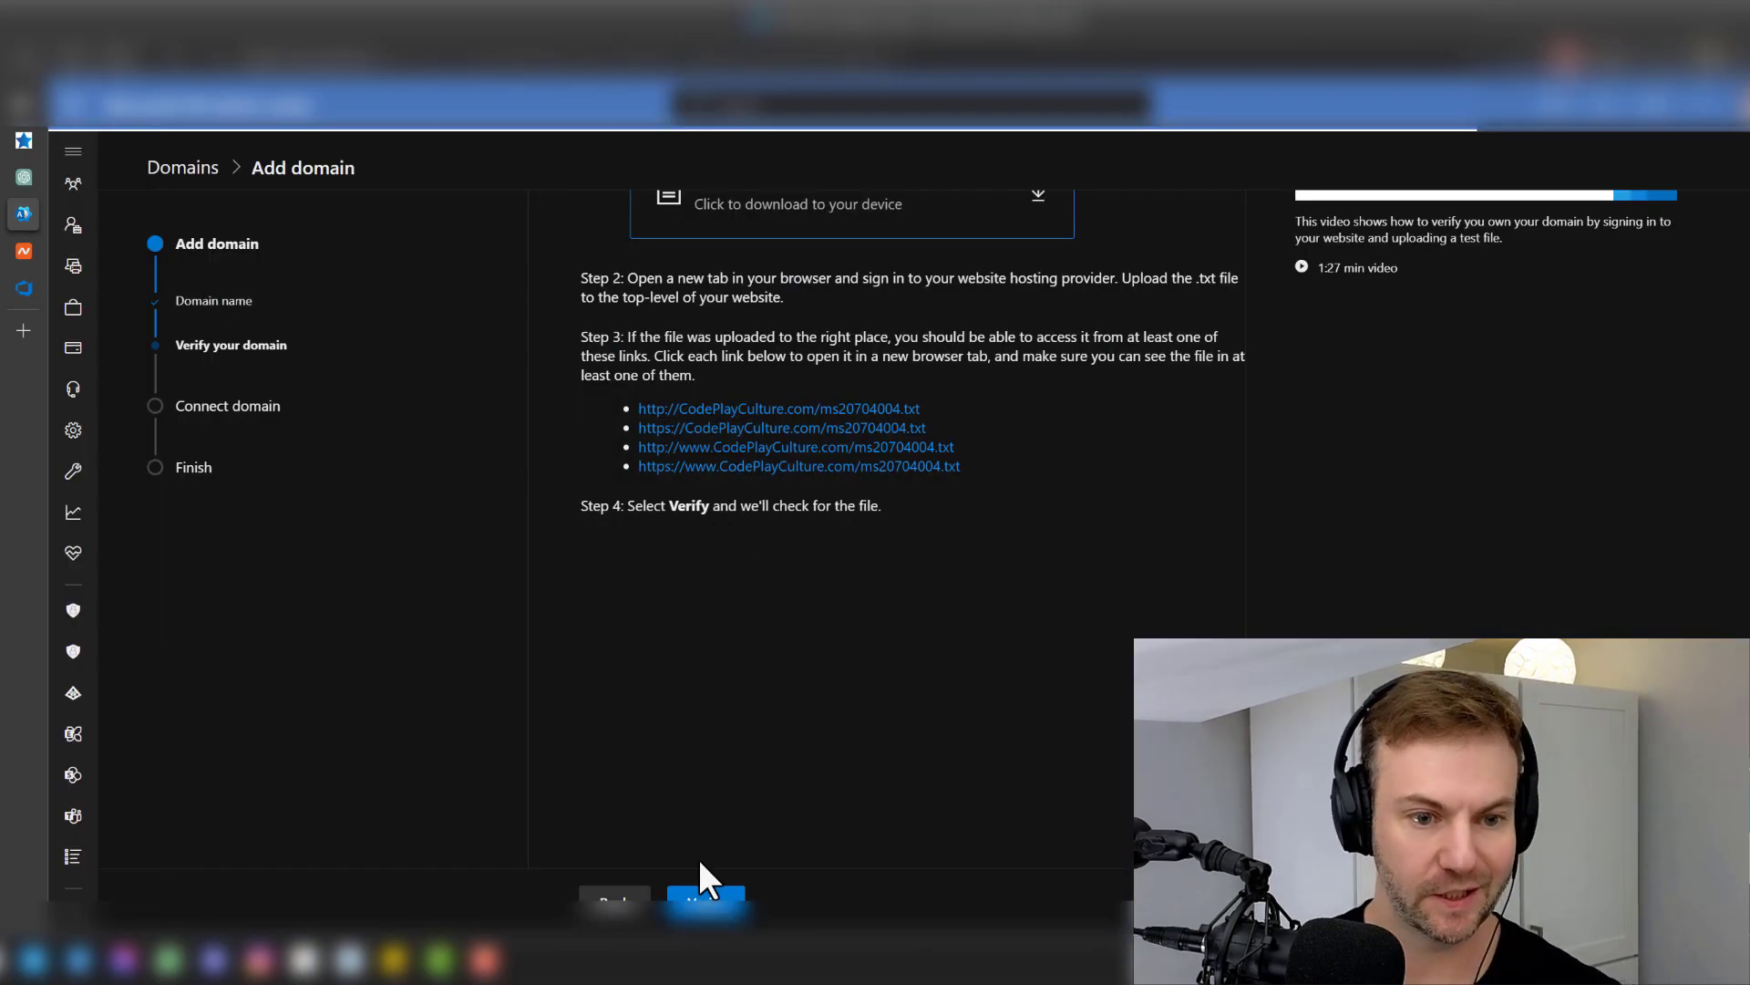
click(706, 897)
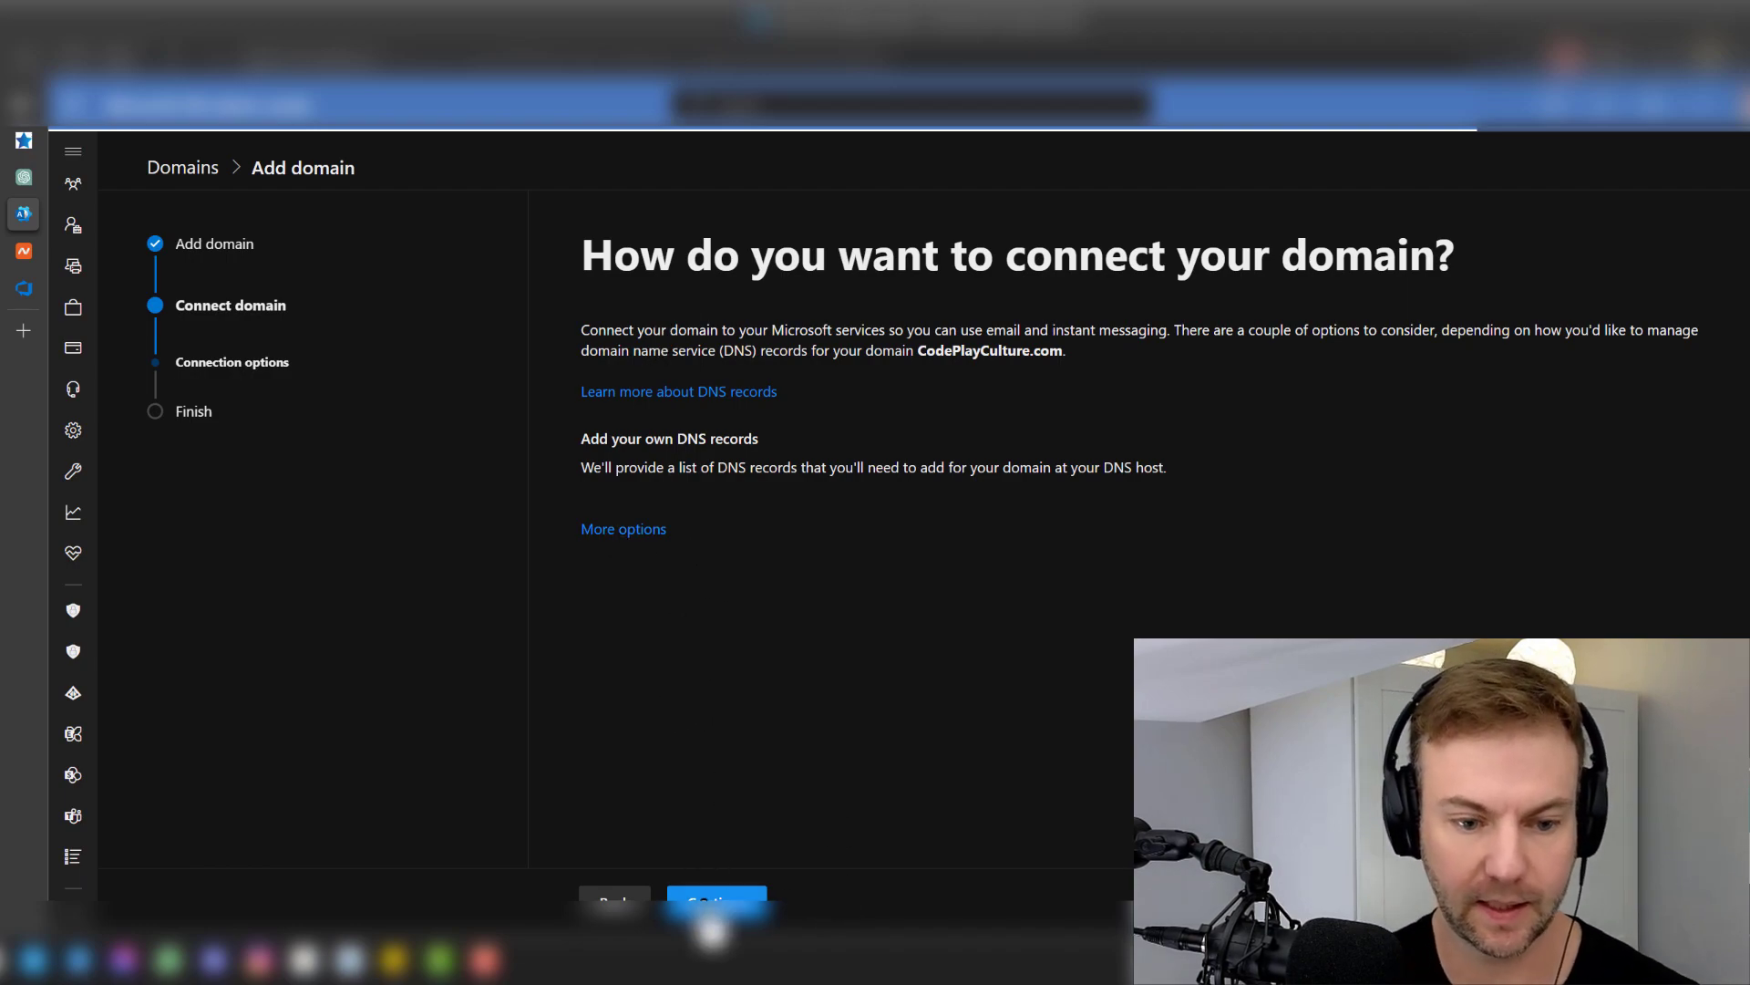
click(706, 902)
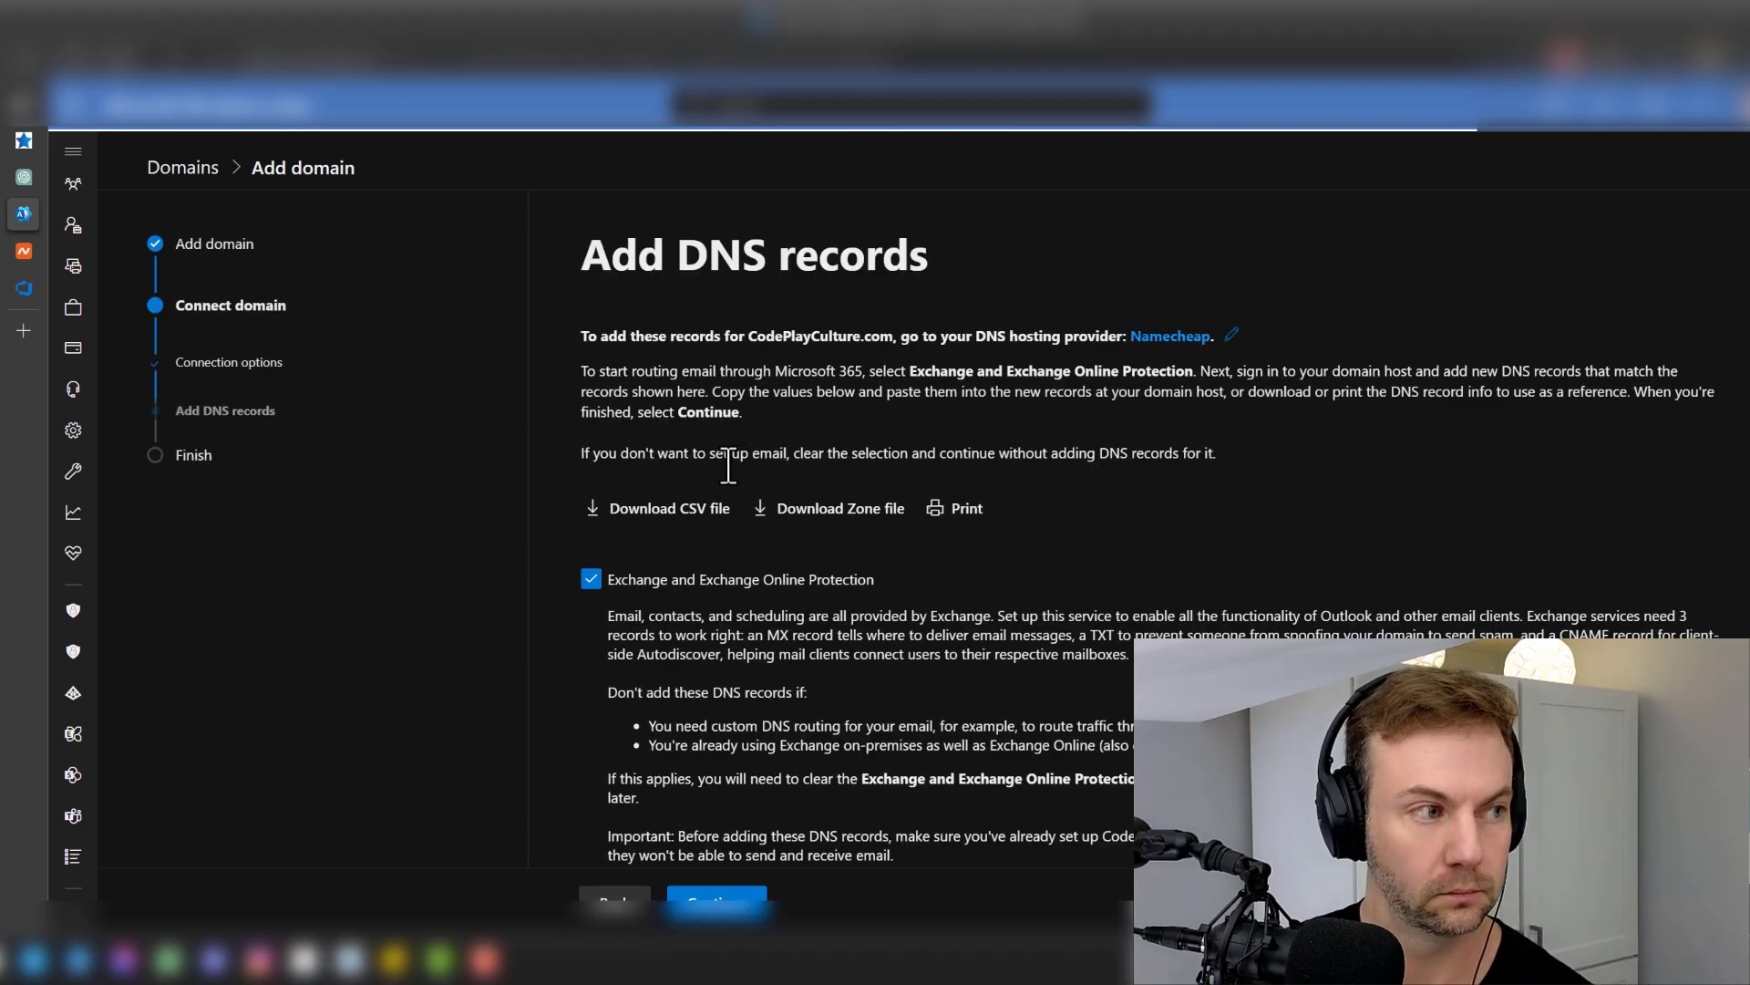
- Review the Exchange DNS requirements, expand the MX record and copy its value CodePlayCulture-com.mail.protection.outlook.com
scroll(961, 438, down, 5)
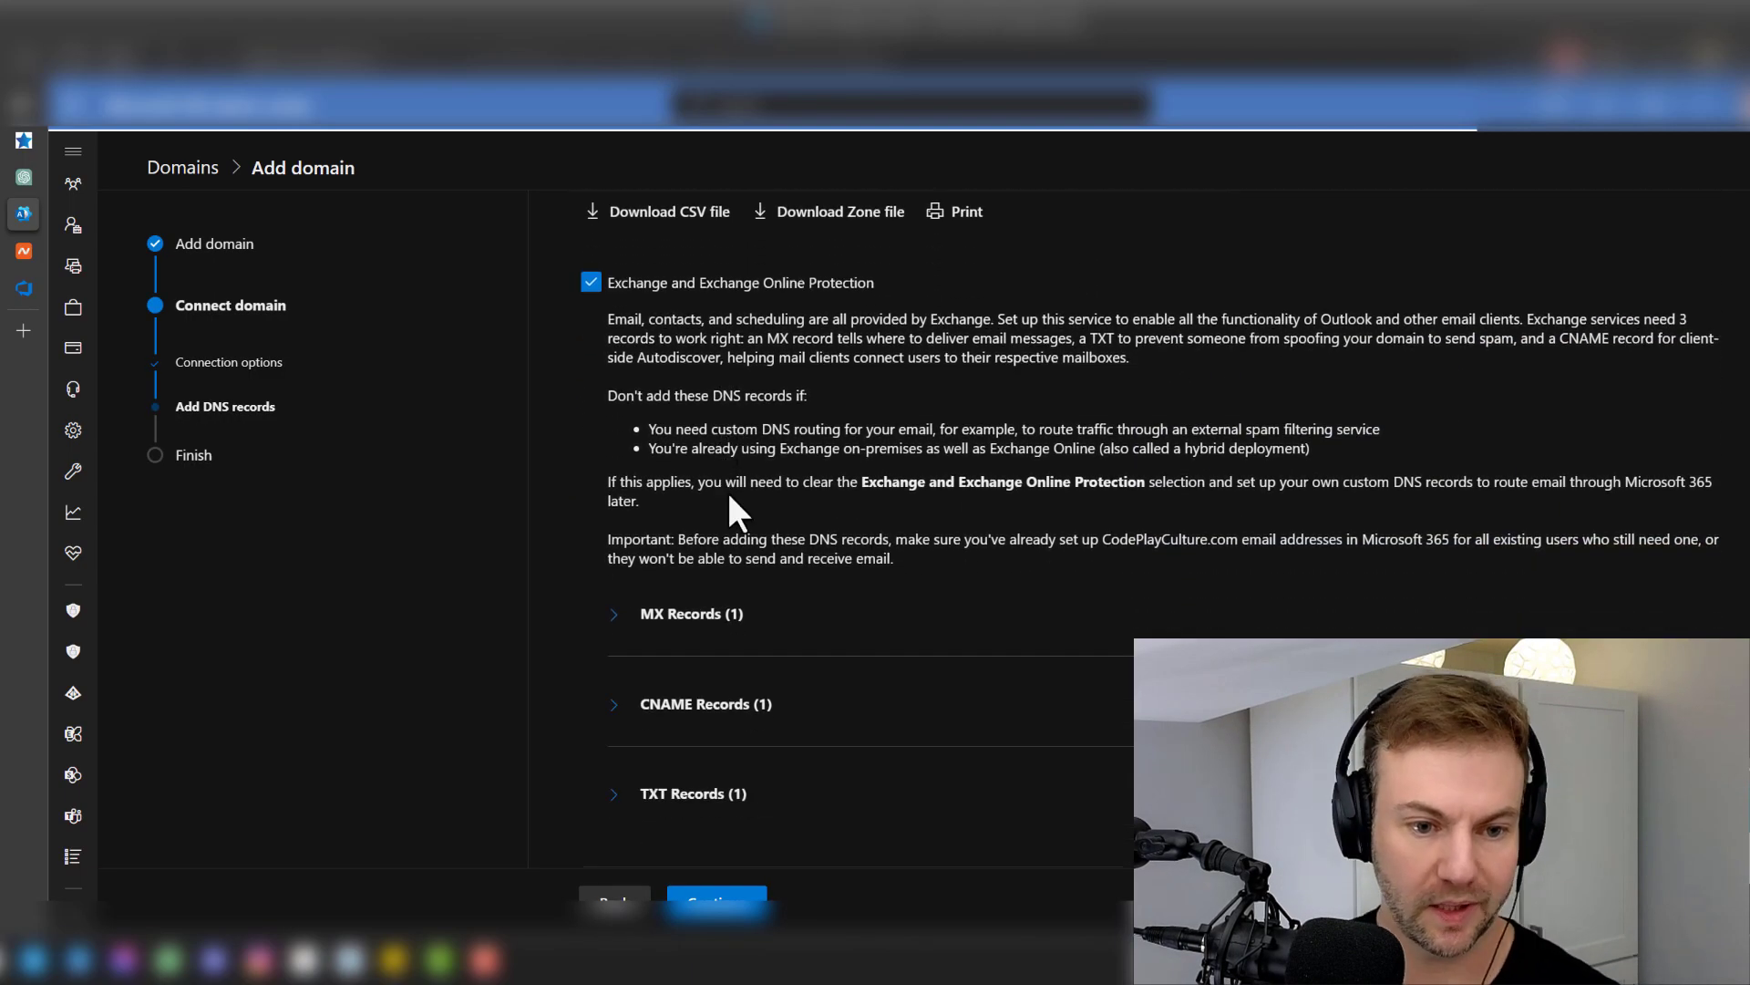
scroll(622, 538, up, 4)
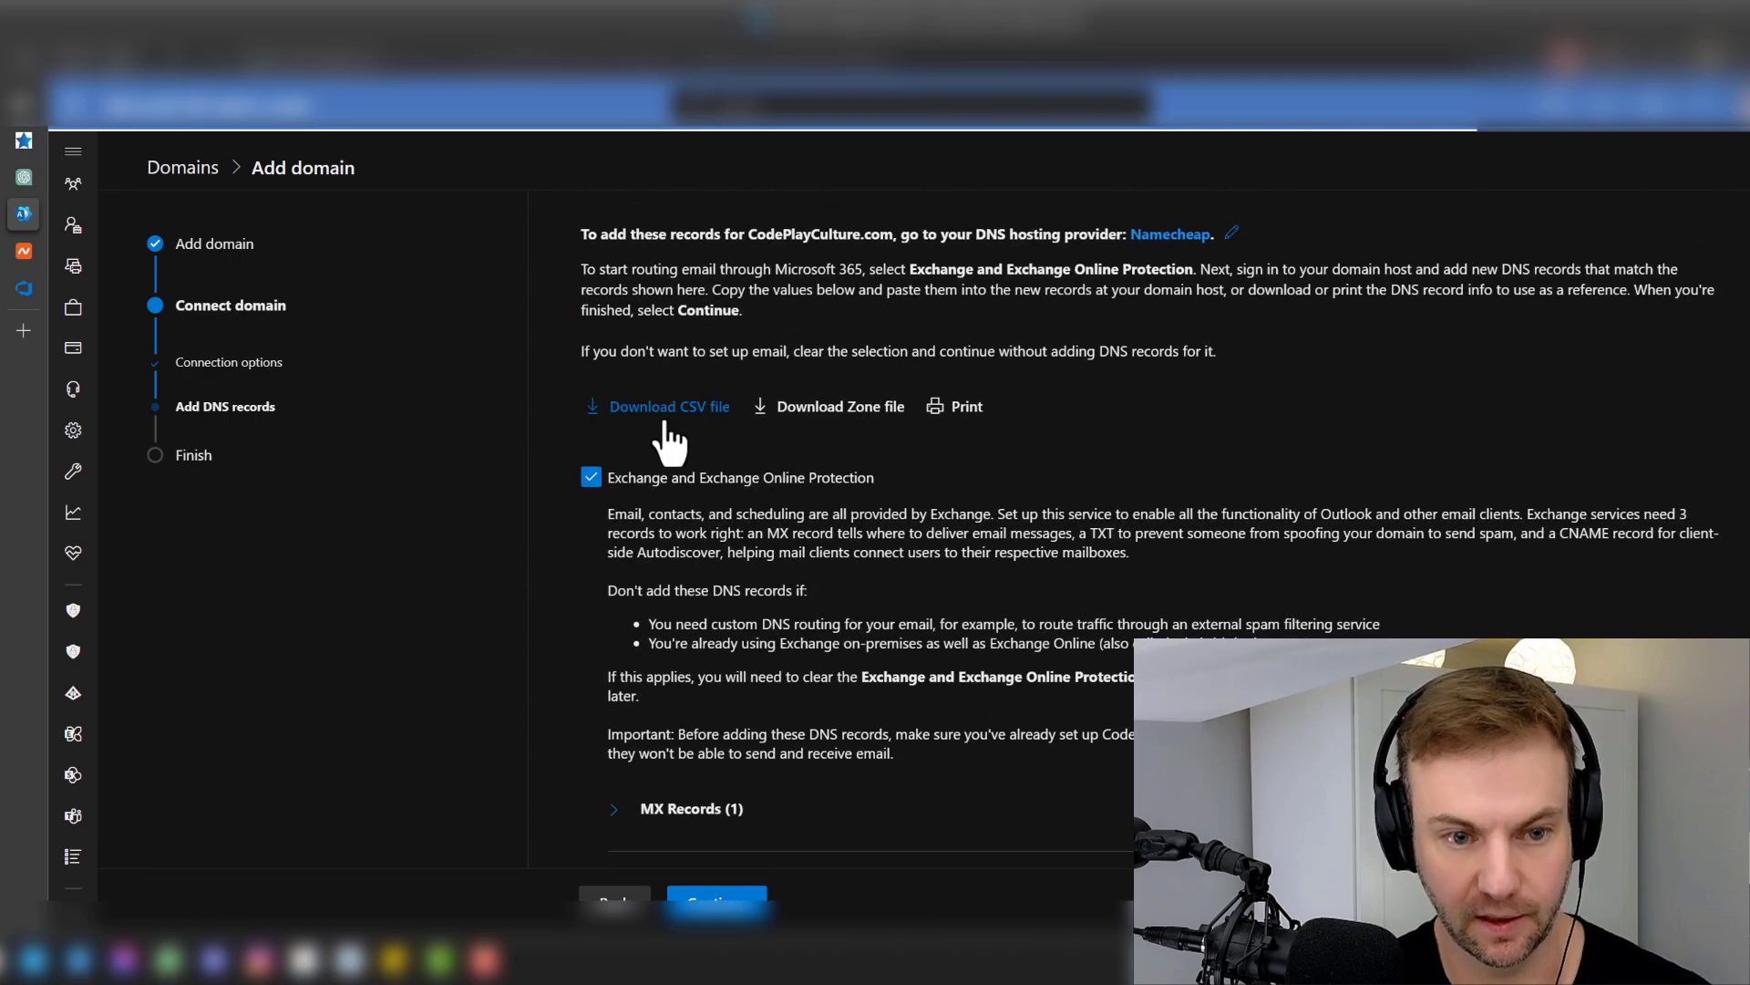
scroll(660, 551, down, 3)
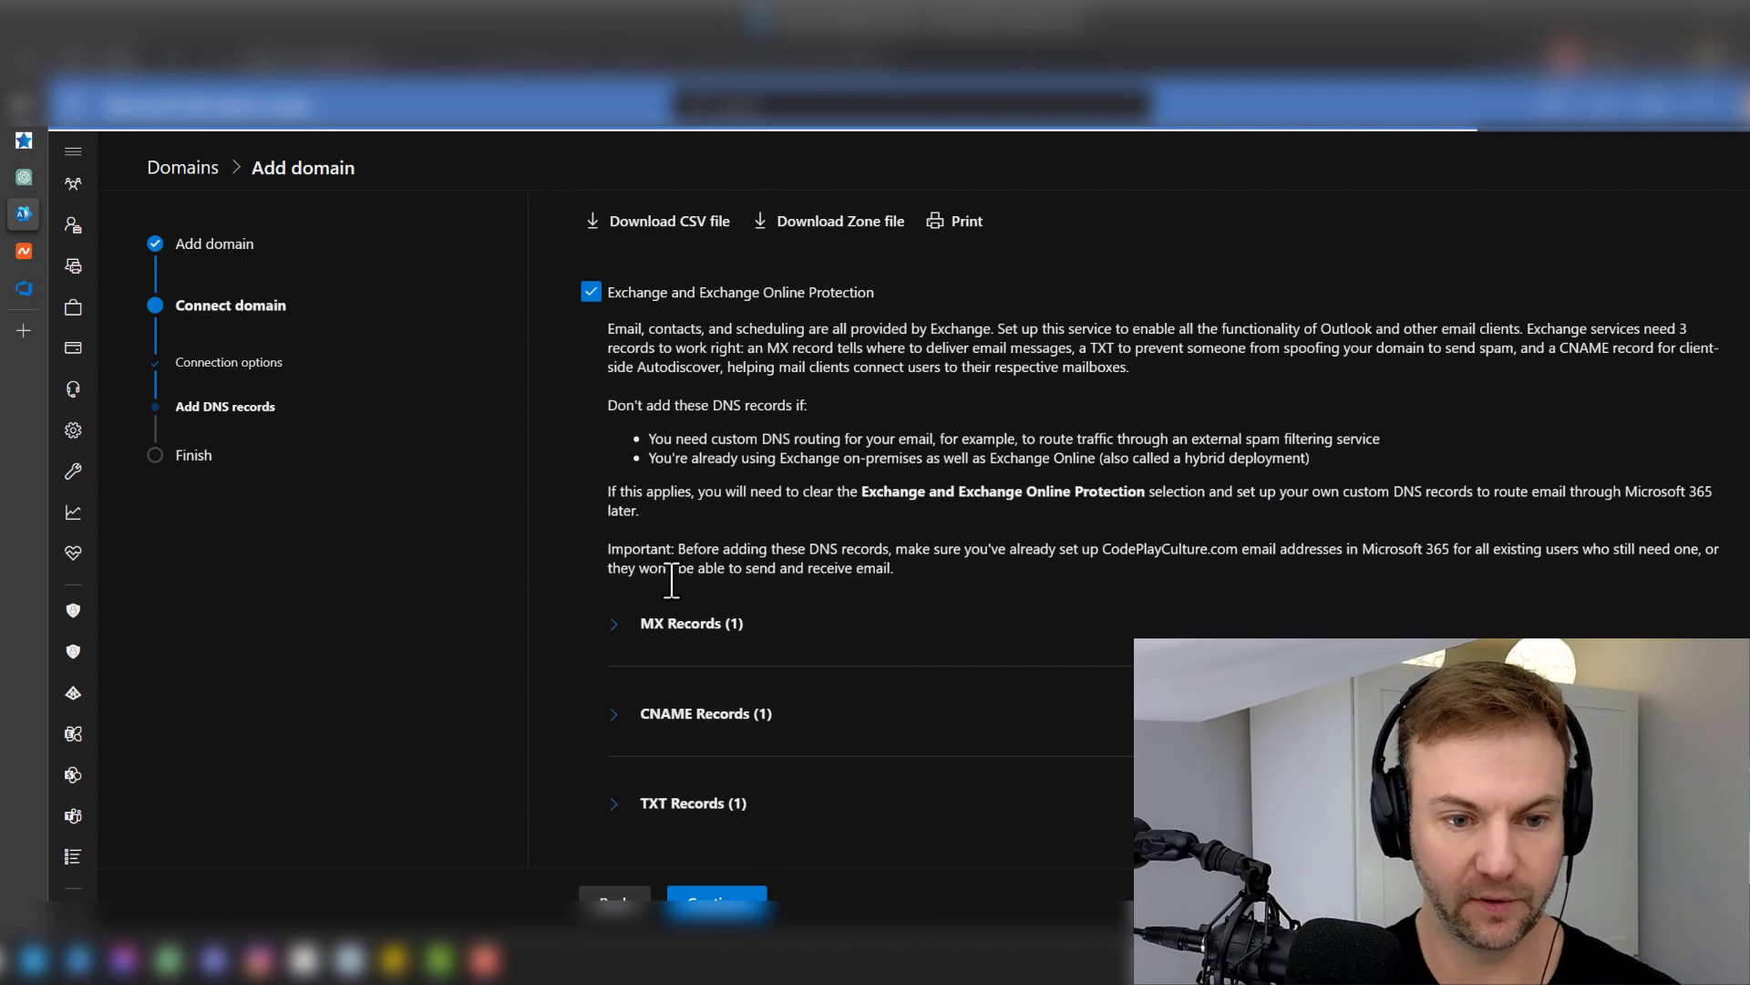
click(614, 605)
scroll(912, 565, down, 1)
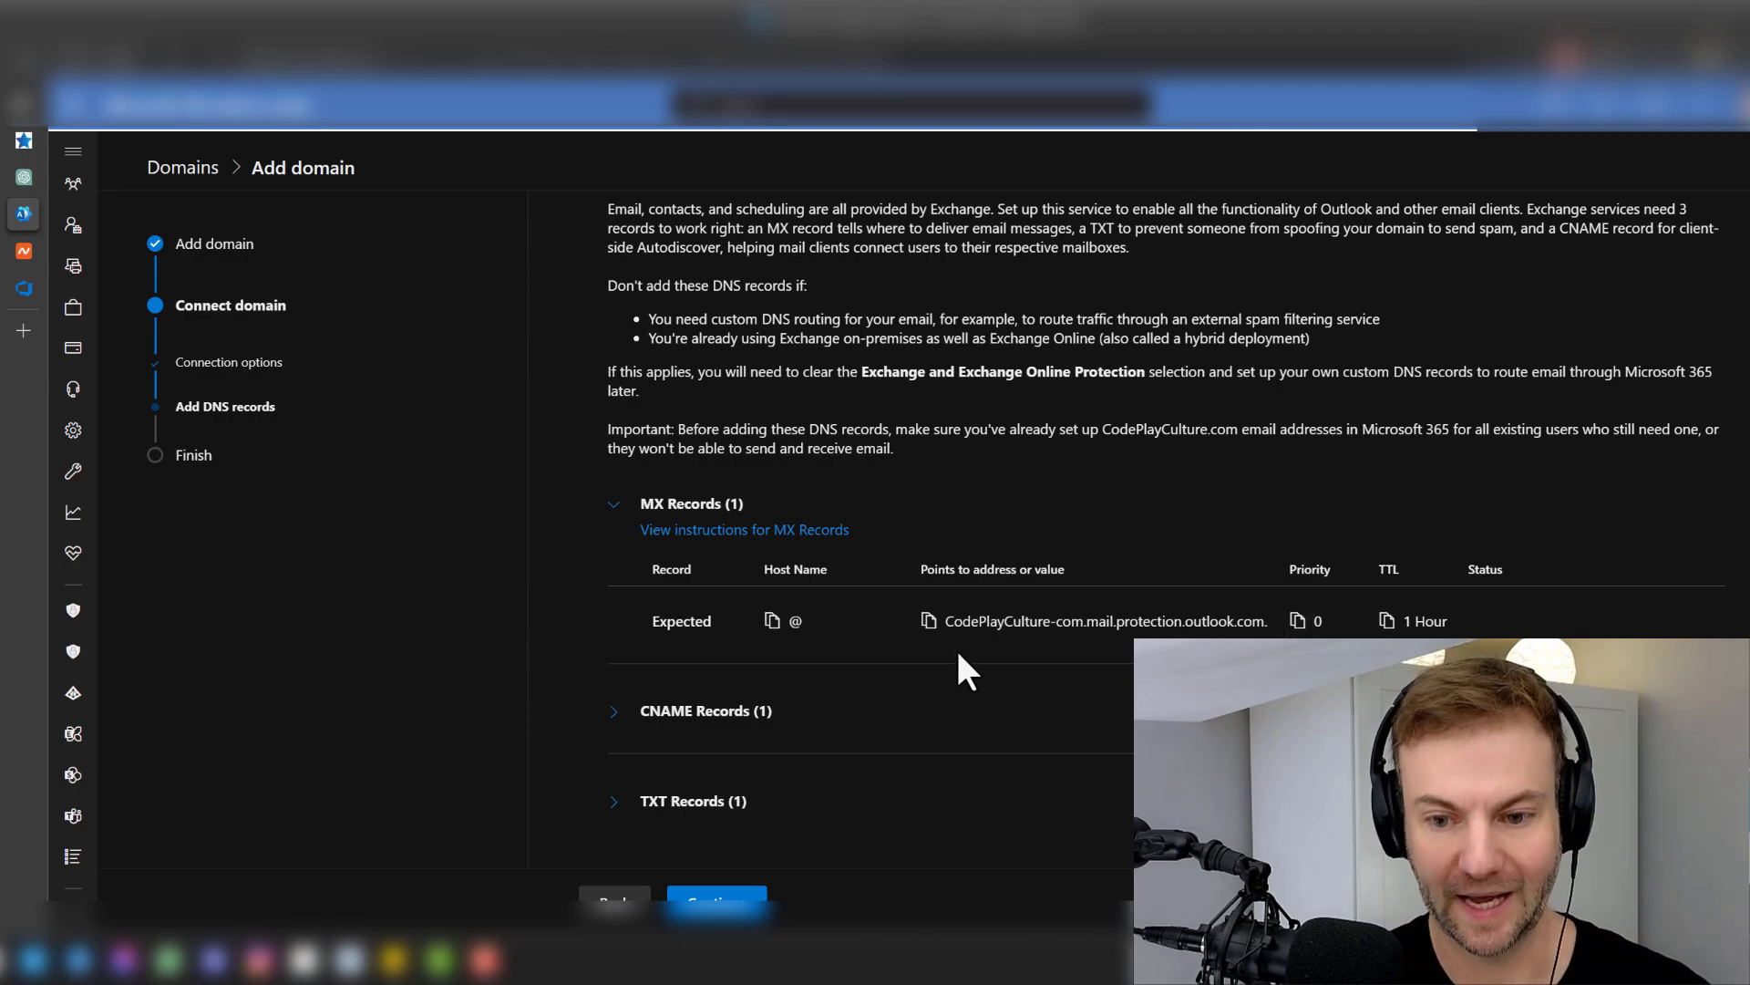
click(928, 623)
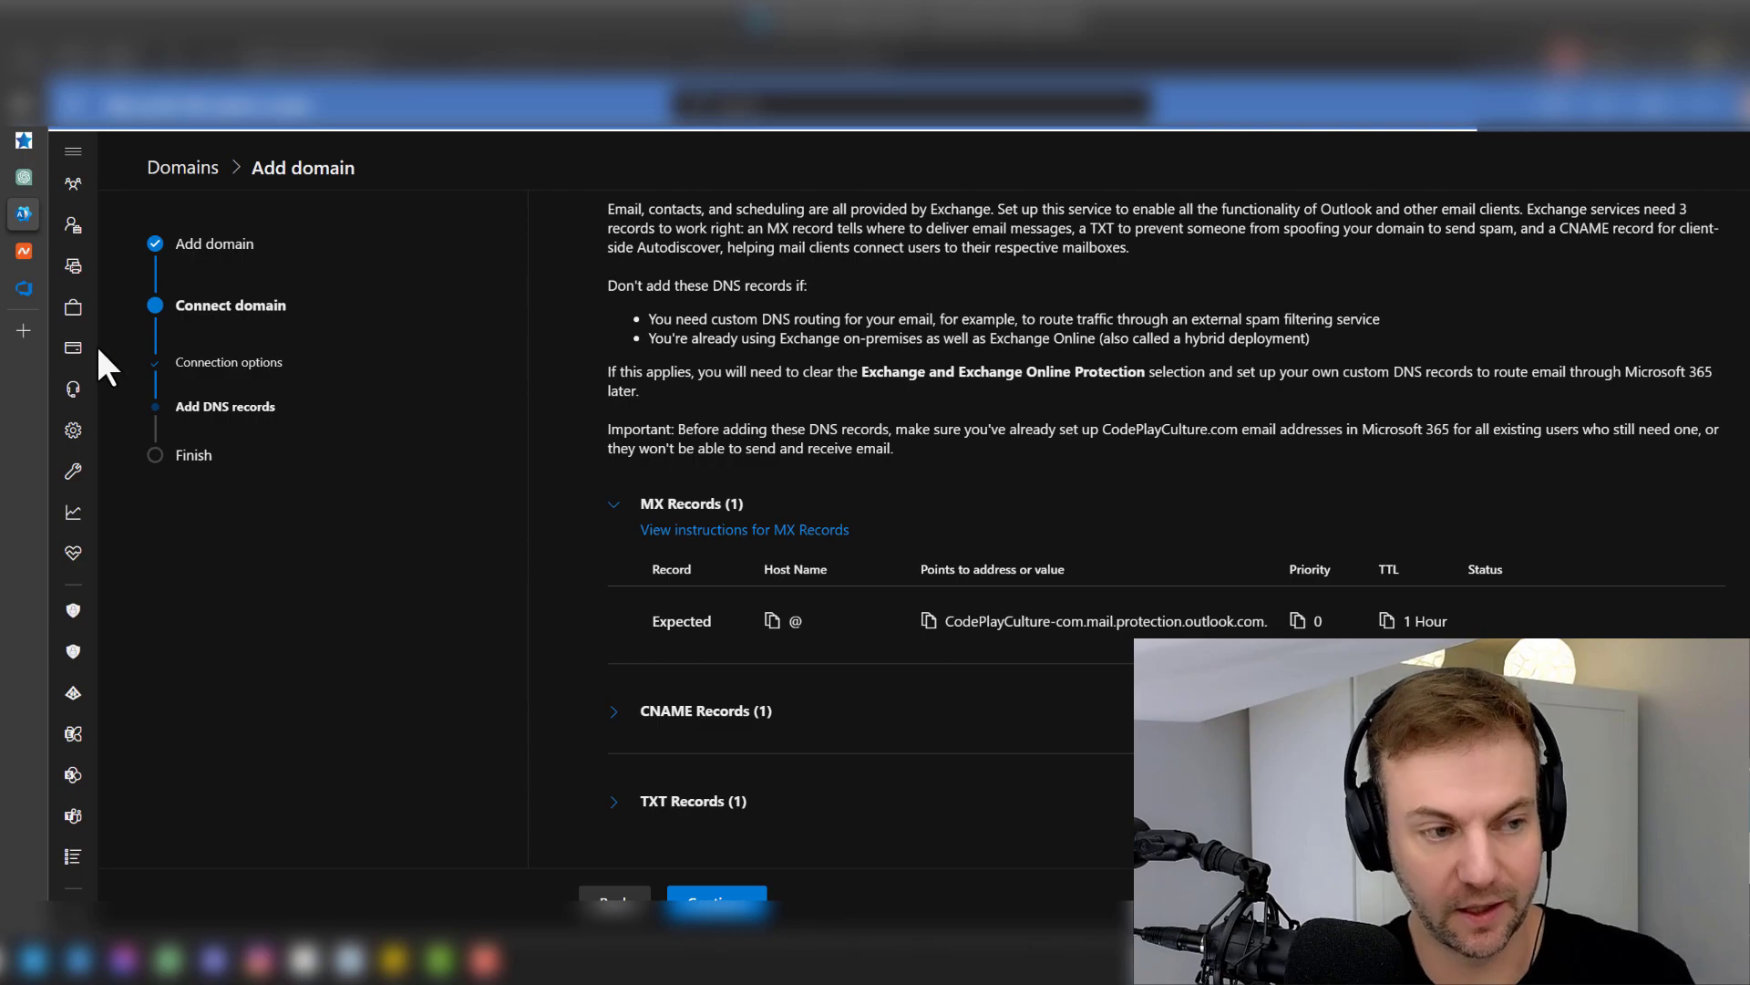
- Set Namecheap's mail settings to Custom MX and save an MX record with host @ and value CodePlayCulture-com.mail.protection.outlook.com
click(23, 251)
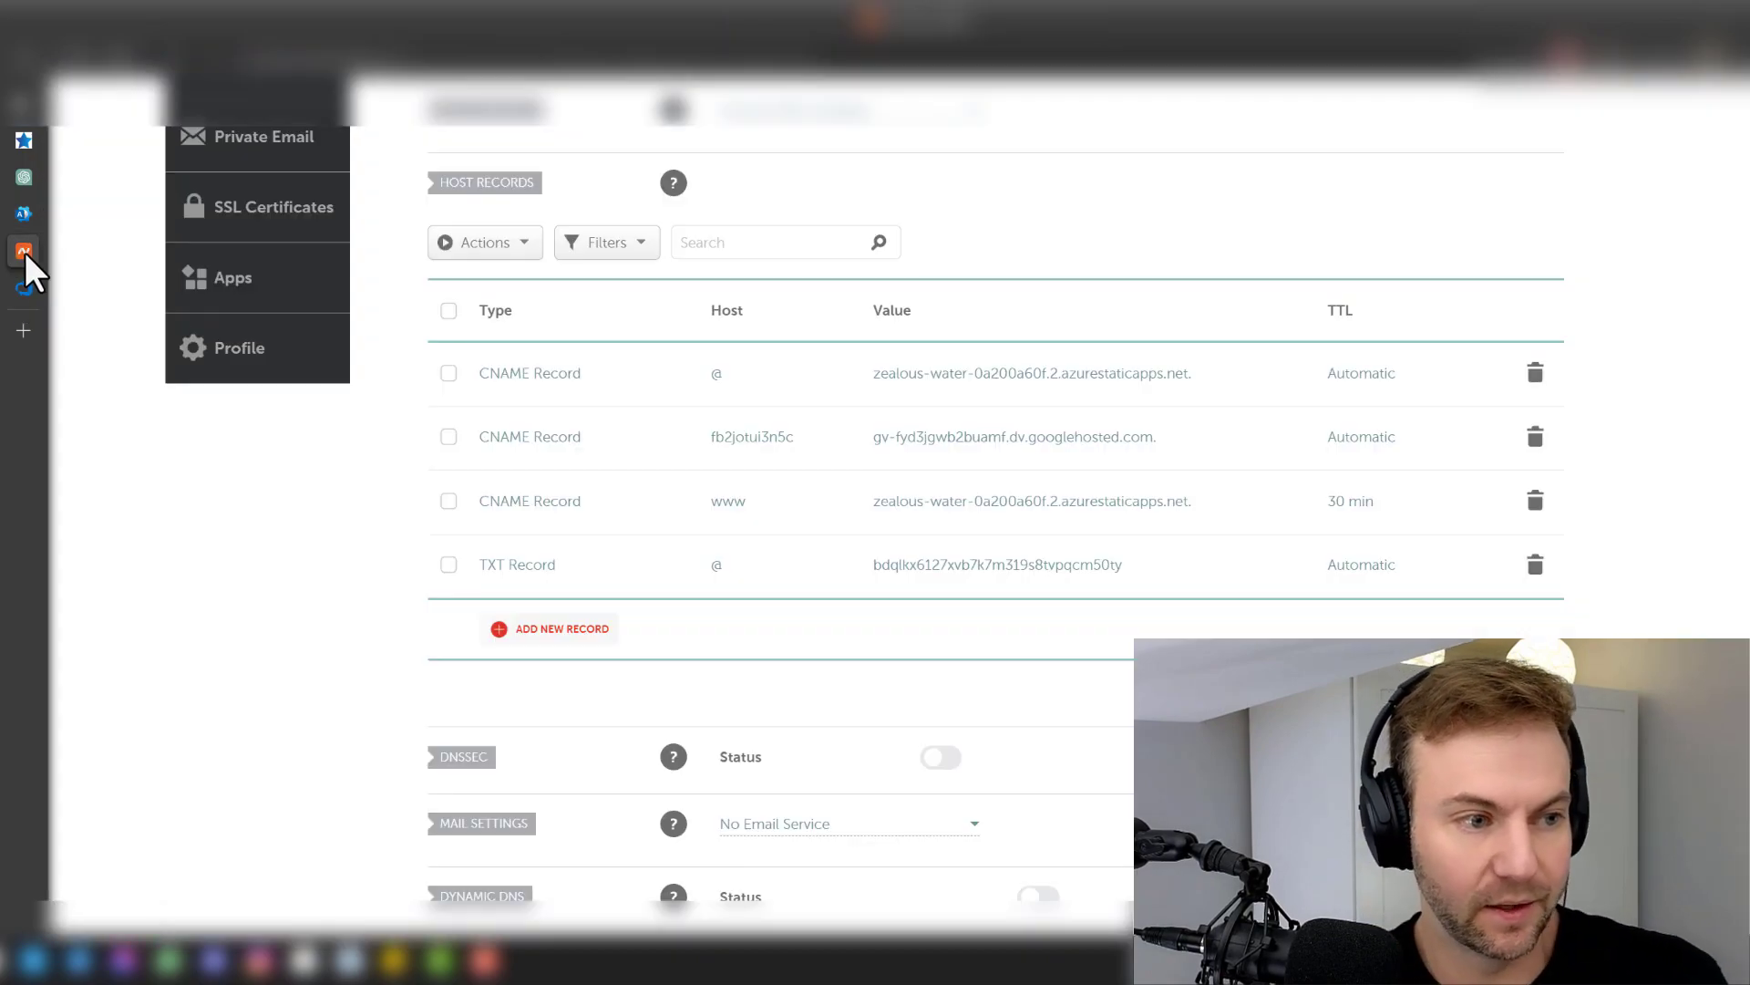
scroll(629, 620, down, 2)
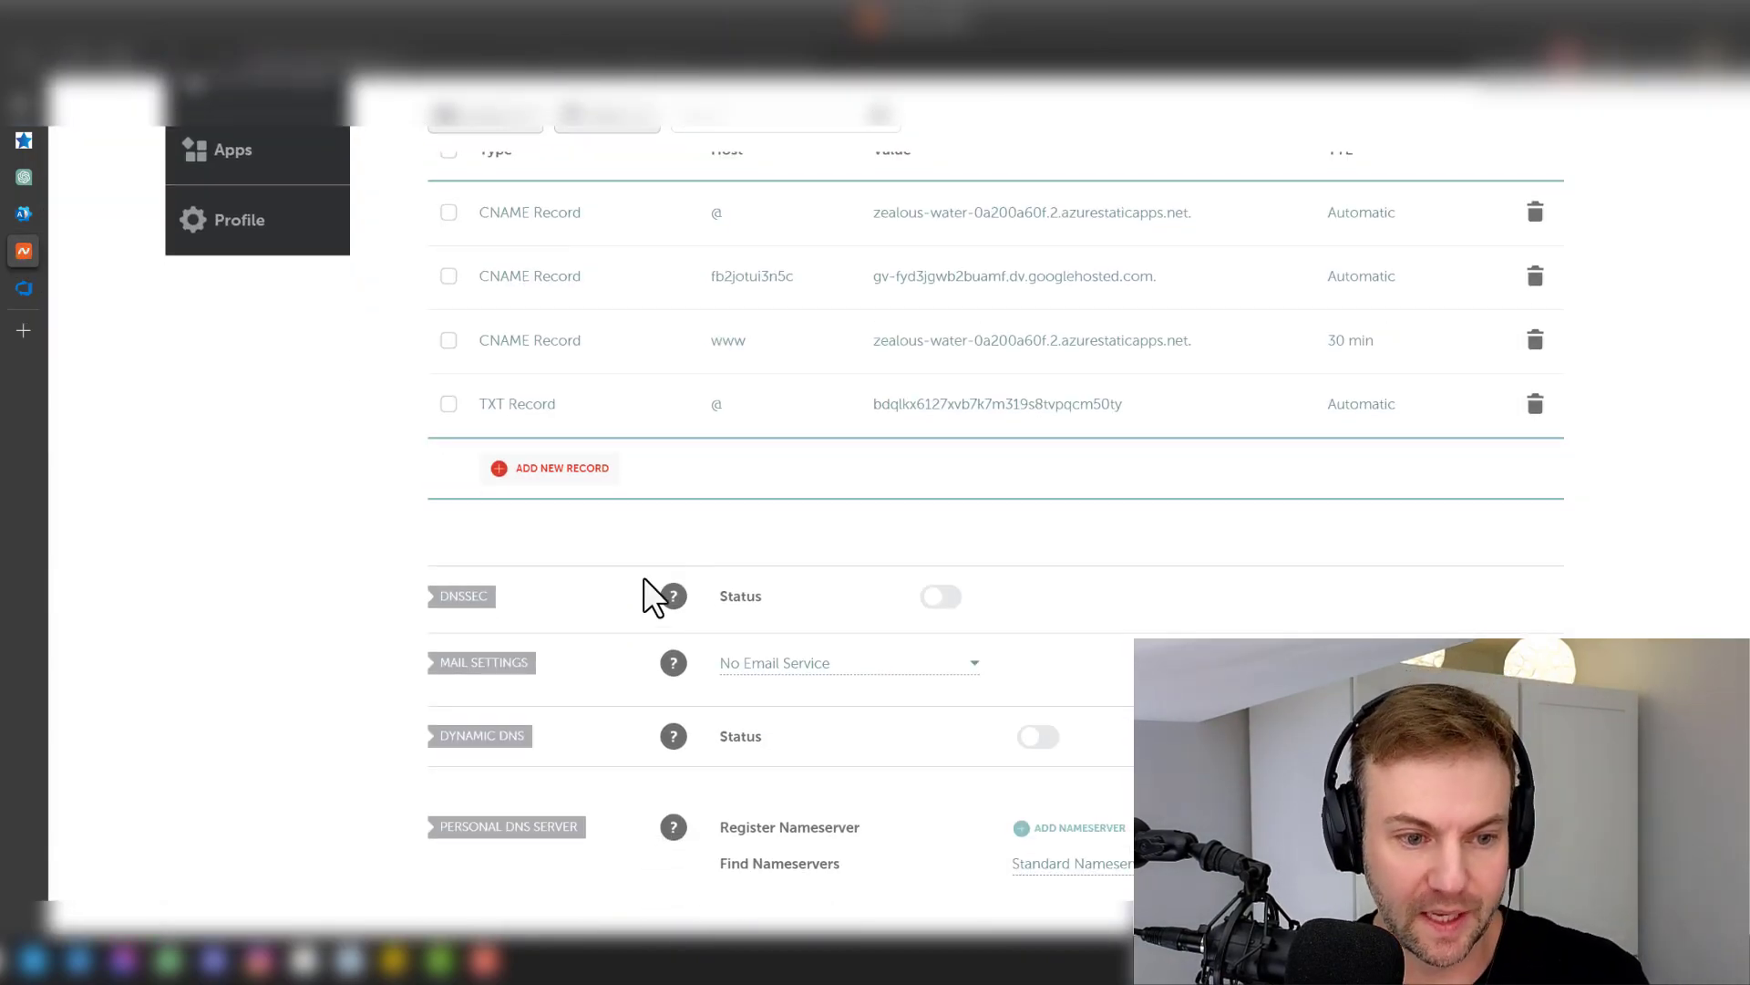
scroll(720, 520, down, 2)
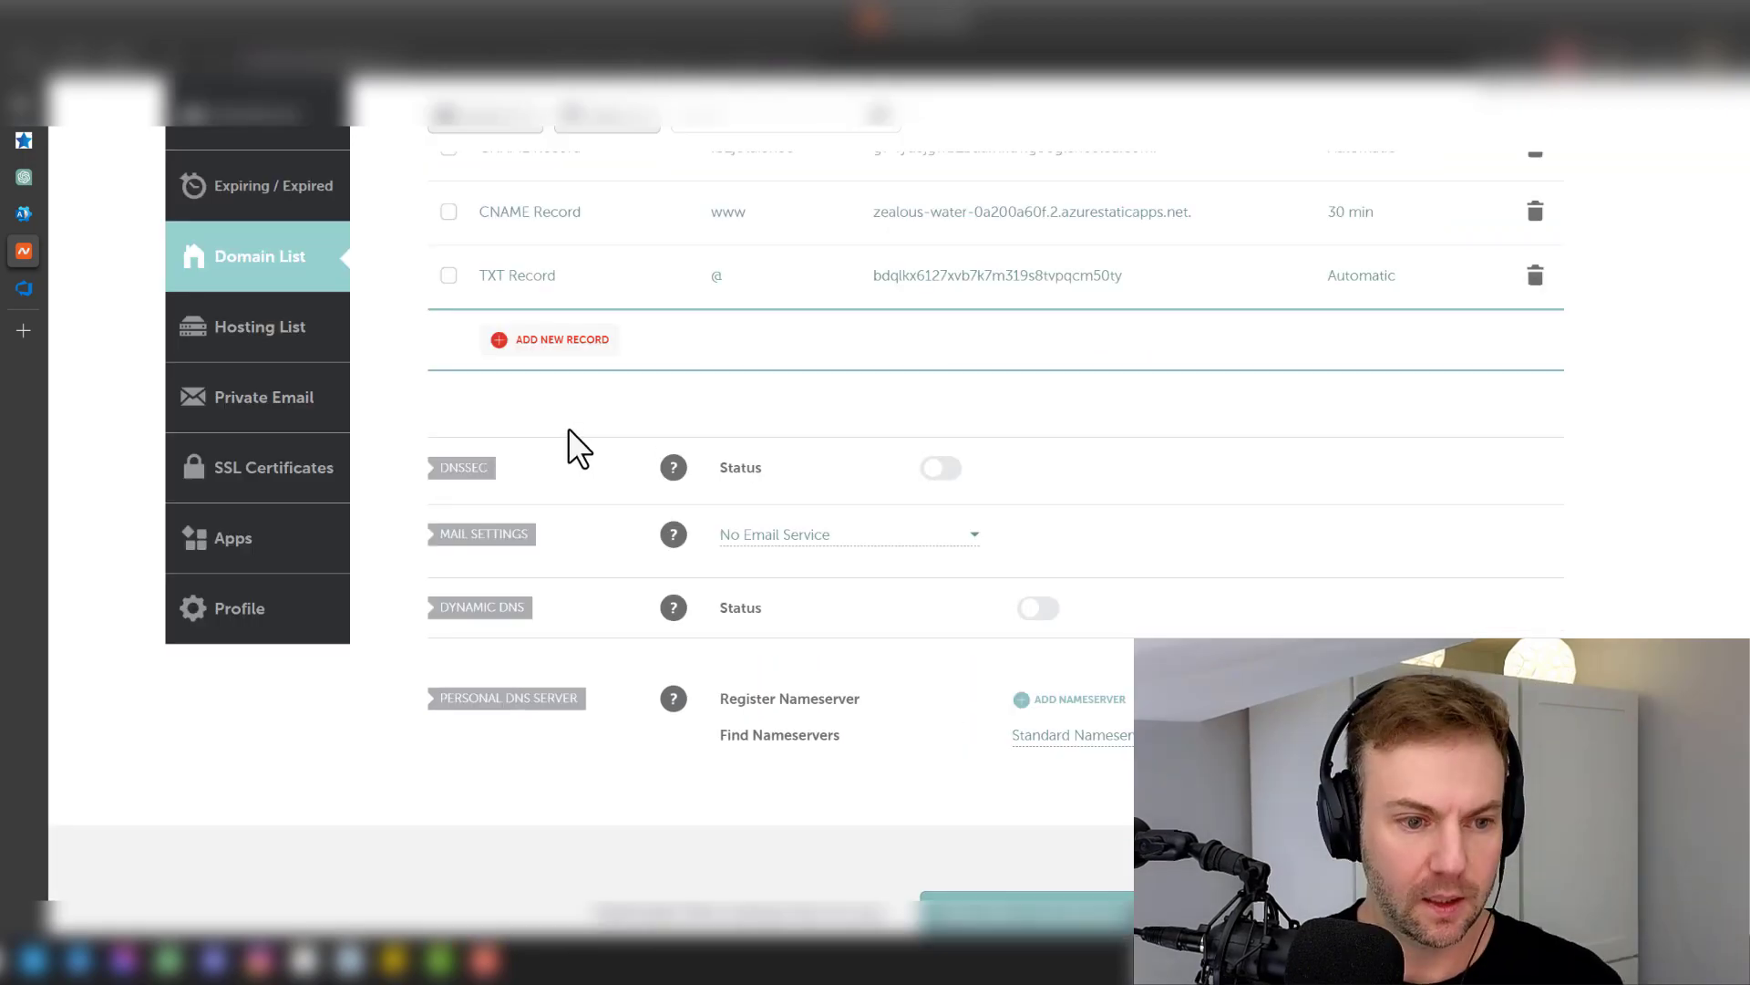
click(816, 538)
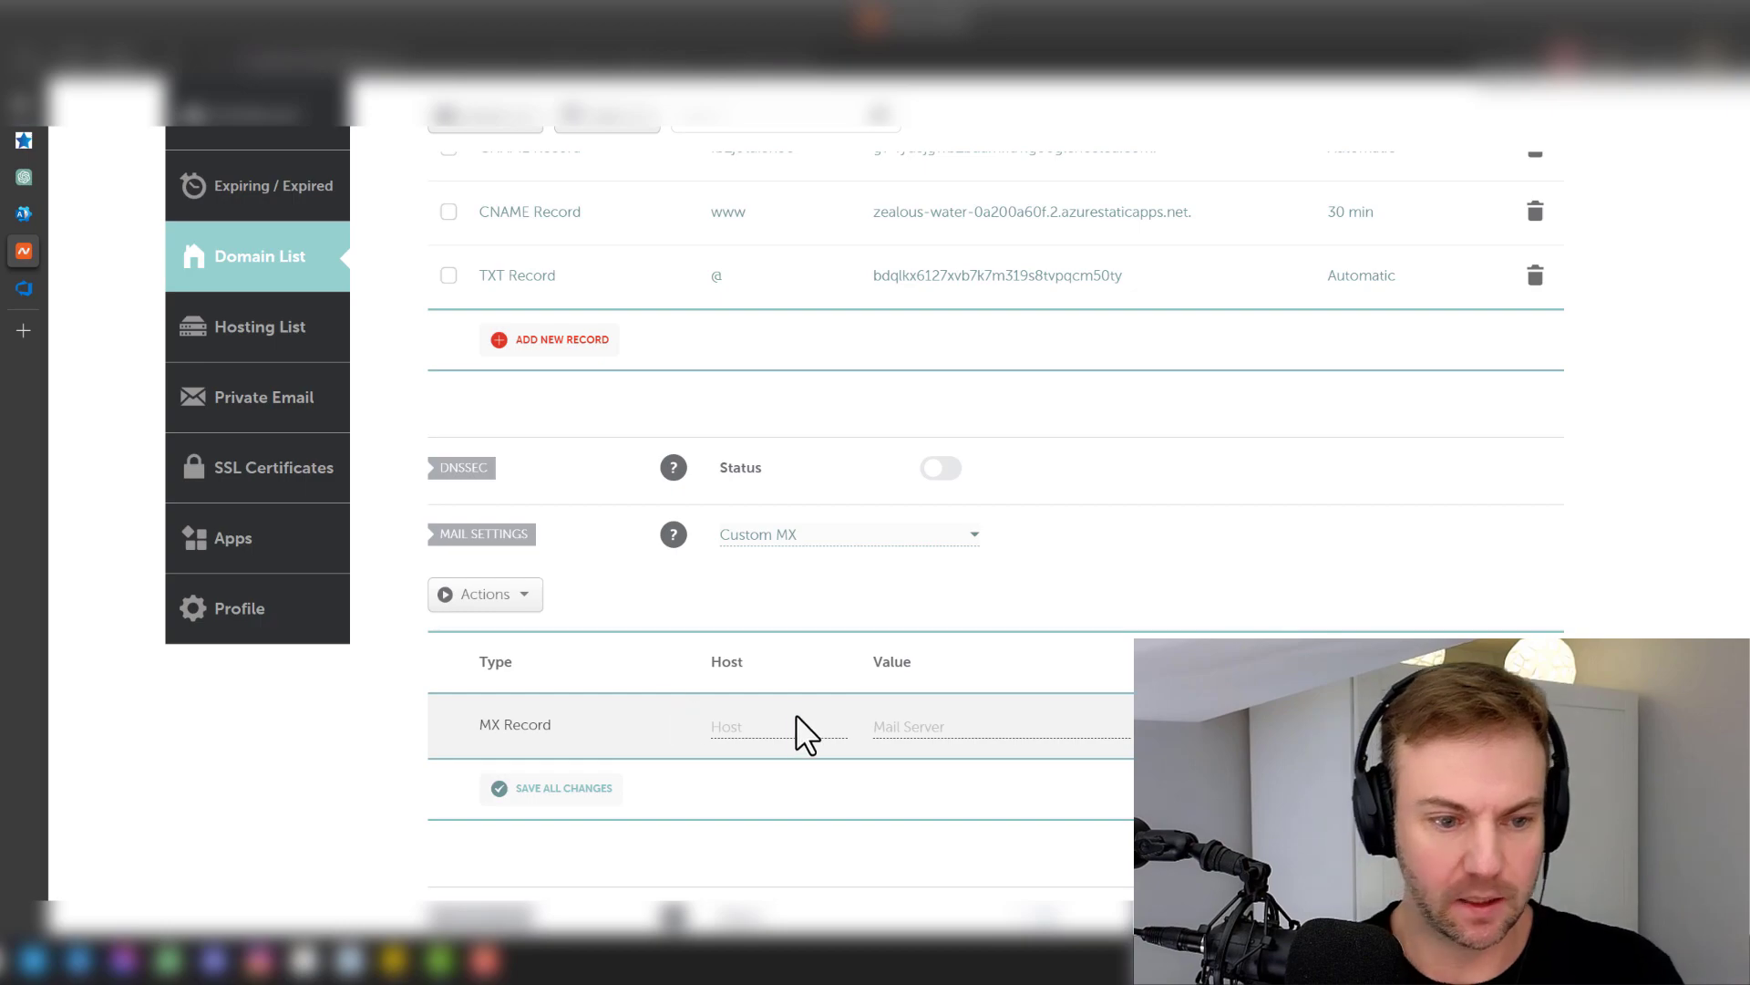
click(764, 734)
click(901, 726)
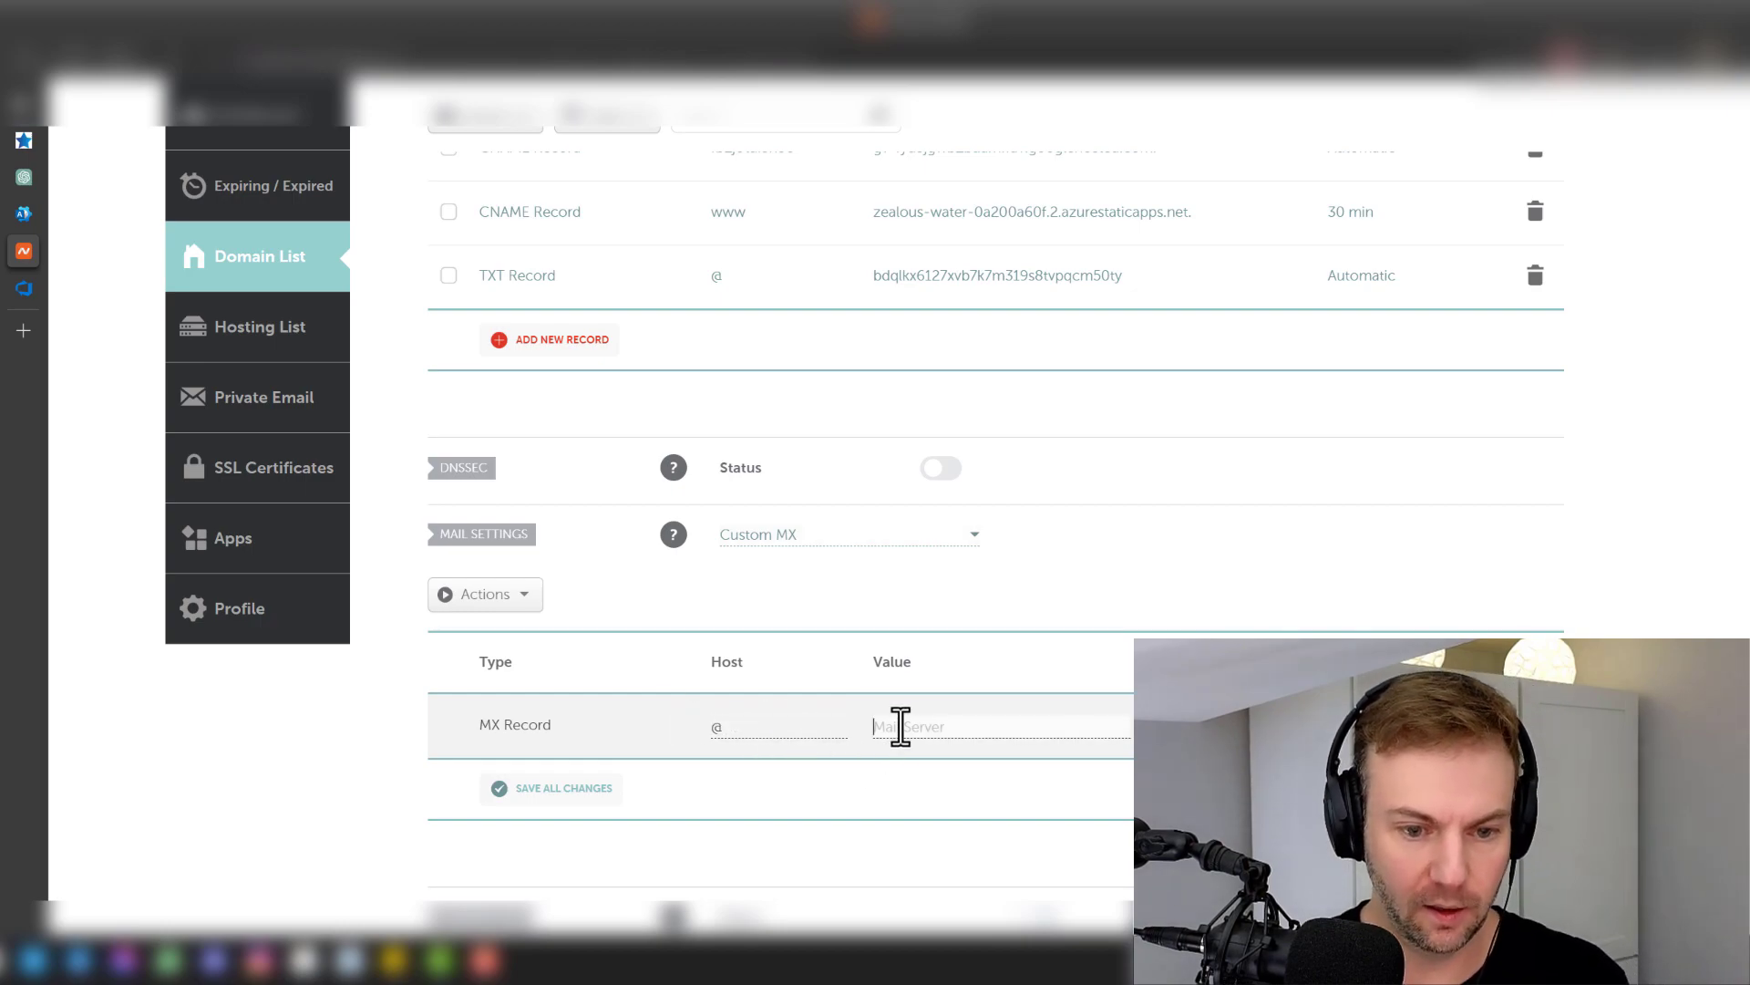
click(508, 507)
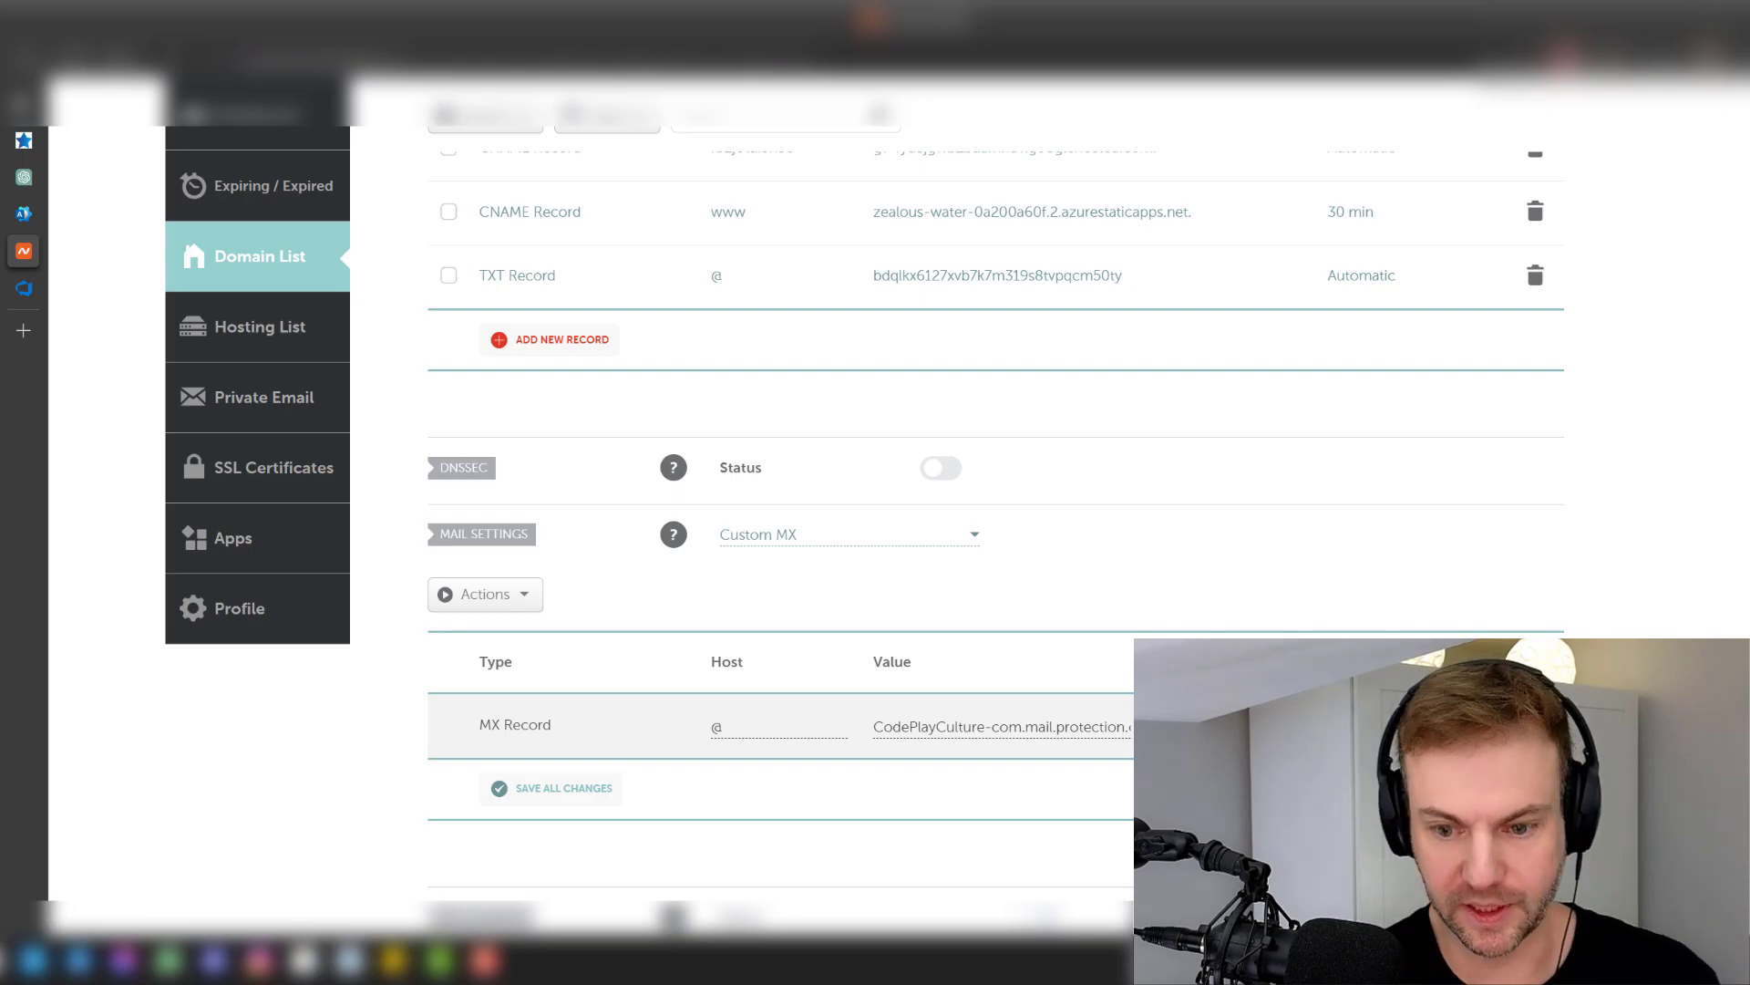
click(545, 789)
- Close the Azure DevOps pipeline page, expand Microsoft's required CNAME record and copy its host name autodiscover
click(24, 287)
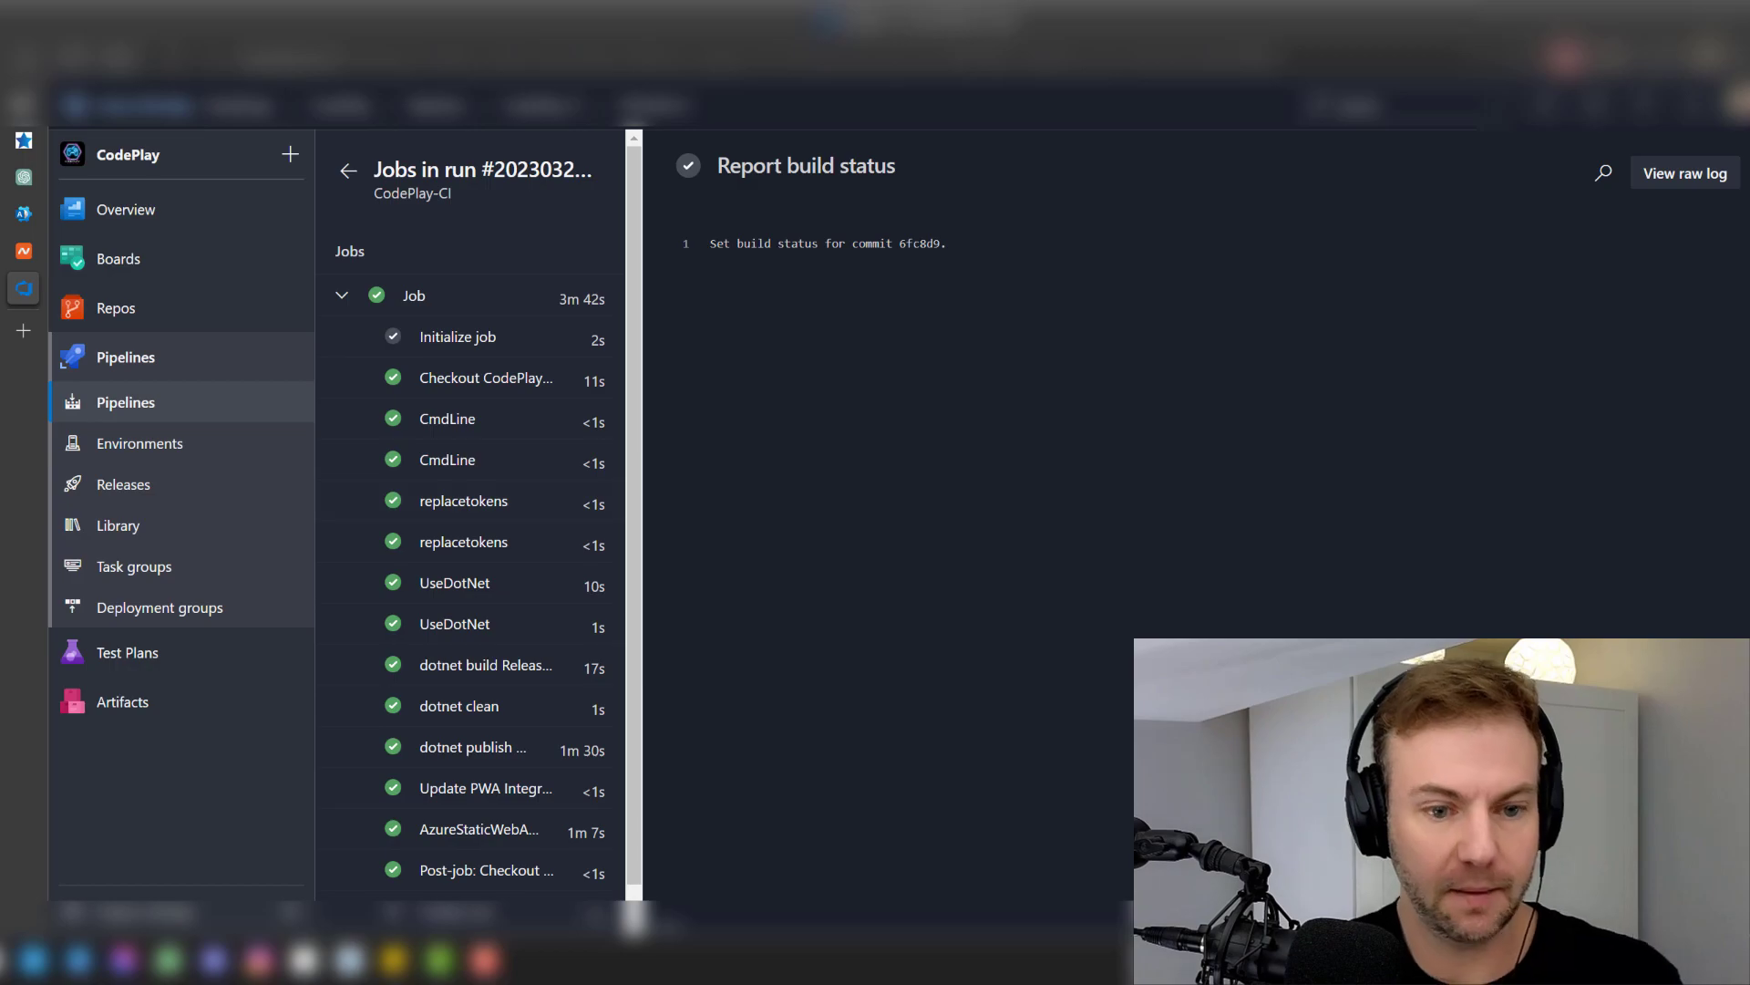
click(92, 250)
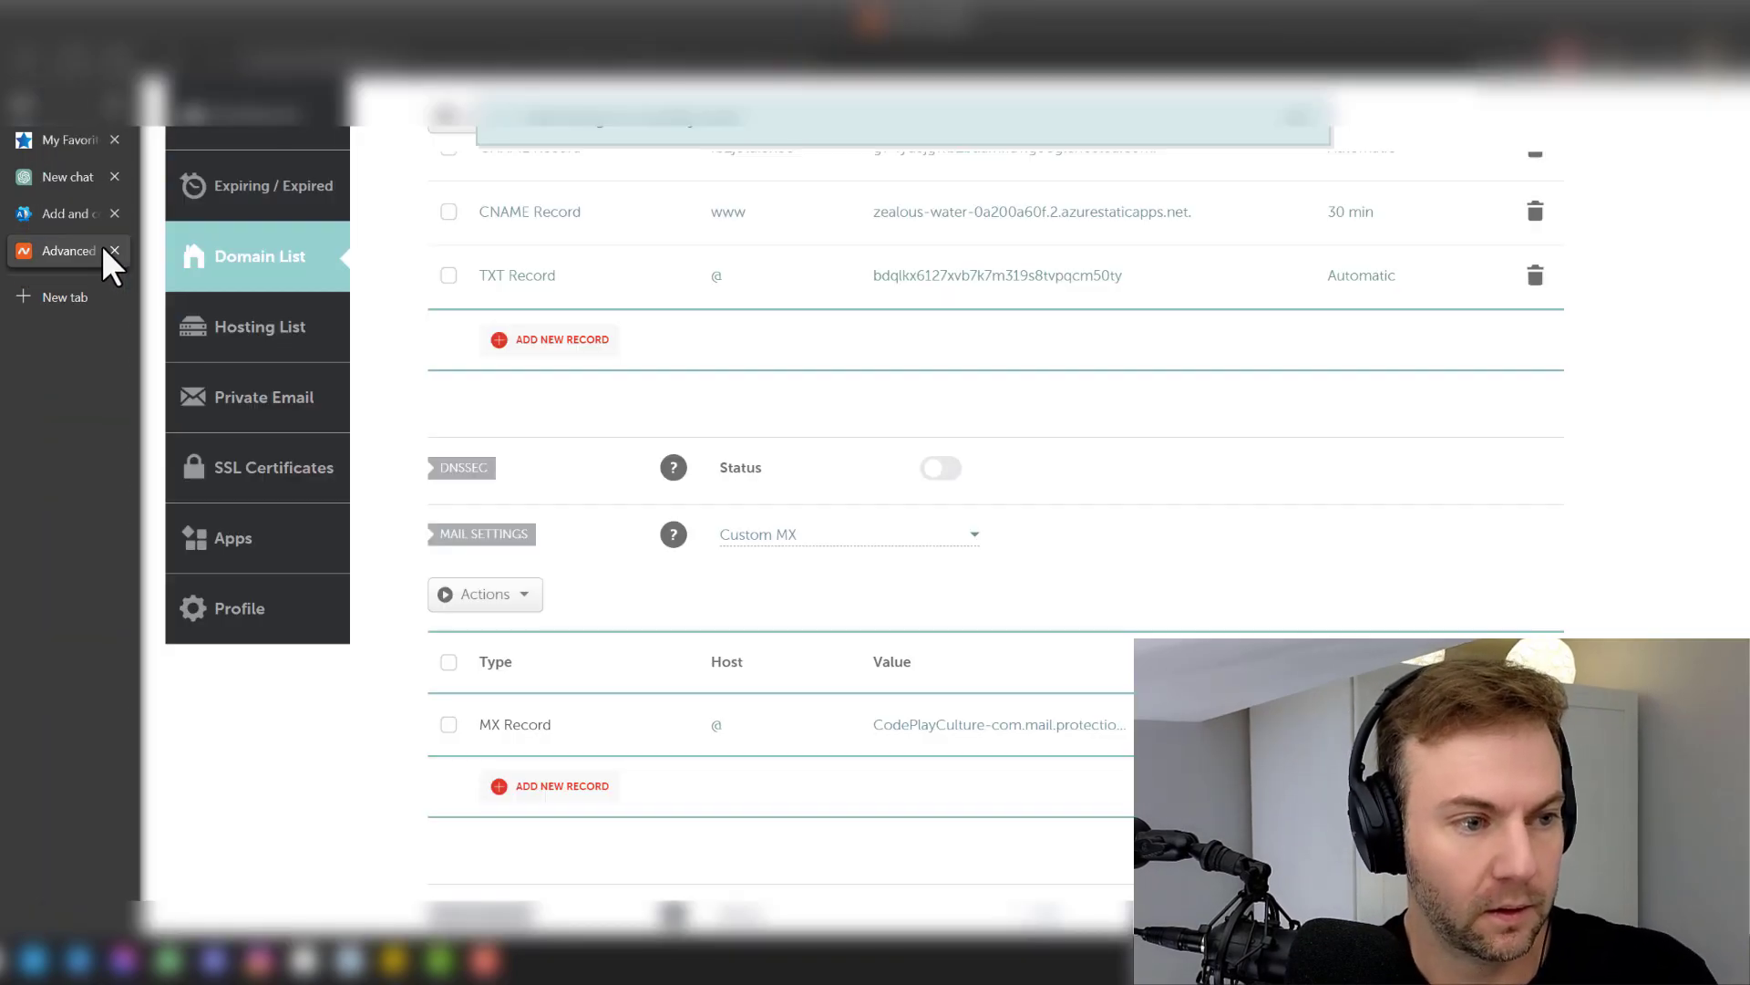
click(80, 215)
click(623, 715)
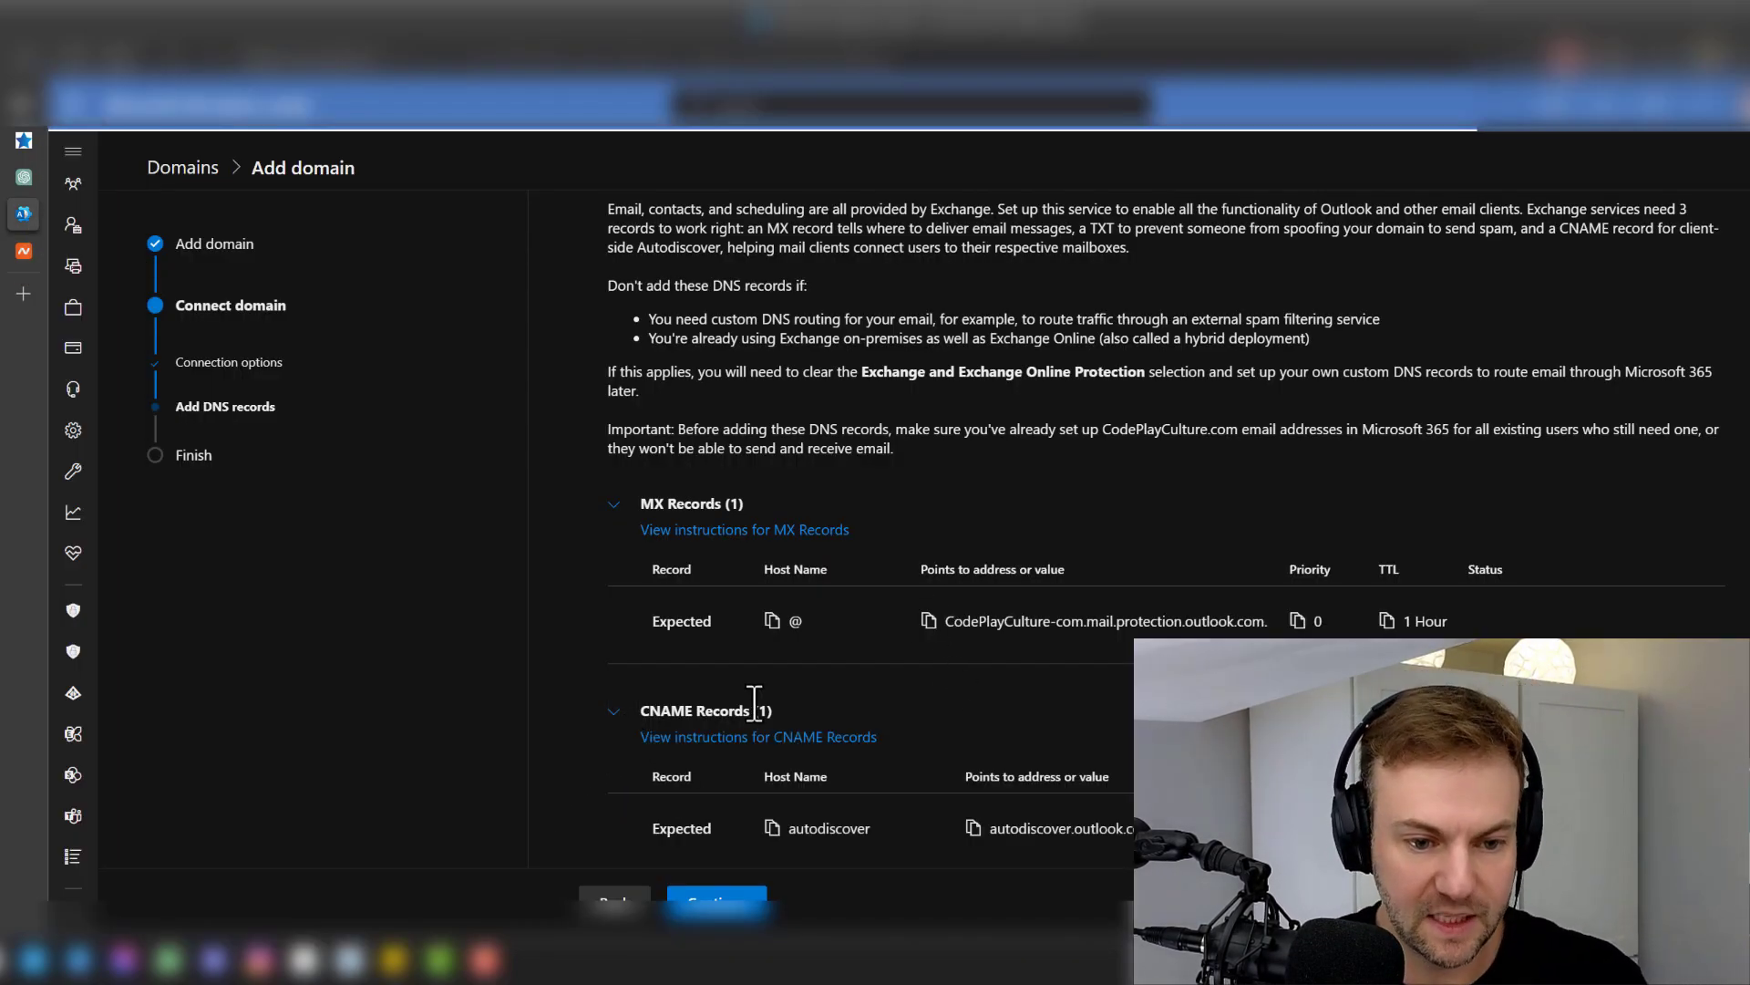
scroll(912, 711, down, 2)
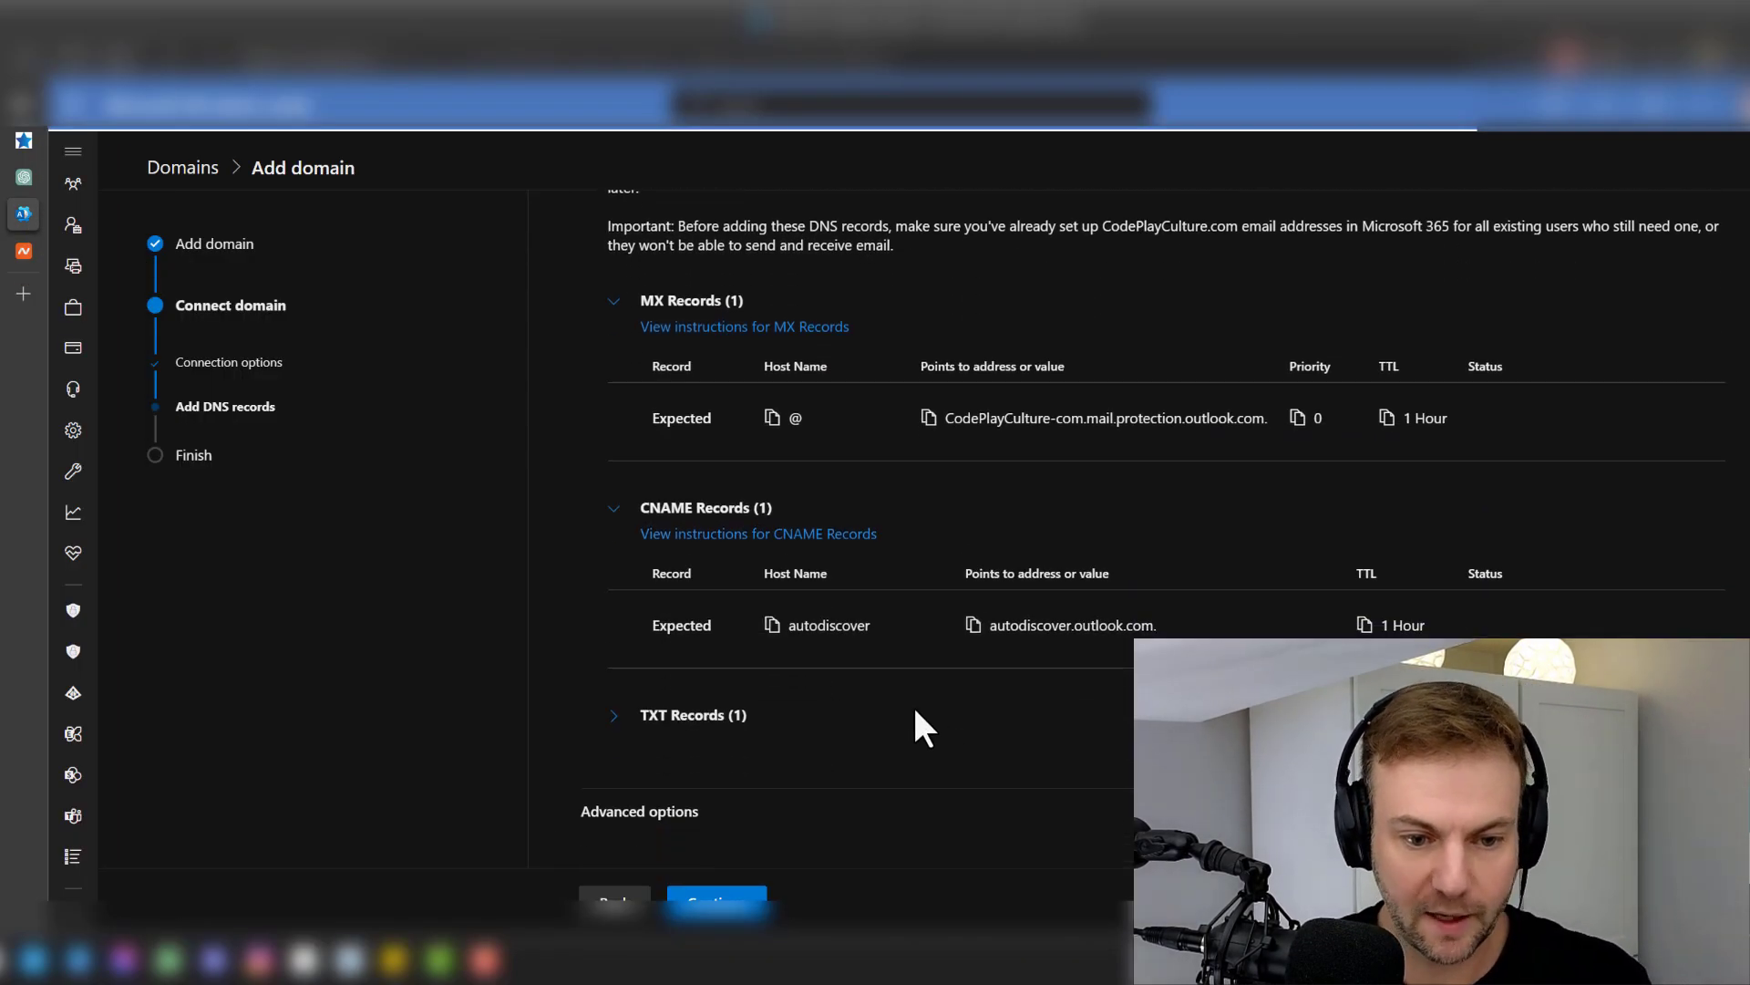
click(772, 624)
- Switch to Namecheap, add a new host record for the domain and set its type to CNAME Record
click(35, 254)
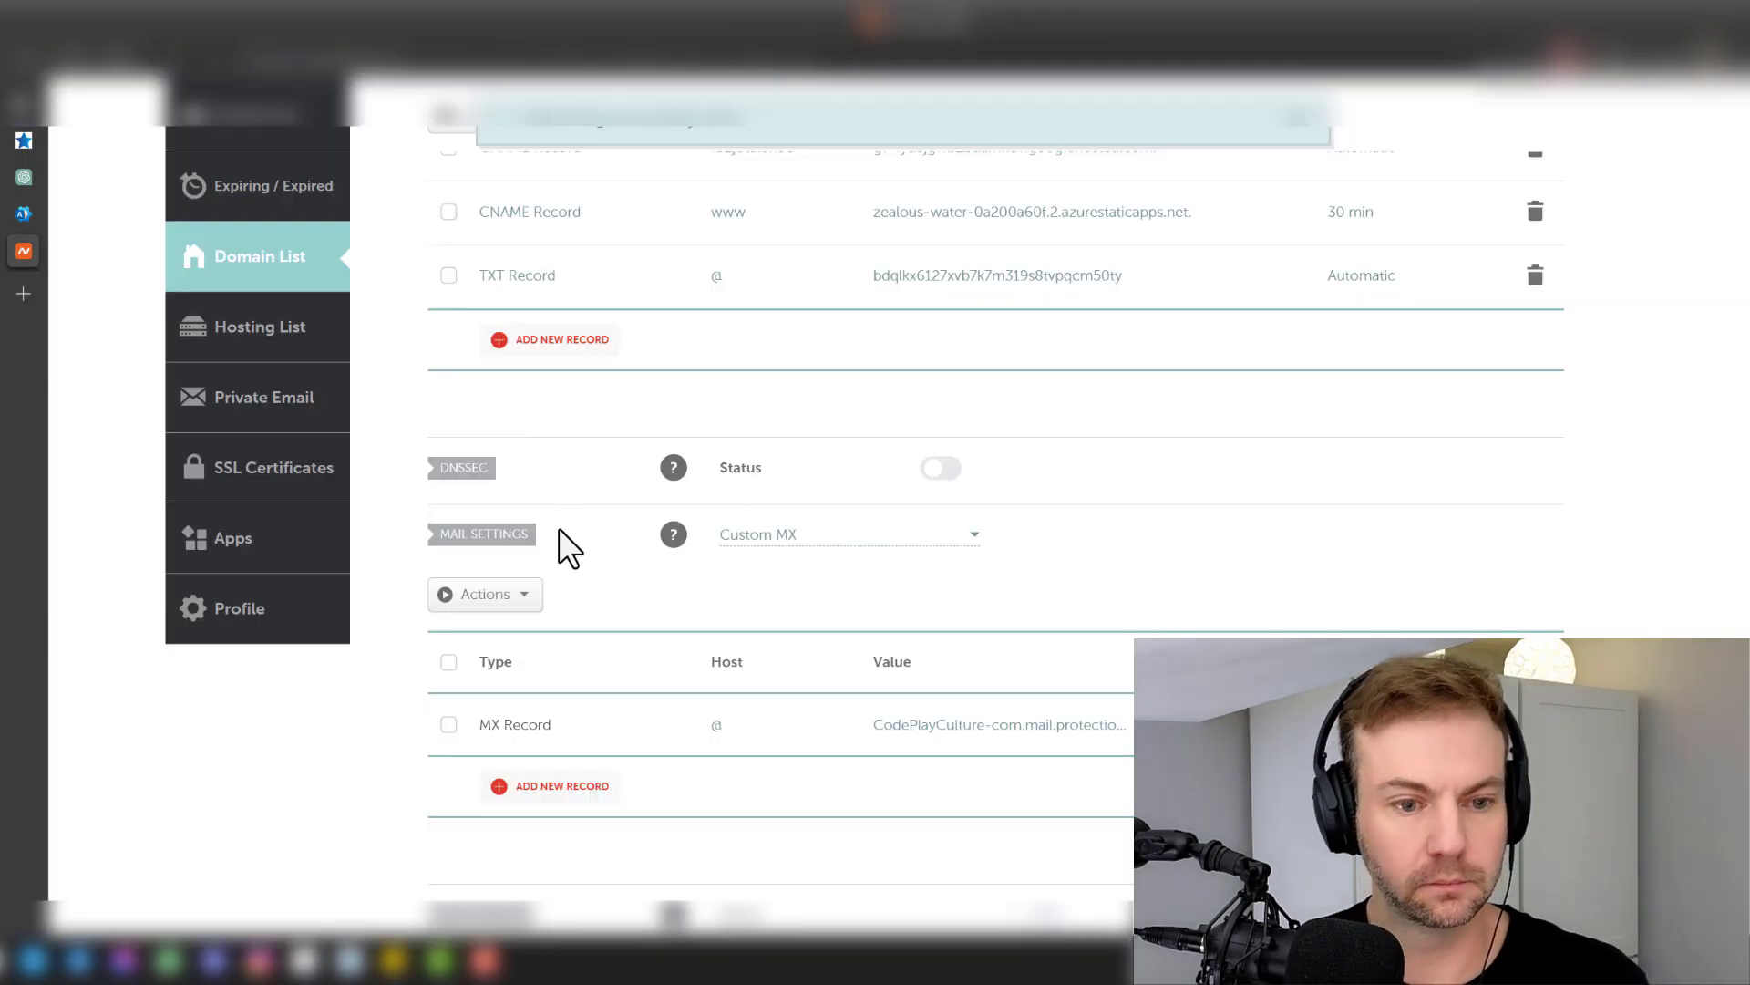
click(508, 345)
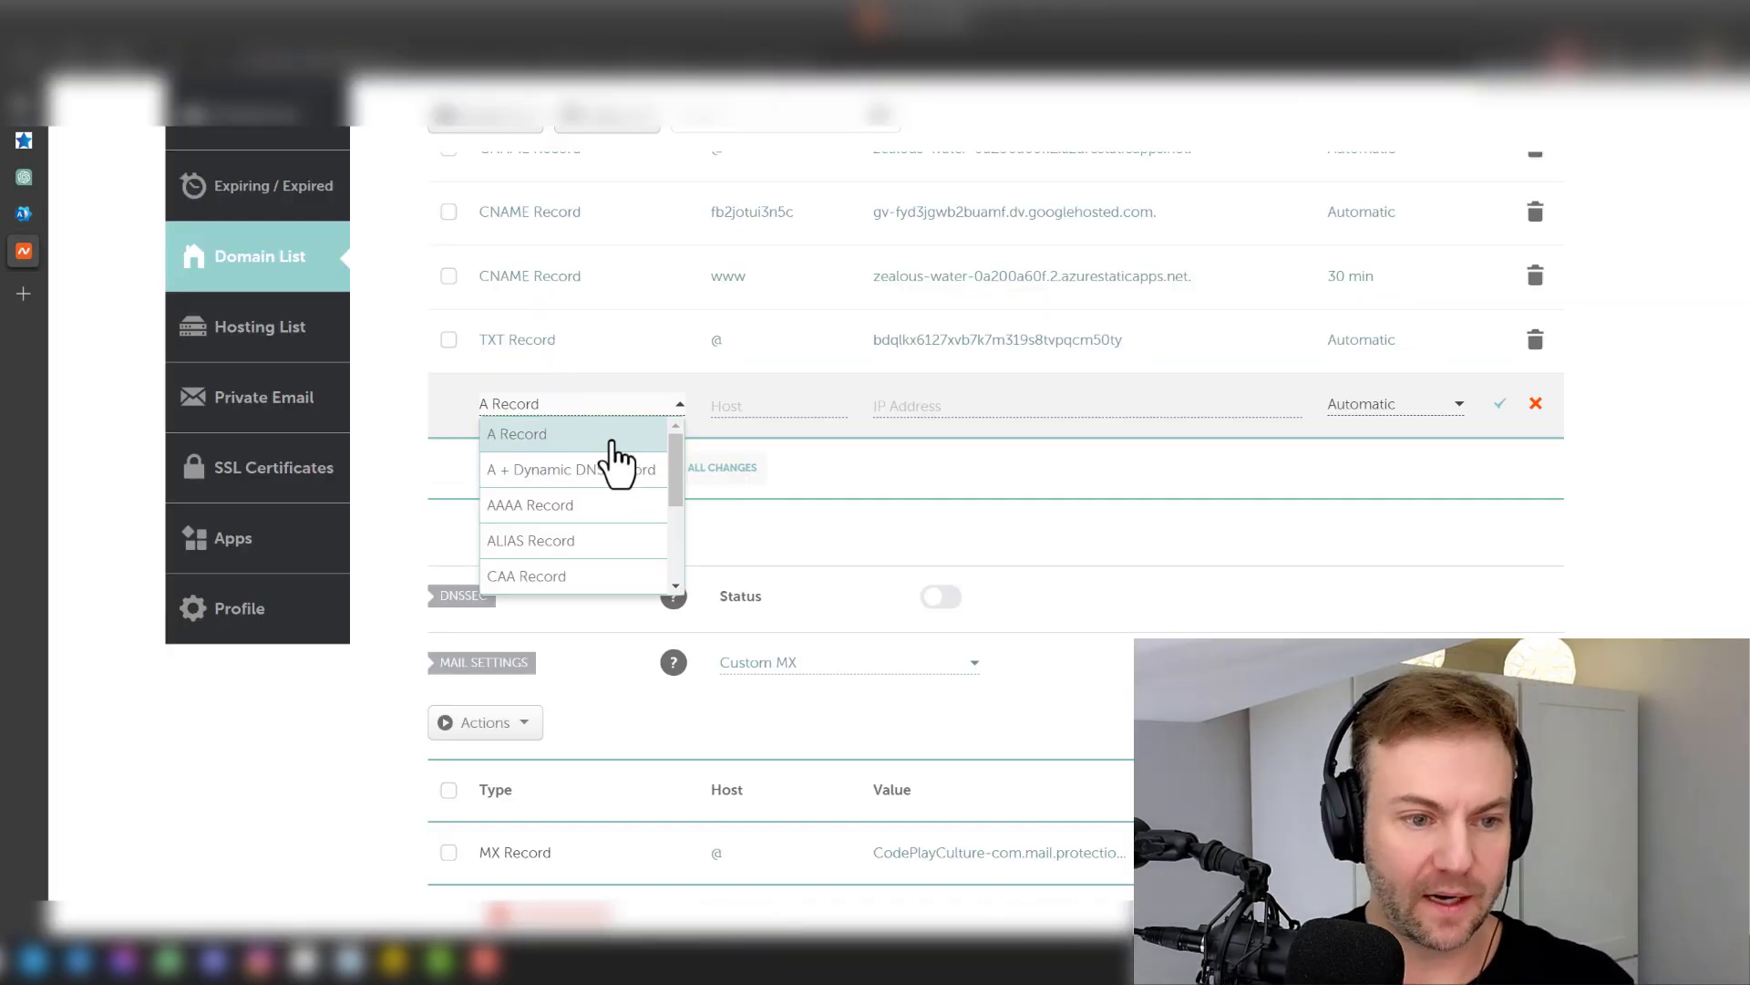
click(23, 215)
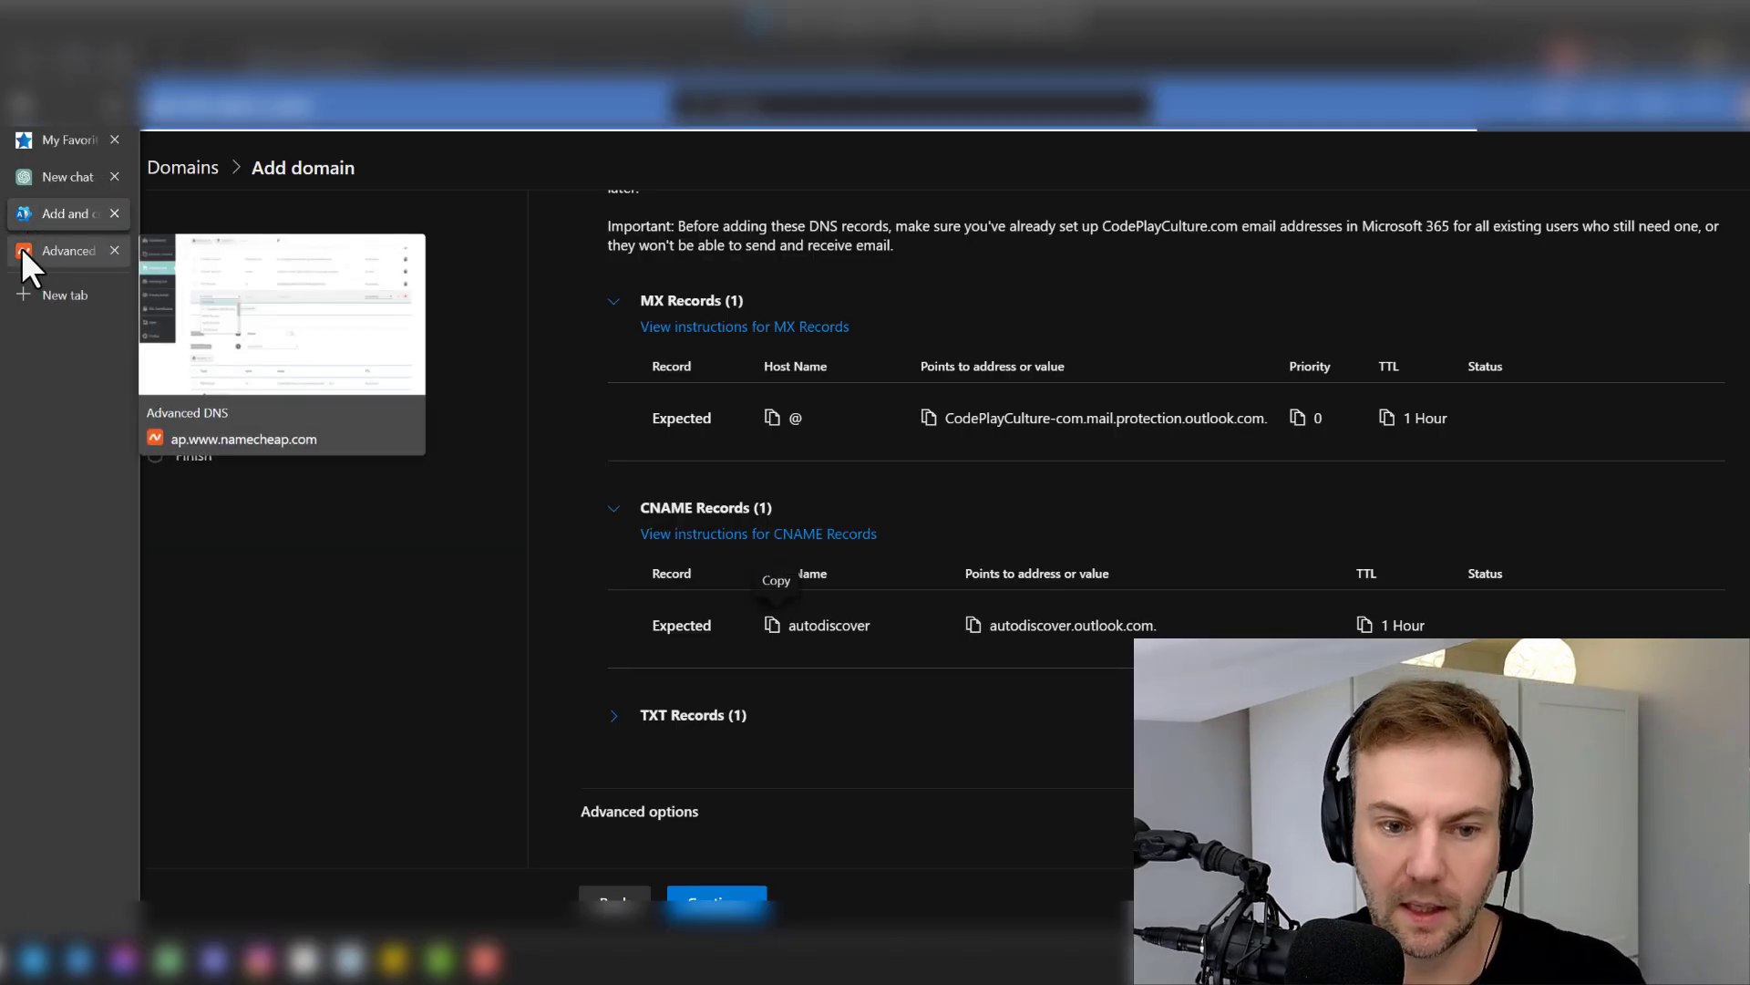
click(22, 249)
scroll(618, 539, down, 2)
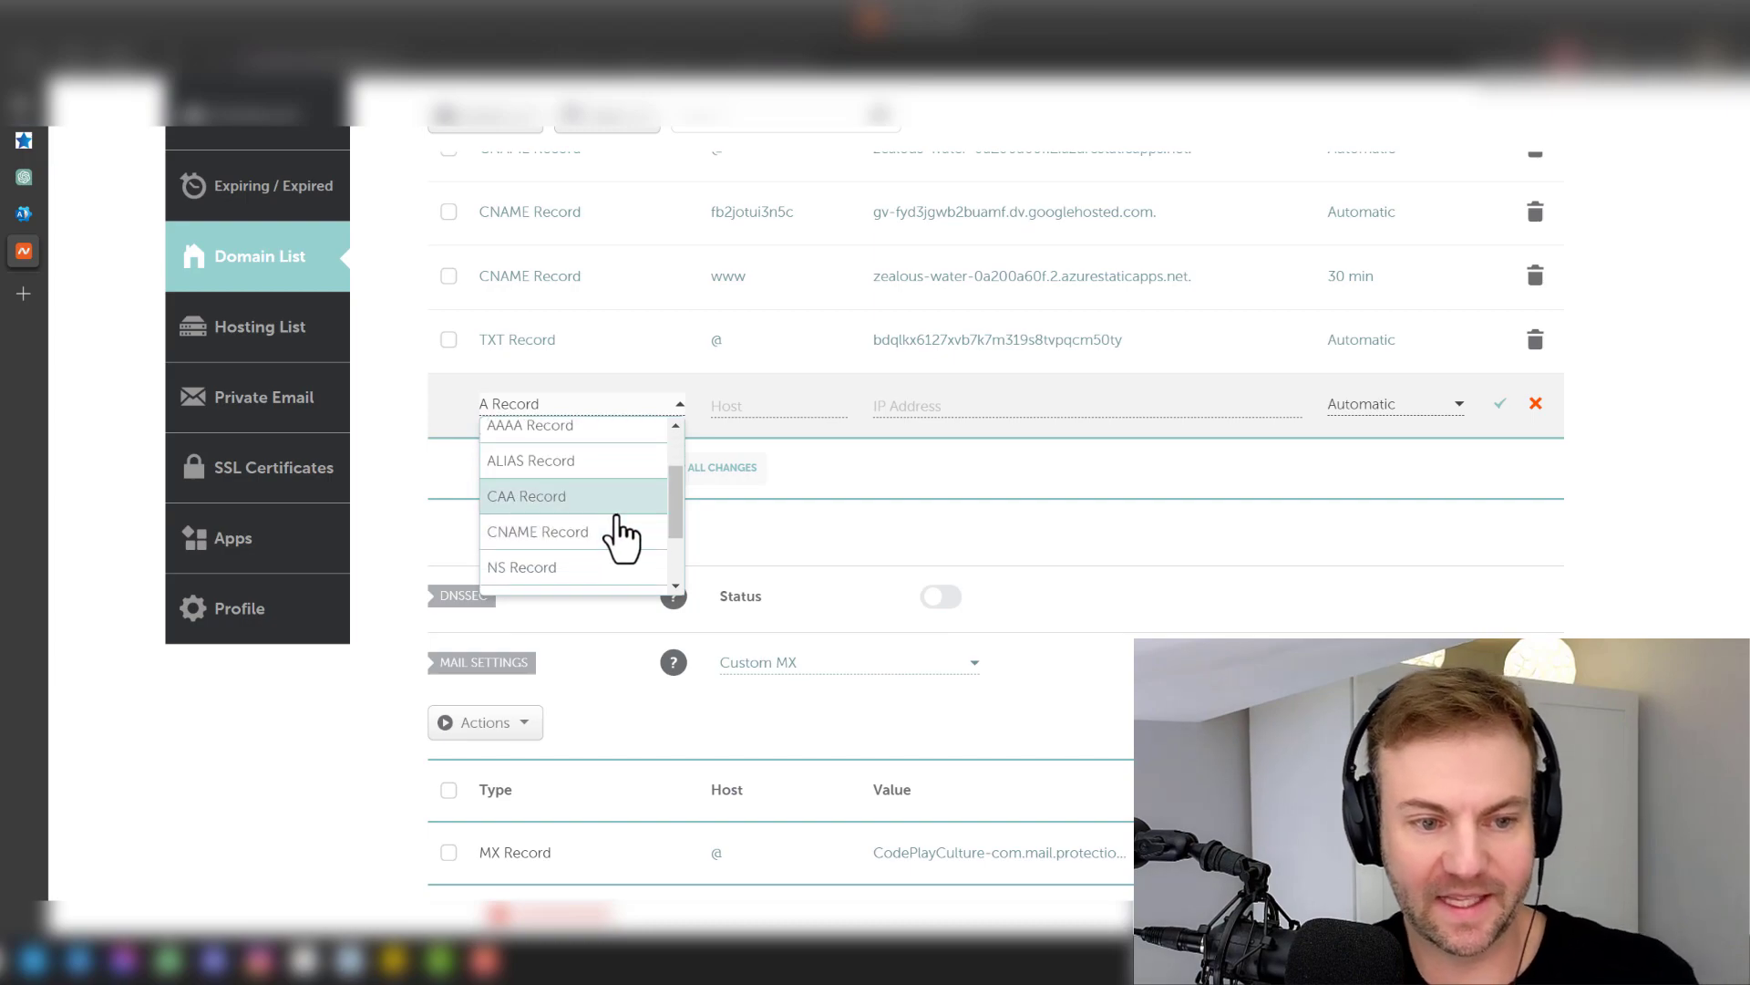
click(611, 502)
click(609, 410)
scroll(586, 566, down, 2)
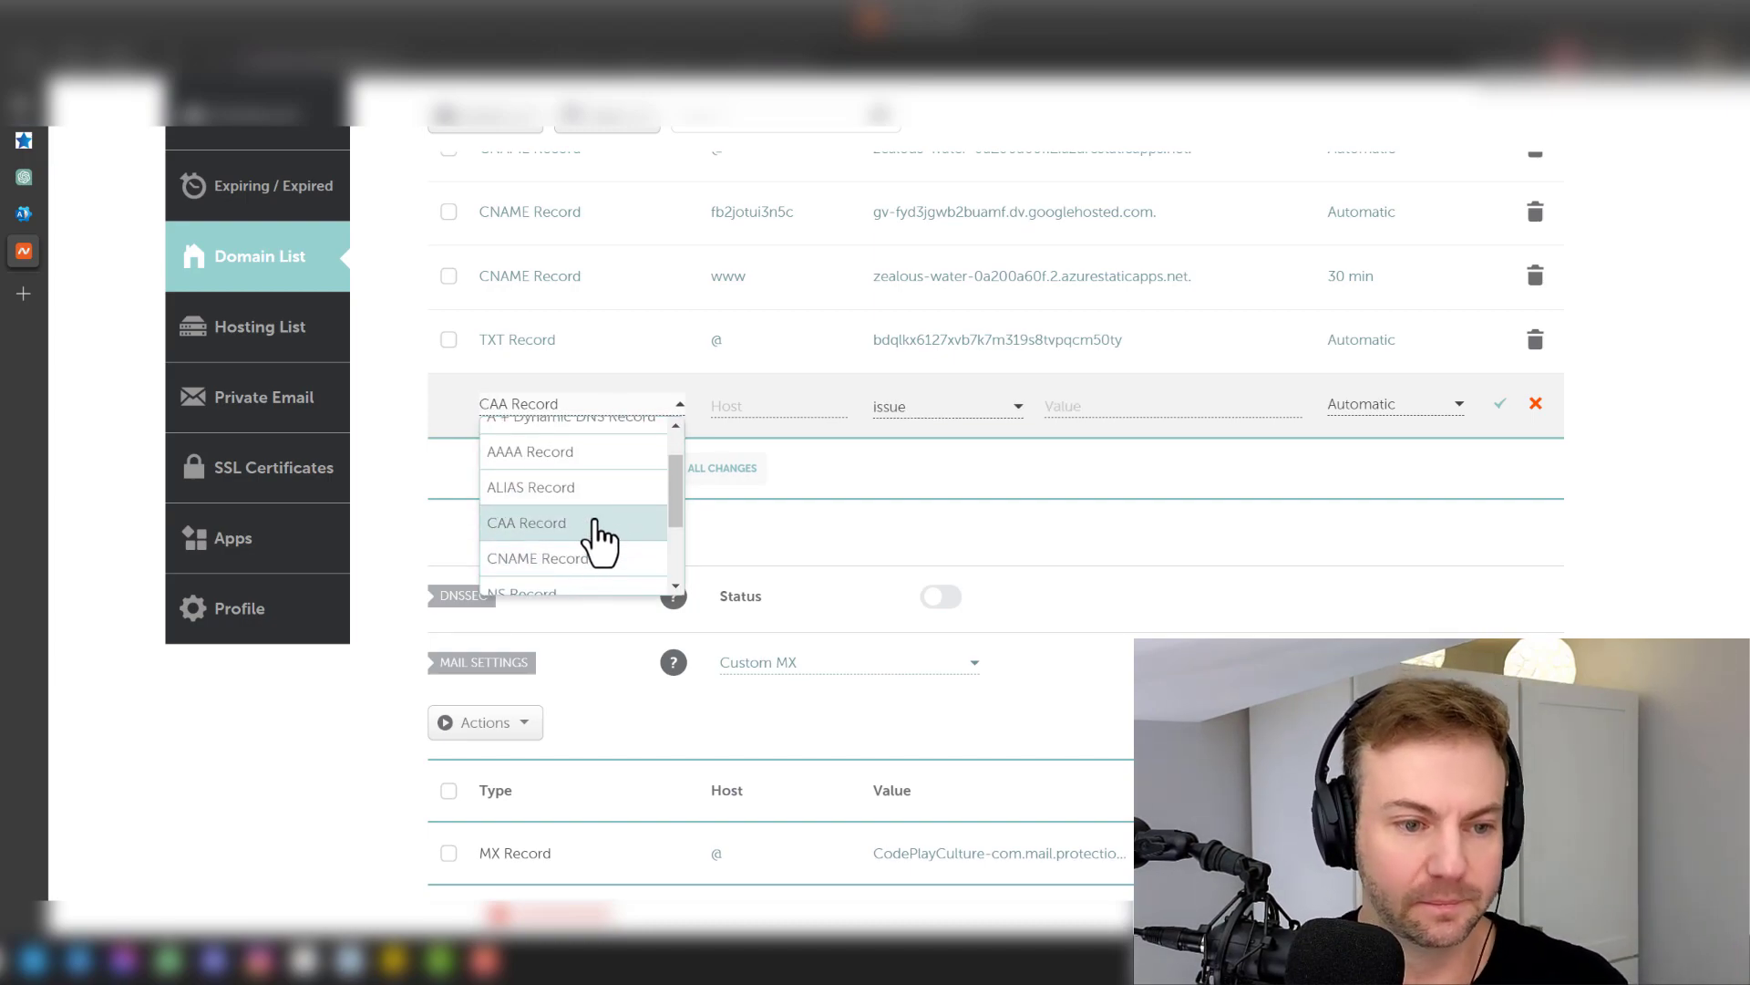
click(526, 536)
click(605, 403)
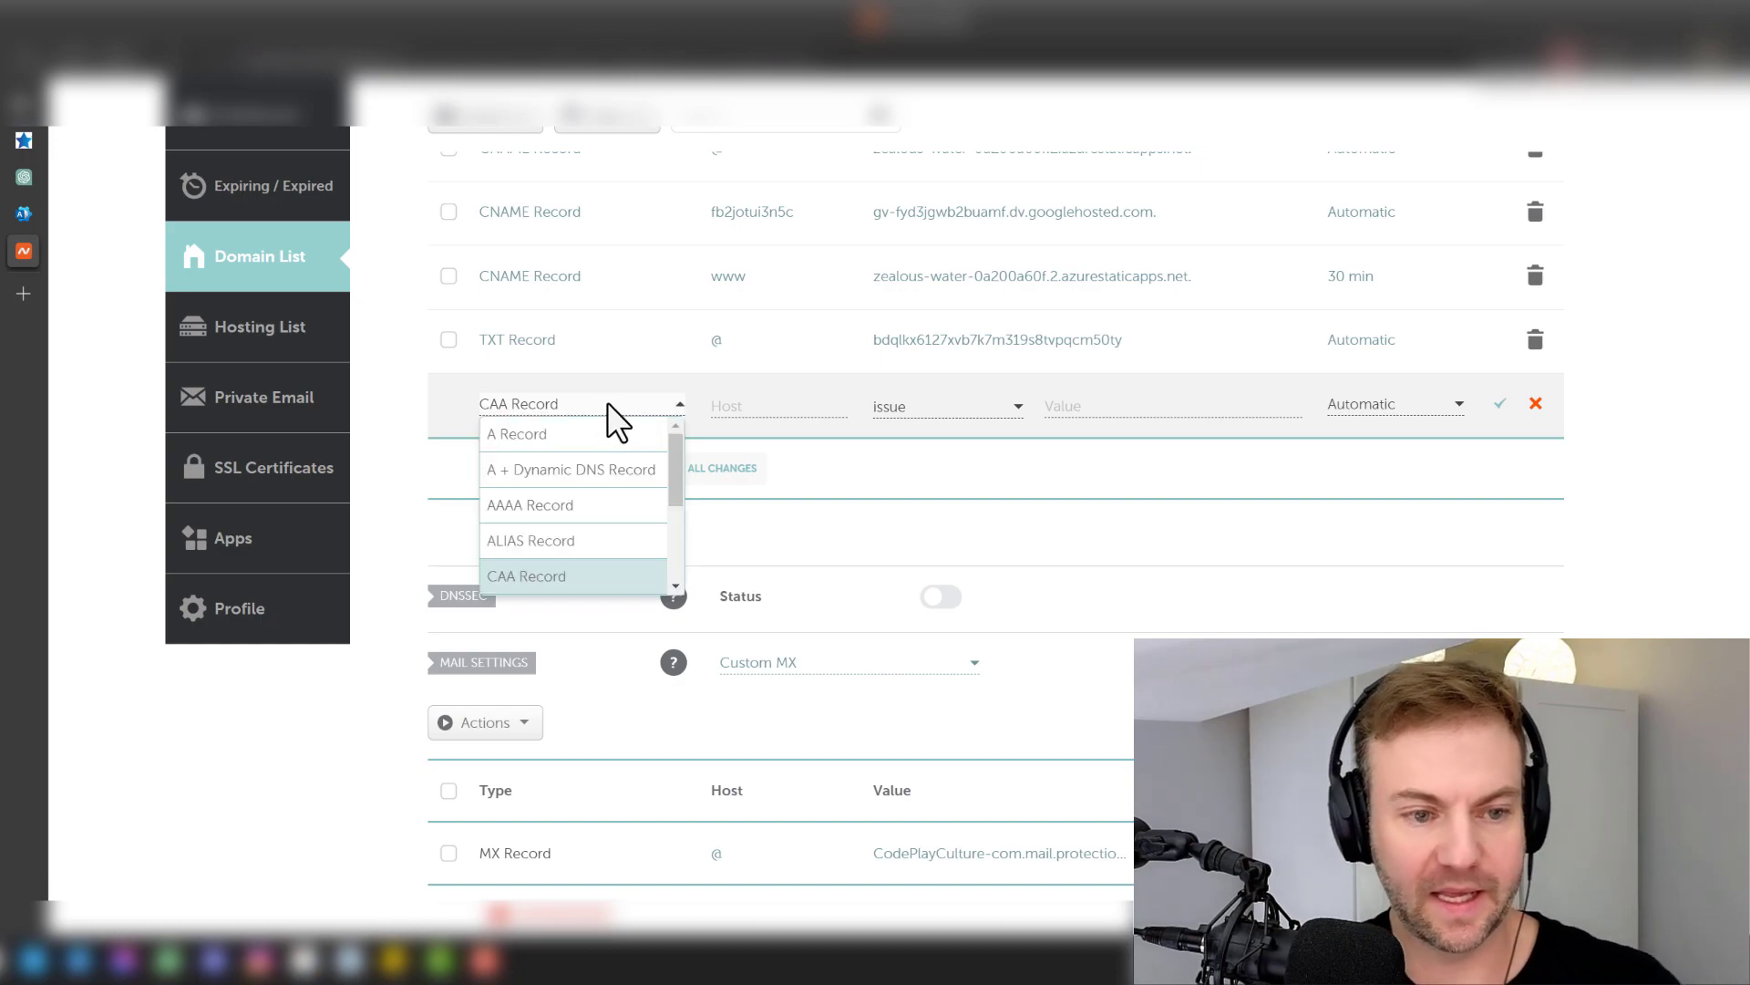
scroll(597, 522, down, 1)
scroll(569, 574, down, 1)
click(563, 605)
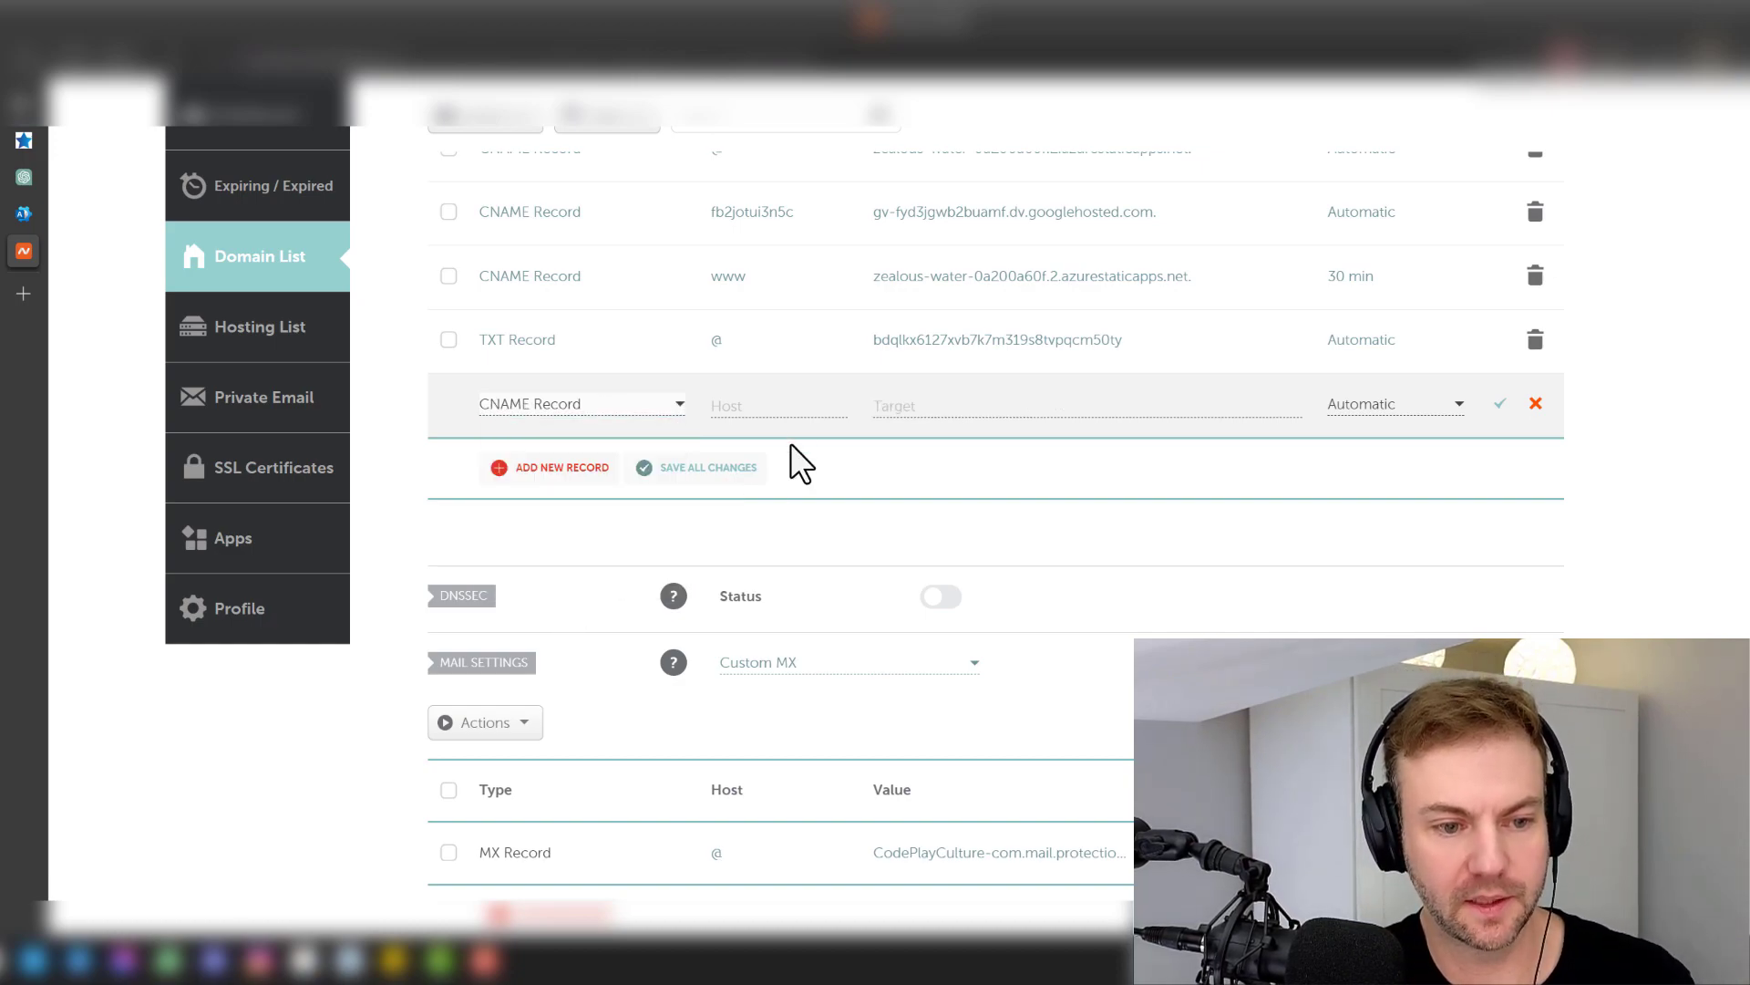
- Set the new CNAME record's host to autodiscover and its target to autodiscover.outlook.com., copied from the Microsoft 365 admin center
click(800, 403)
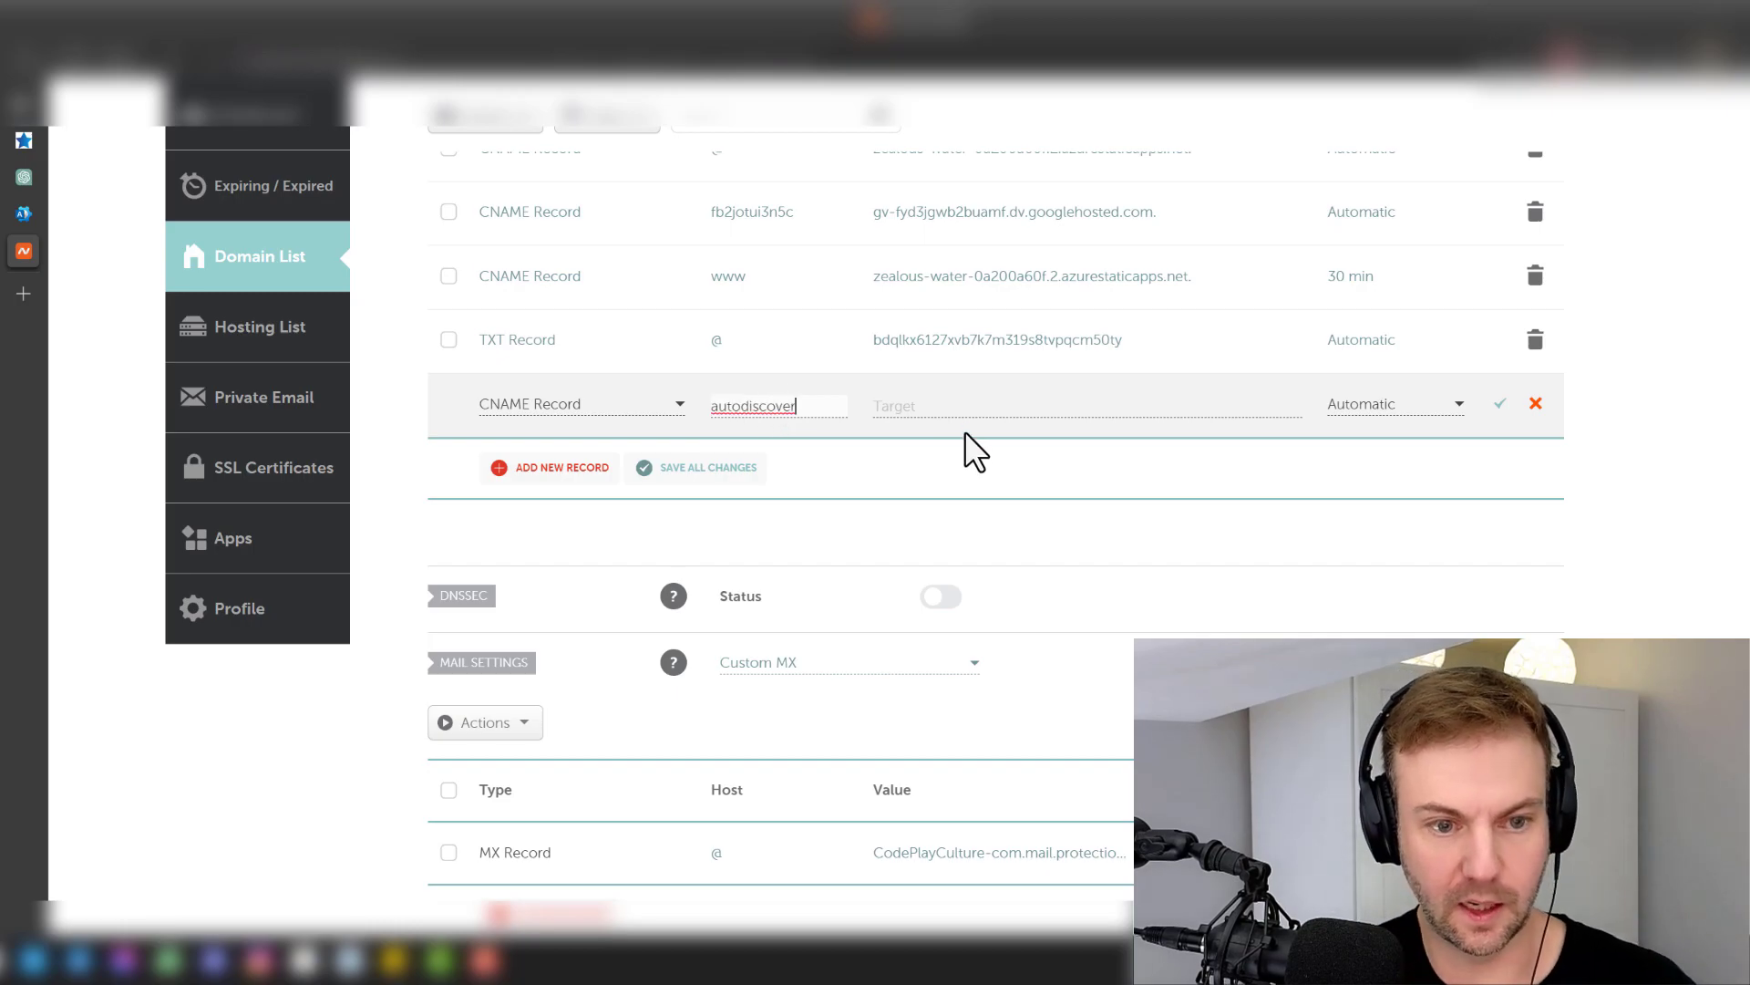
text(autodiscover)
click(966, 407)
click(23, 214)
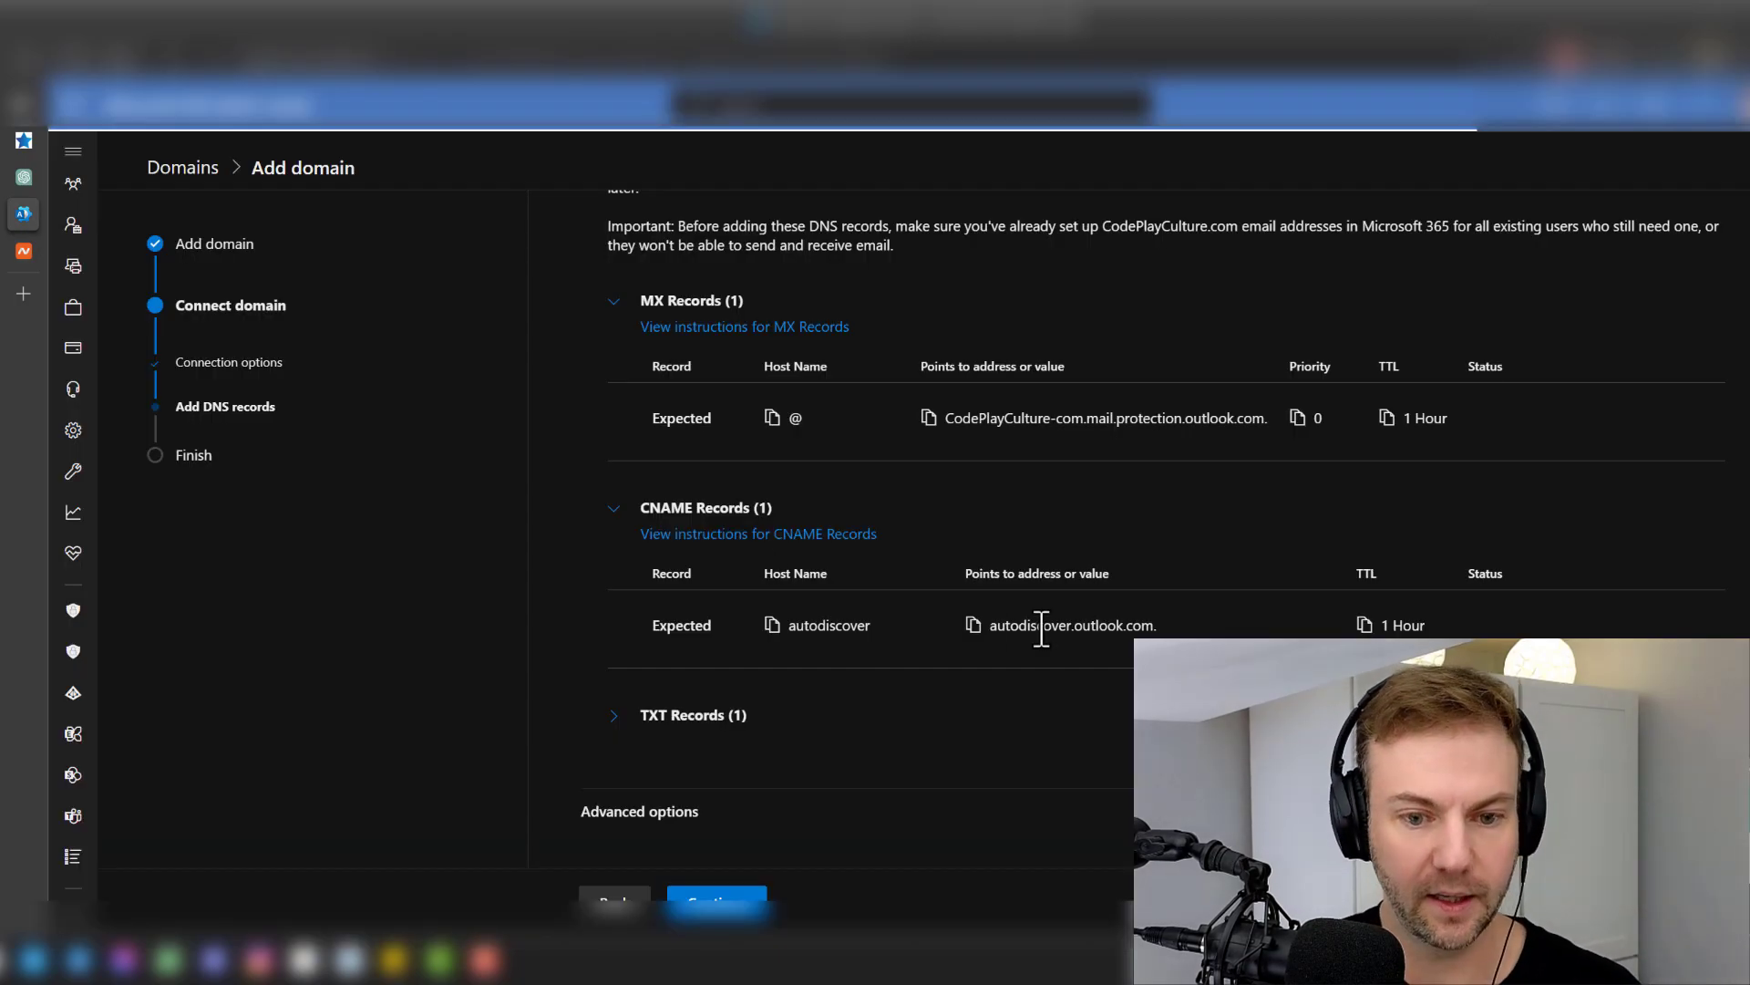
click(973, 627)
click(24, 251)
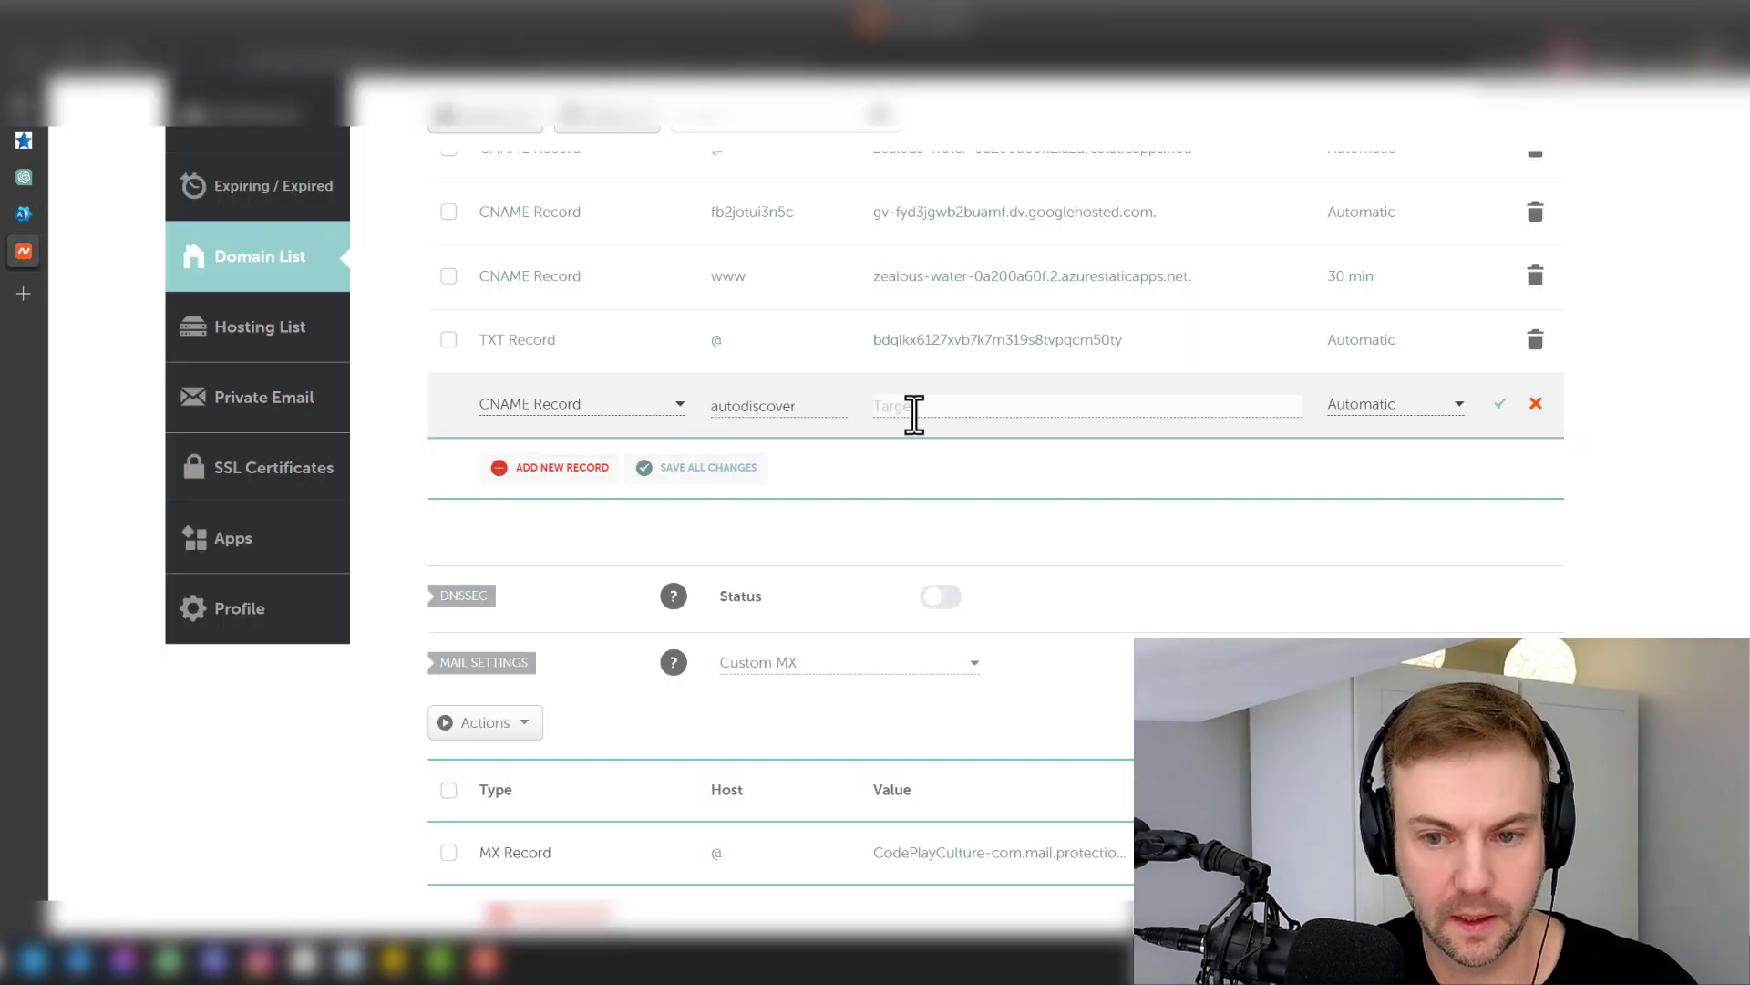
key(ctrl+v)
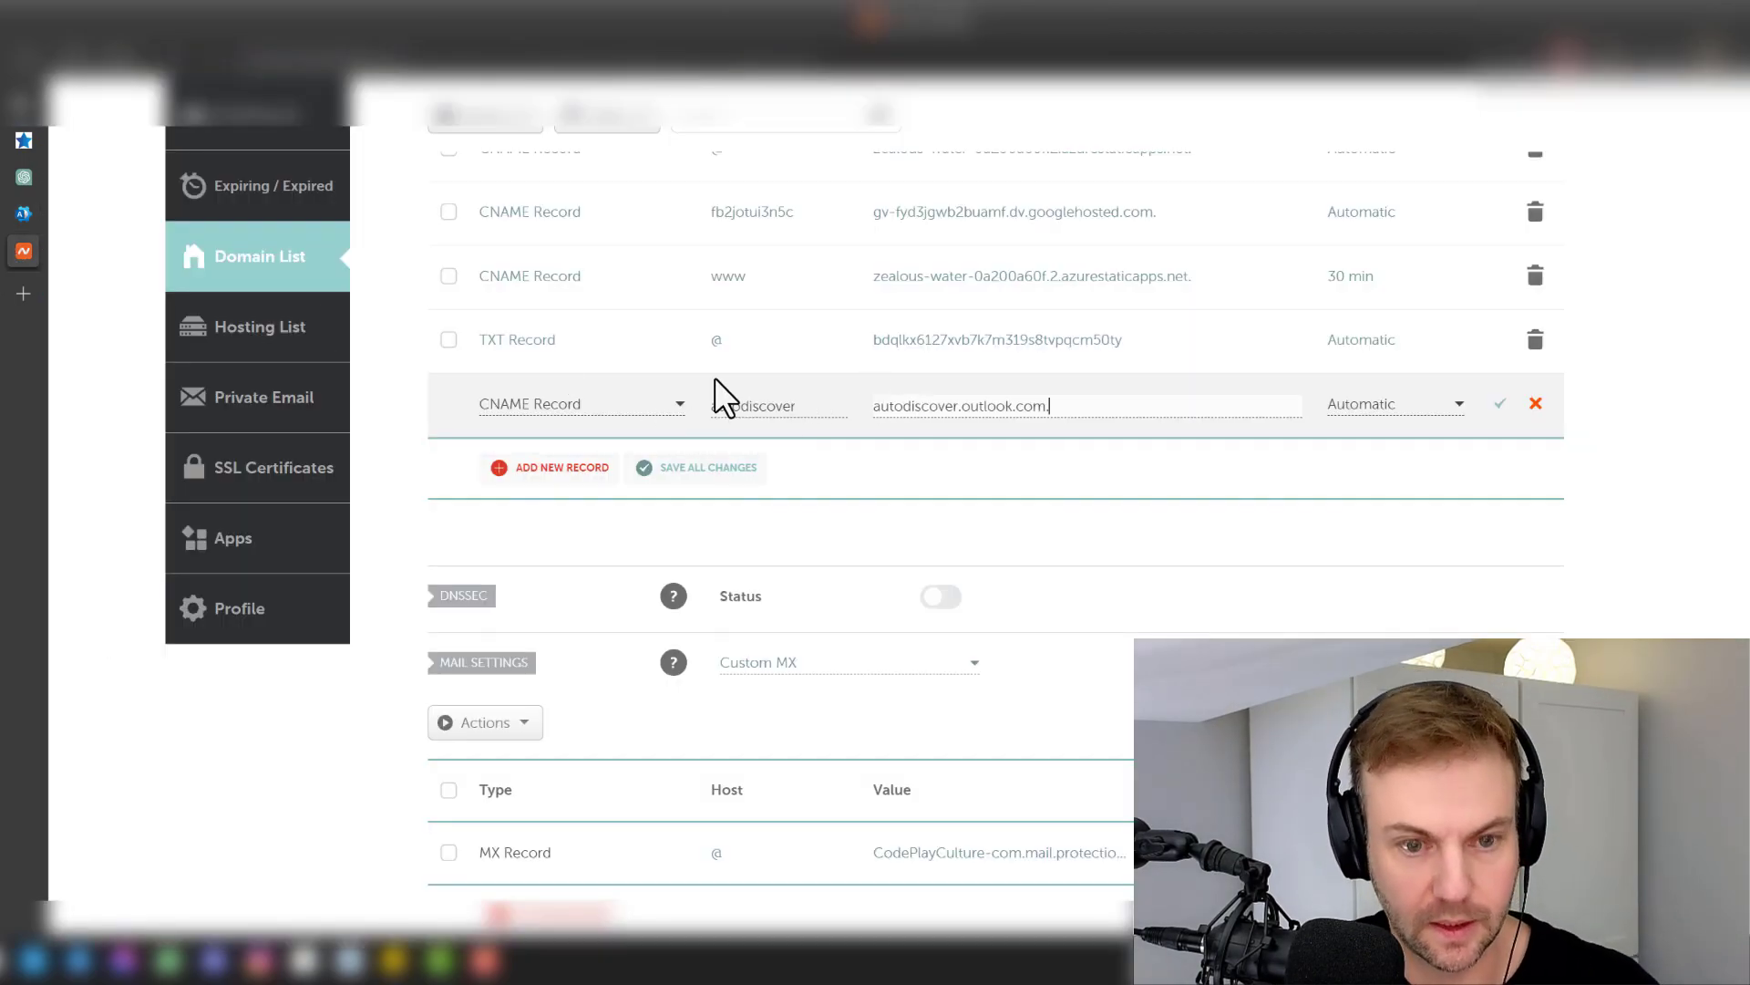
- Check the required TTL in the Microsoft 365 admin center, set the CNAME record's TTL to 60 min and save the record
click(16, 215)
click(25, 253)
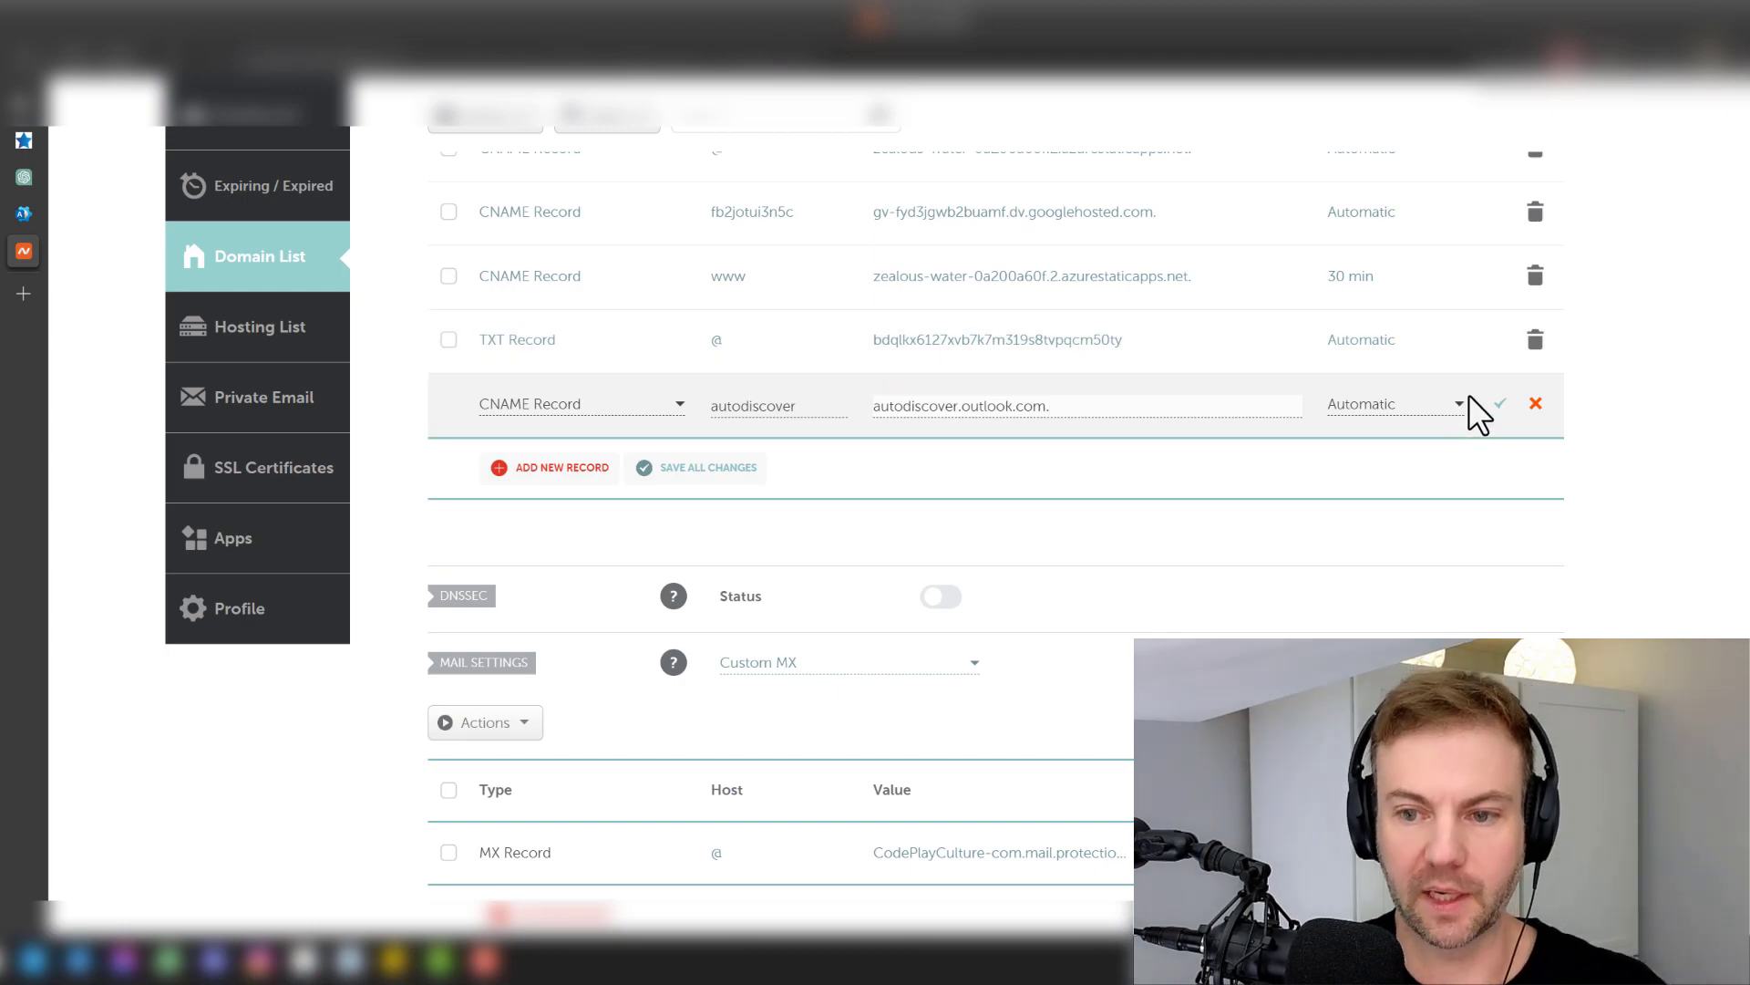
click(1460, 403)
click(1442, 479)
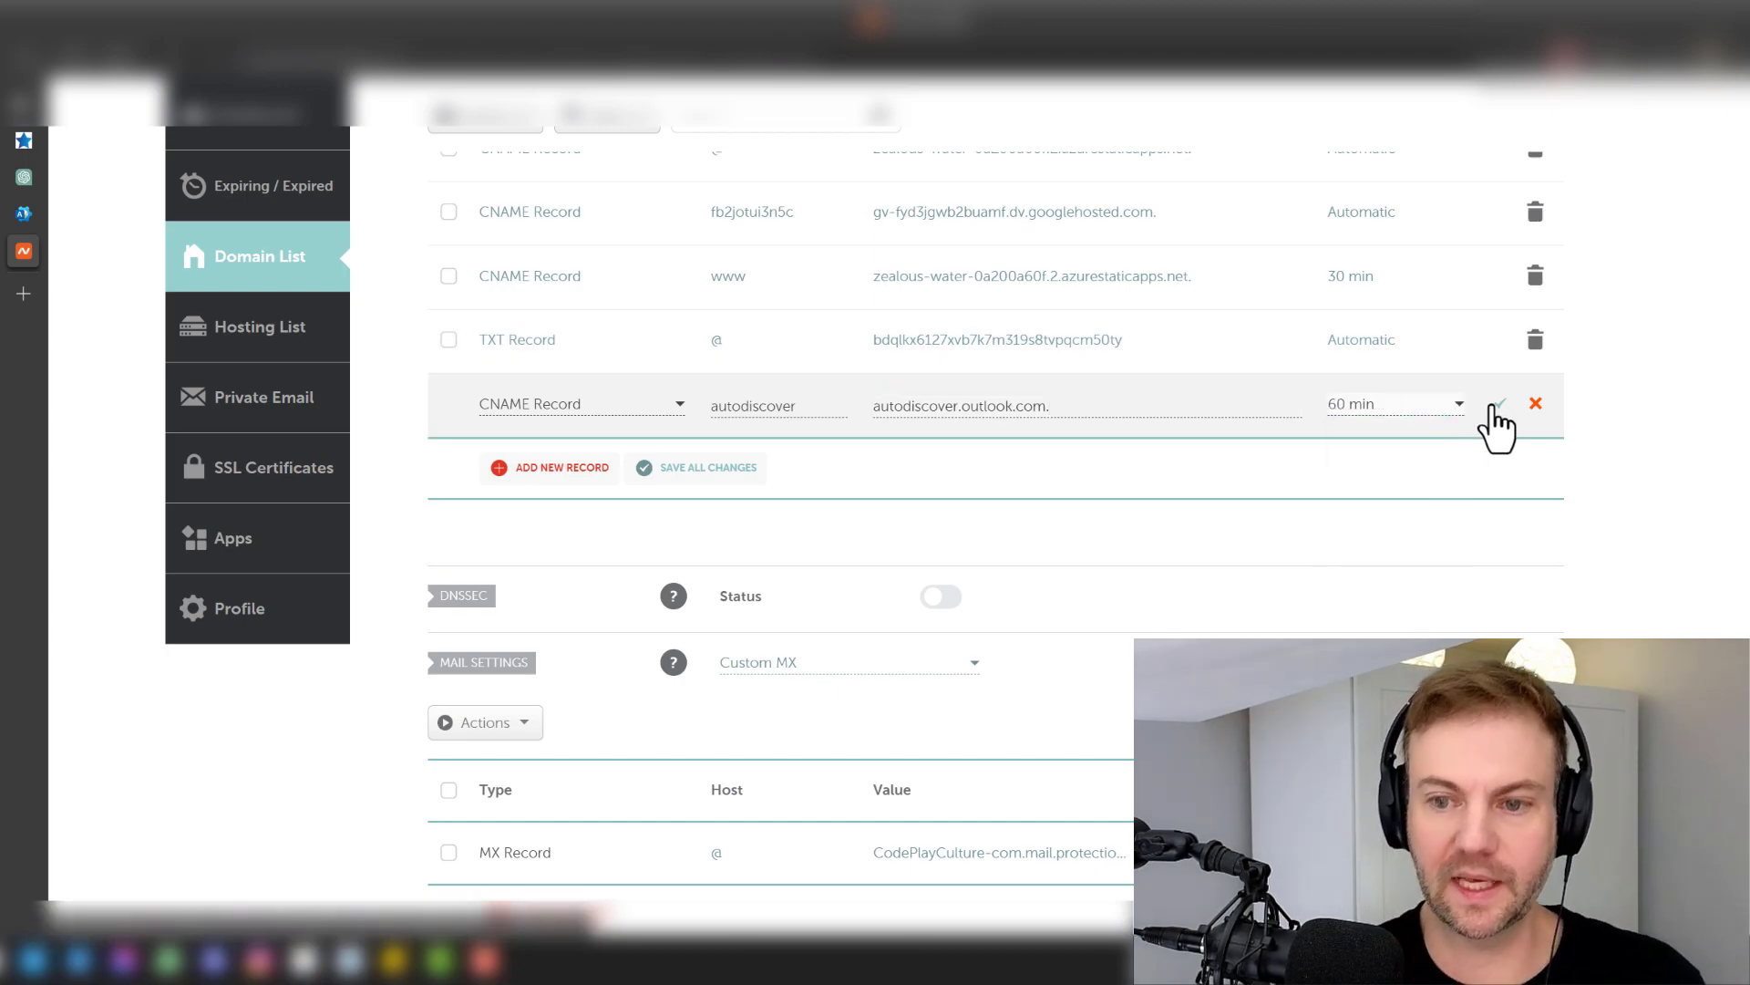
click(1498, 405)
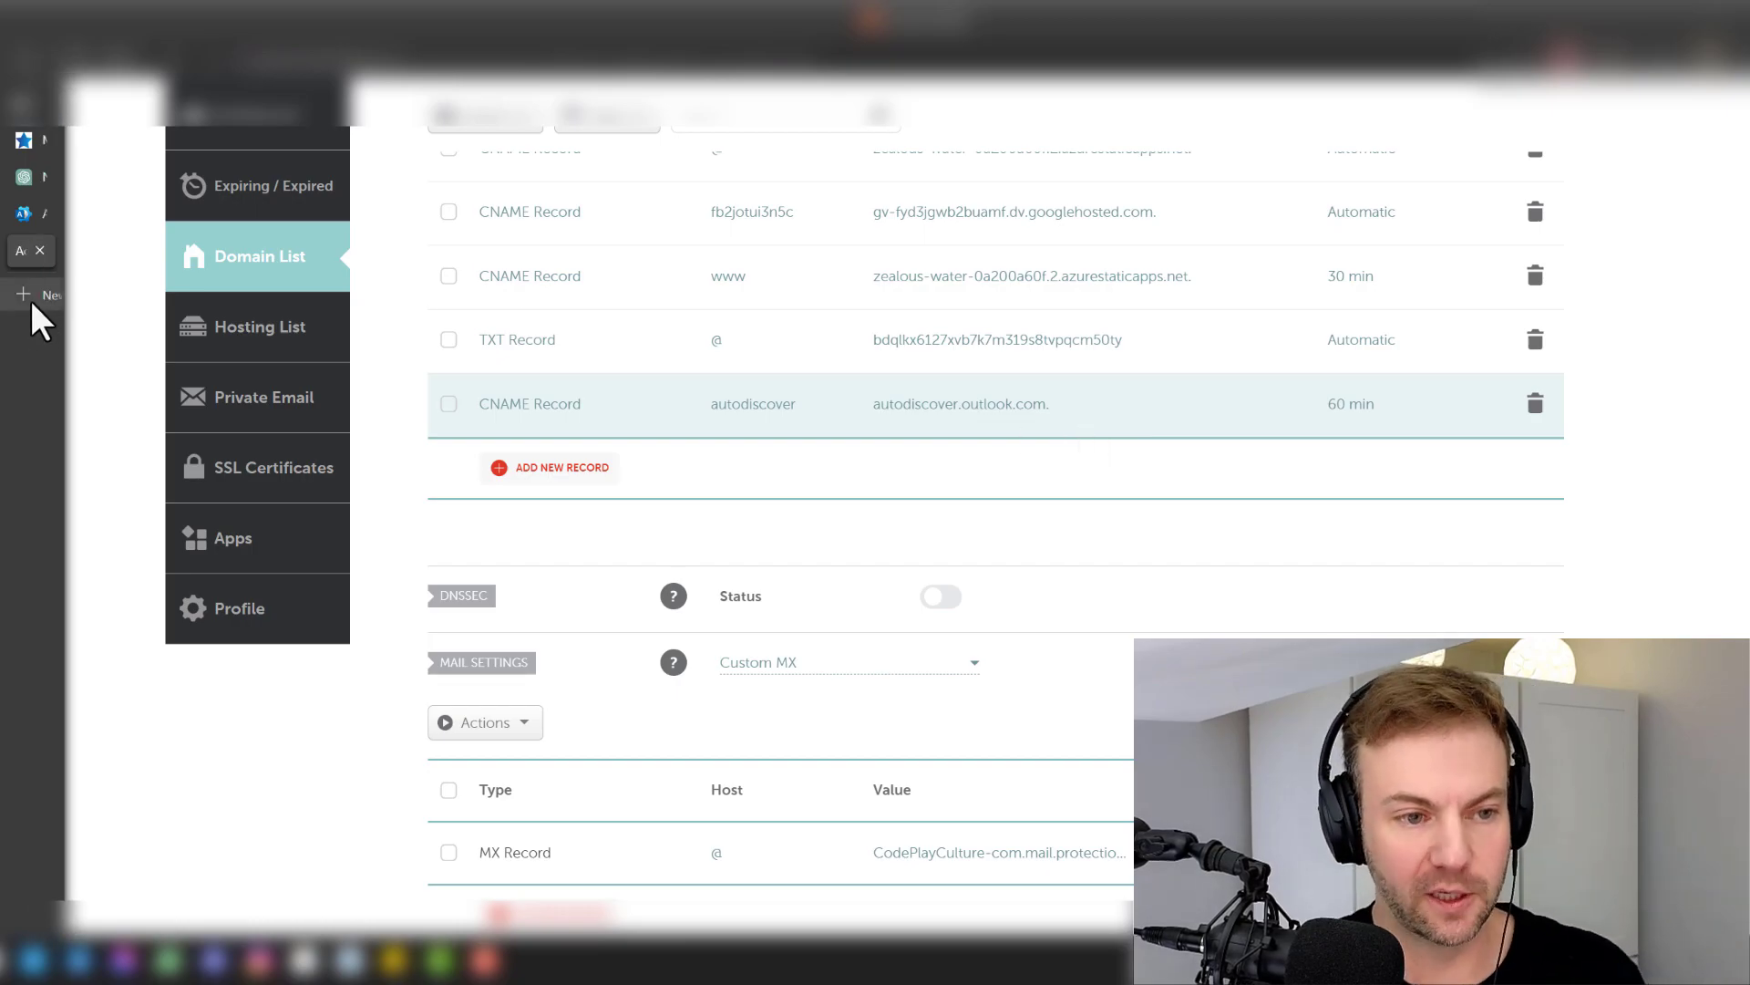
- Return to the Microsoft 365 admin center, expand the required TXT record and copy its SPF value
mouse_move(24, 286)
click(57, 211)
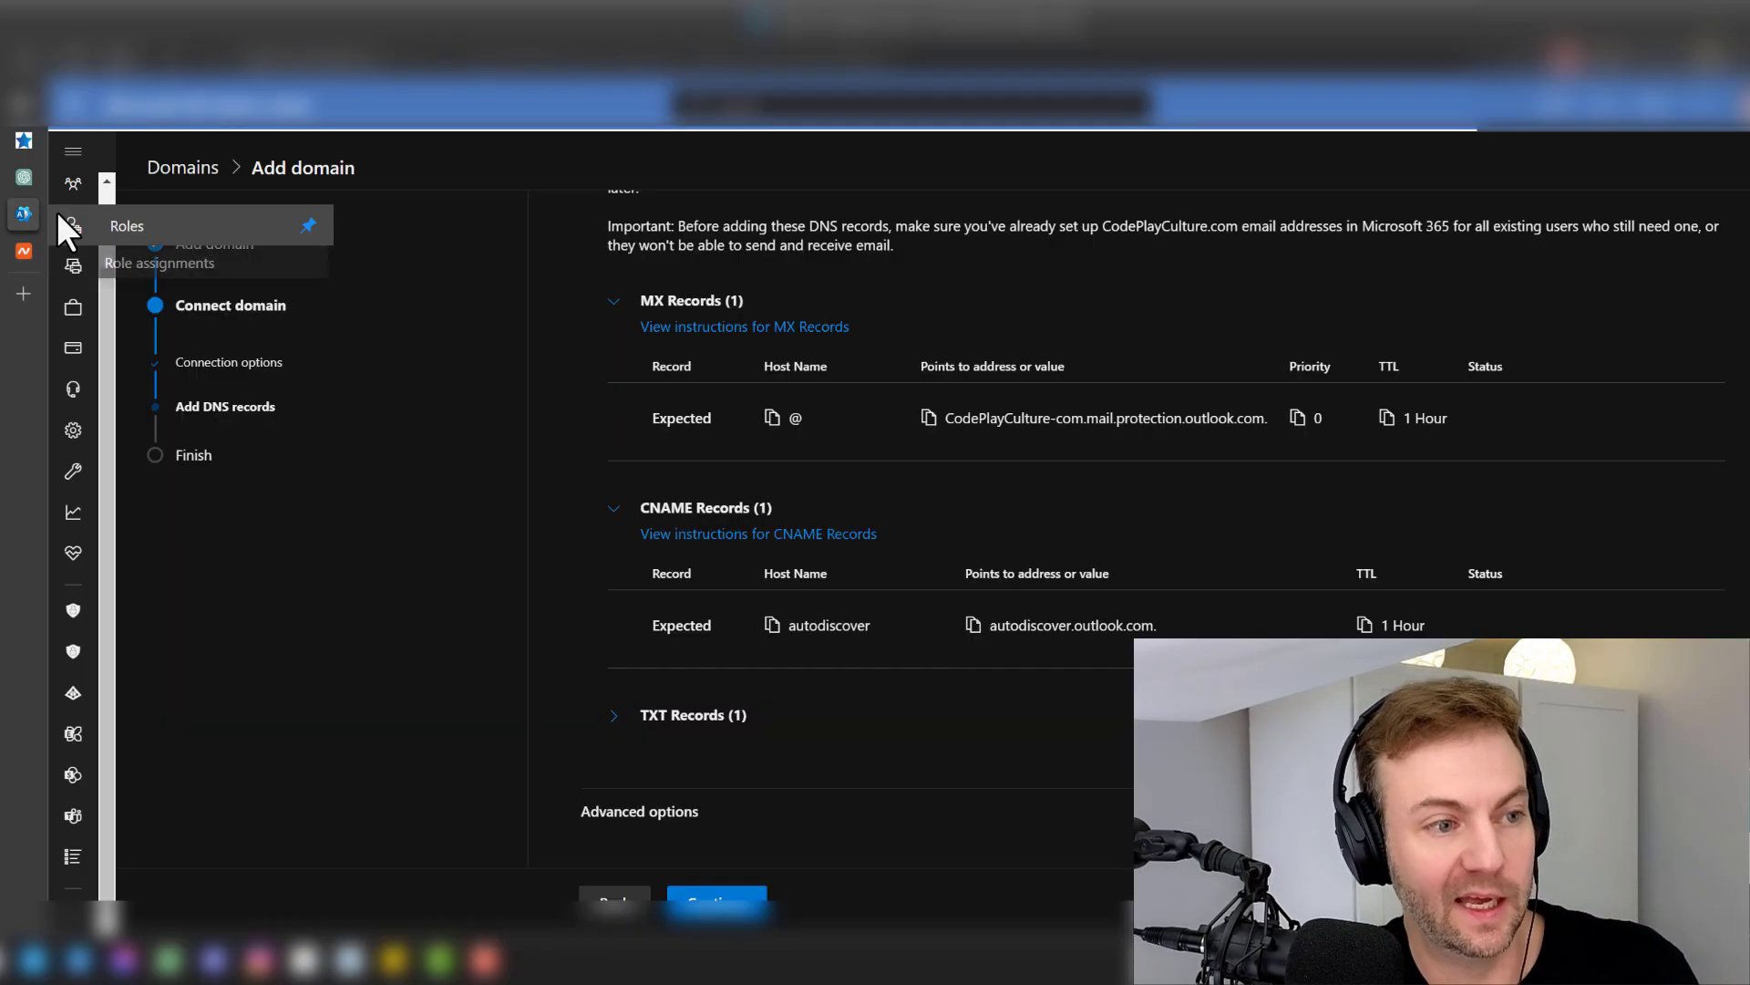
click(633, 729)
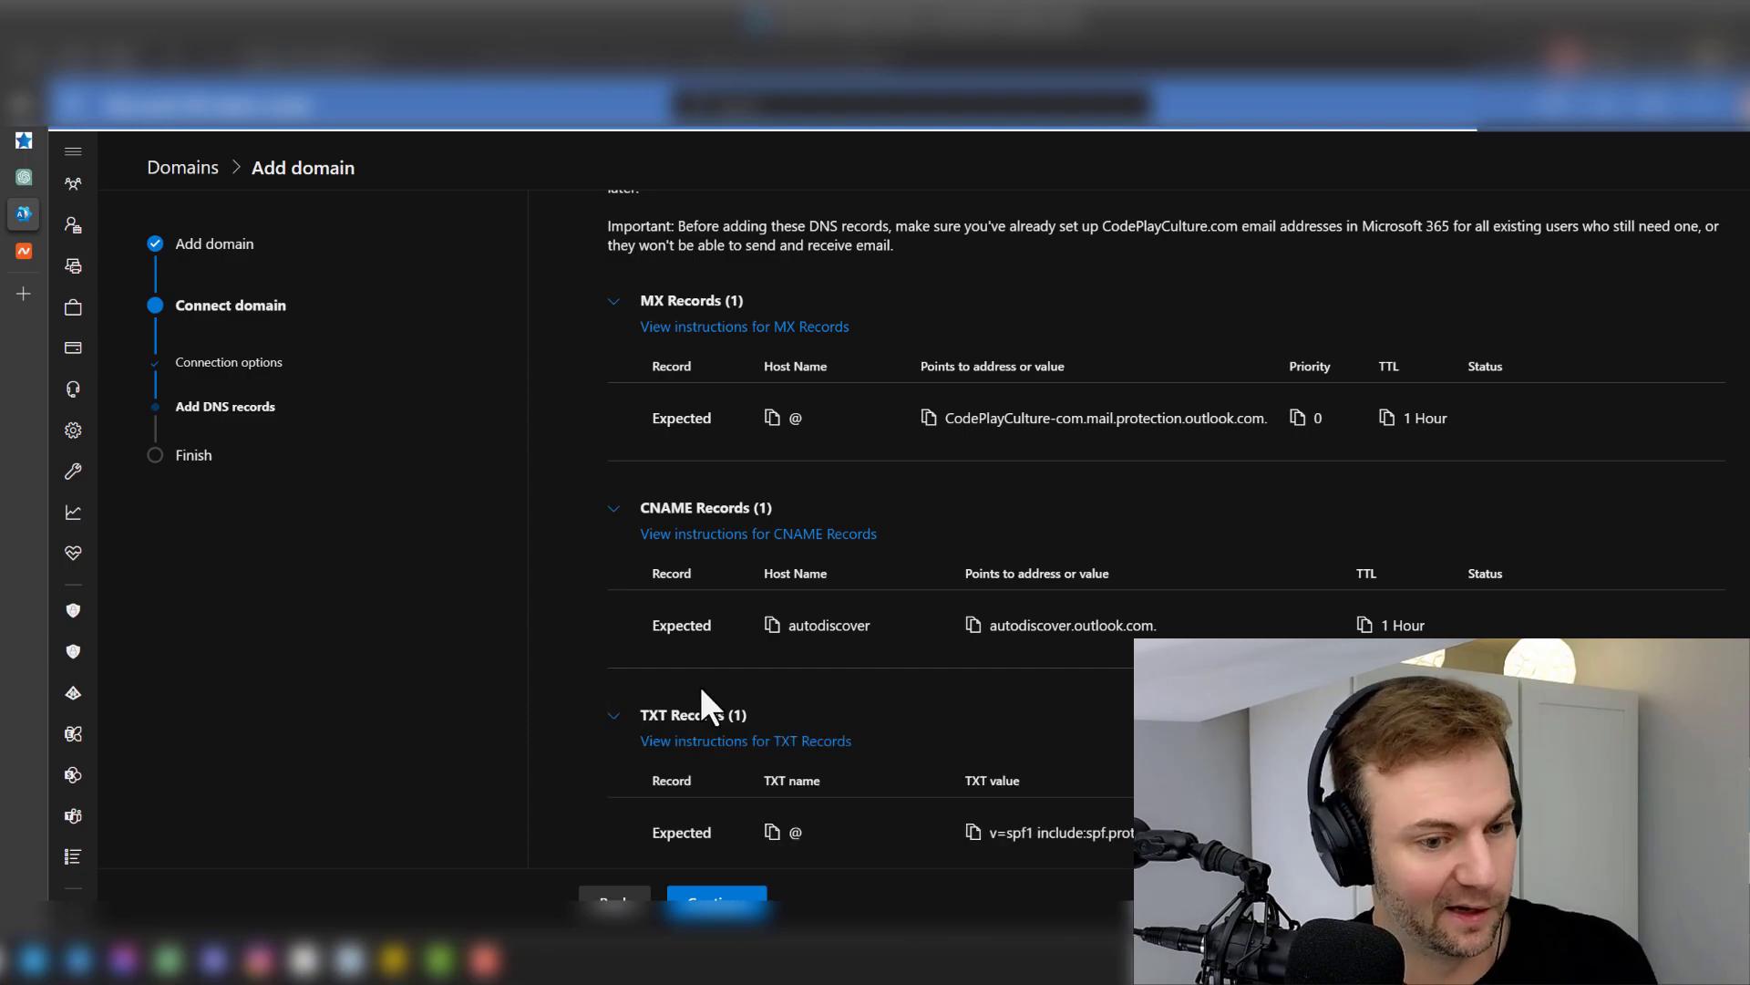
scroll(1185, 571, down, 2)
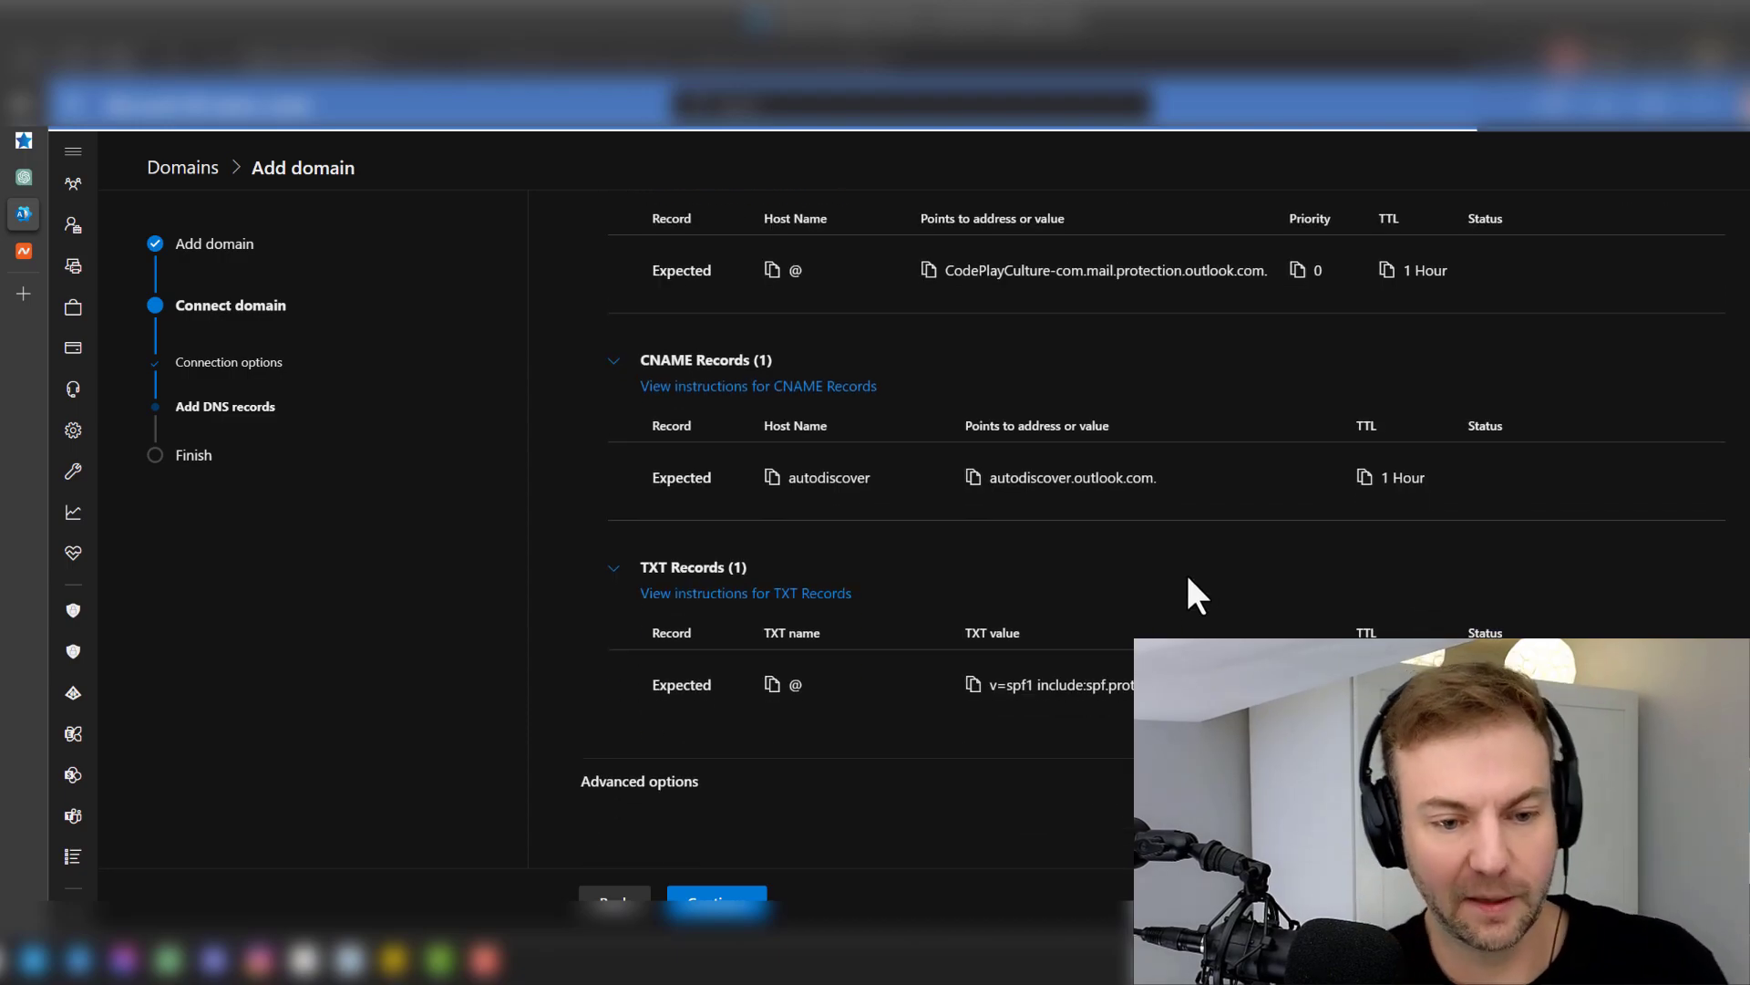
click(972, 684)
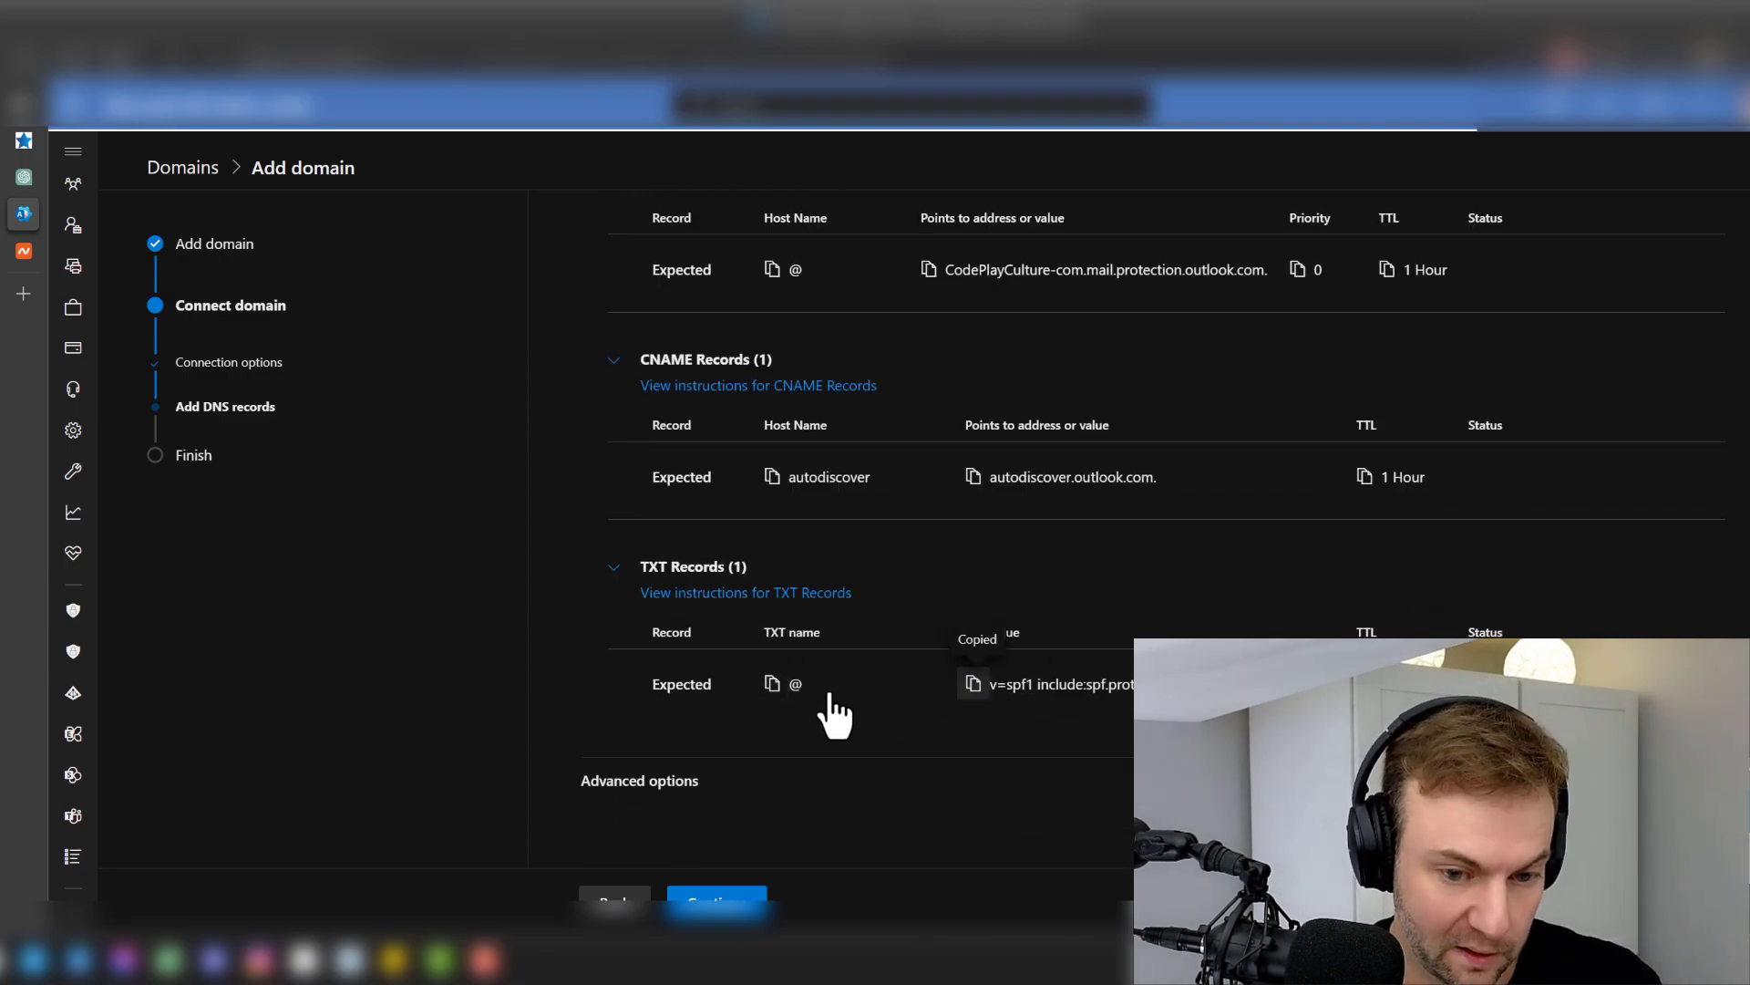
- Add a TXT record in Namecheap with host @ and value v=spf1 include:spf.protection.outlook.com -all
click(24, 248)
click(620, 478)
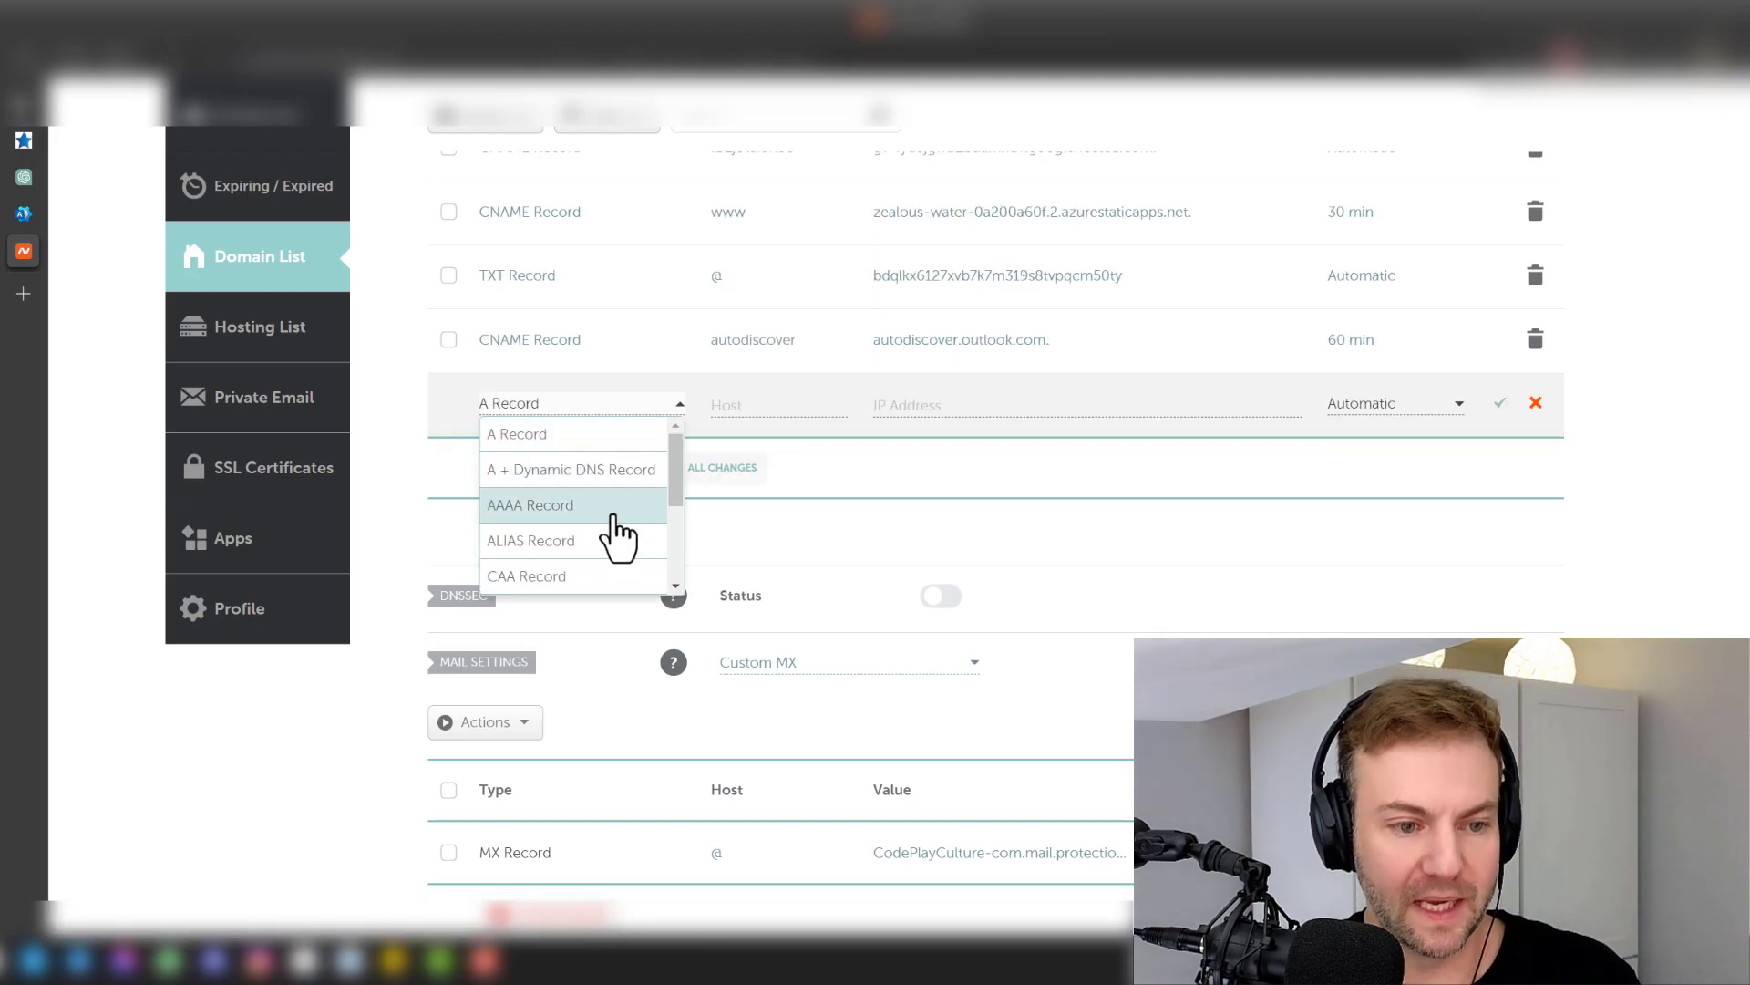
scroll(592, 529, down, 3)
click(528, 558)
click(784, 404)
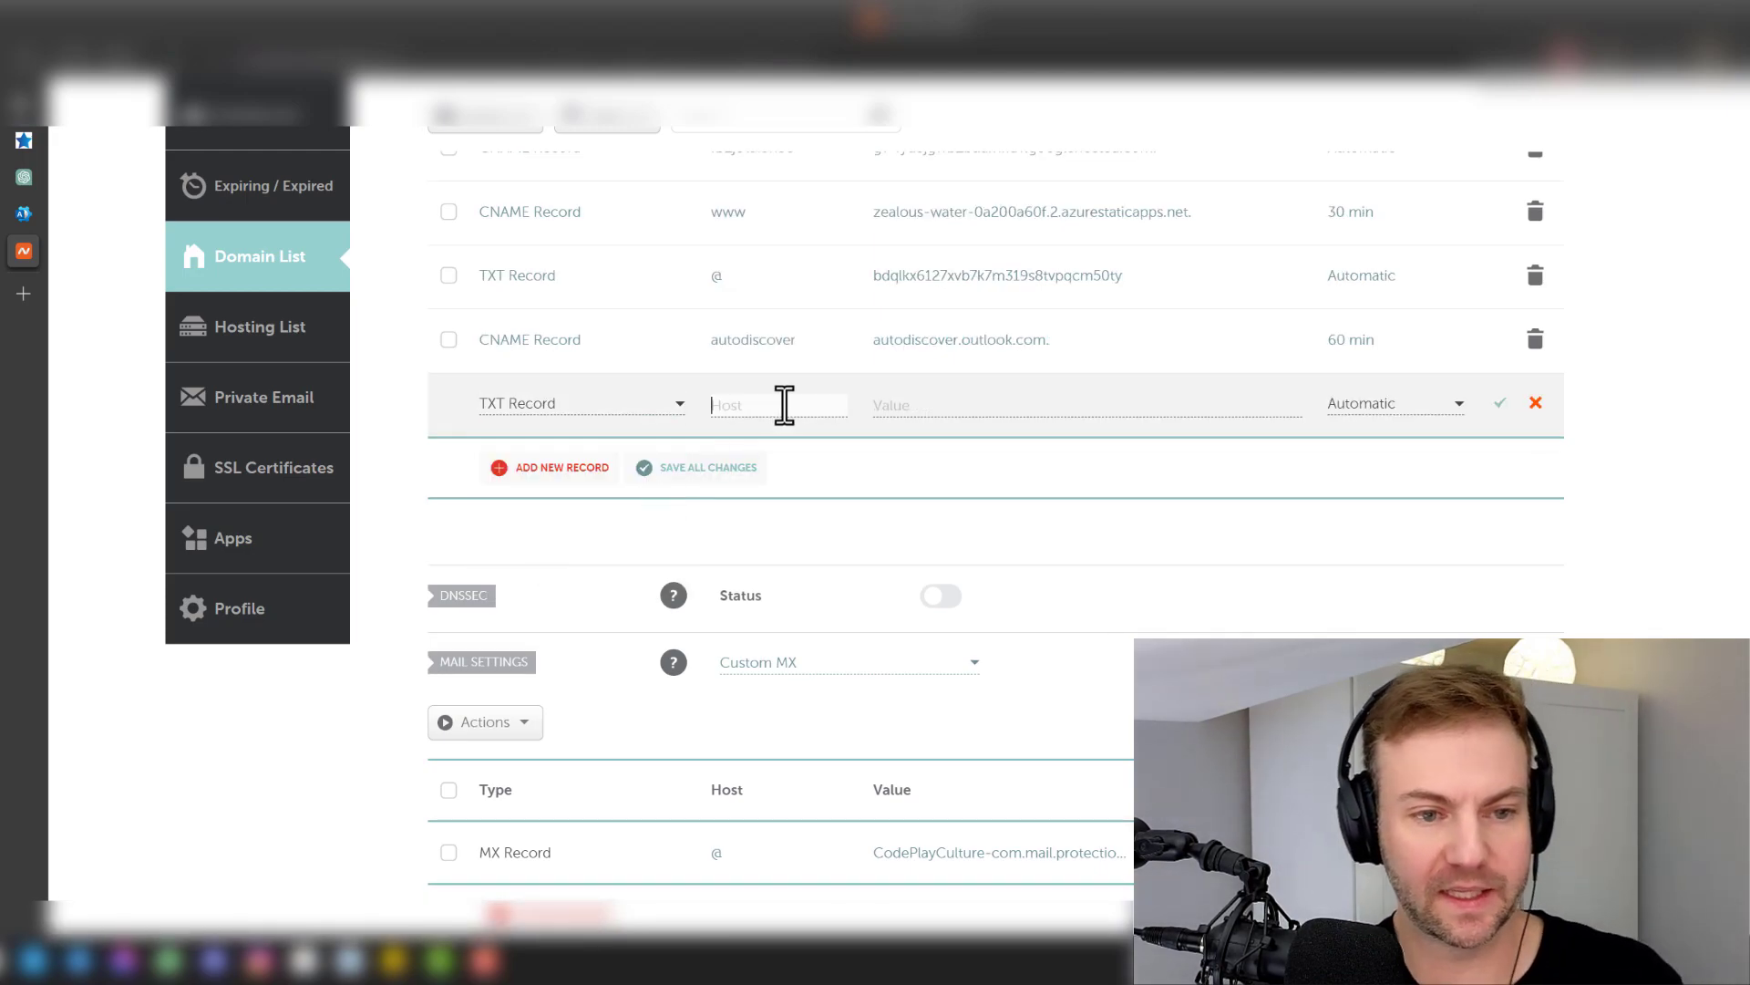
click(892, 406)
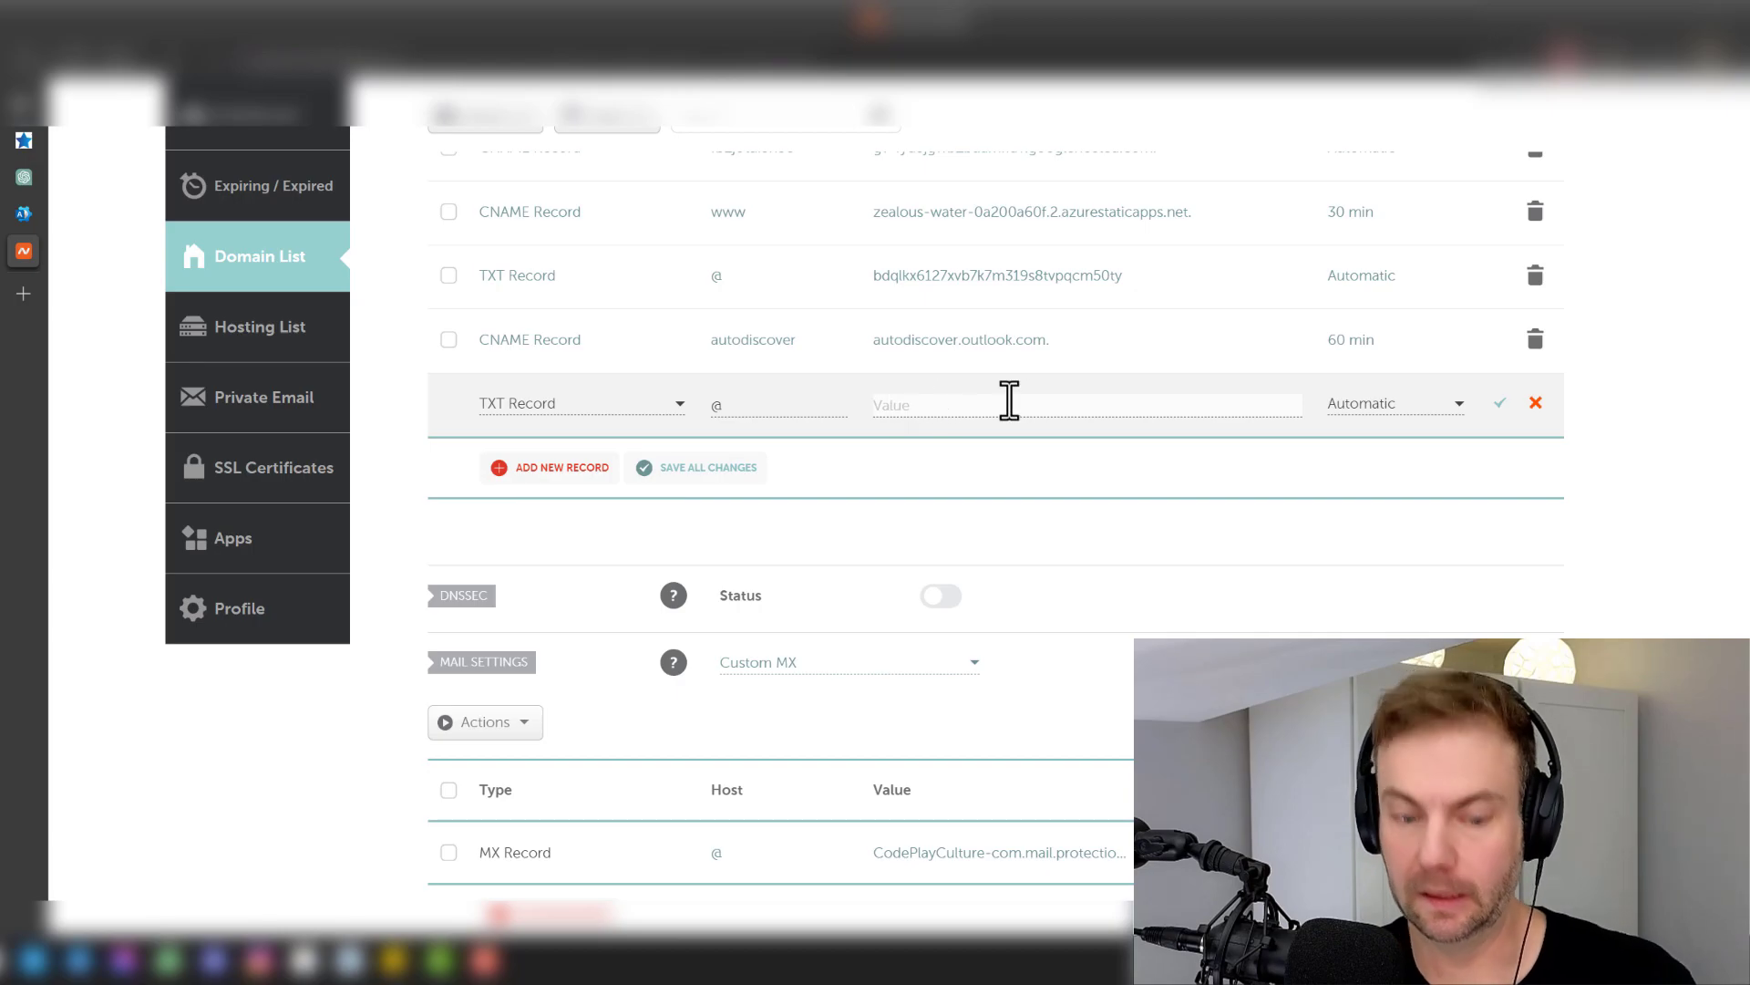
key(ctrl+v)
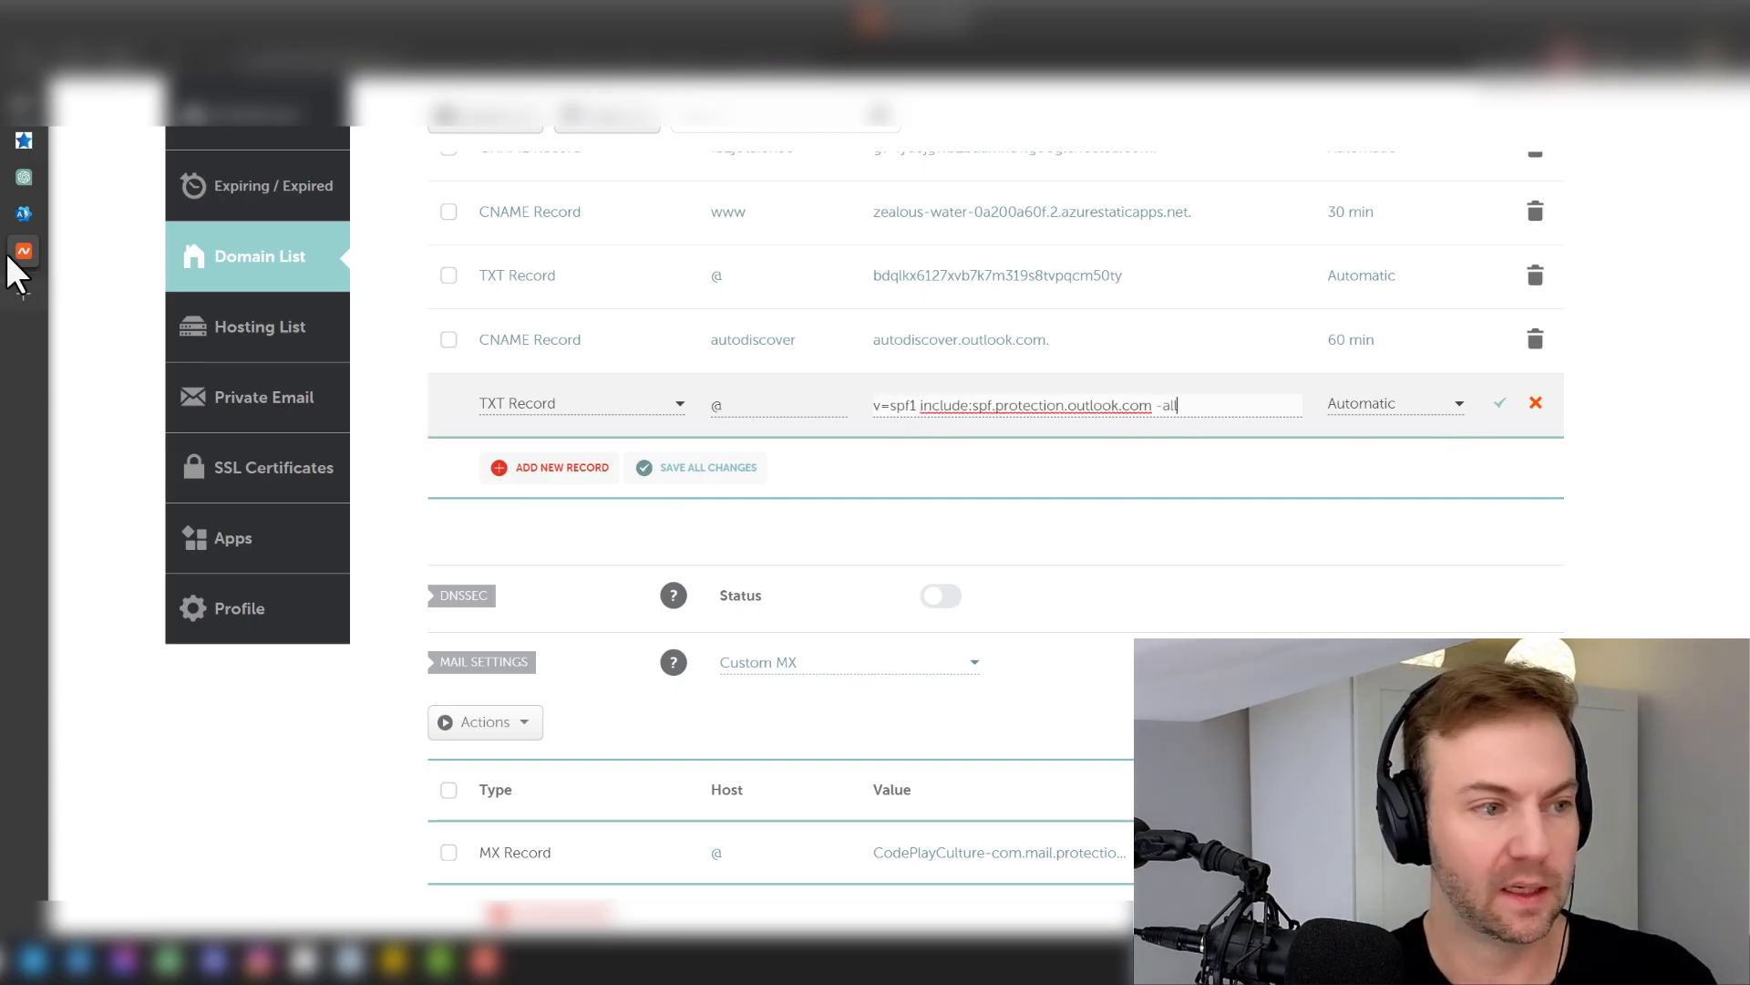
- Check the TXT record's required TTL in Microsoft 365, set it to 60 min in Namecheap and save the record
click(23, 213)
click(25, 255)
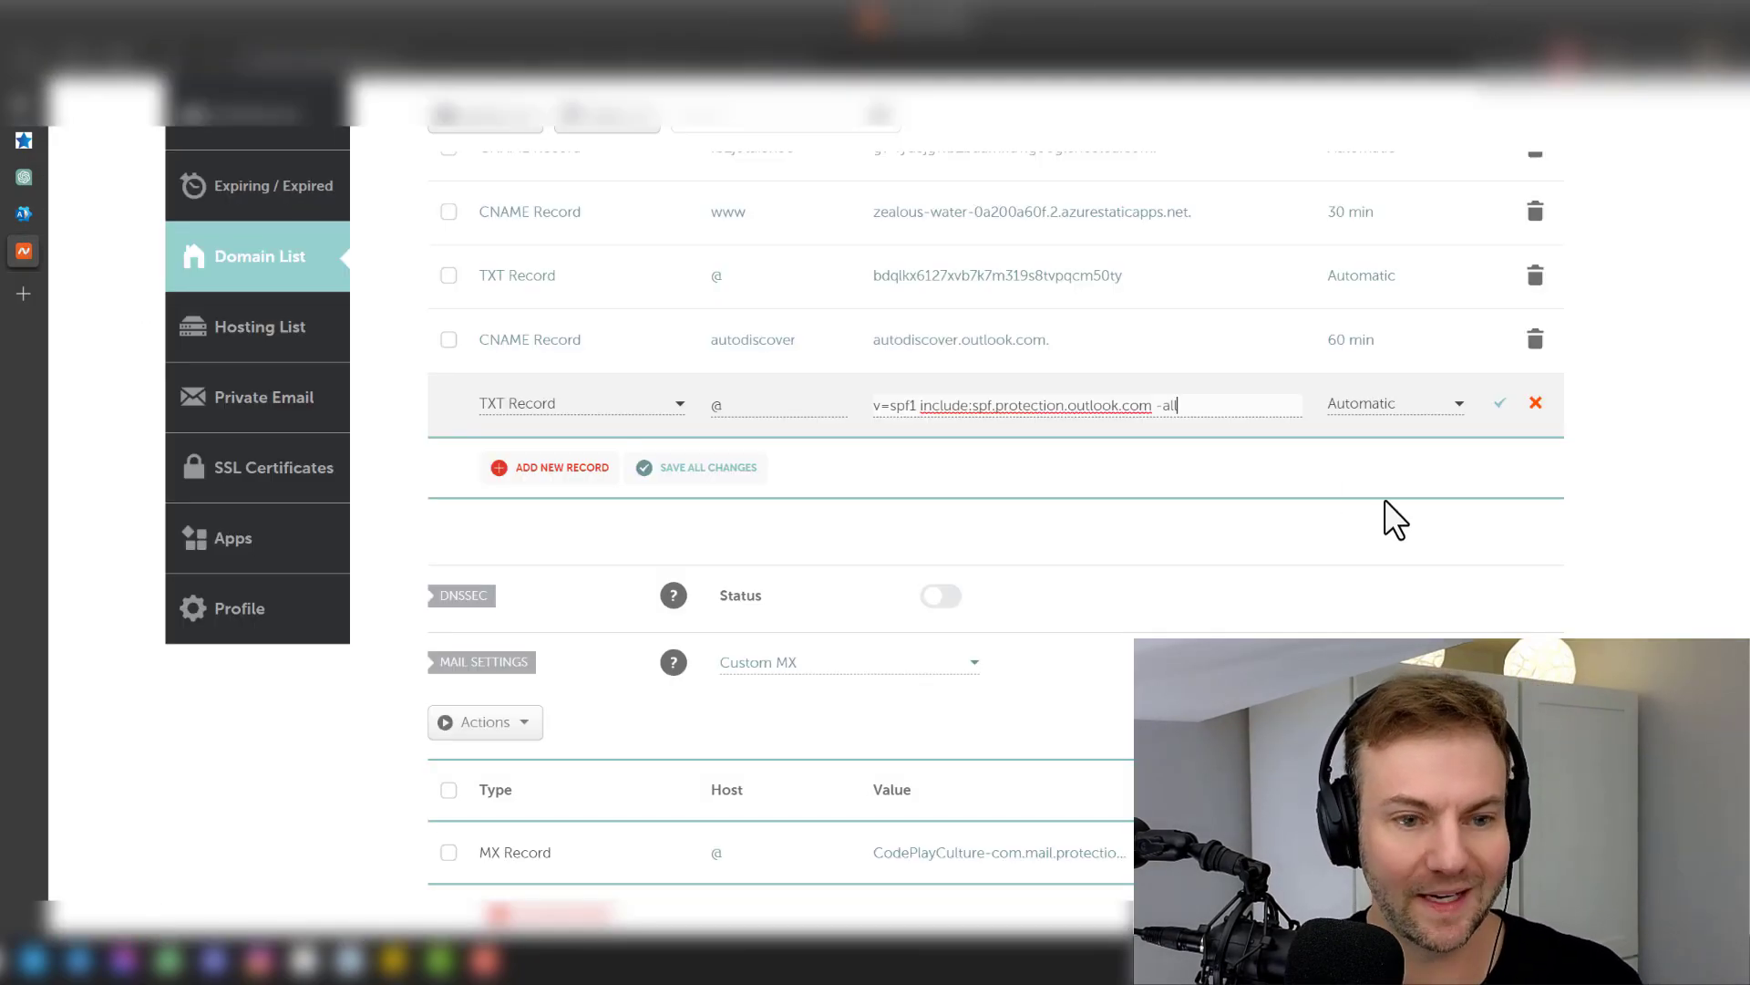
click(1435, 405)
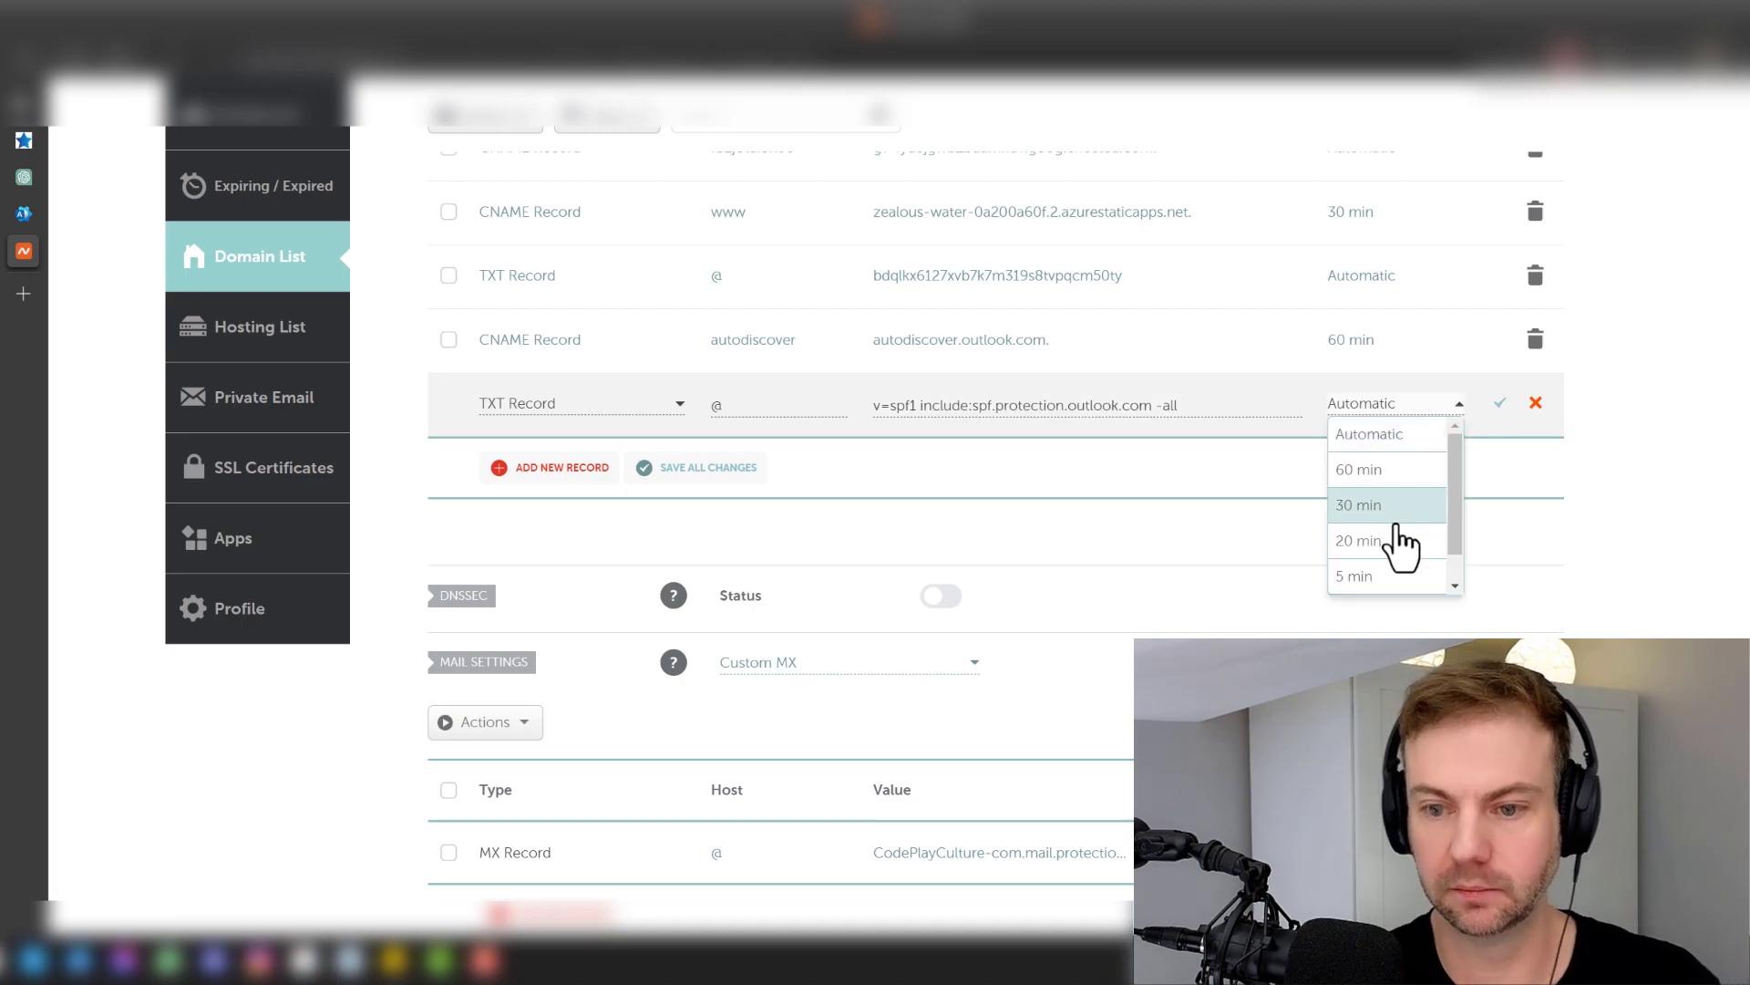
scroll(1411, 506, down, 1)
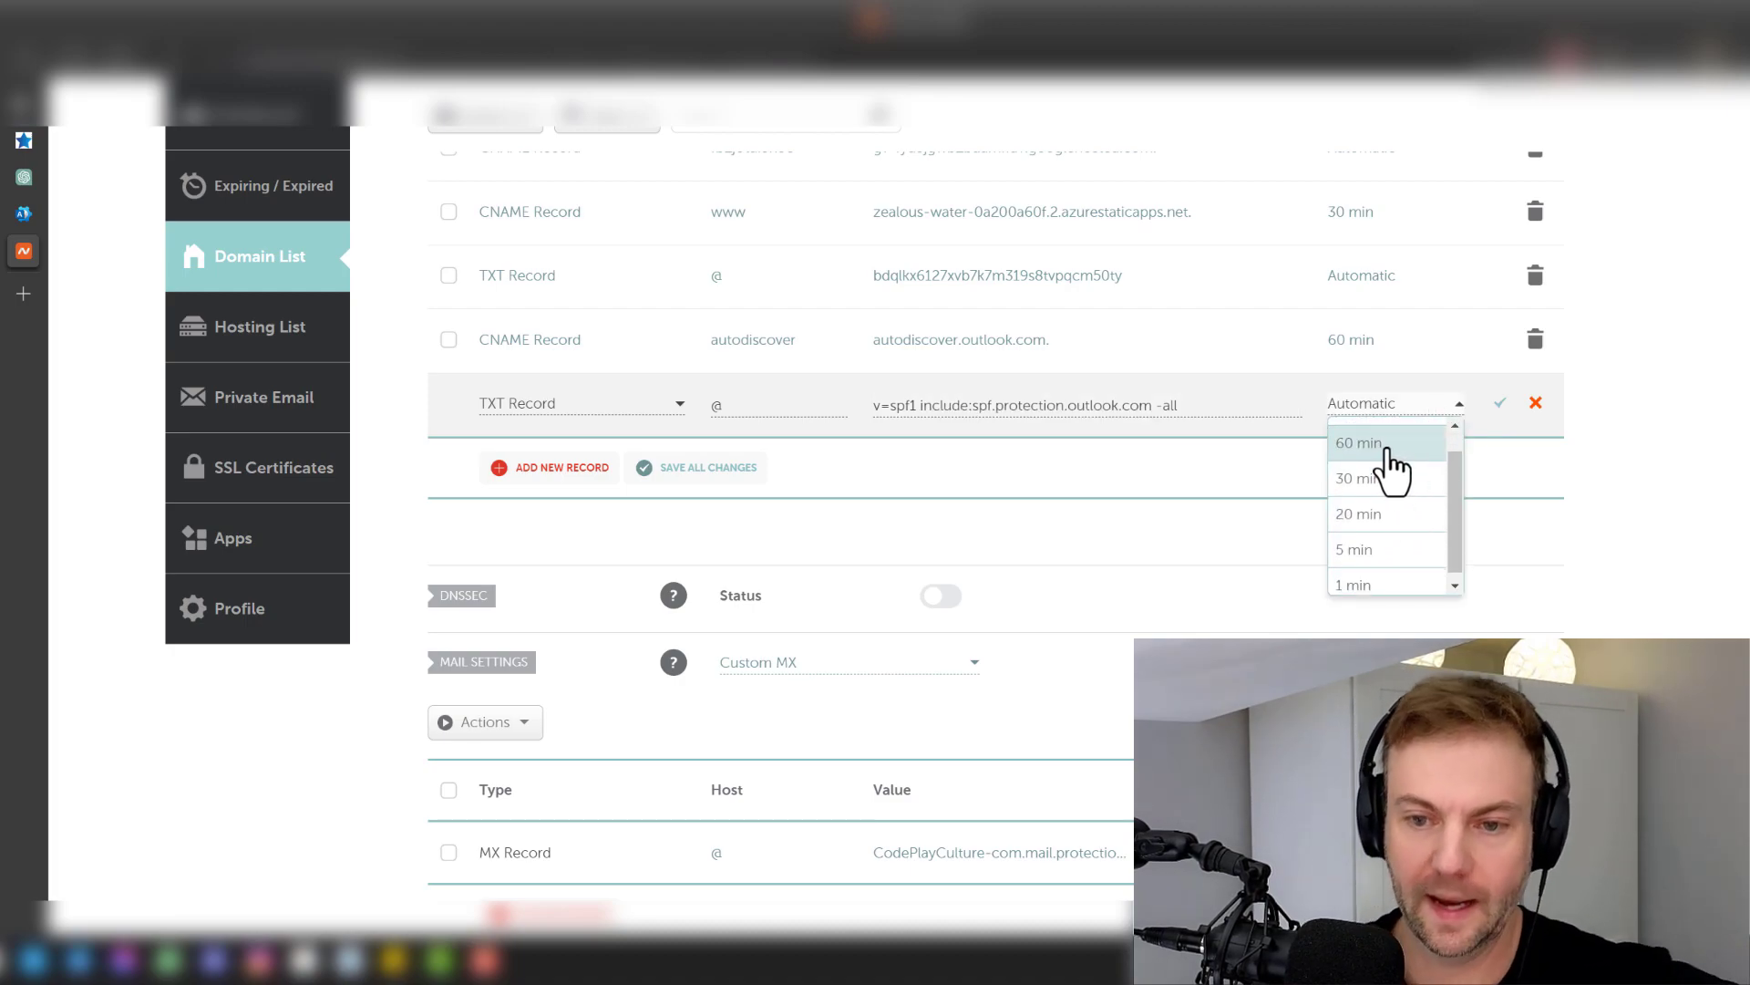
click(1400, 444)
click(1500, 402)
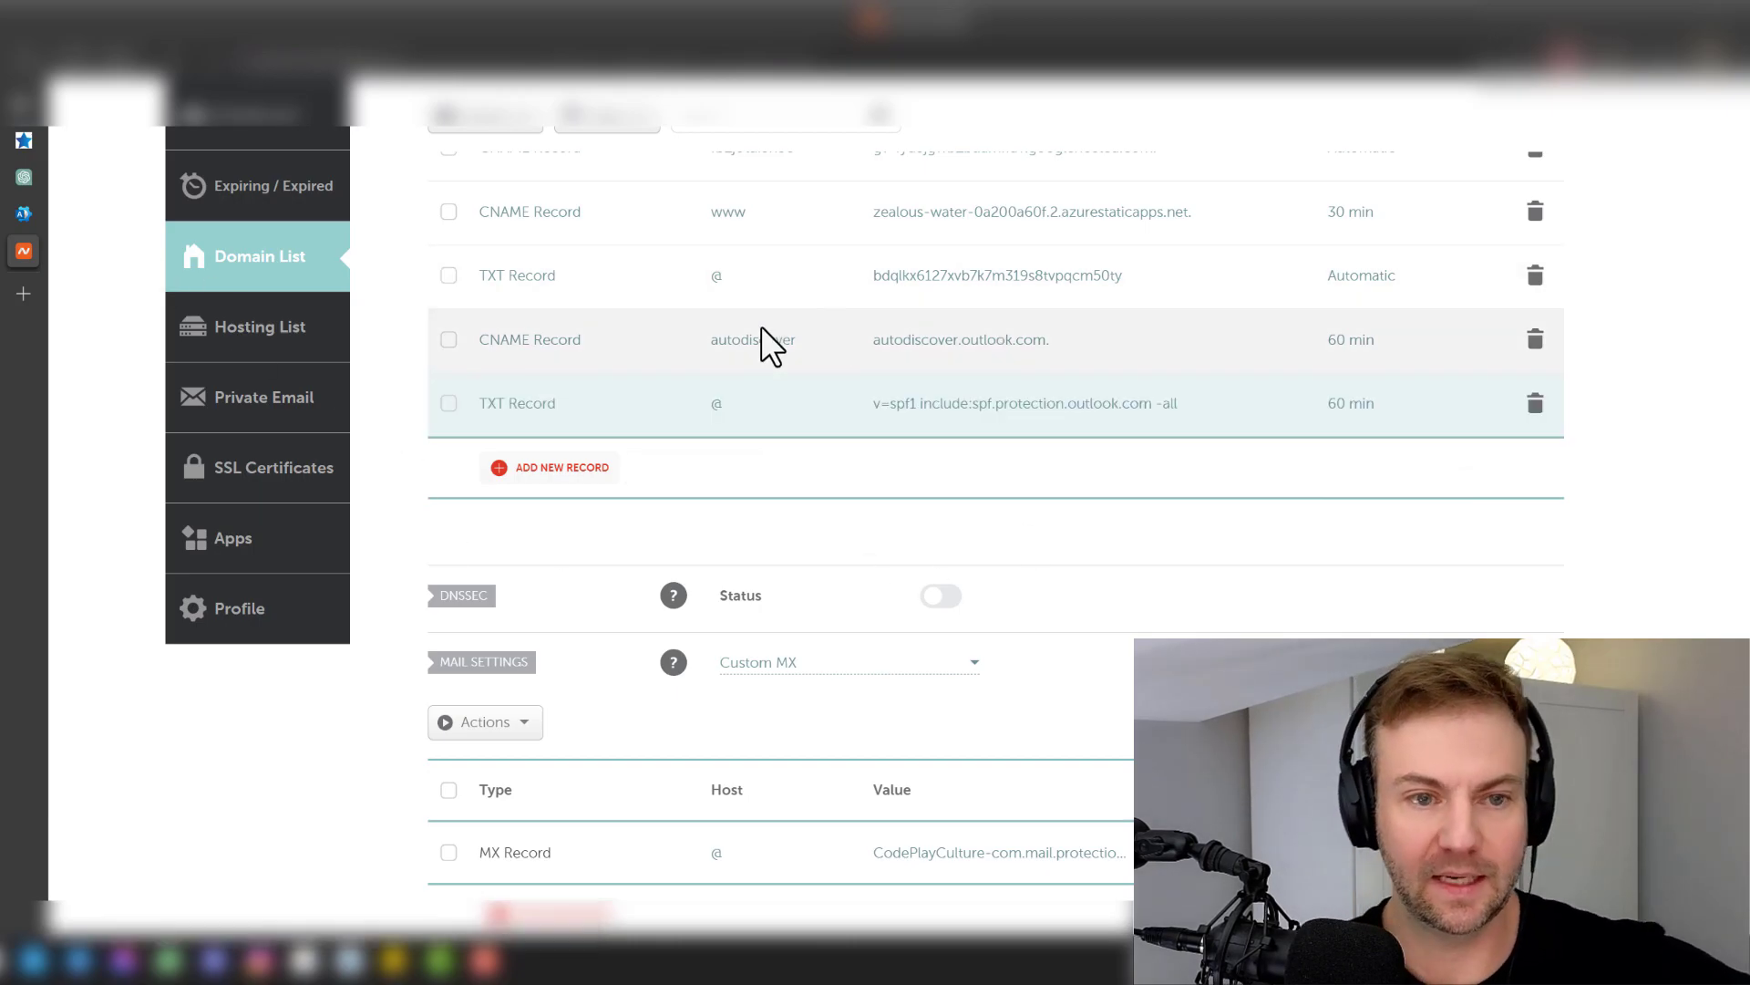
- Review the saved autodiscover CNAME, SPF TXT and custom MX records in Namecheap
scroll(1012, 502, down, 2)
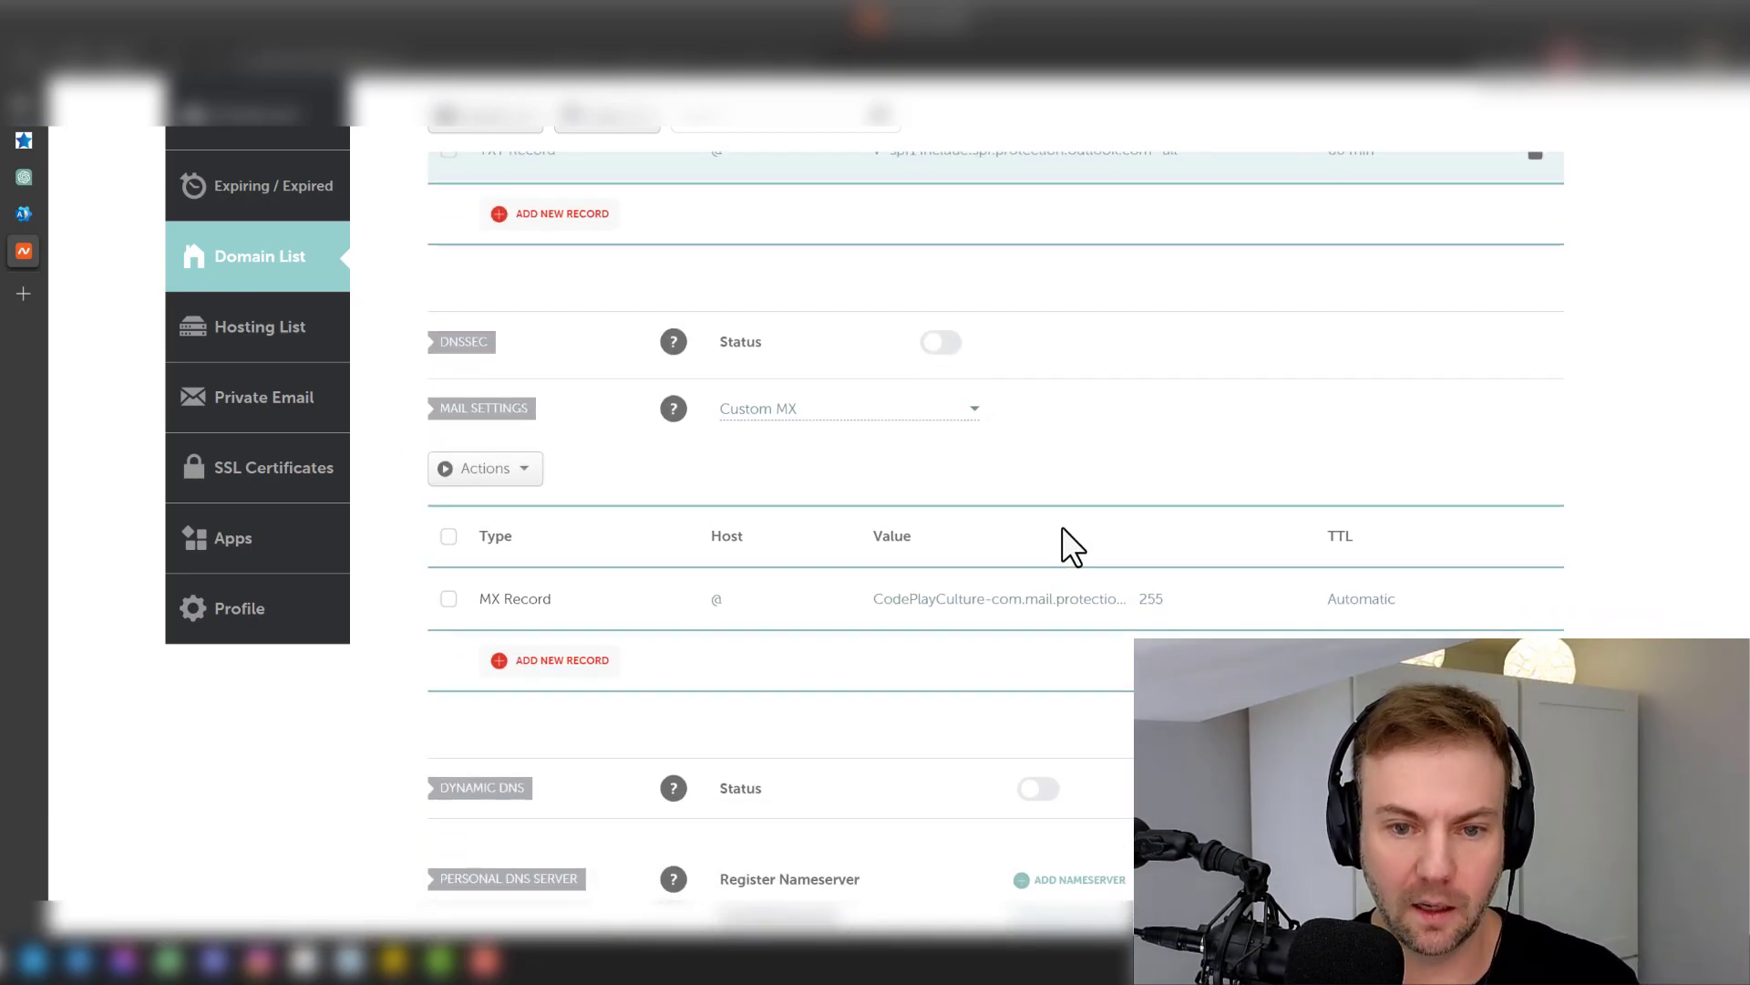
scroll(939, 365, up, 1)
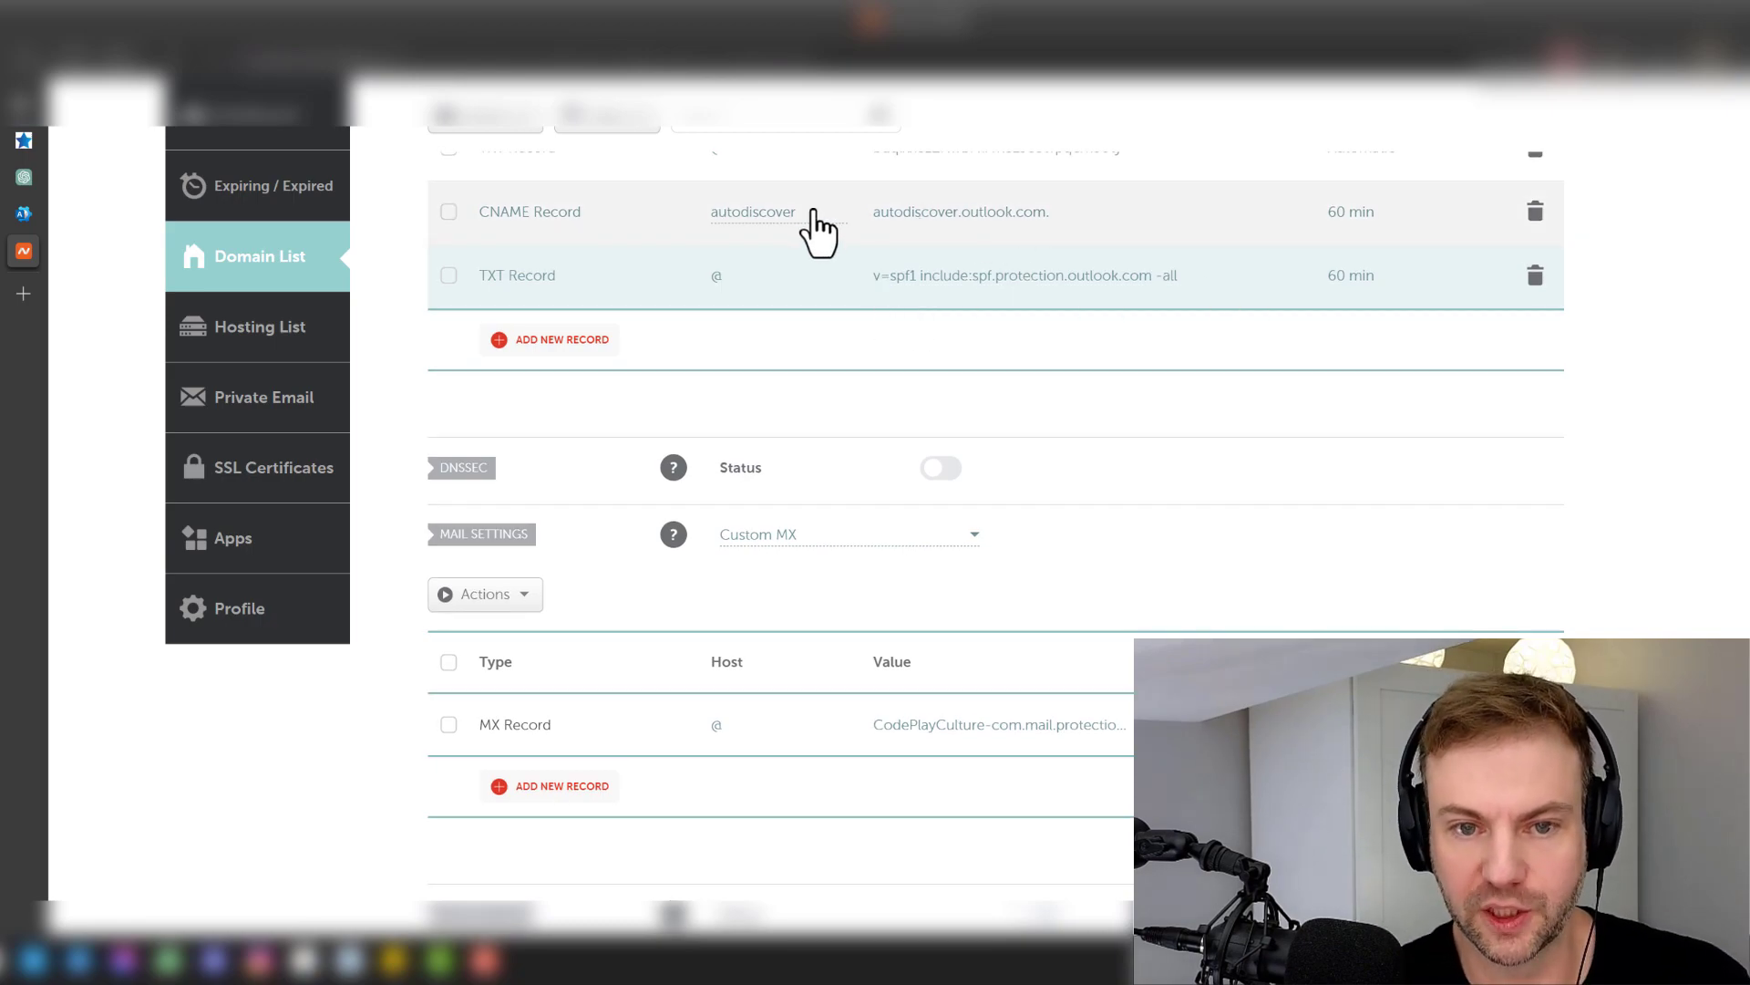
drag(617, 246, 996, 332)
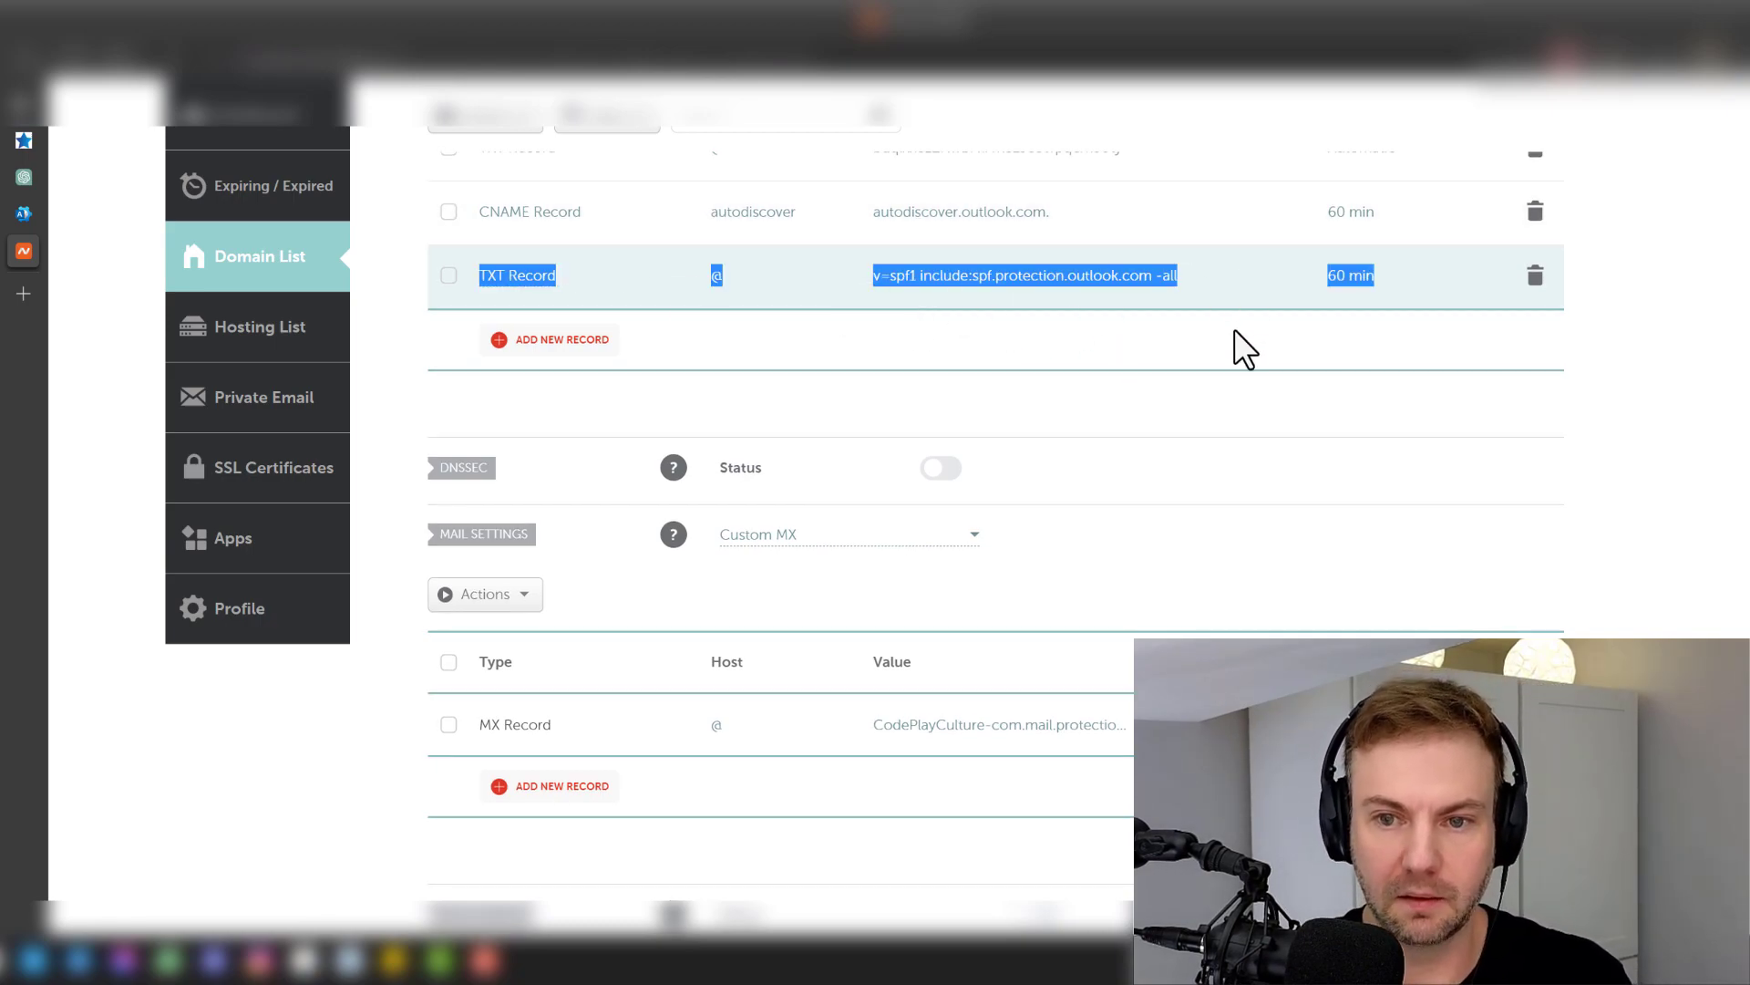
click(957, 293)
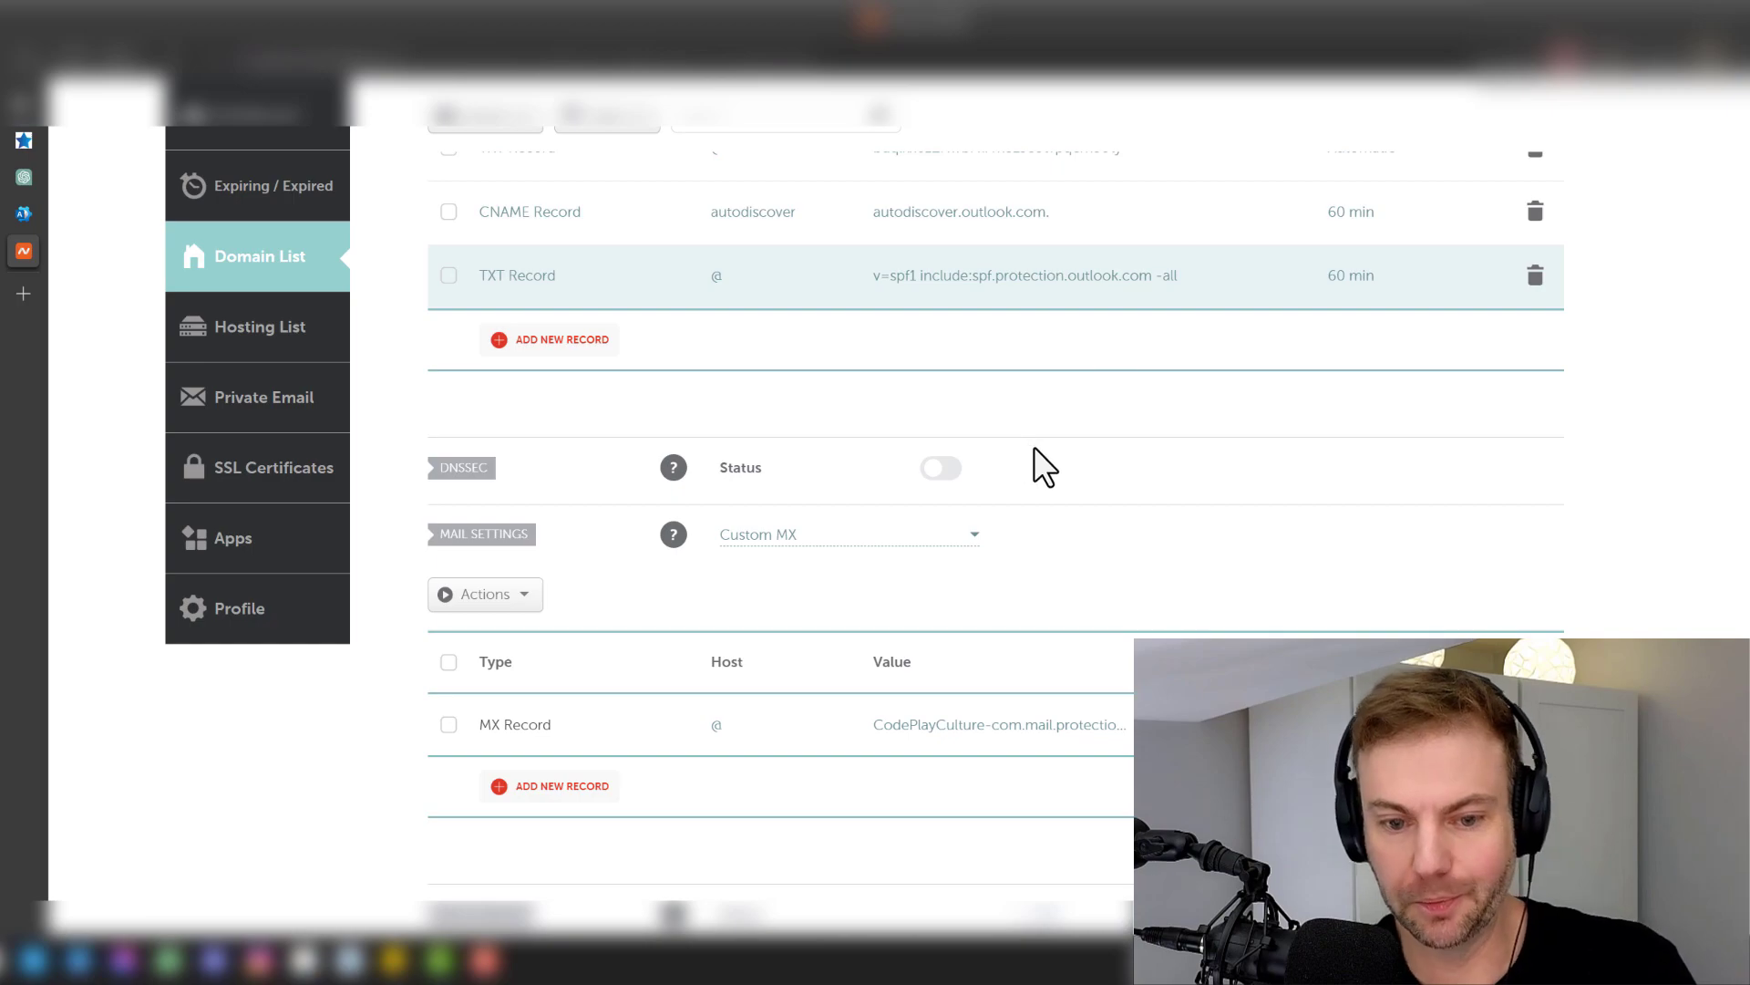
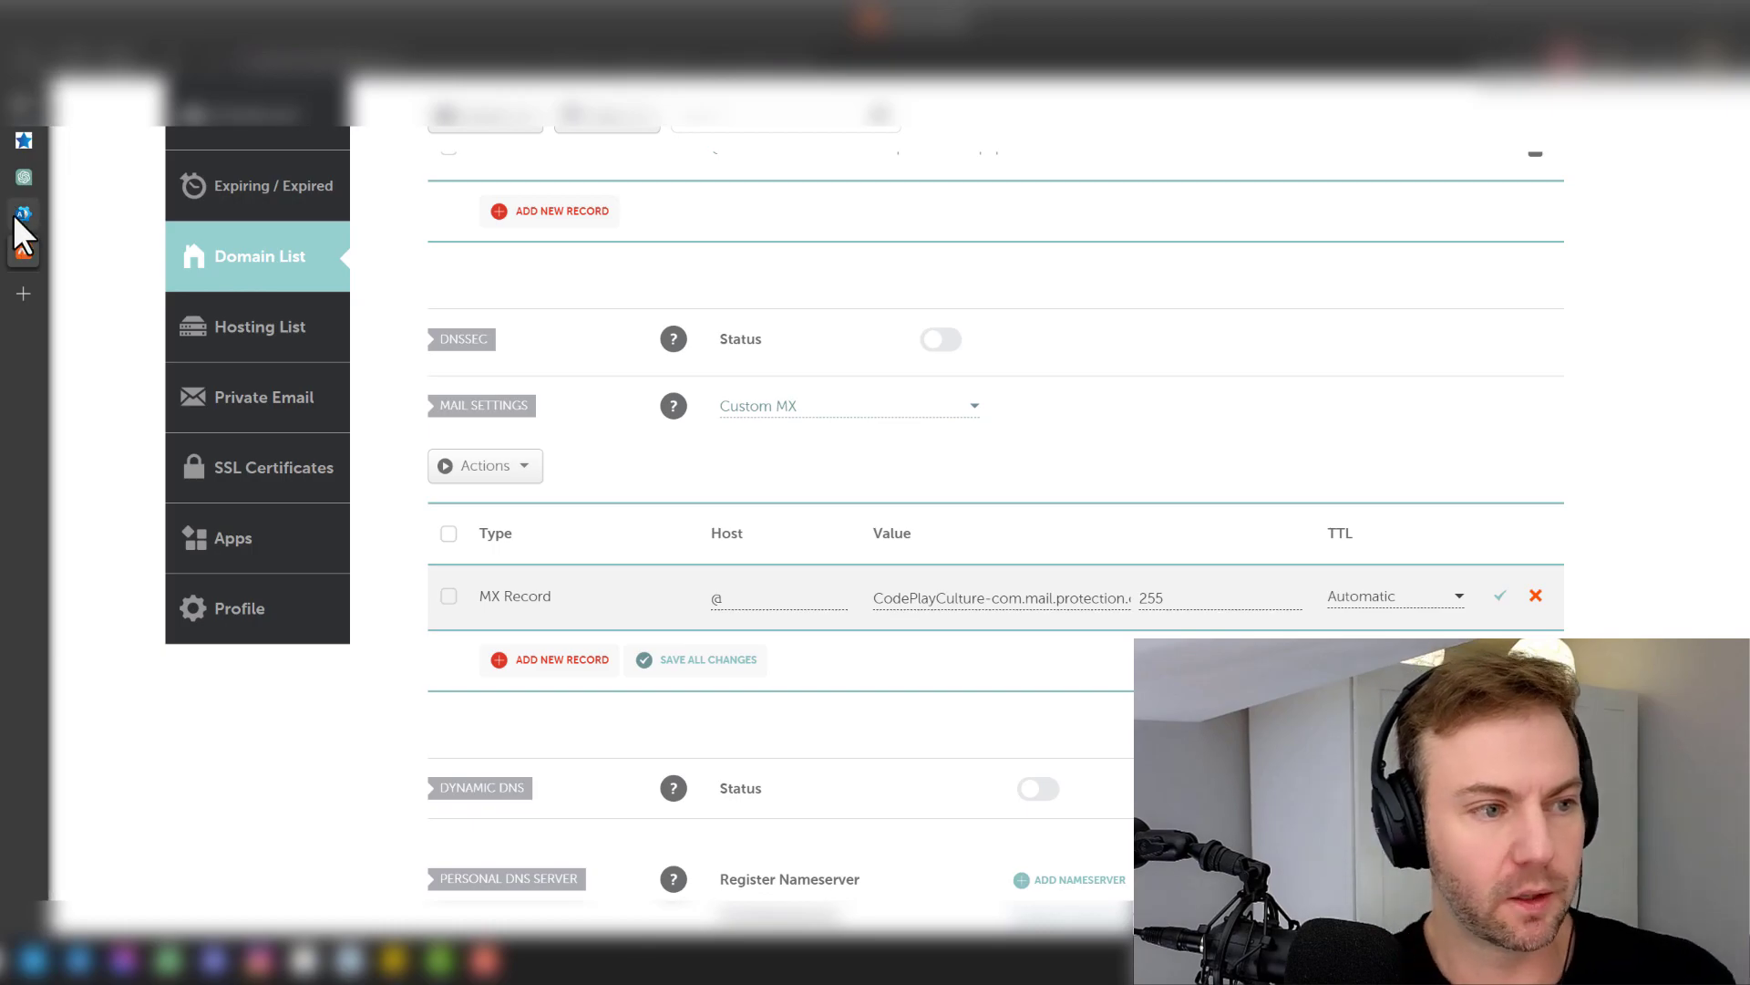
- Return to the Microsoft 365 admin center, continue the domain setup to check the DNS records and examine each record's status
click(24, 213)
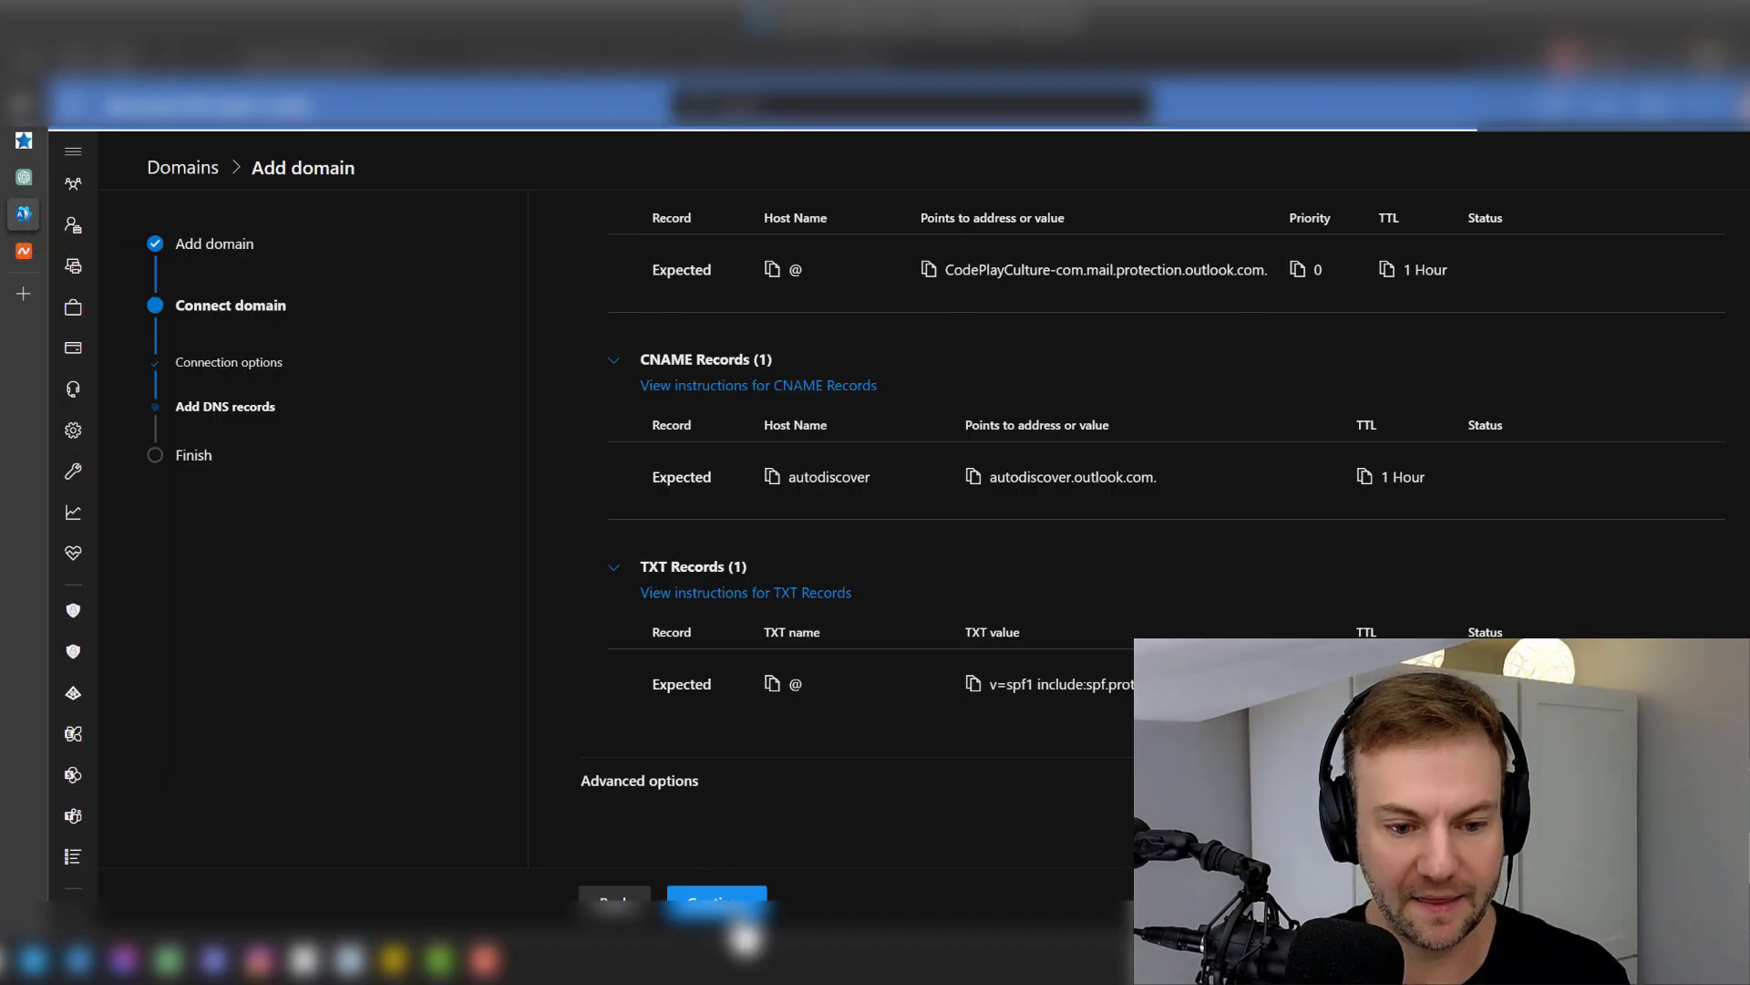
click(720, 905)
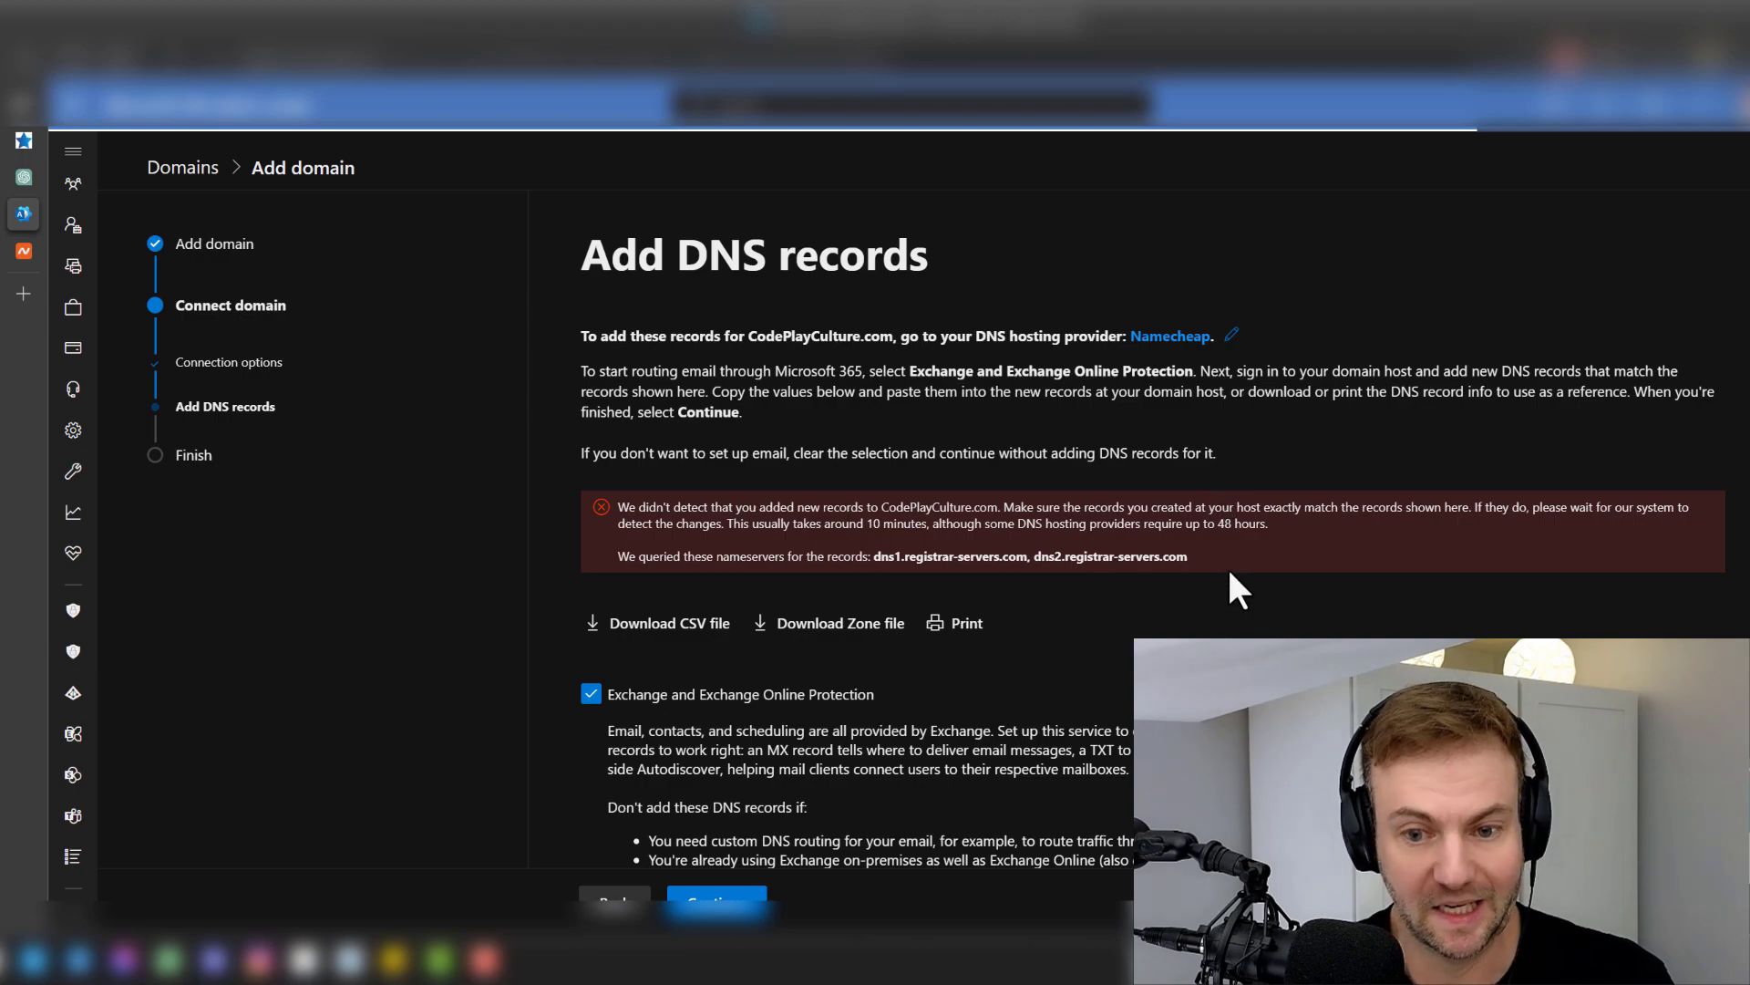
scroll(781, 686, down, 2)
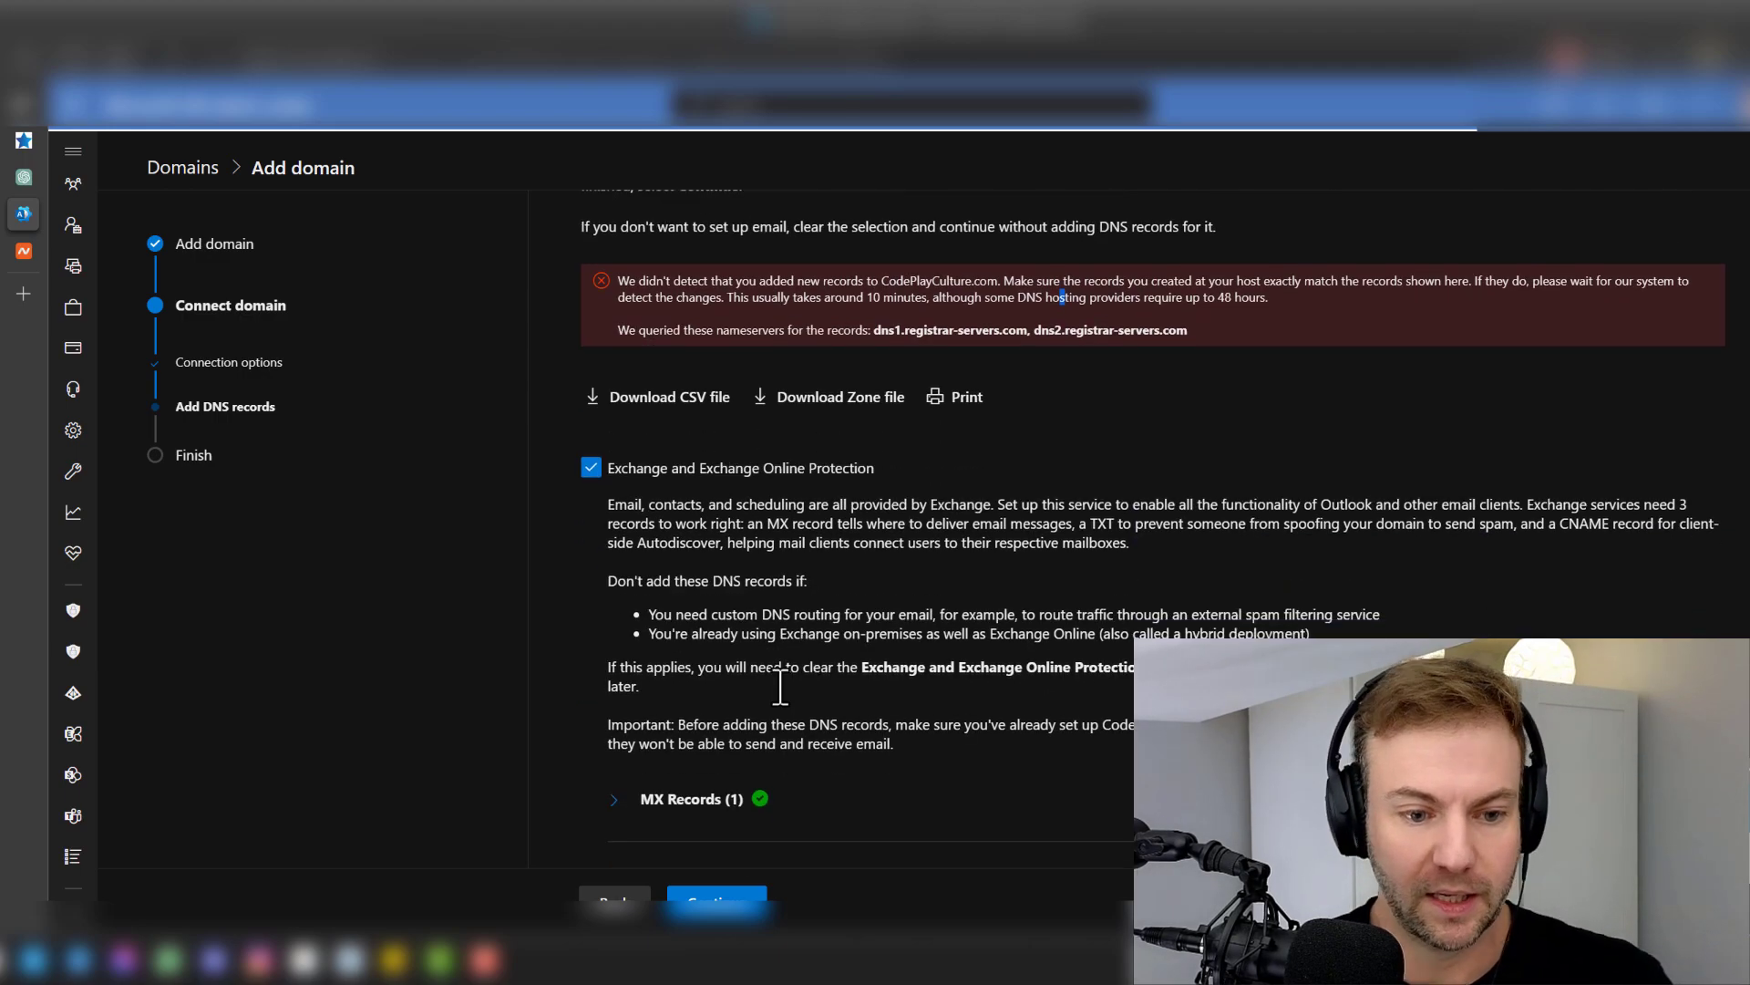
scroll(648, 788, down, 3)
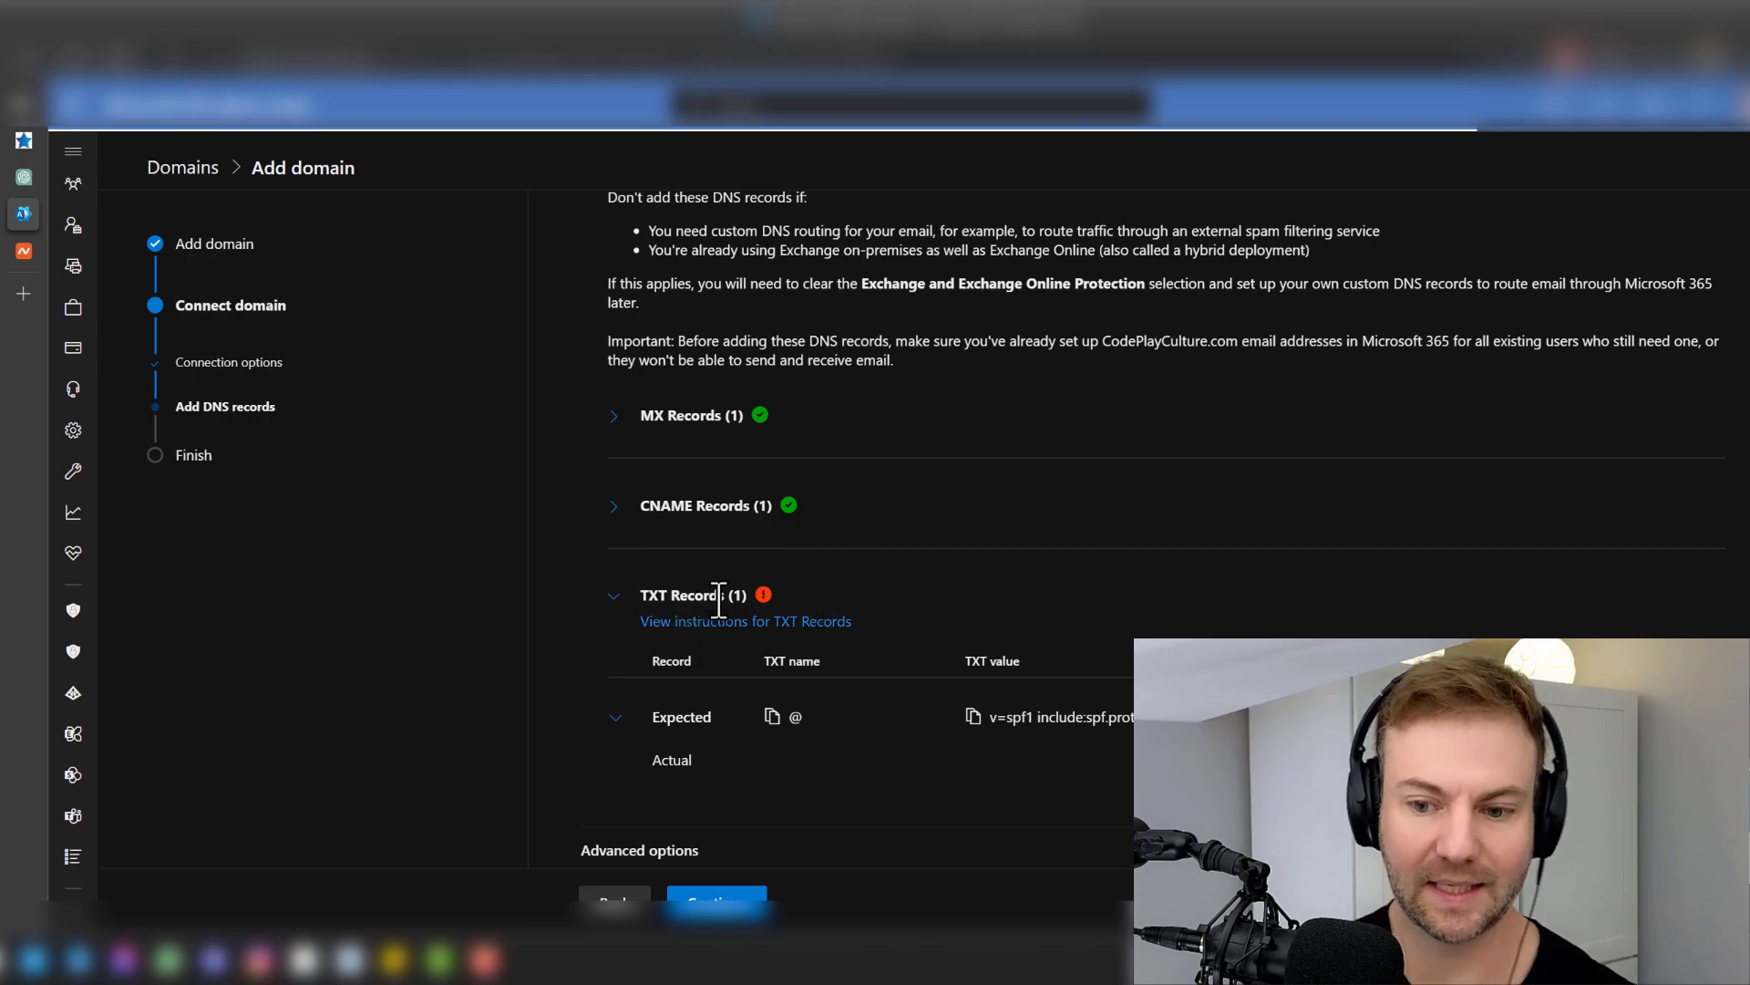
- Rerun the DNS record check twice and examine the MX, CNAME and TXT record statuses again
click(716, 898)
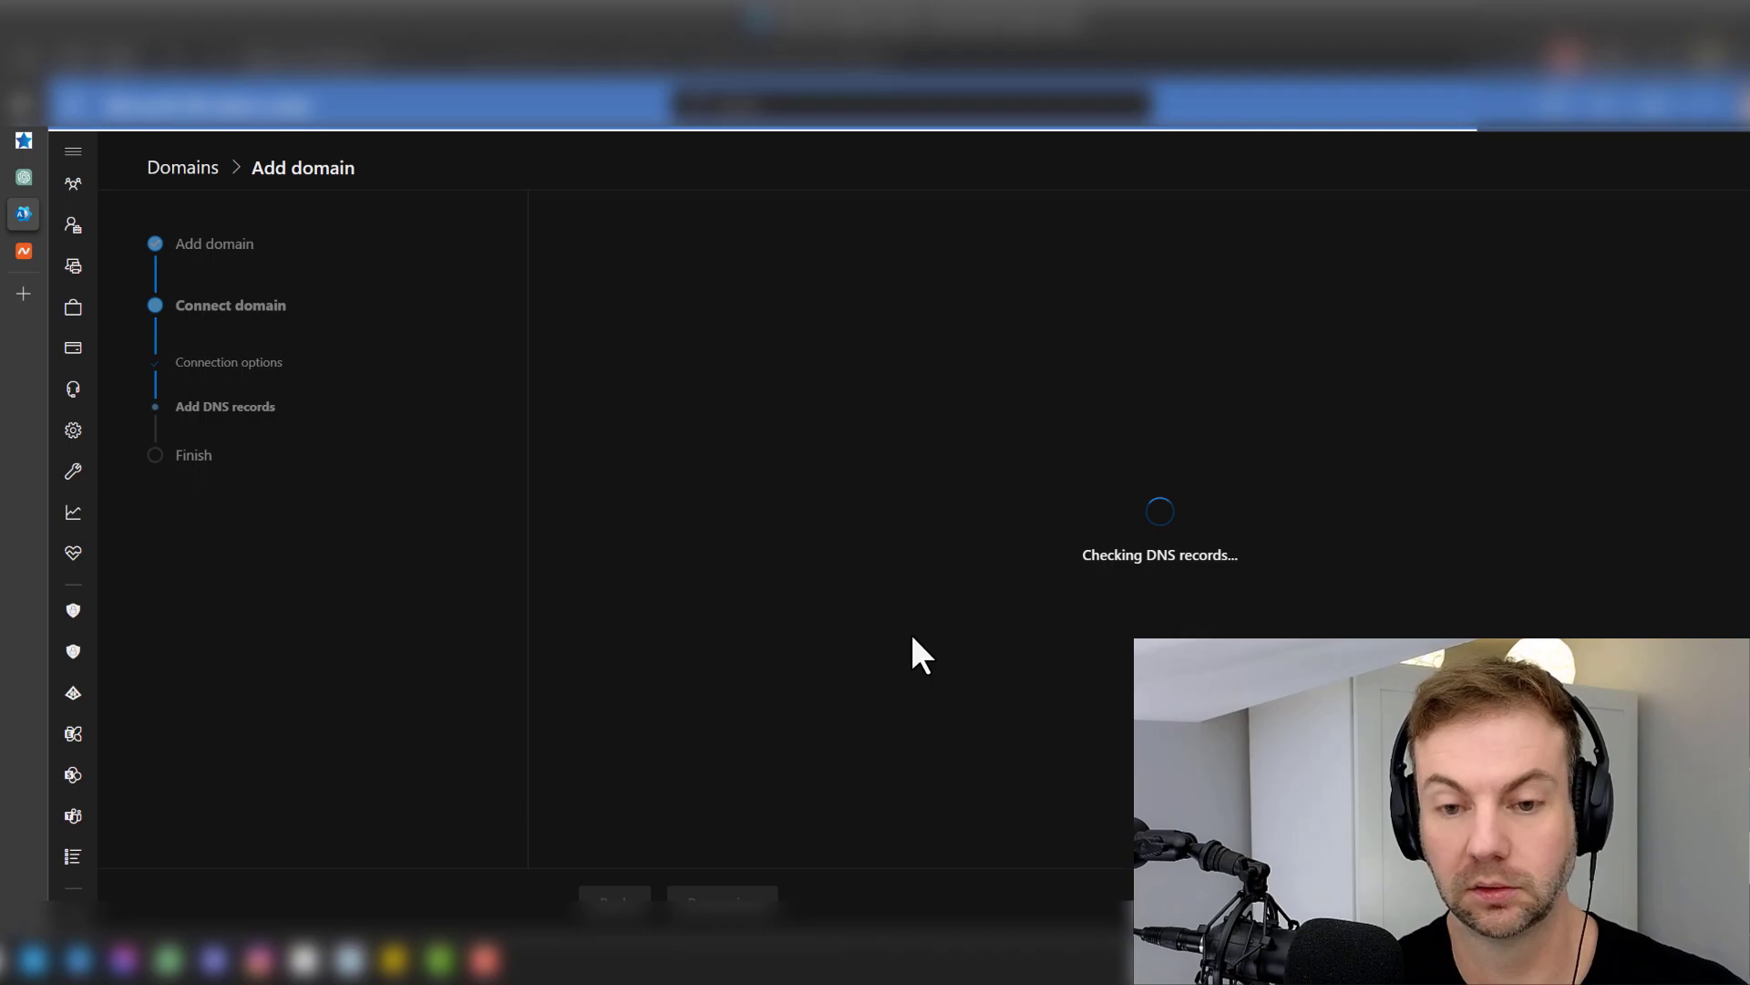
scroll(911, 638, down, 10)
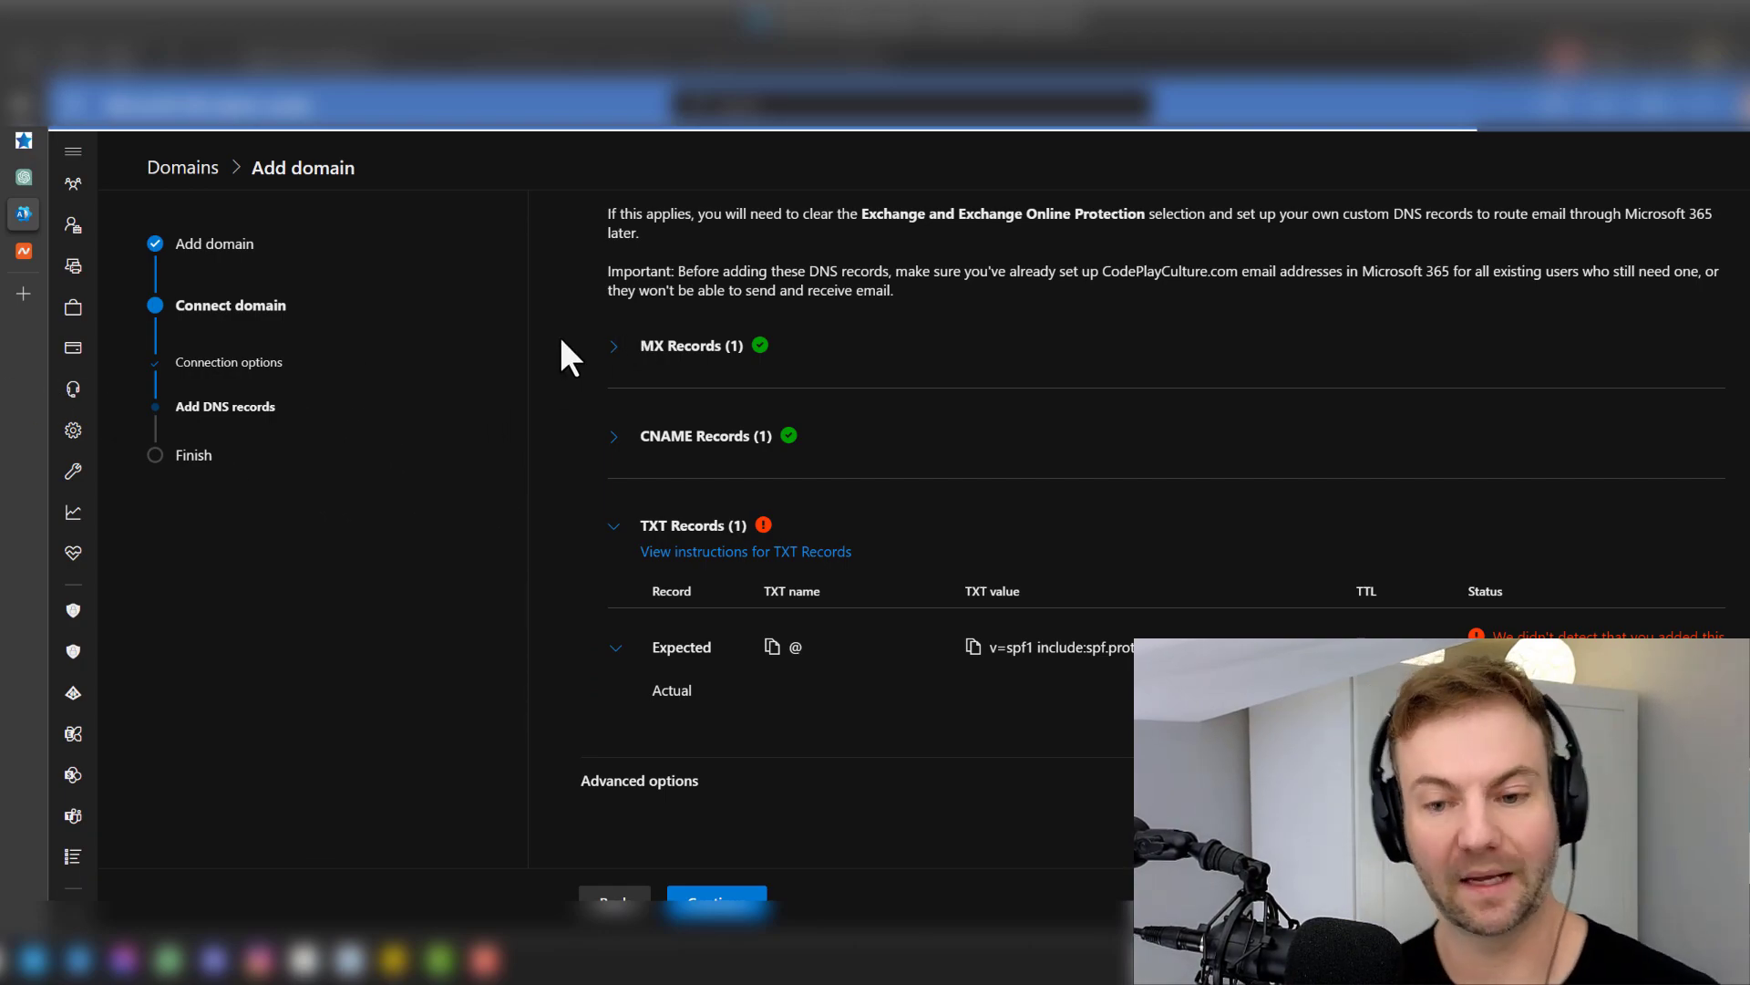
click(700, 905)
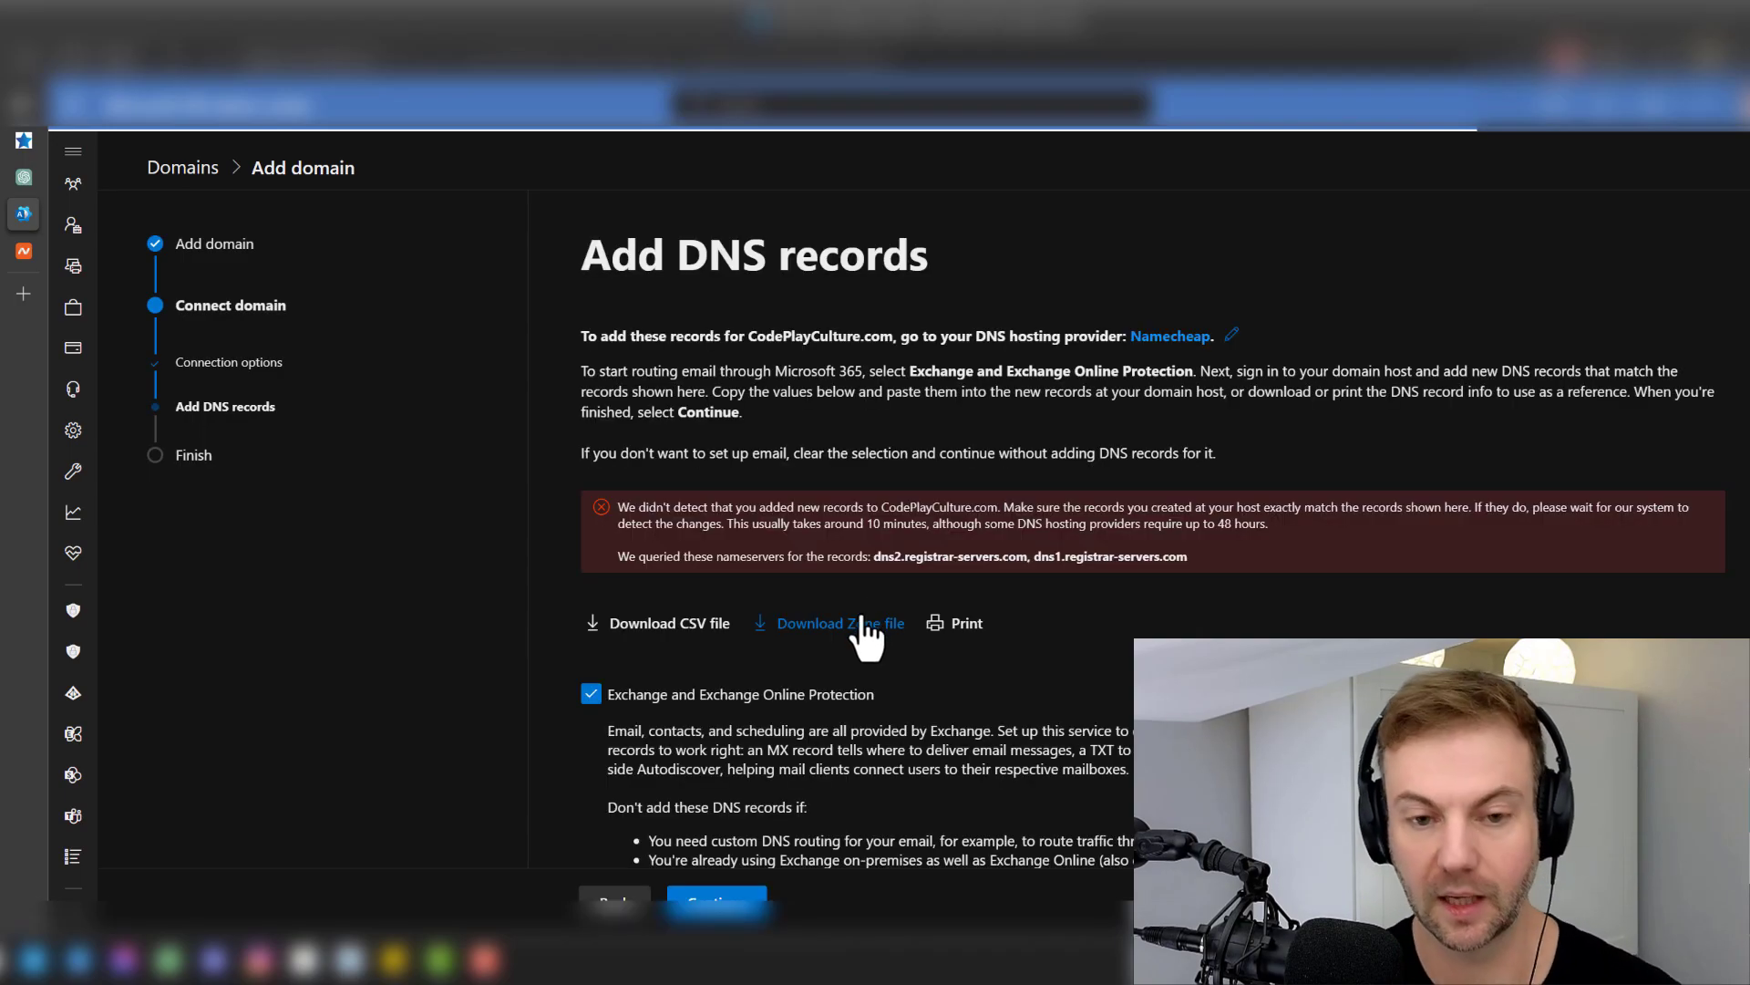
scroll(935, 622, down, 10)
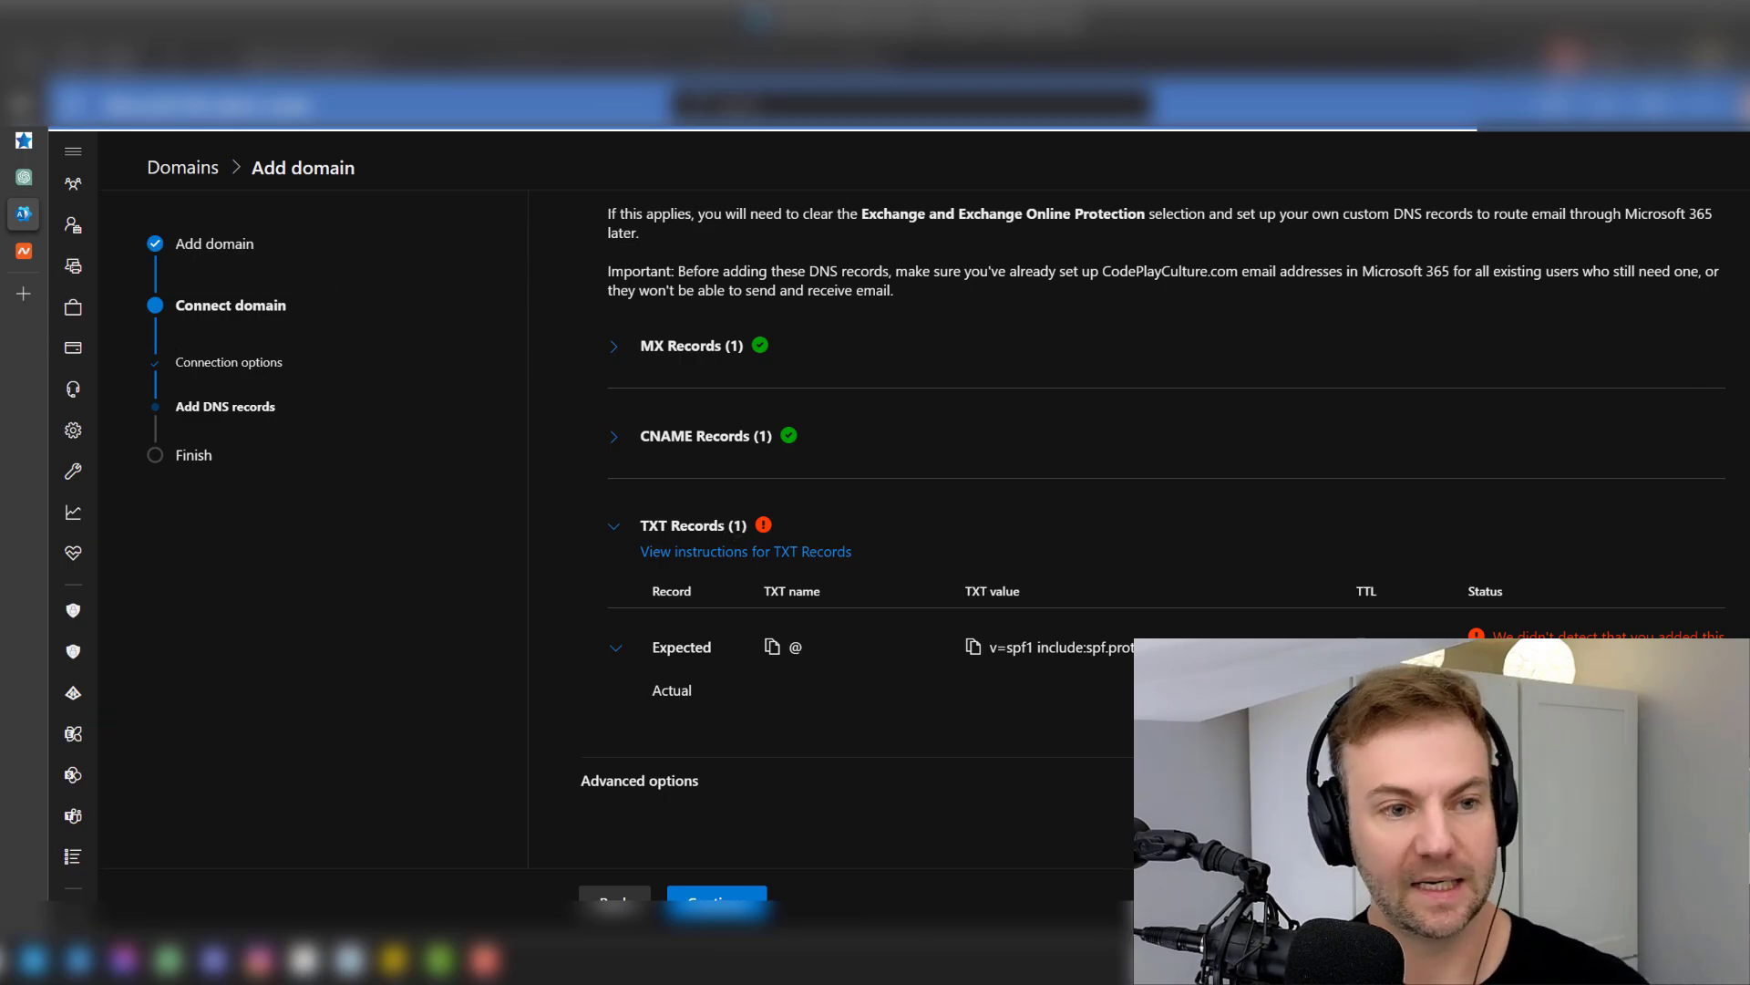
scroll(724, 381, up, 10)
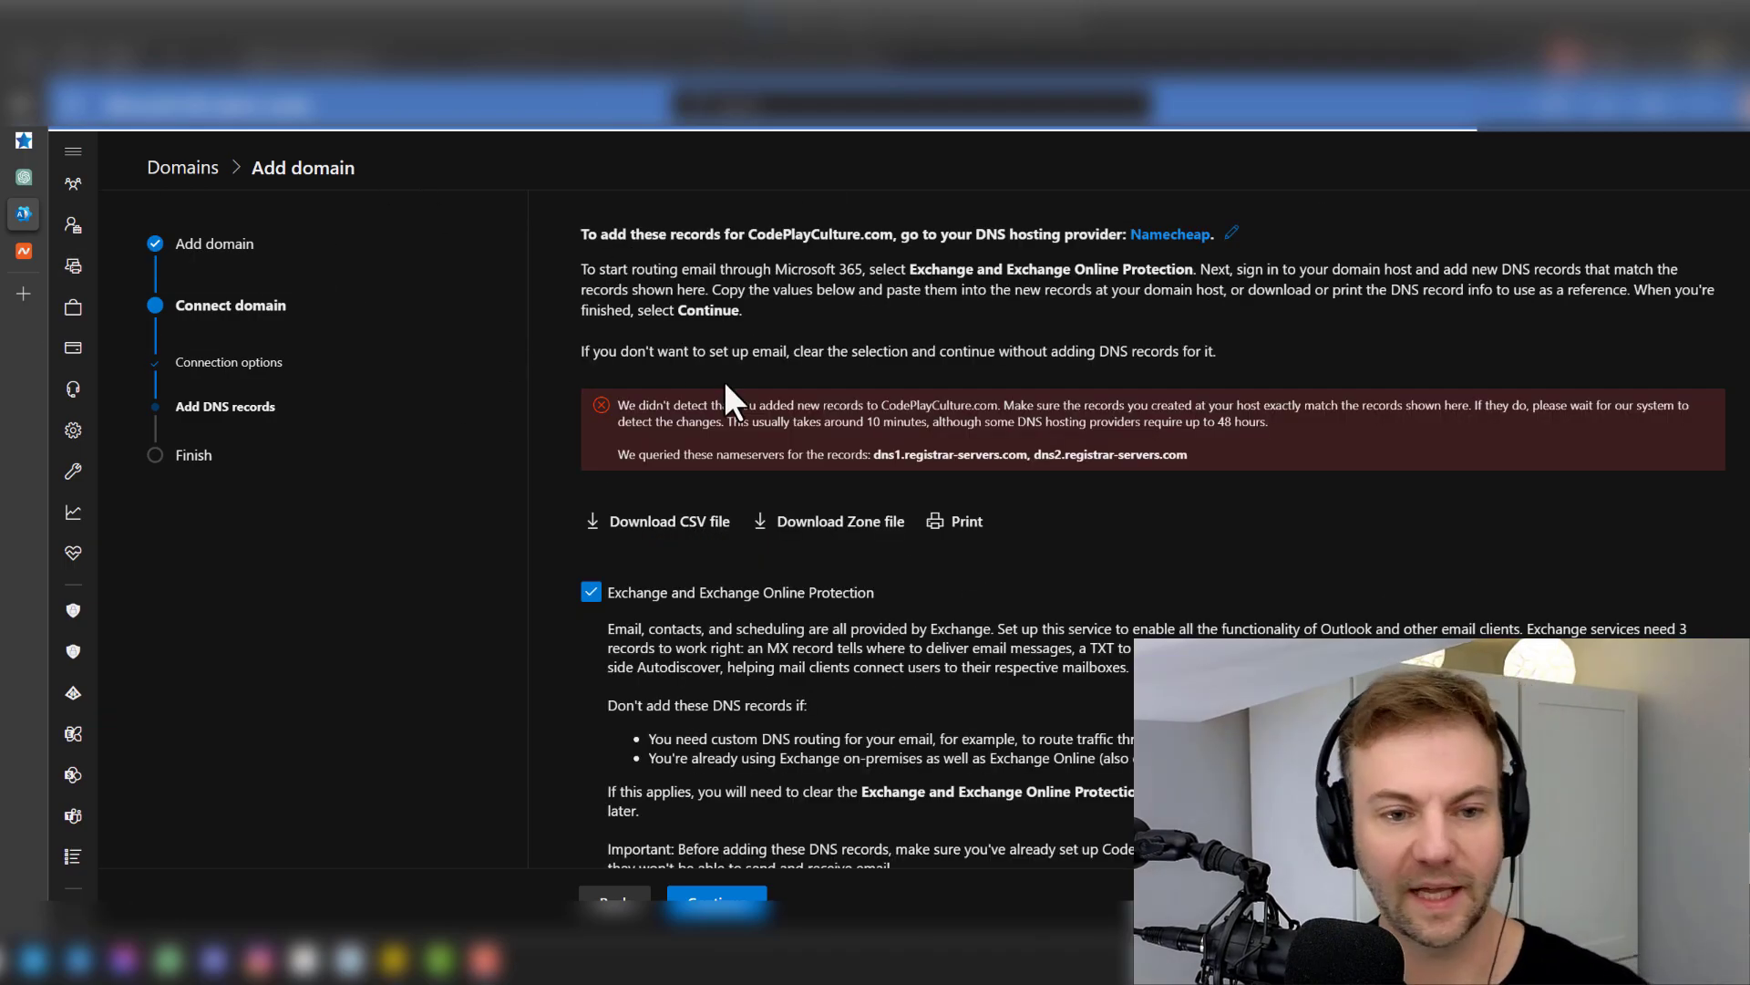